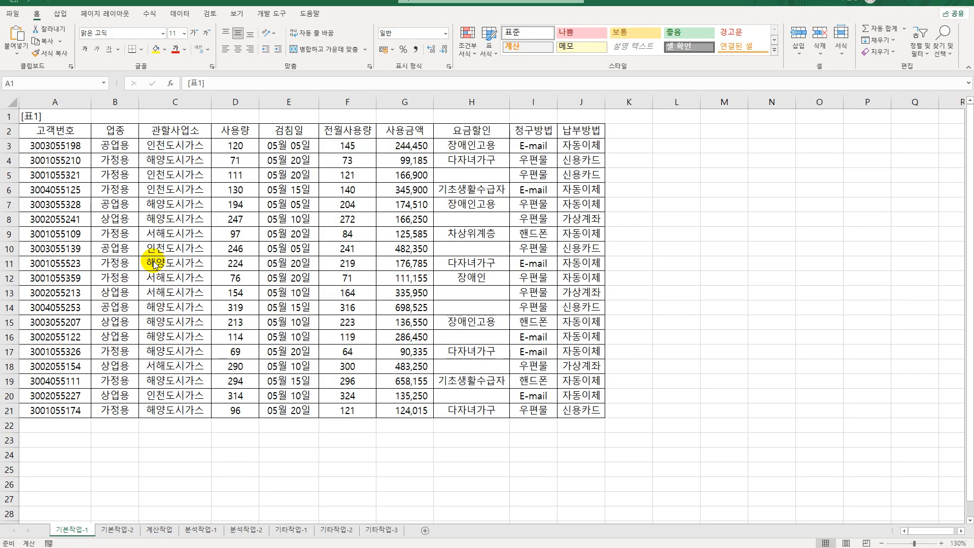
# Step: Enter the criteria header 조건 in cell A24
pyautogui.click(68, 459)
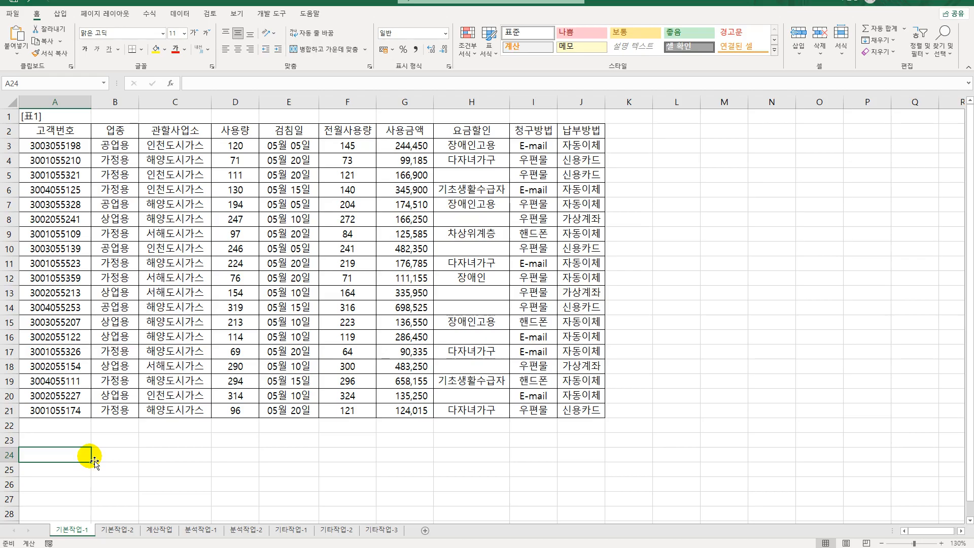
pyautogui.write('조건')
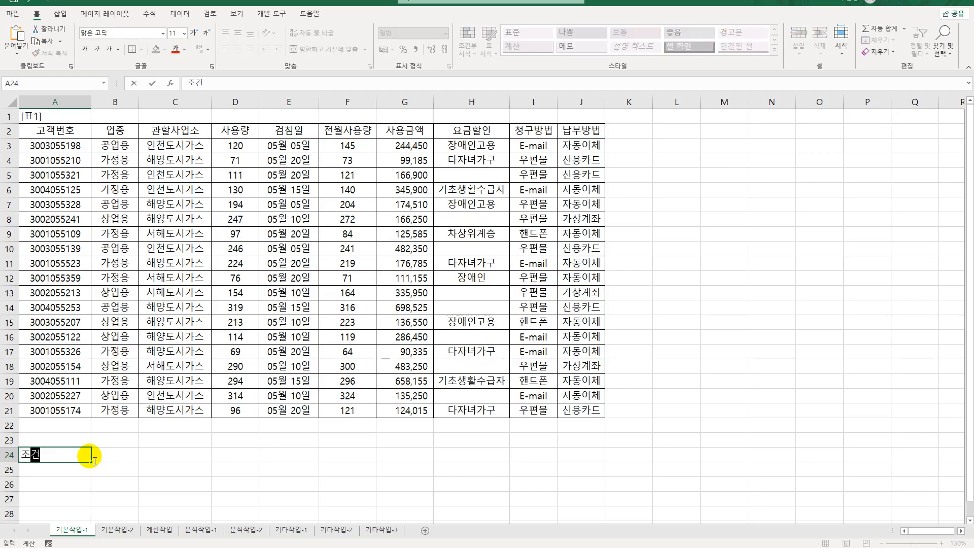
pyautogui.press('Return')
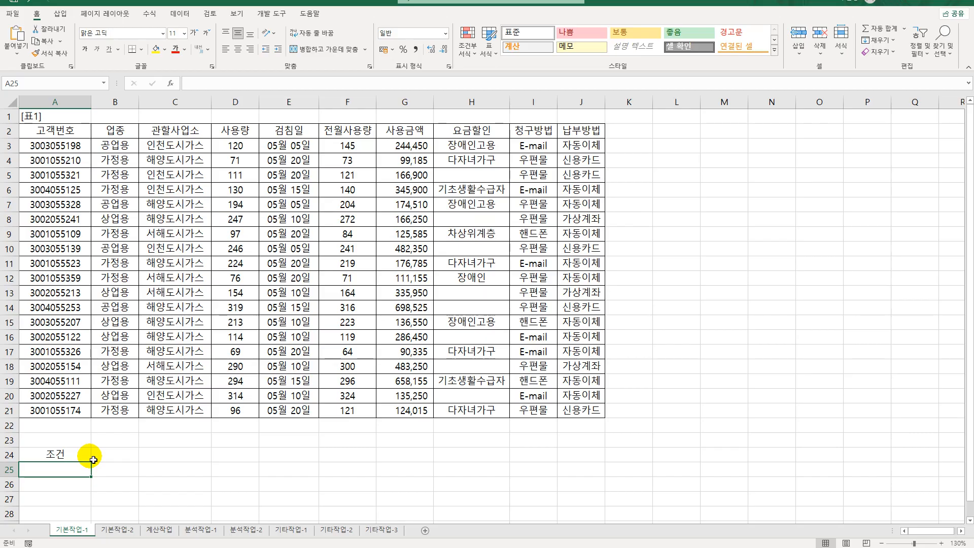
# Step: Begin an OR formula in A25 whose first condition is LEFT(A3,4)="3001"
pyautogui.write('=')
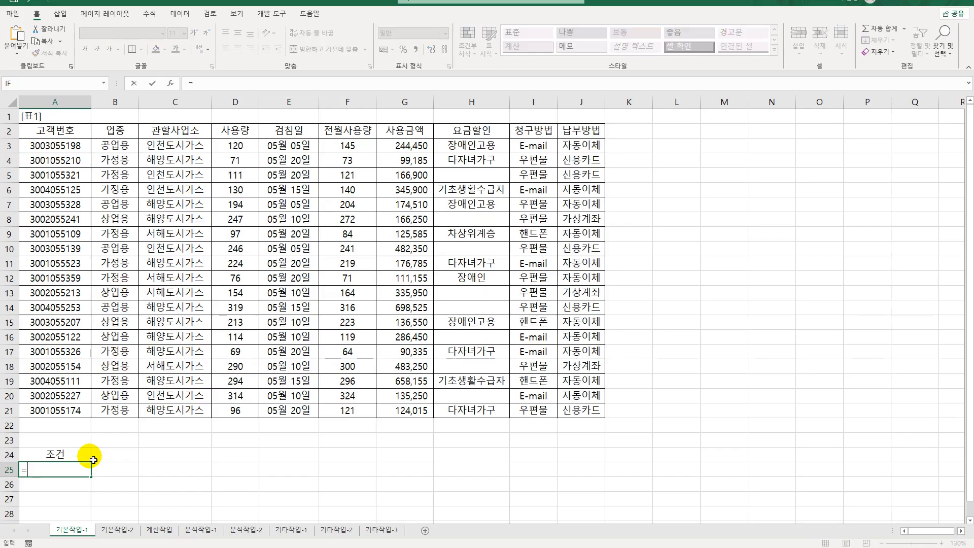
pyautogui.write('or(')
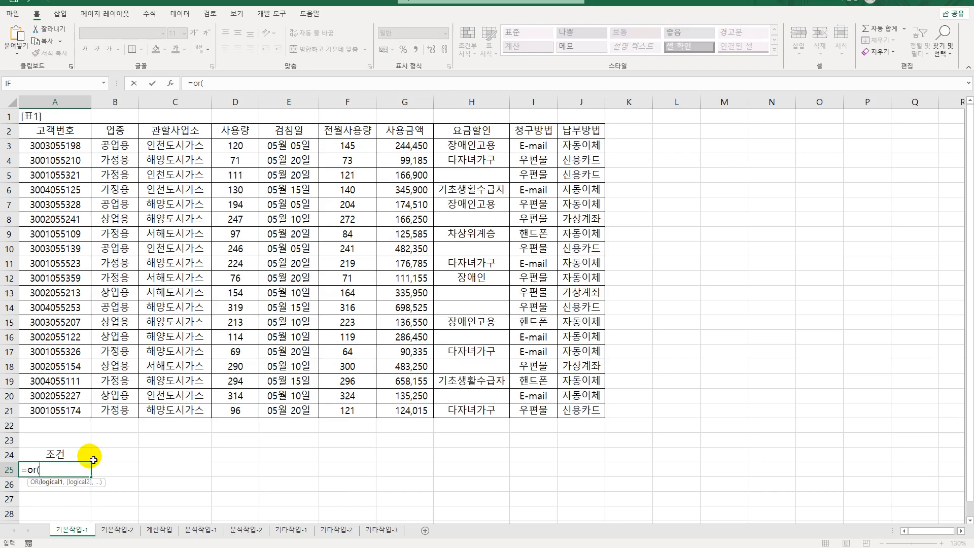
pyautogui.write('left(')
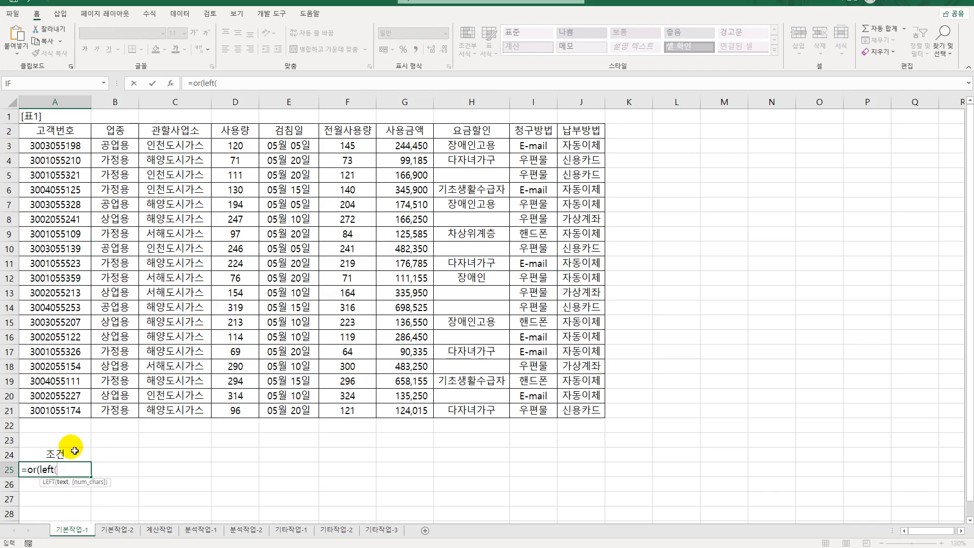
pyautogui.click(55, 146)
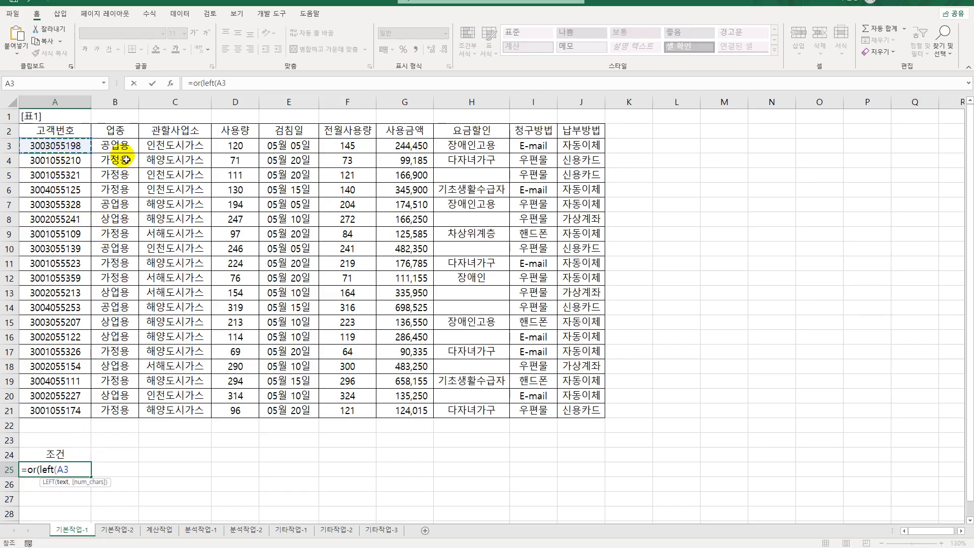
pyautogui.write(',4)')
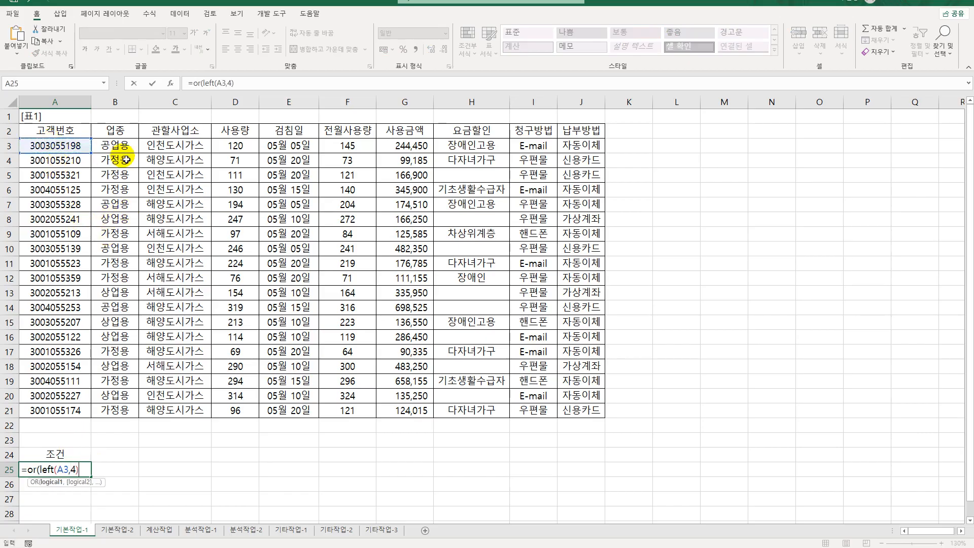
pyautogui.write('="3001",')
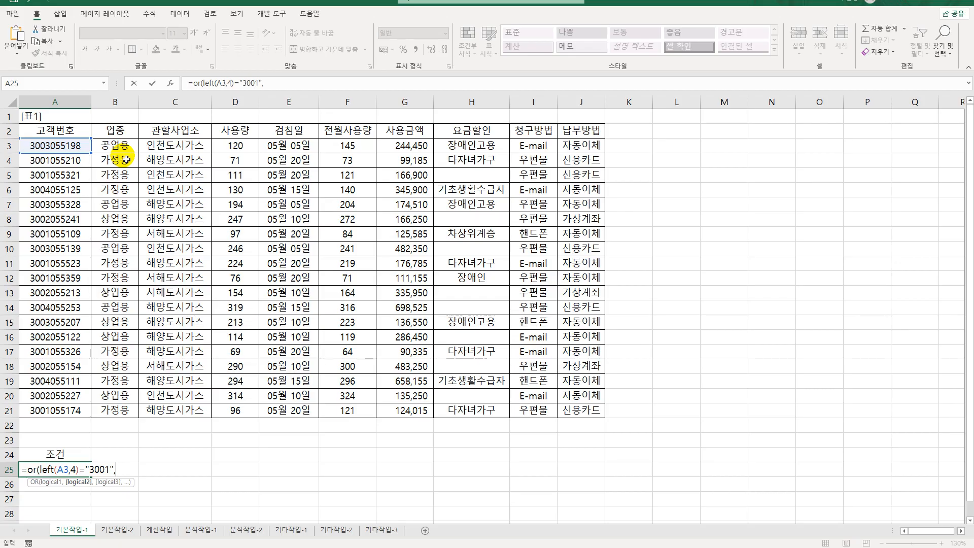
# Step: Add a nested AND to the A25 formula with the first condition AVERAGE(D3,F3)>=150
pyautogui.write('and(')
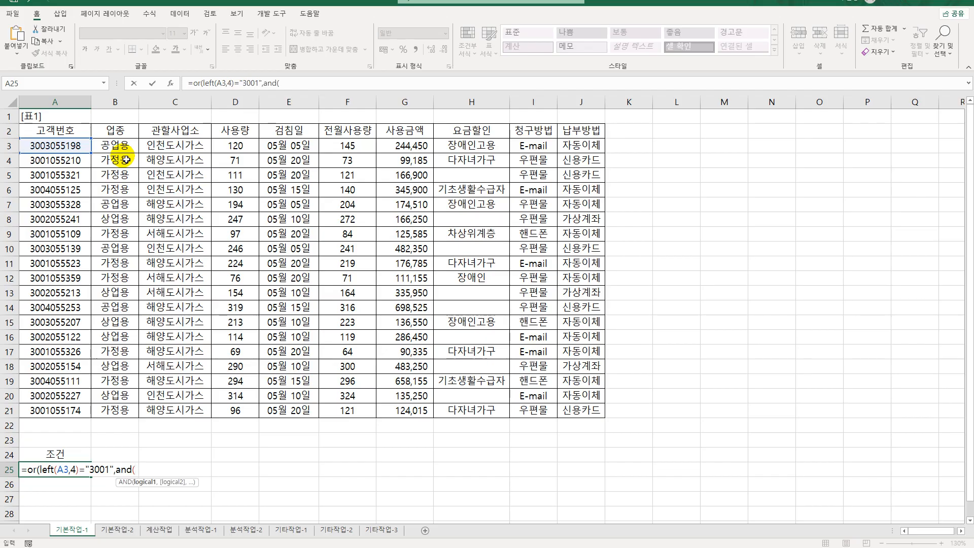
pyautogui.write('ave')
pyautogui.press('Down')
pyautogui.press('Tab')
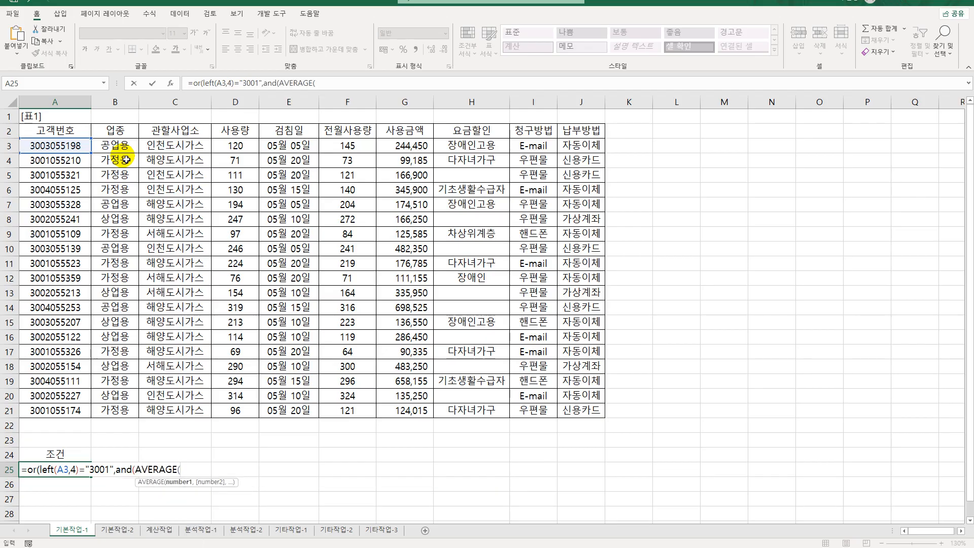
pyautogui.click(237, 146)
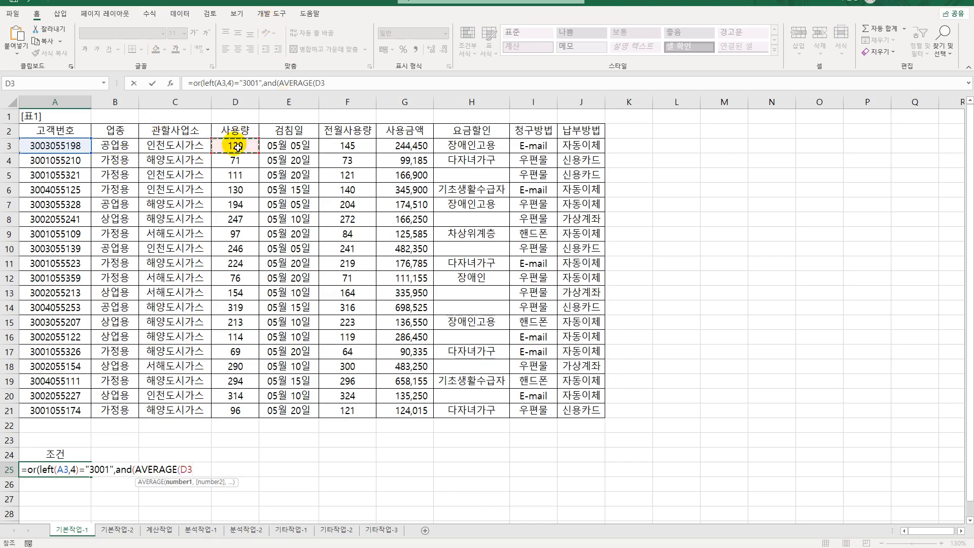
pyautogui.write(',')
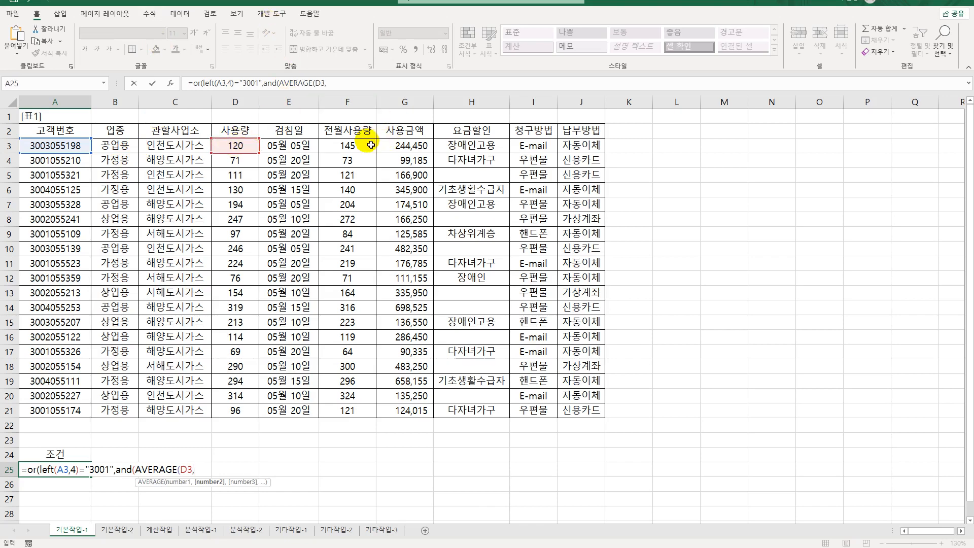
pyautogui.click(369, 145)
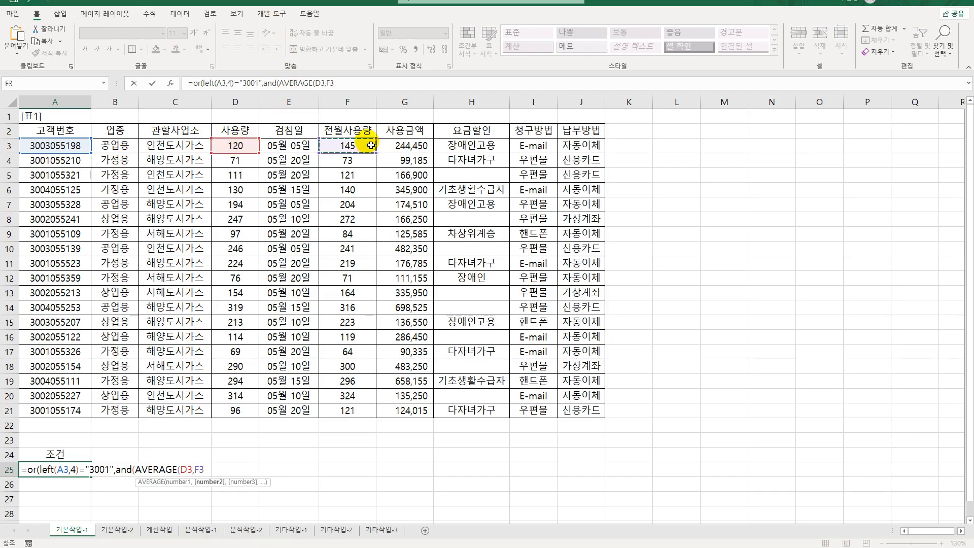
pyautogui.write(')')
pyautogui.write('>=')
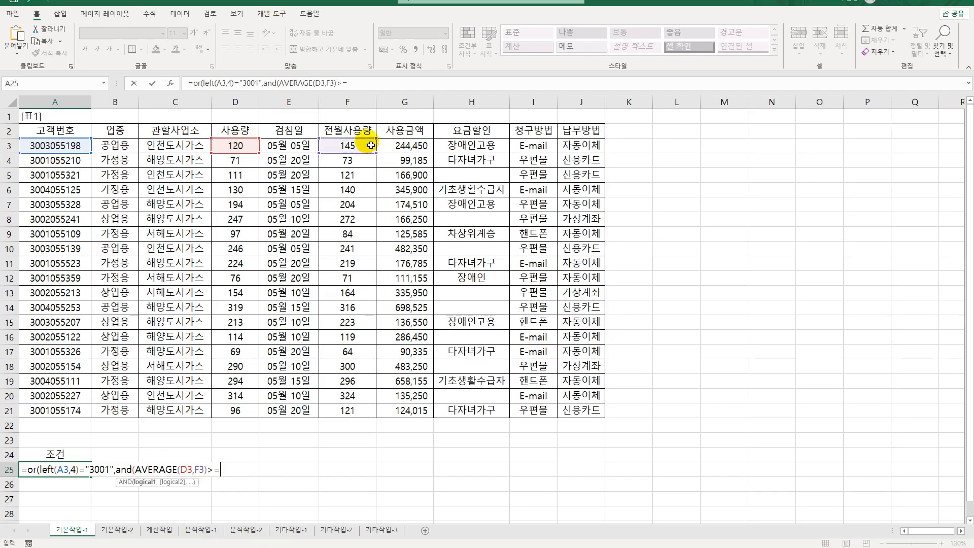
pyautogui.write('150,')
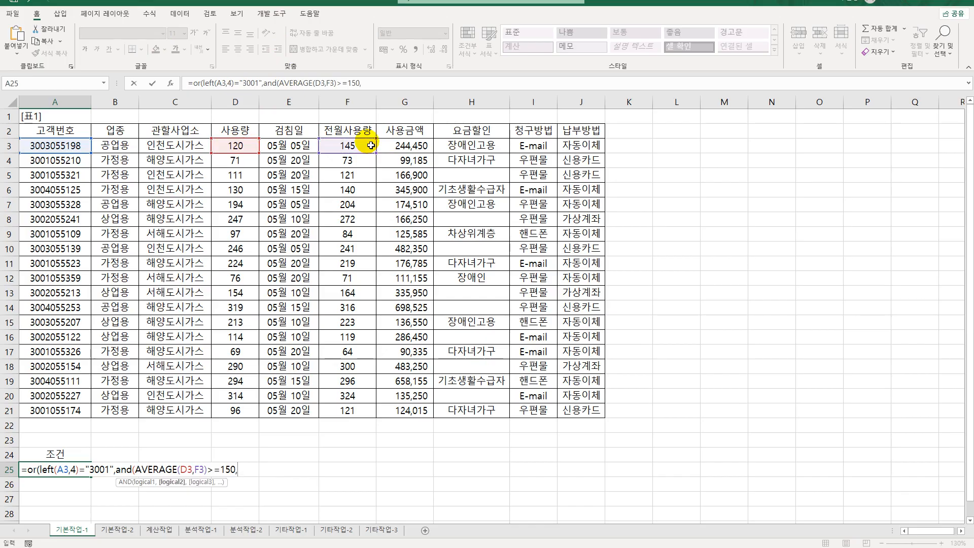
# Step: Complete the AND with AVERAGE(D3,F3)<250, close both functions and commit the formula in A25
pyautogui.write('ave')
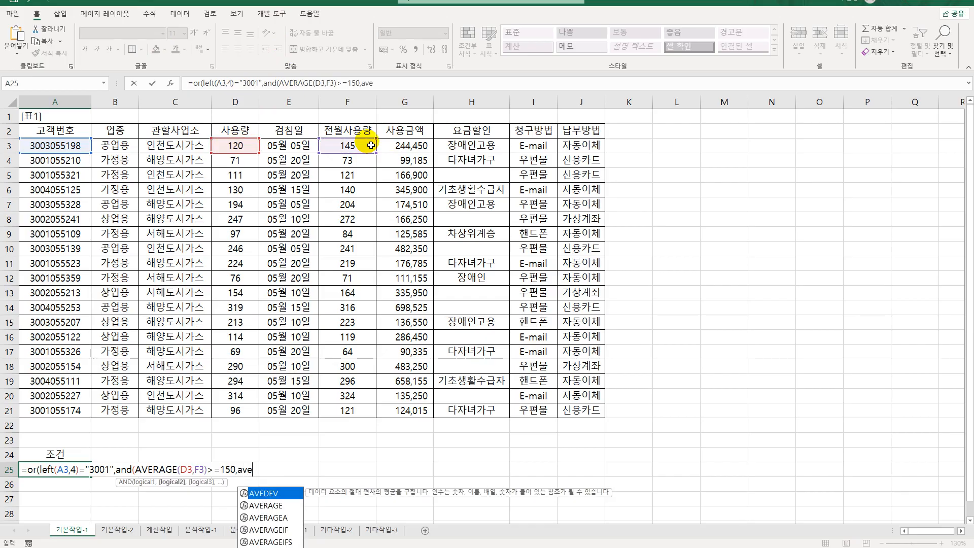
pyautogui.press('Tab')
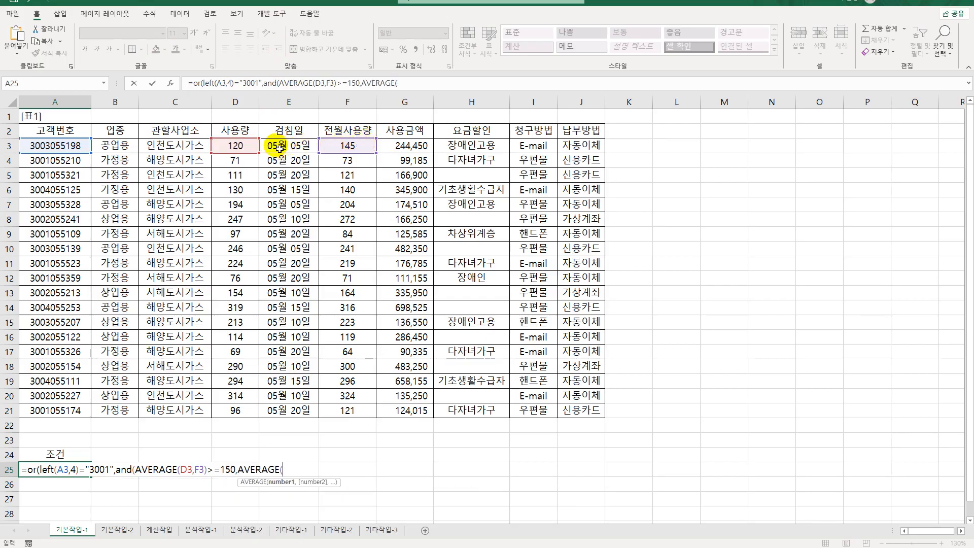
pyautogui.click(246, 147)
pyautogui.write(',')
pyautogui.click(349, 148)
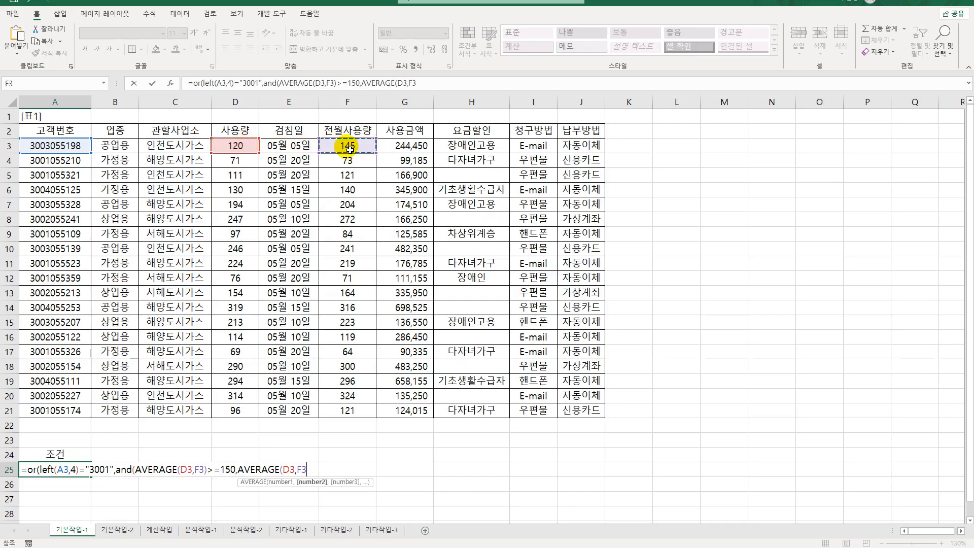
pyautogui.write(')')
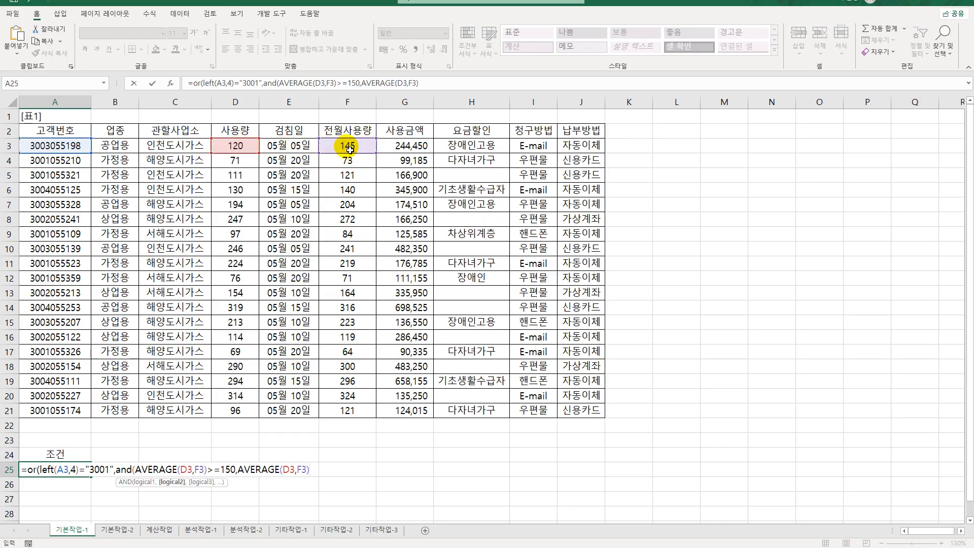
pyautogui.write('<250)')
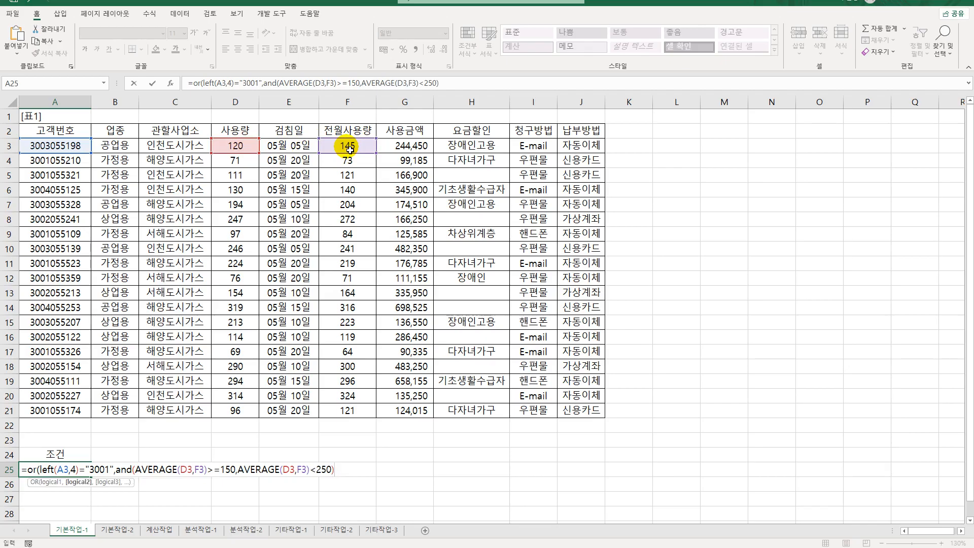
pyautogui.write(')')
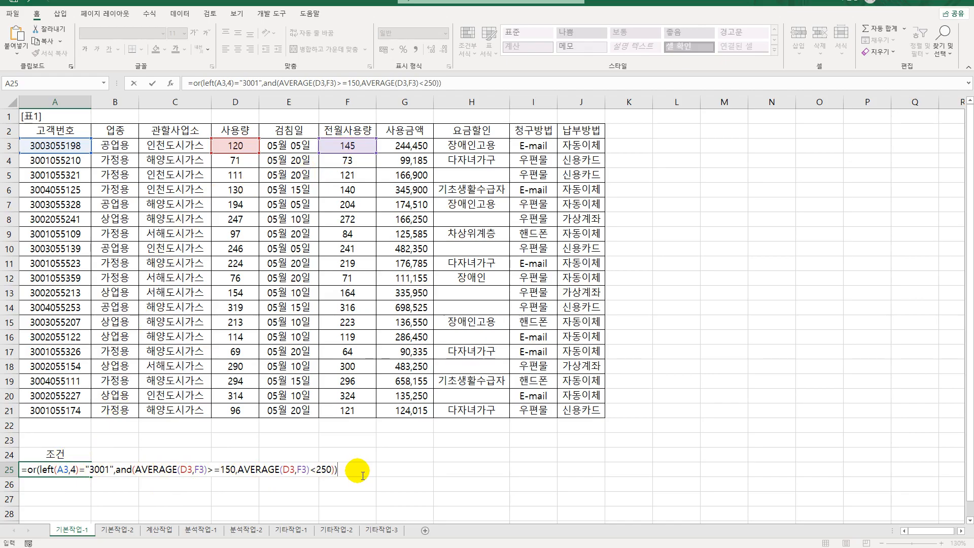
pyautogui.press('Return')
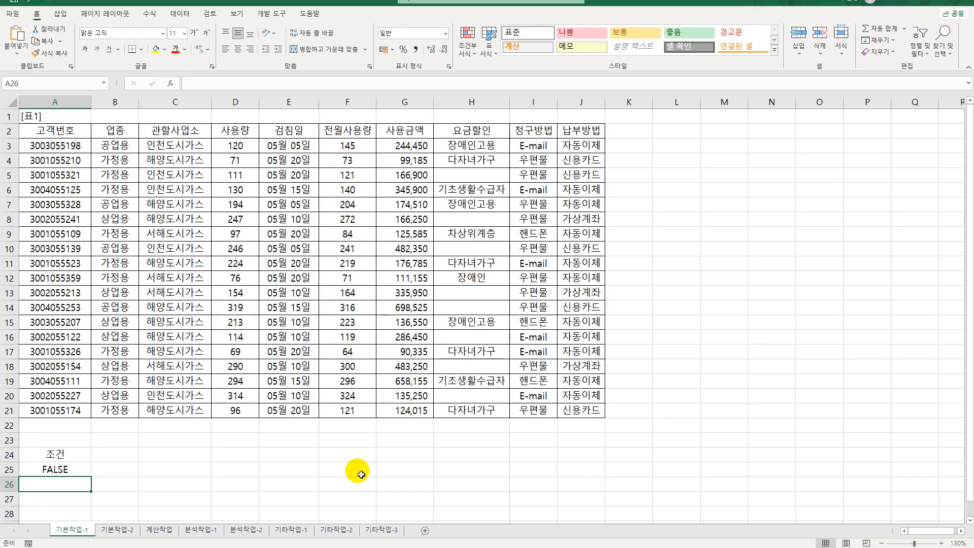
# Step: Start an advanced filter on the table A2:J21 with A24:A25 as the criteria range
pyautogui.click(251, 192)
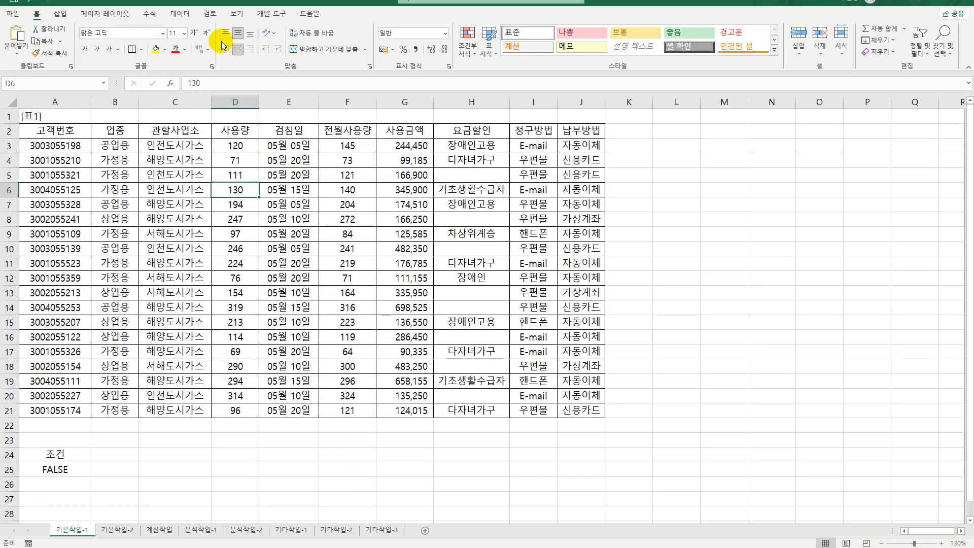
pyautogui.click(192, 17)
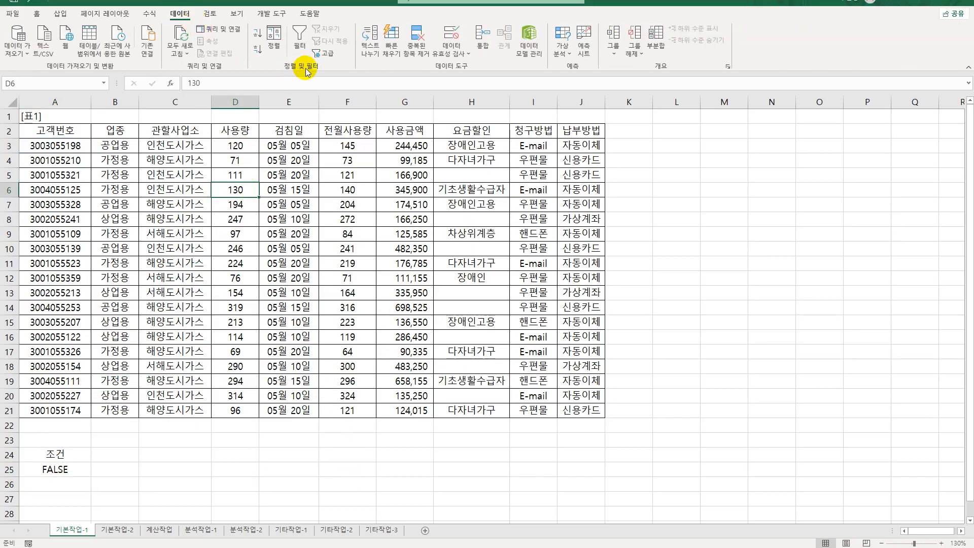
pyautogui.click(326, 54)
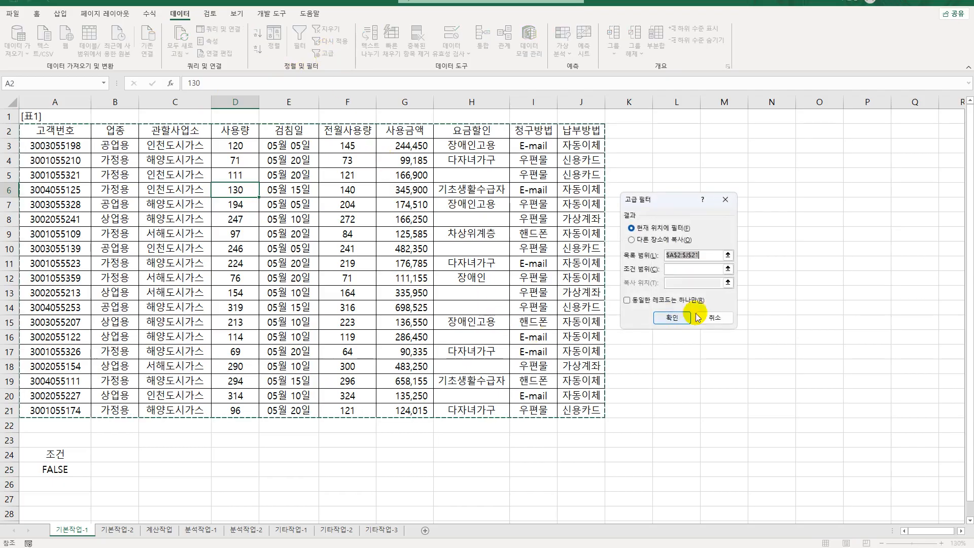
pyautogui.click(673, 271)
pyautogui.moveTo(71, 454); pyautogui.dragTo(79, 471)
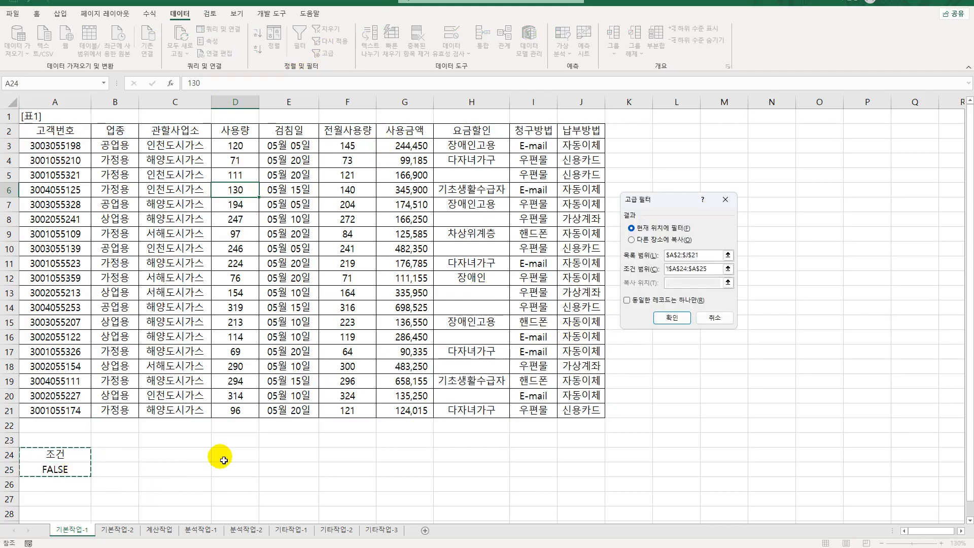
# Step: Set the advanced filter to copy its results to another location starting at A27, run it, and check the extracted rows against the A25 formula
pyautogui.click(638, 240)
pyautogui.click(693, 288)
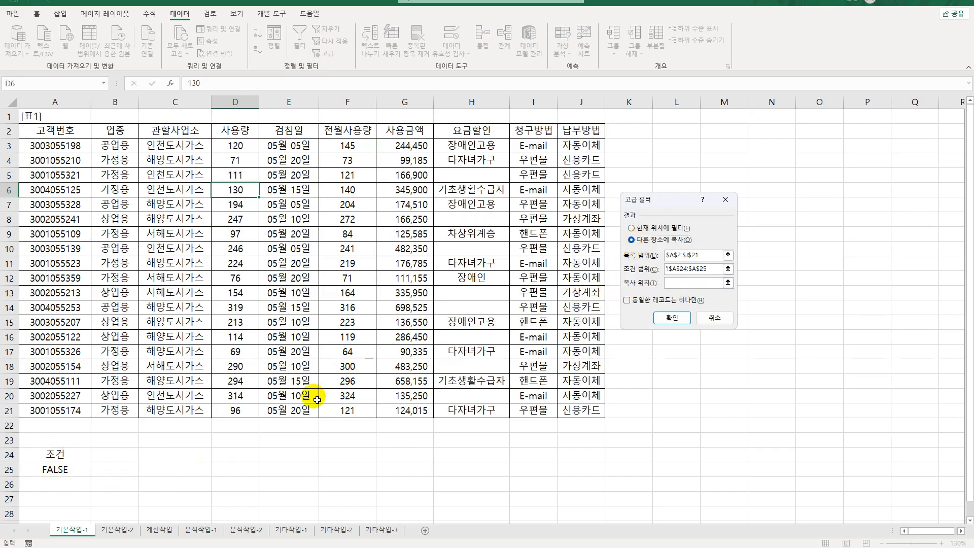
pyautogui.scroll(-3, 315, 398)
pyautogui.click(43, 367)
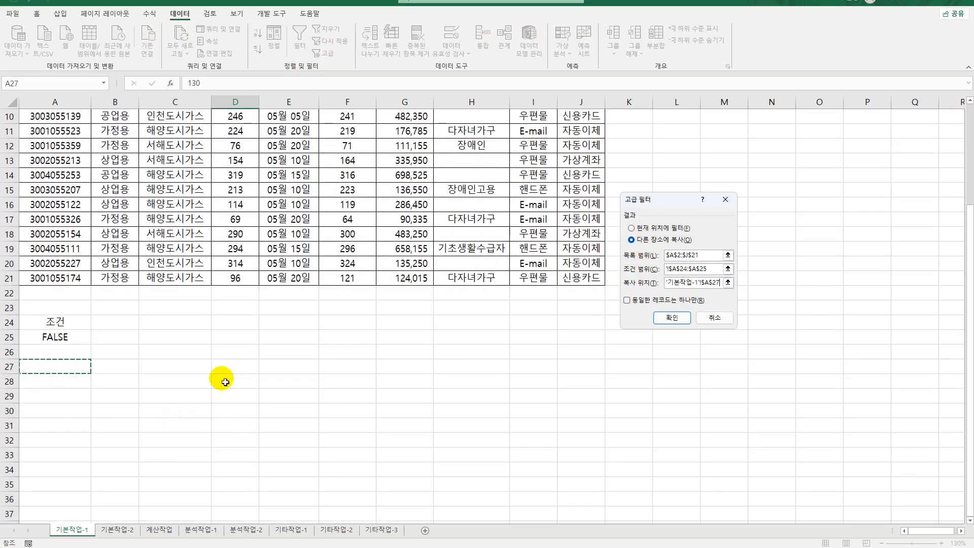
pyautogui.click(683, 321)
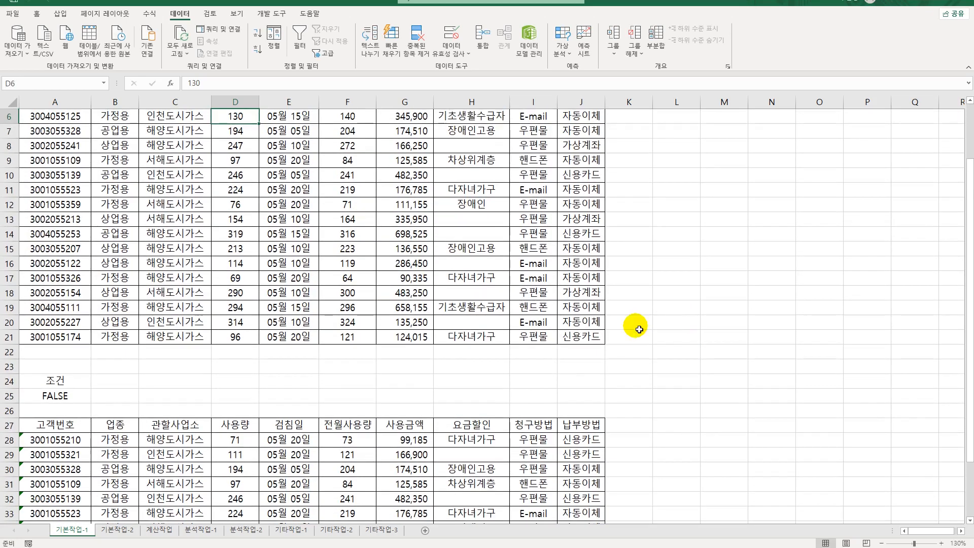
pyautogui.scroll(-3, 639, 329)
pyautogui.click(47, 264)
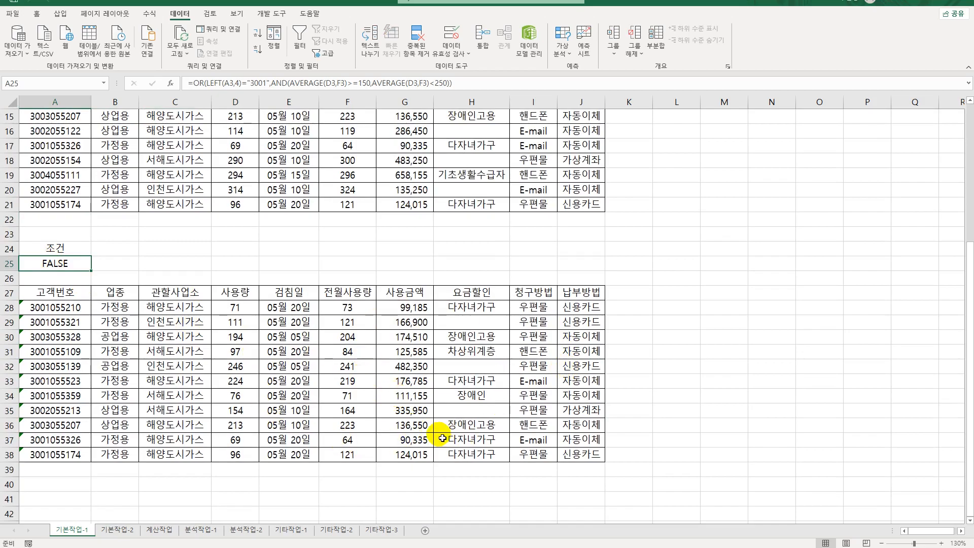
# Step: Start a new conditional formatting rule for A3:J21 that uses a formula to determine which cells to format
pyautogui.scroll(5, 441, 438)
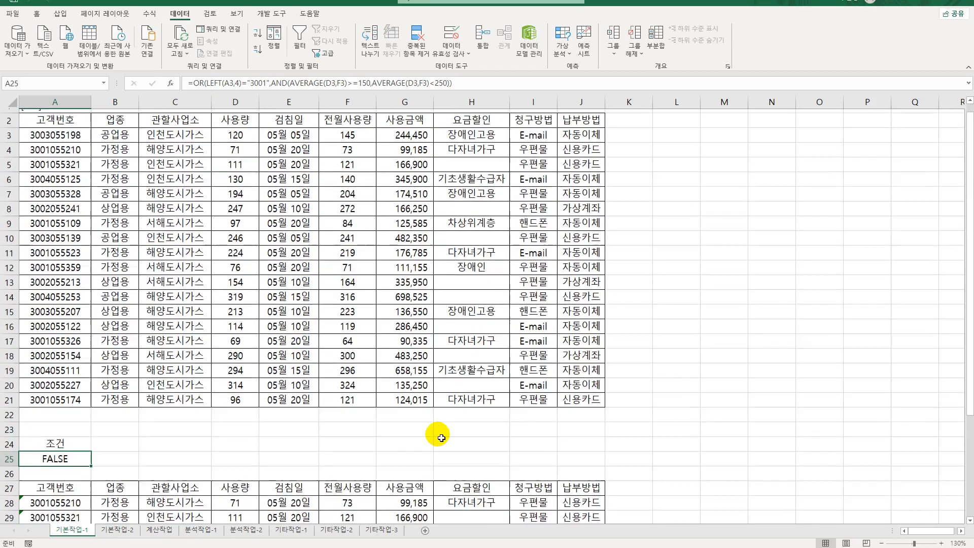
pyautogui.moveTo(67, 153); pyautogui.dragTo(574, 413)
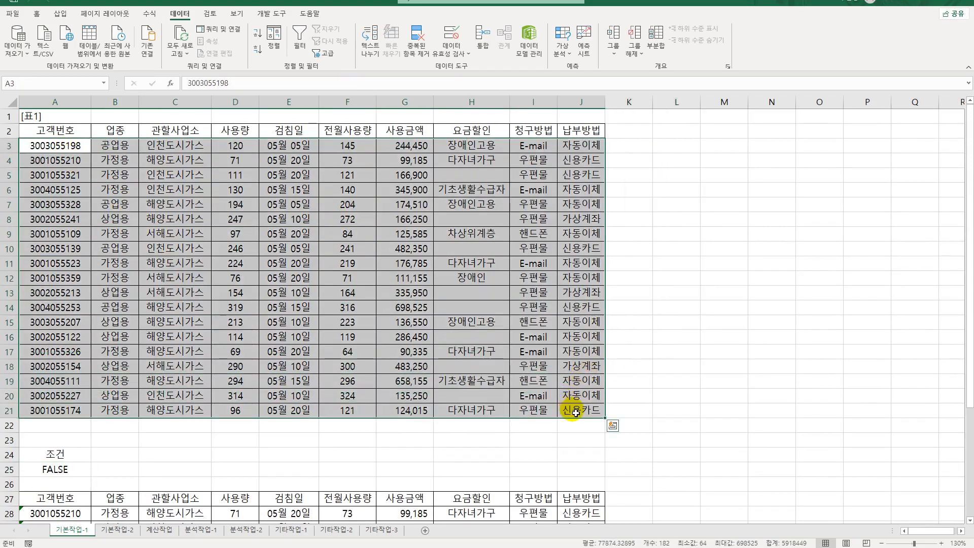
pyautogui.click(35, 19)
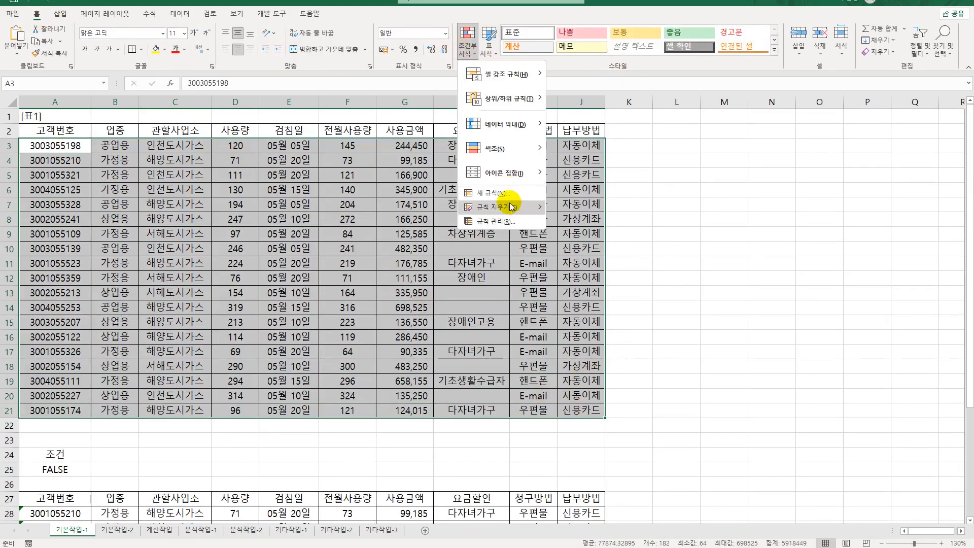
pyautogui.click(494, 193)
pyautogui.moveTo(598, 194); pyautogui.dragTo(674, 121)
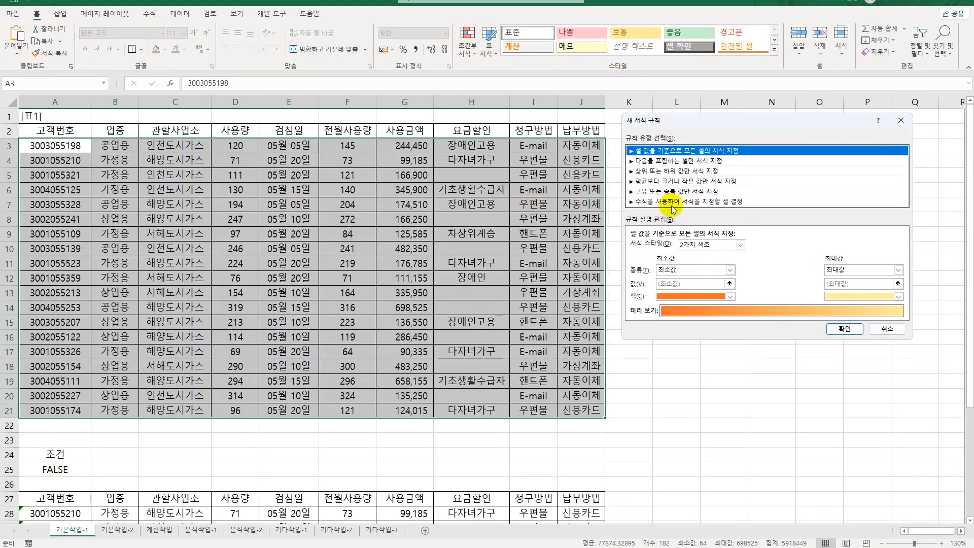
pyautogui.click(667, 202)
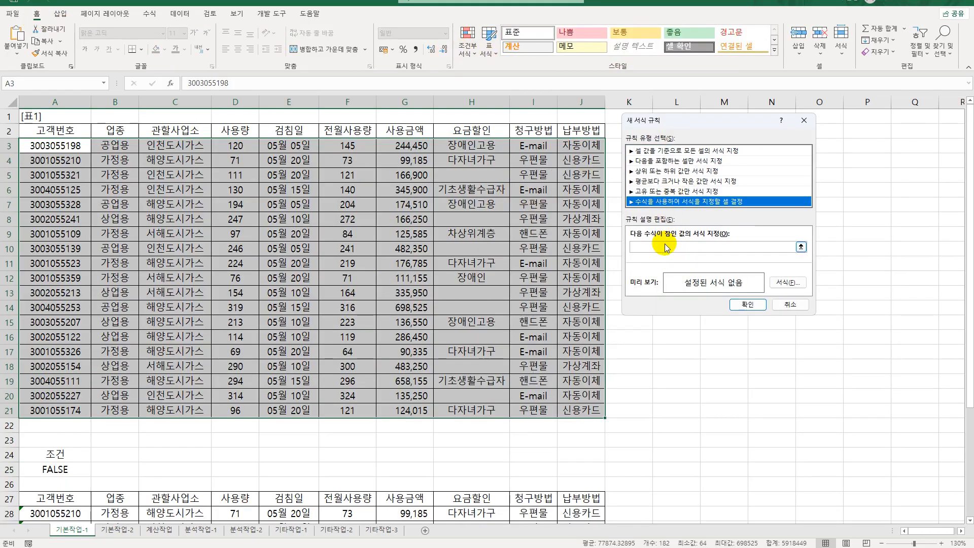
pyautogui.click(670, 249)
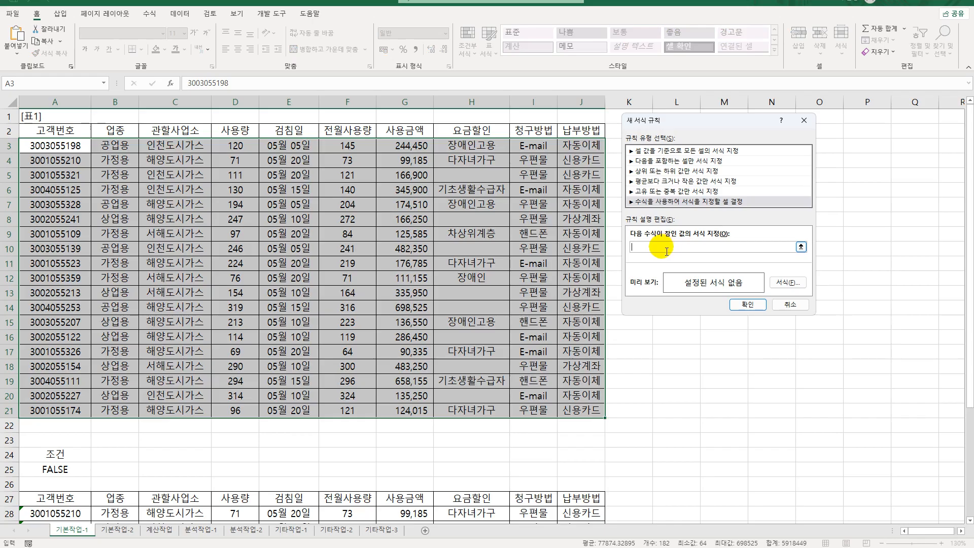
# Step: Begin the rule formula with OR and the first condition $D3>=LARGE($D$3:$D$21,4)
pyautogui.write('=')
pyautogui.write('어')
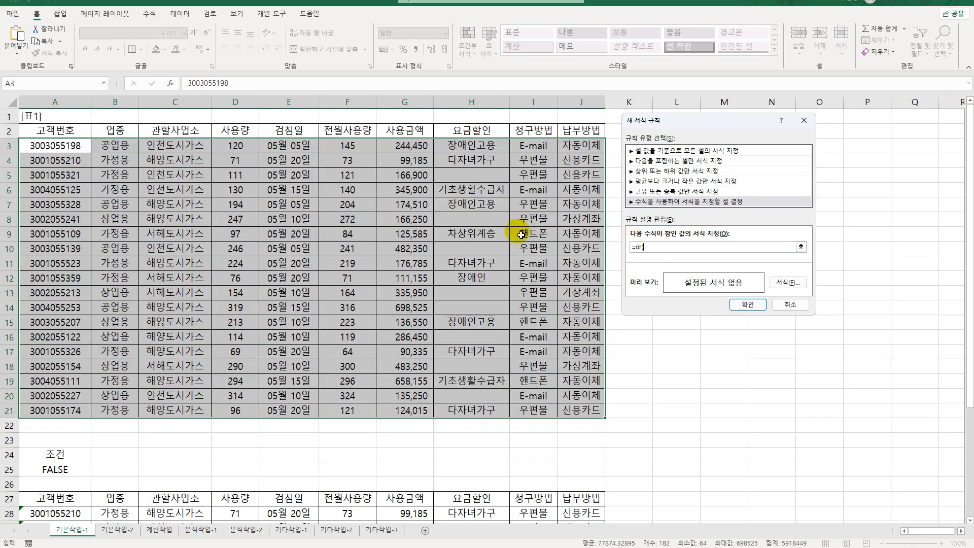
pyautogui.click(251, 148)
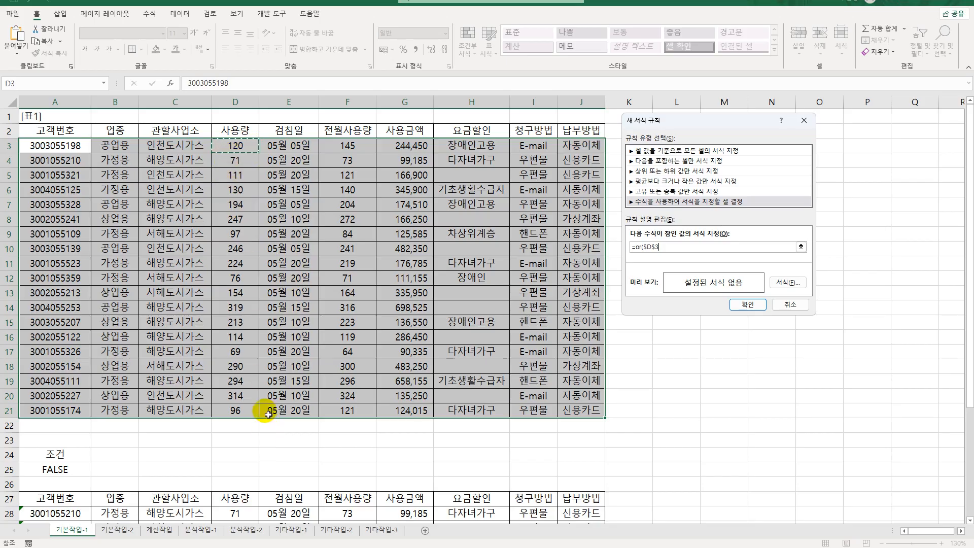
pyautogui.press('F4')
pyautogui.press('F4')
pyautogui.write('>=')
pyautogui.write('large(')
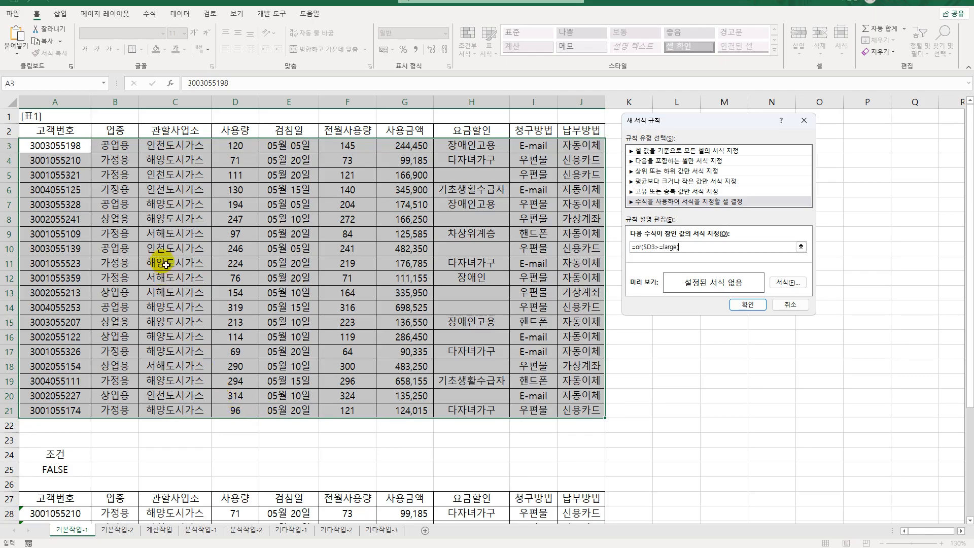
pyautogui.moveTo(236, 146); pyautogui.dragTo(239, 410)
pyautogui.write(',4),')
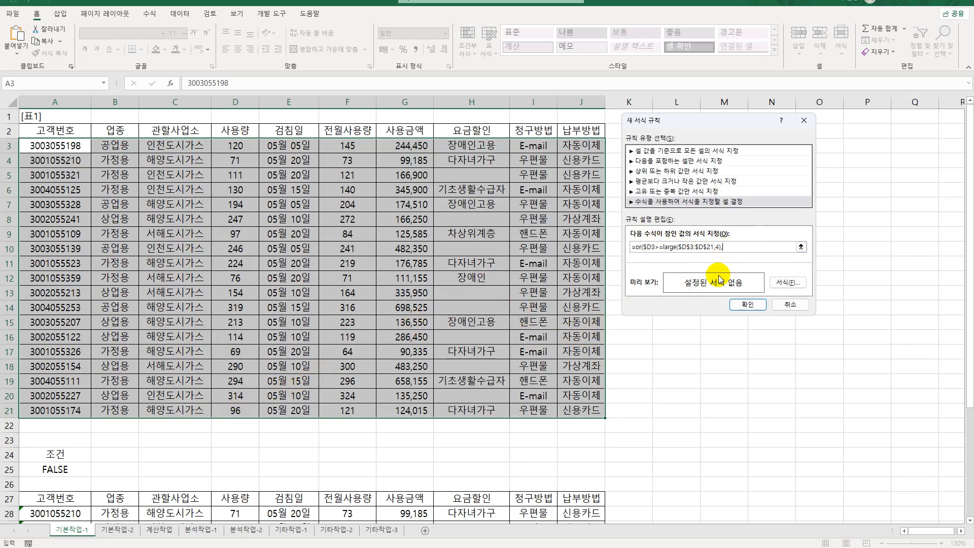
# Step: Add the second OR condition $D3<=SMALL($D$3:$D$21,4) and close the rule formula
pyautogui.click(231, 147)
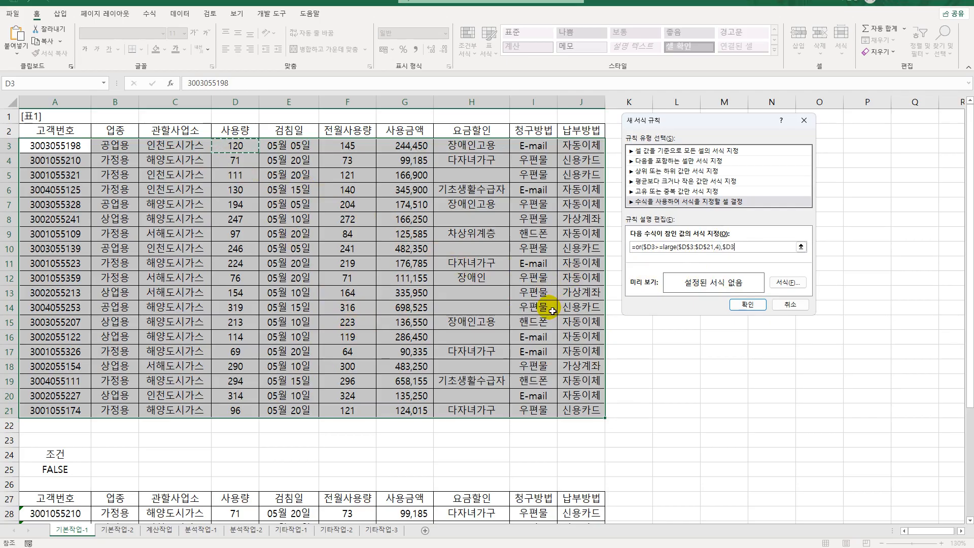
pyautogui.write('<=small(')
pyautogui.moveTo(249, 147); pyautogui.dragTo(244, 413)
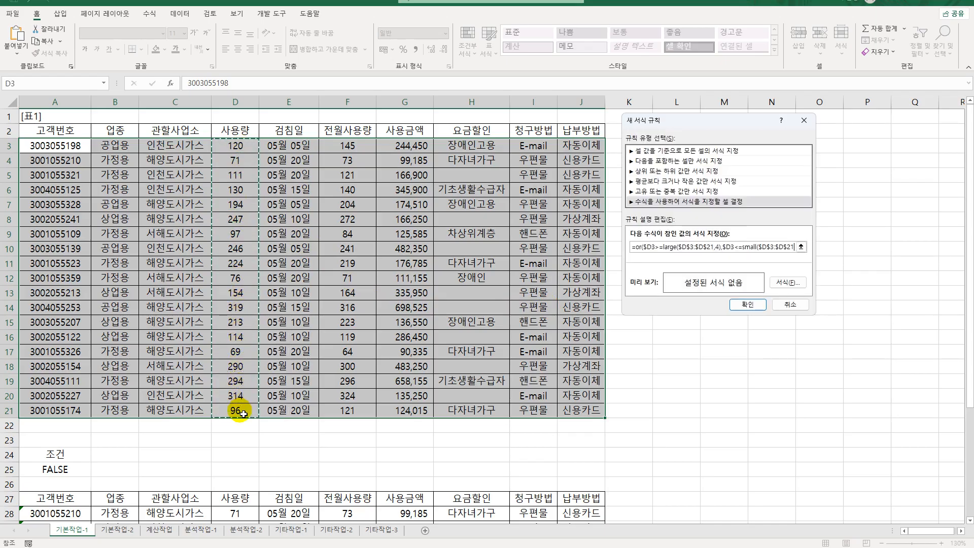
pyautogui.write(',4')
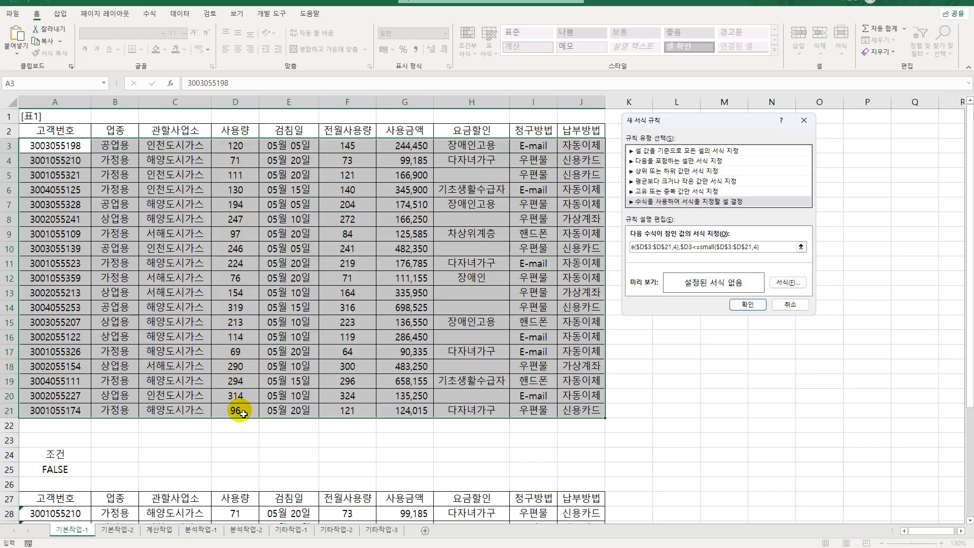
pyautogui.write(')')
# Step: Give the rule a bold font style in standard blue and apply it to the table
pyautogui.click(797, 285)
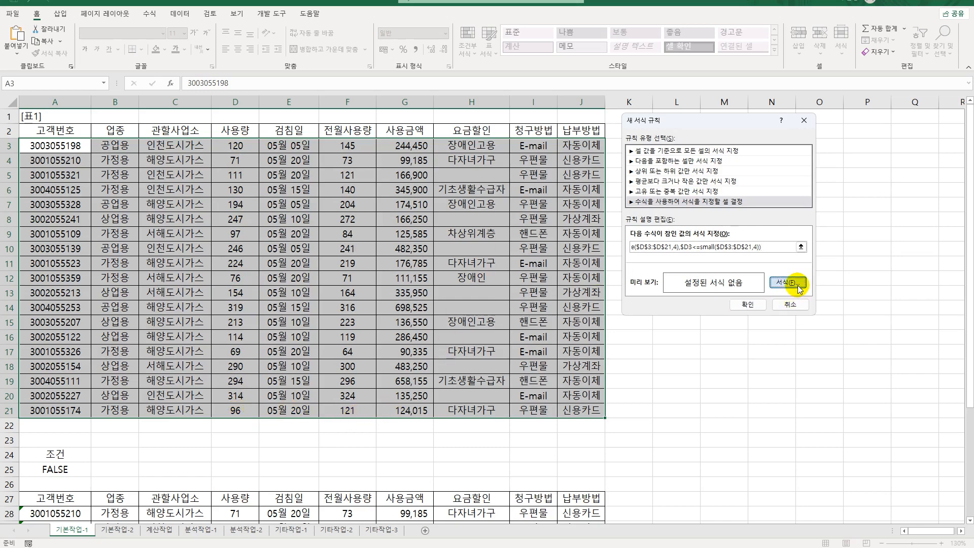
pyautogui.moveTo(735, 124); pyautogui.dragTo(499, 144)
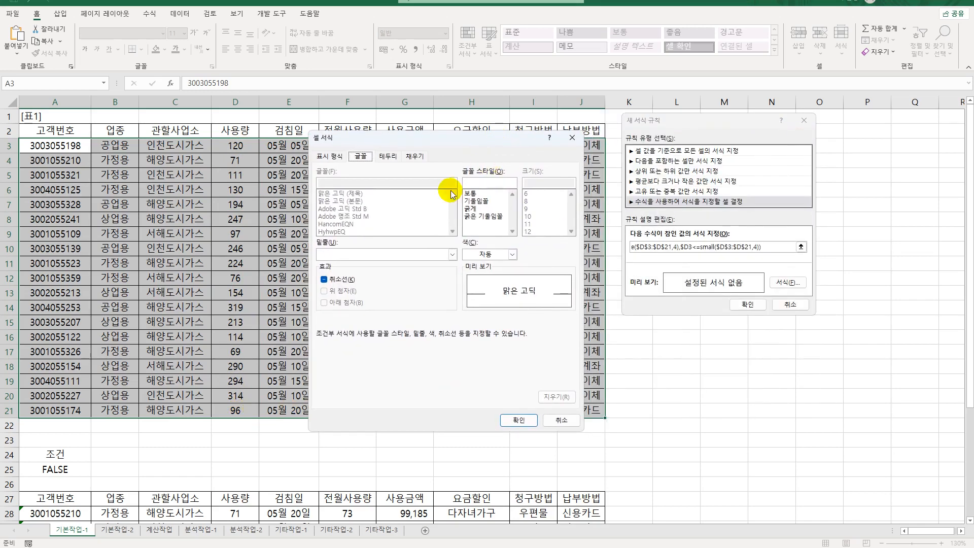
pyautogui.click(476, 209)
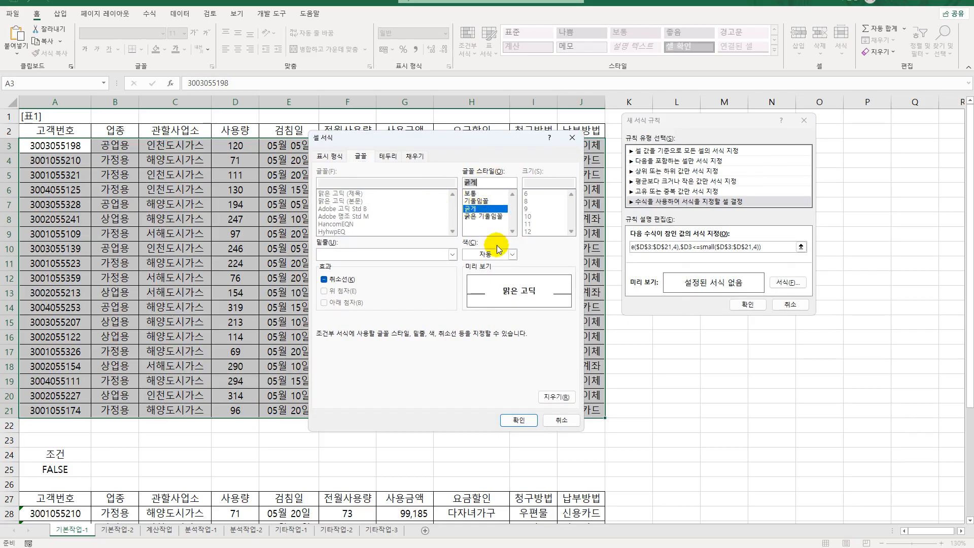
pyautogui.click(512, 254)
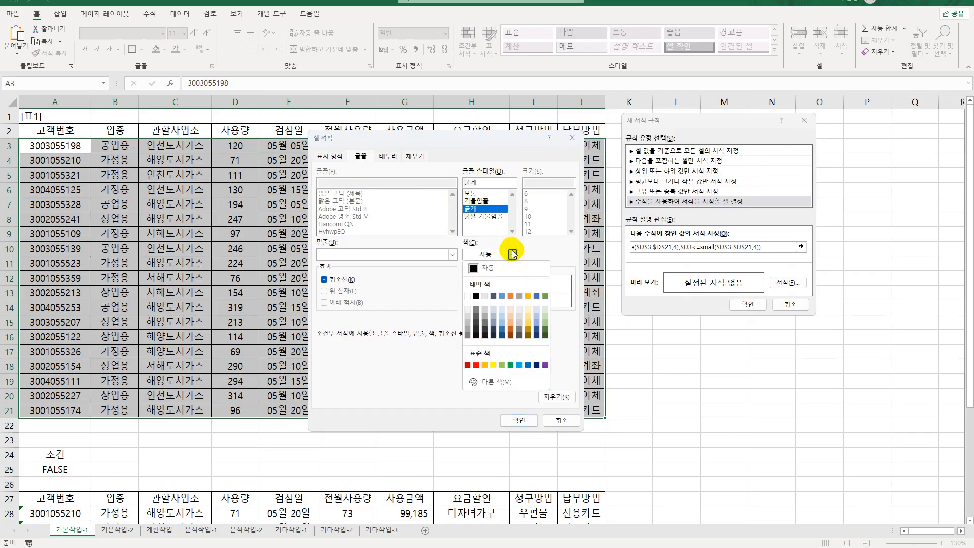
pyautogui.click(528, 365)
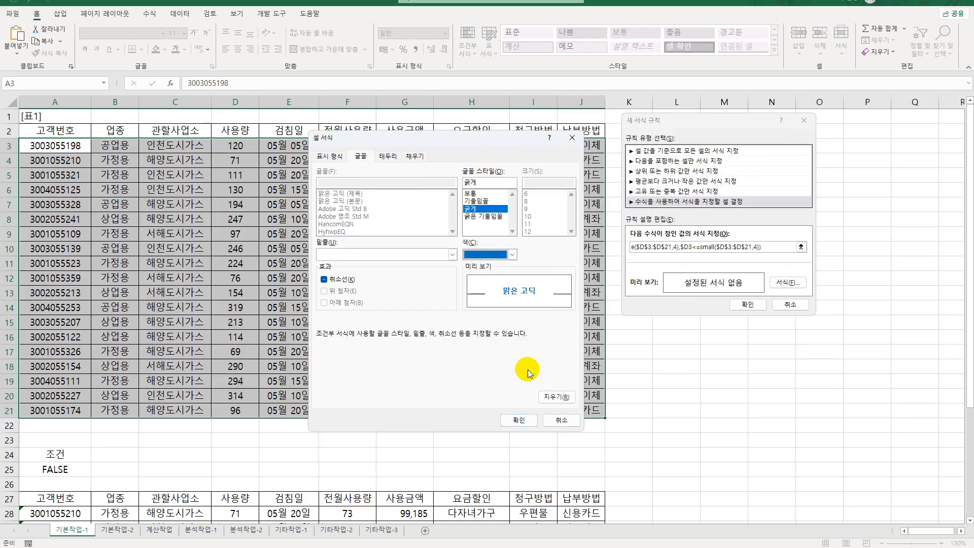
pyautogui.click(513, 421)
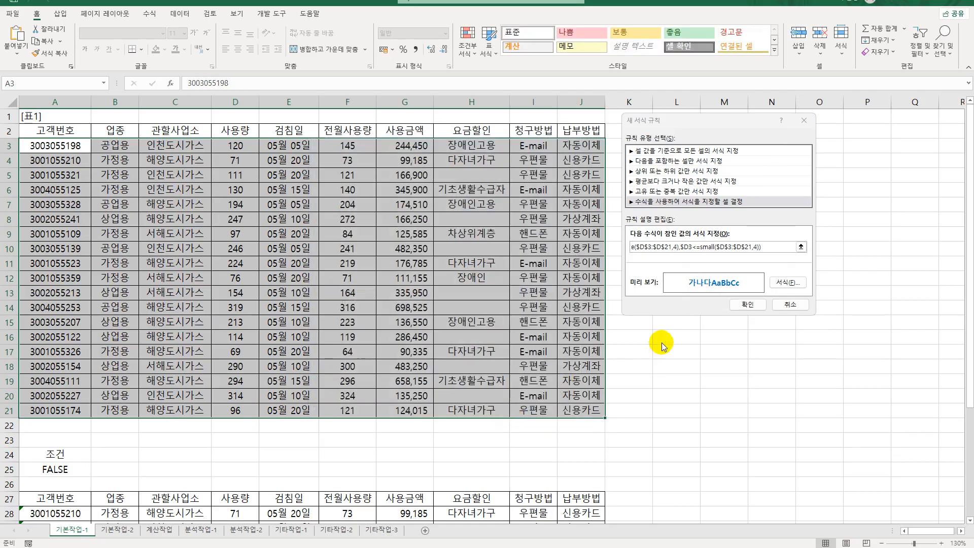
pyautogui.click(749, 306)
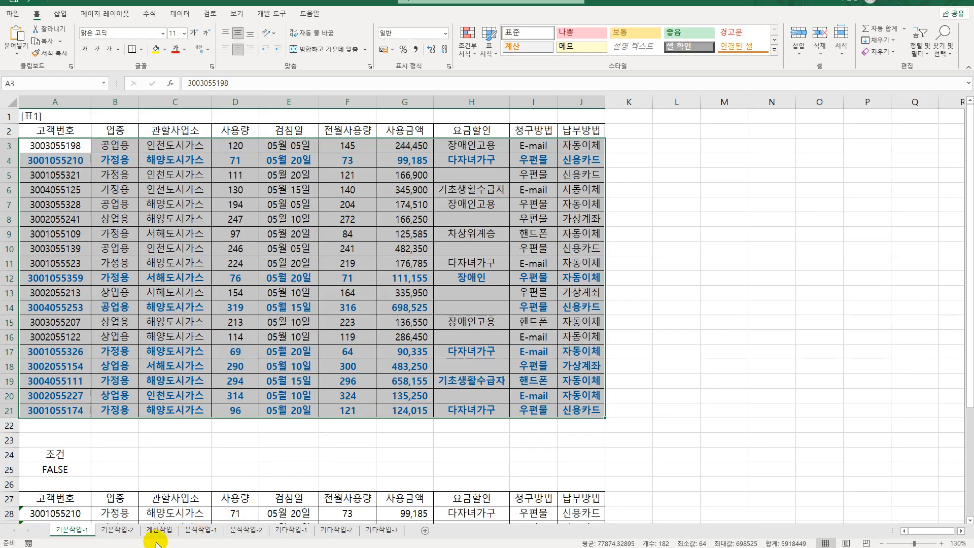
# Step: On sheet 기본작업-2, set the average cells E22 and G22:H22 to locked with hidden formulas
pyautogui.click(117, 530)
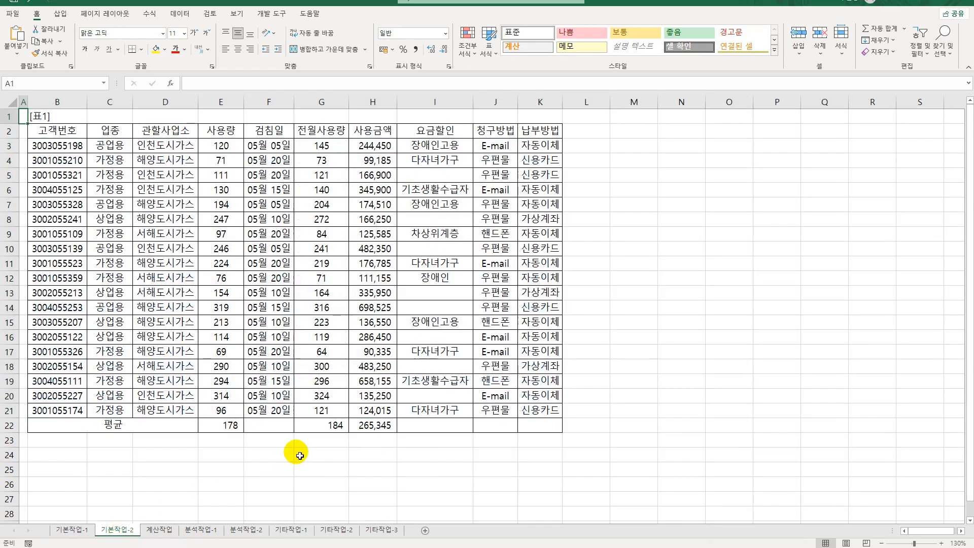
pyautogui.click(239, 432)
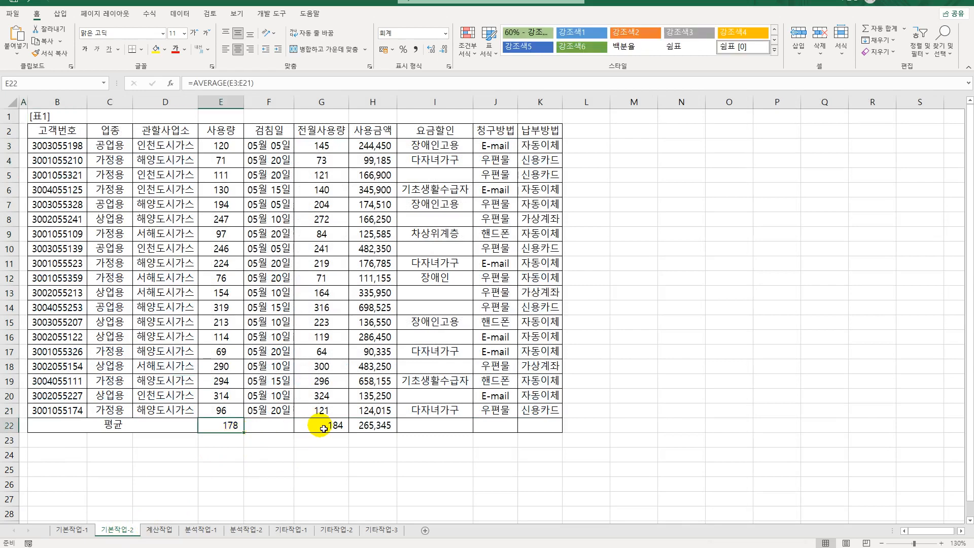
pyautogui.keyDown('ctrl'); pyautogui.moveTo(324, 429); pyautogui.dragTo(372, 429); pyautogui.keyUp('ctrl')
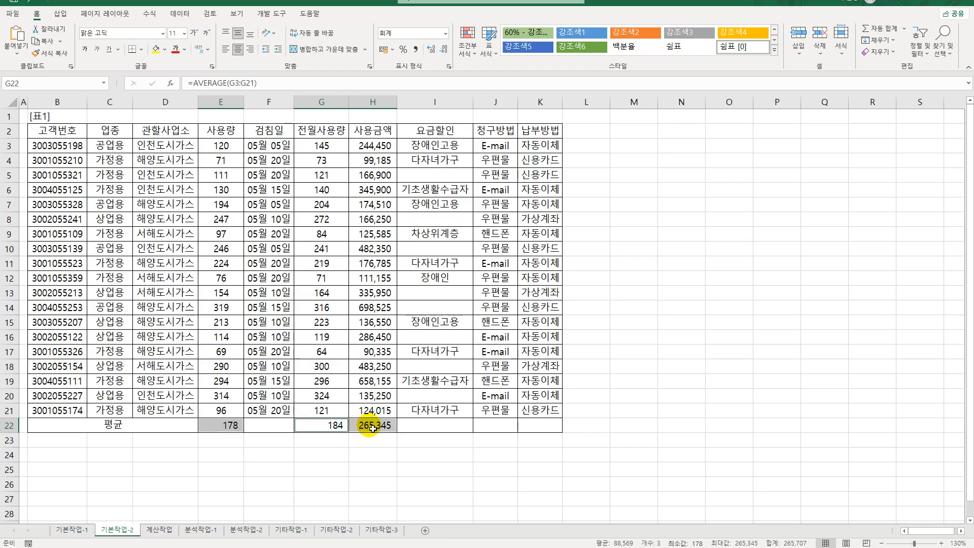
pyautogui.rightClick(372, 428)
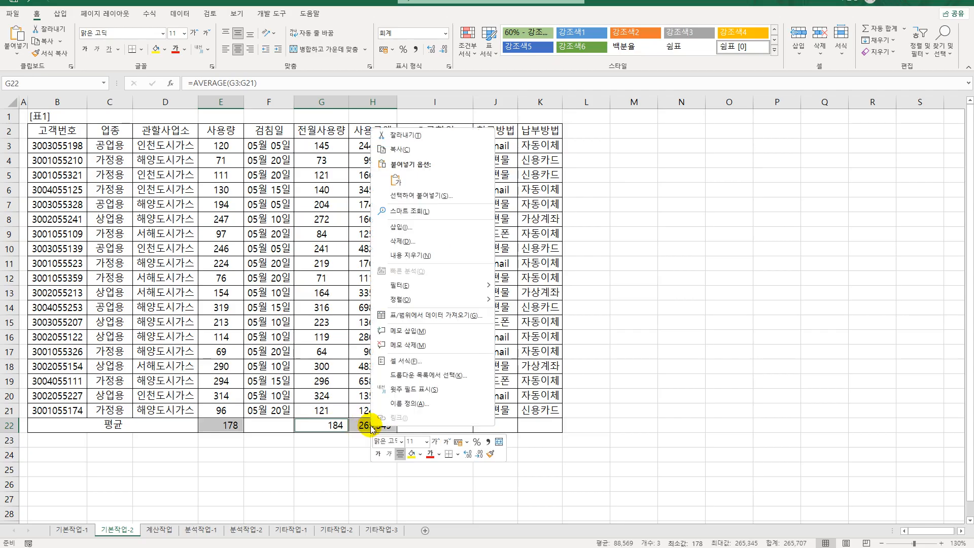
pyautogui.click(429, 364)
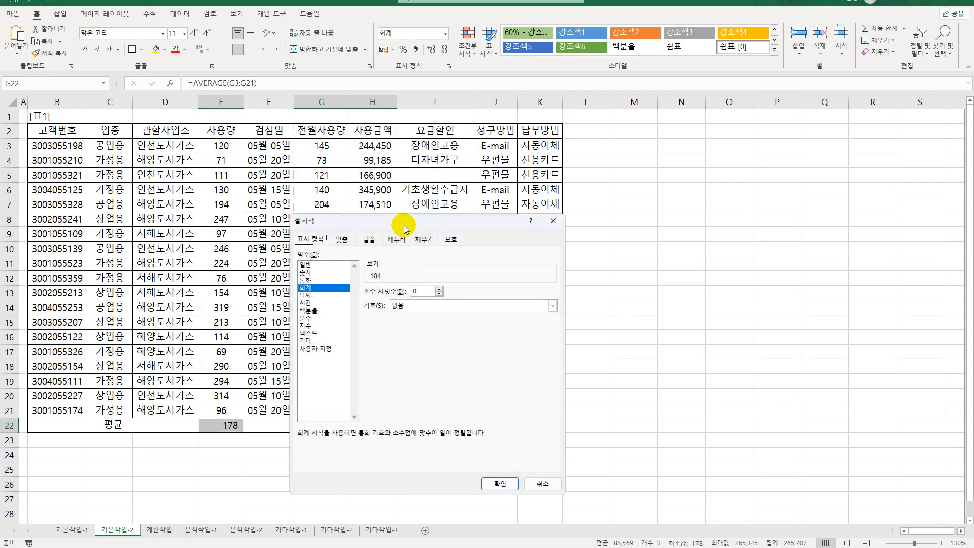
pyautogui.moveTo(409, 217); pyautogui.dragTo(683, 126)
pyautogui.click(728, 143)
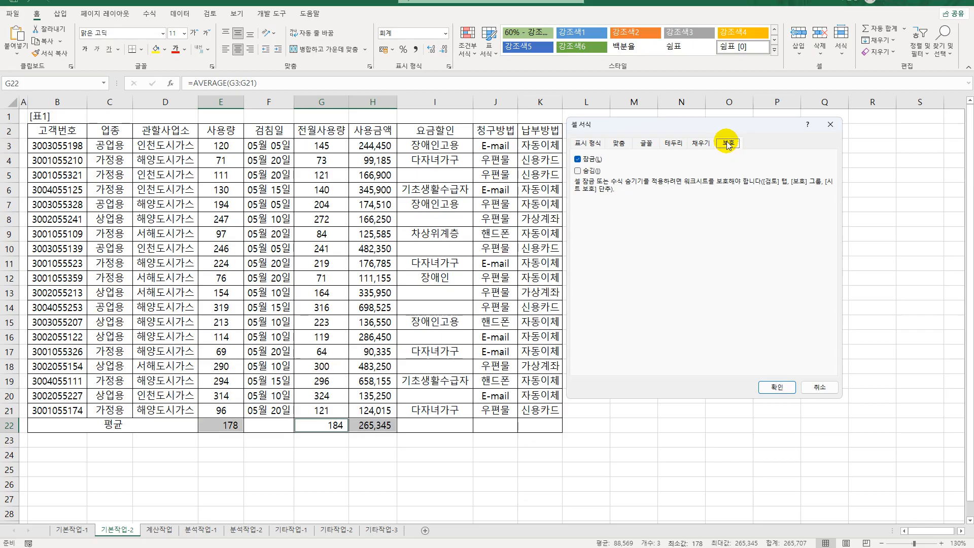
pyautogui.click(592, 172)
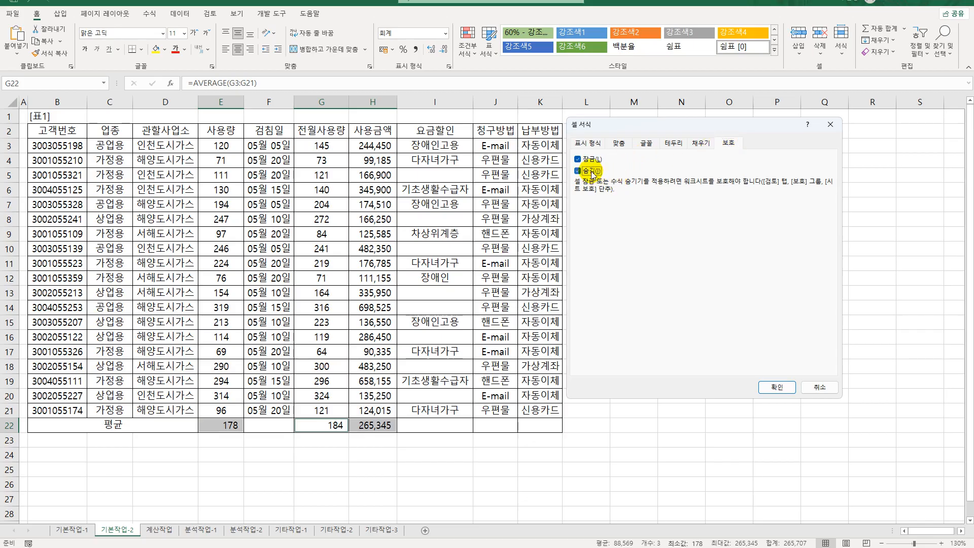
pyautogui.click(778, 388)
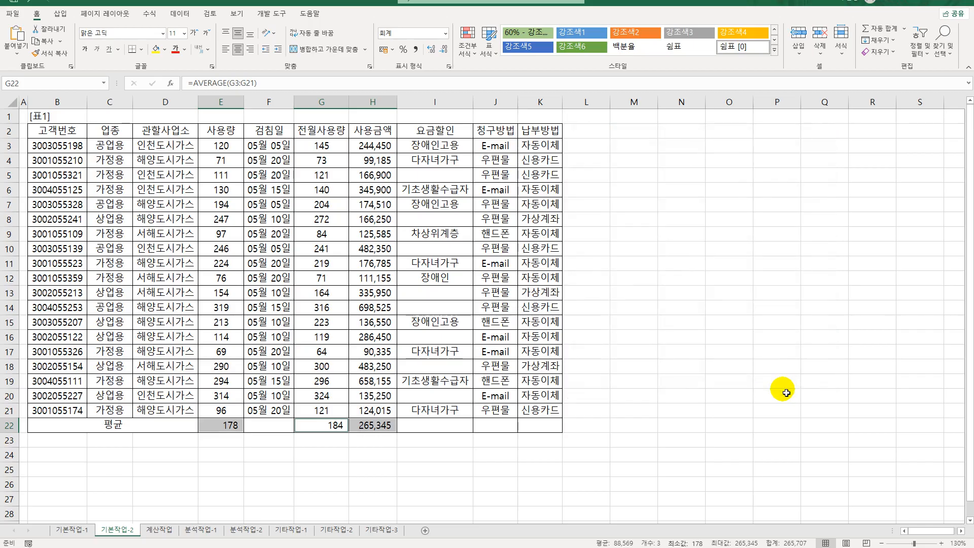
# Step: Protect the sheet without a password, allowing selection of locked and unlocked cells only
pyautogui.click(206, 18)
pyautogui.click(356, 41)
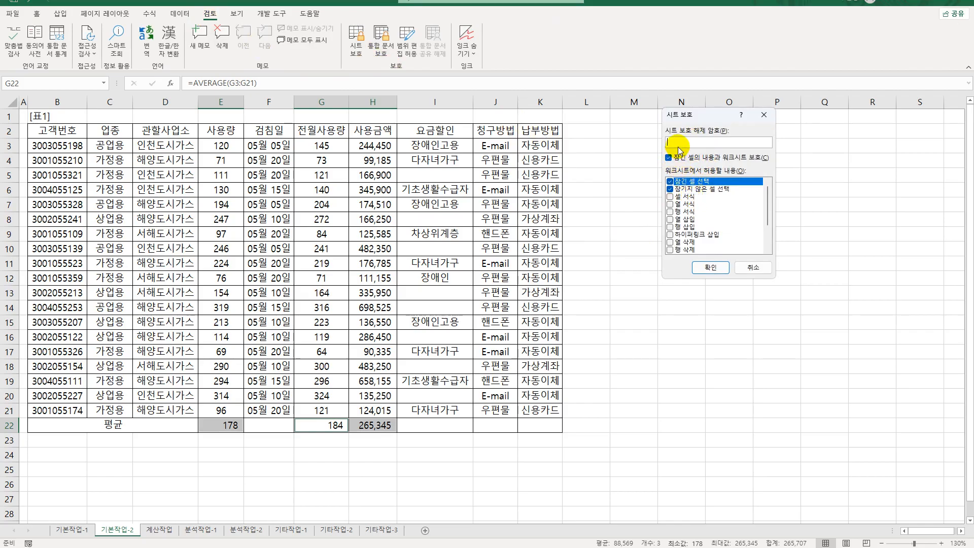
pyautogui.click(728, 274)
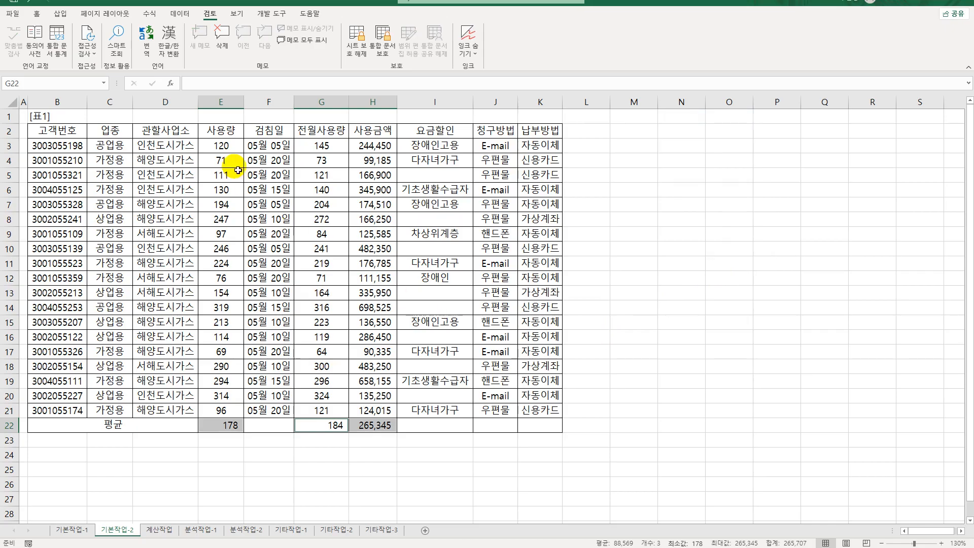
# Step: Show sheet 기본작업-2 in page break preview at 100% zoom
pyautogui.moveTo(58, 131); pyautogui.dragTo(531, 425)
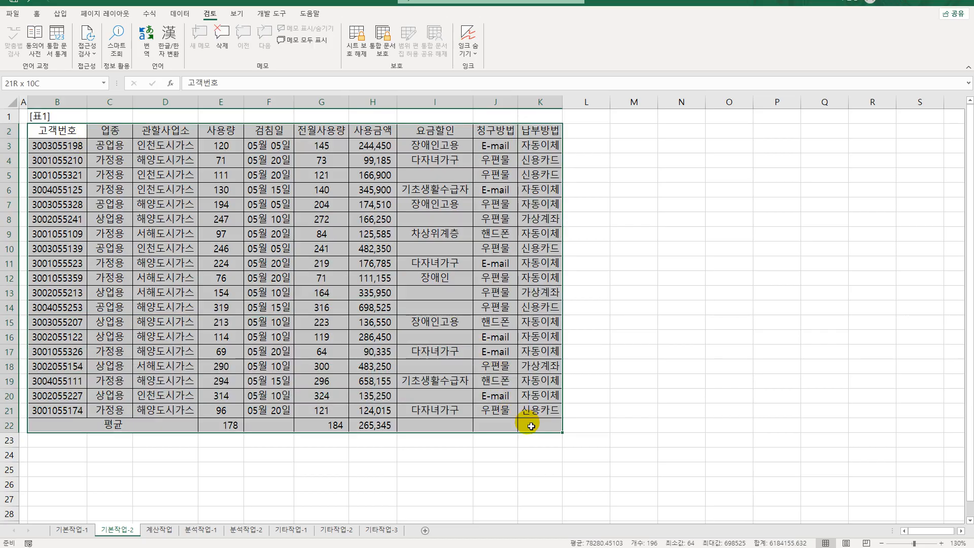
pyautogui.click(510, 409)
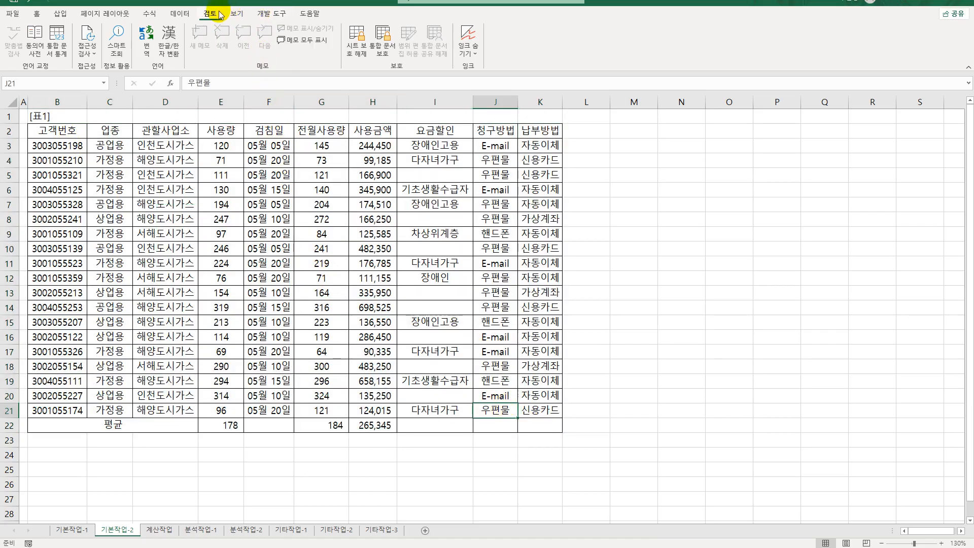
pyautogui.click(236, 14)
pyautogui.click(43, 40)
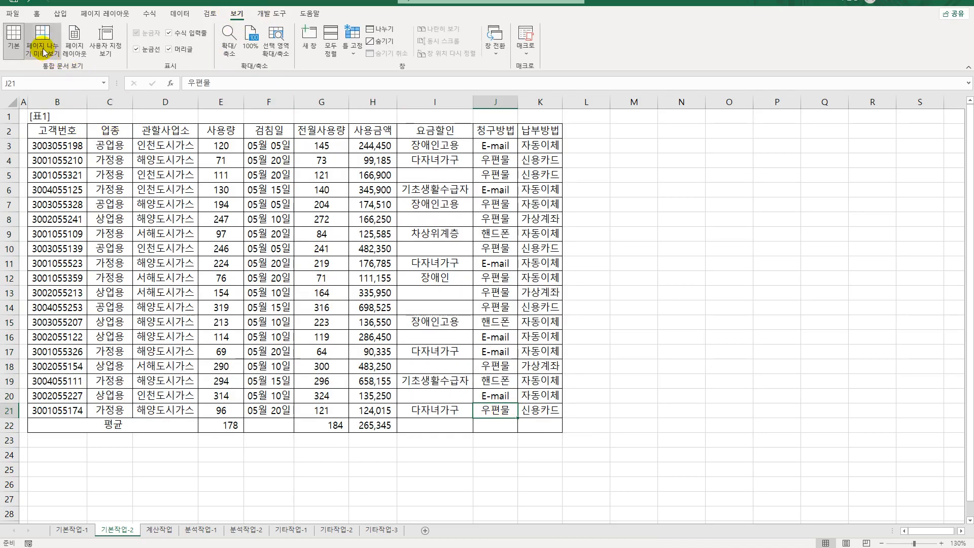
pyautogui.click(250, 40)
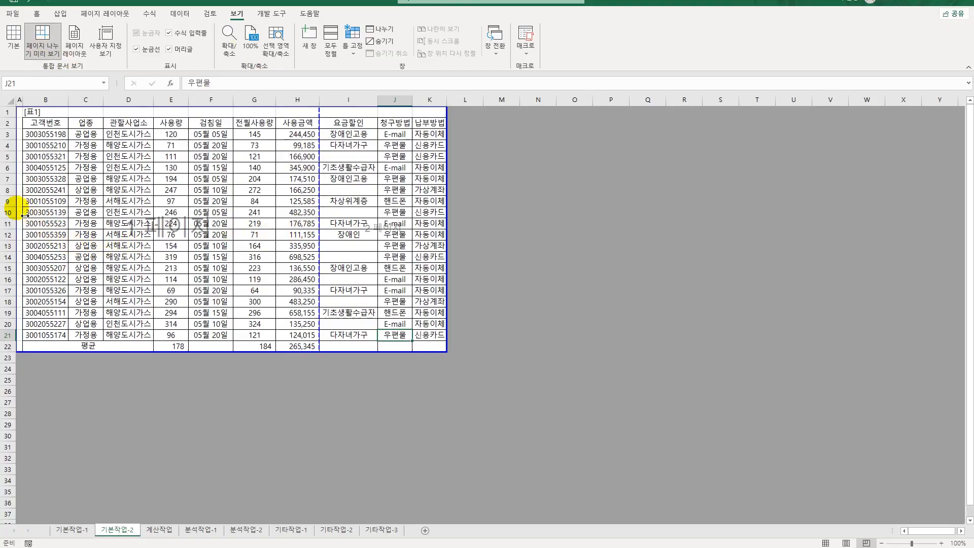
# Step: Limit the print area to B2:K22 and remove the vertical page break so the table prints on one page
pyautogui.moveTo(24, 213)
pyautogui.mouseDown()
pyautogui.moveTo(33, 215)
pyautogui.moveTo(24, 213)
pyautogui.mouseUp()
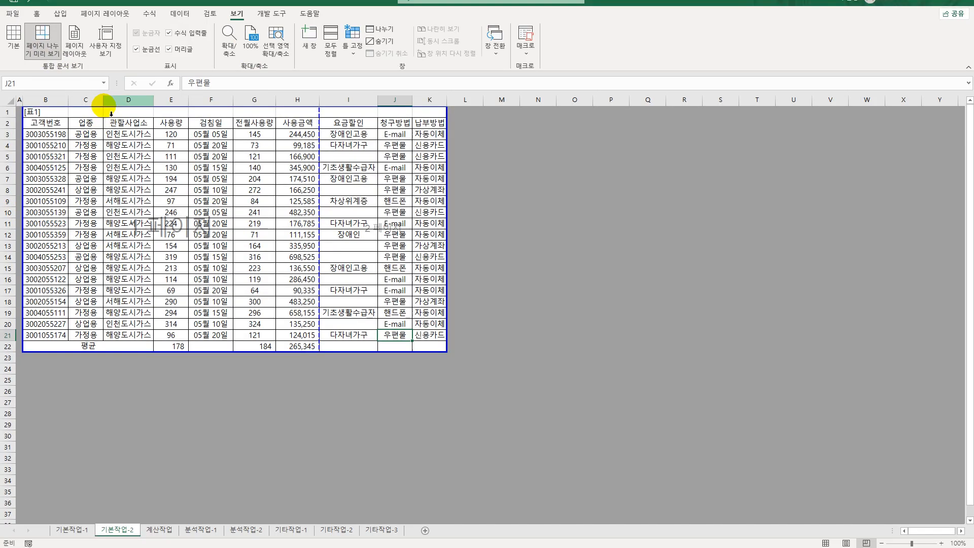
pyautogui.moveTo(110, 116)
pyautogui.mouseDown()
pyautogui.moveTo(104, 84)
pyautogui.moveTo(107, 119)
pyautogui.mouseUp()
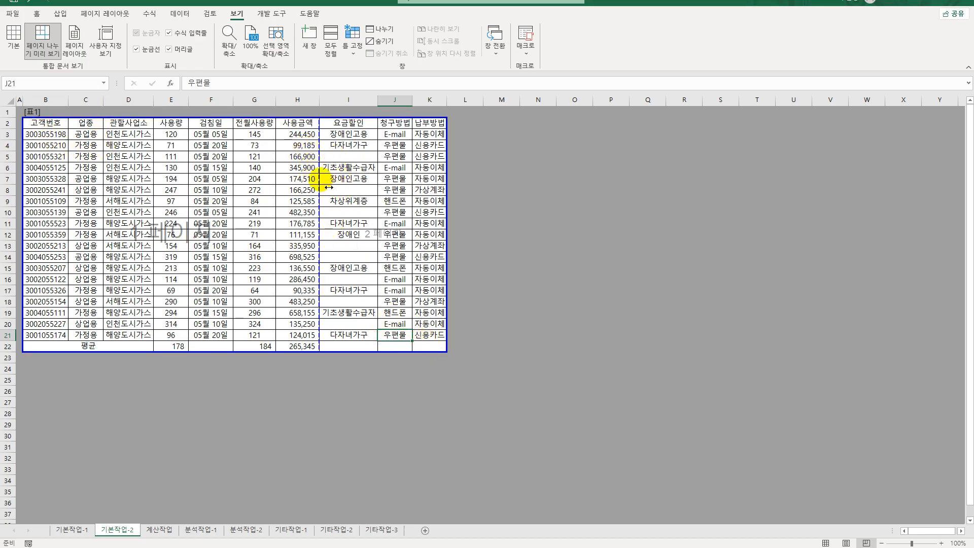
pyautogui.moveTo(328, 187); pyautogui.dragTo(509, 246)
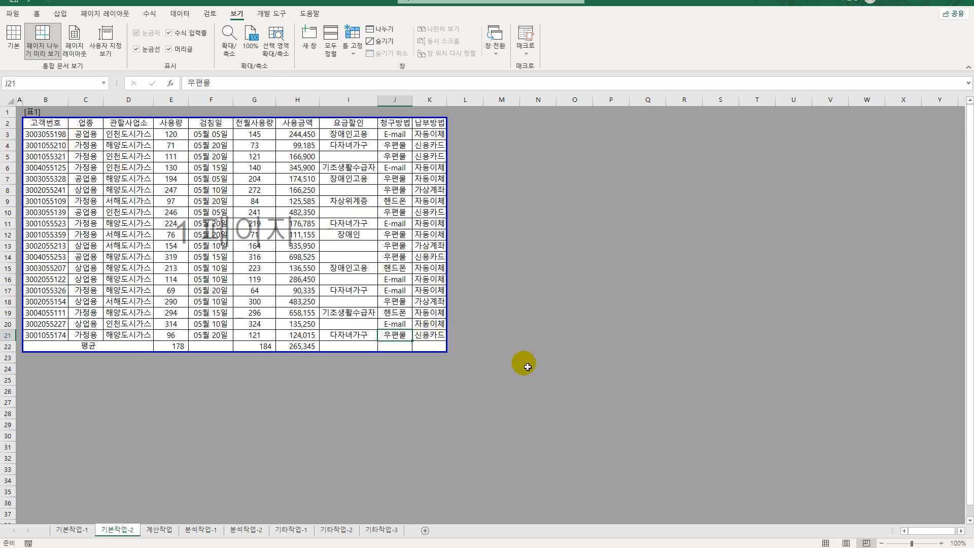
# Step: On sheet 계산작업, enter =EDATE(E3,-1) in the first 사용기간 cell, F3
pyautogui.click(162, 529)
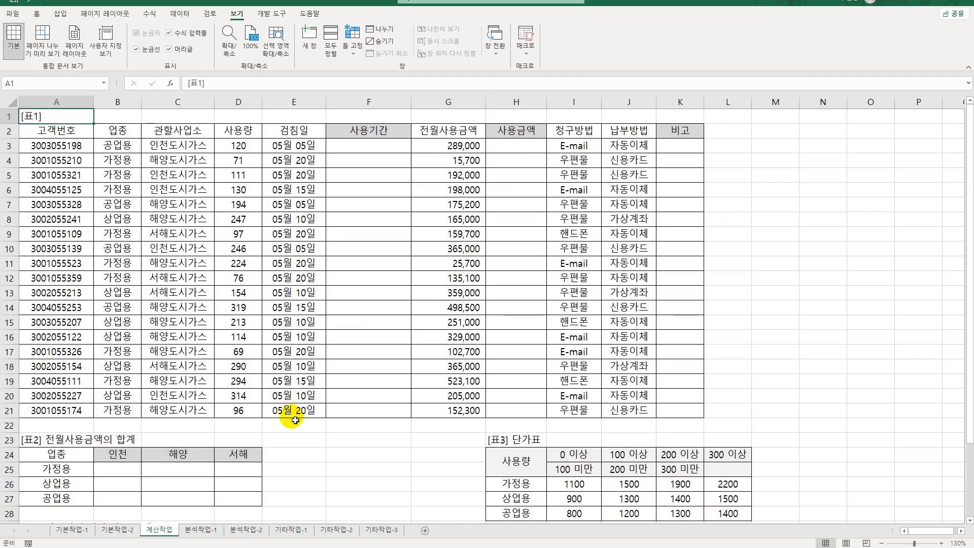
pyautogui.click(385, 150)
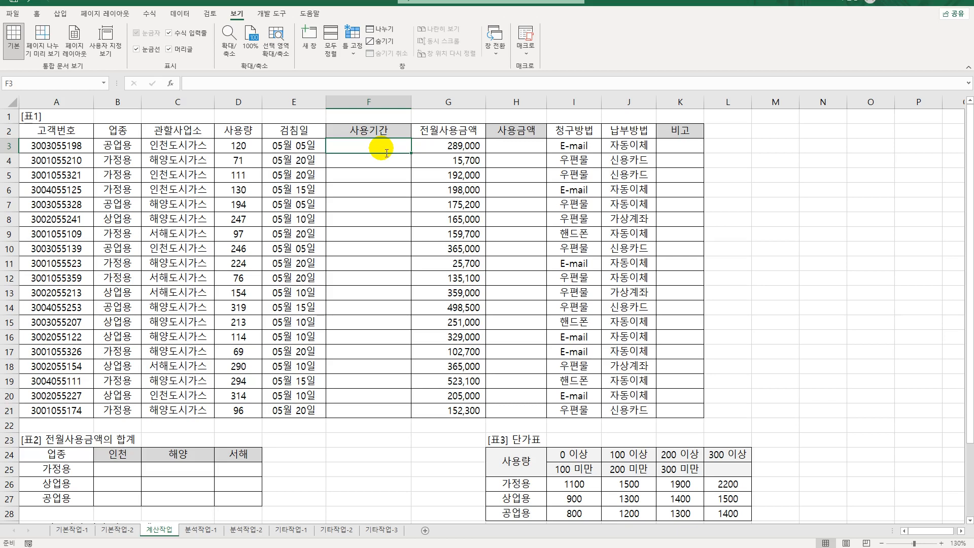
pyautogui.write('=')
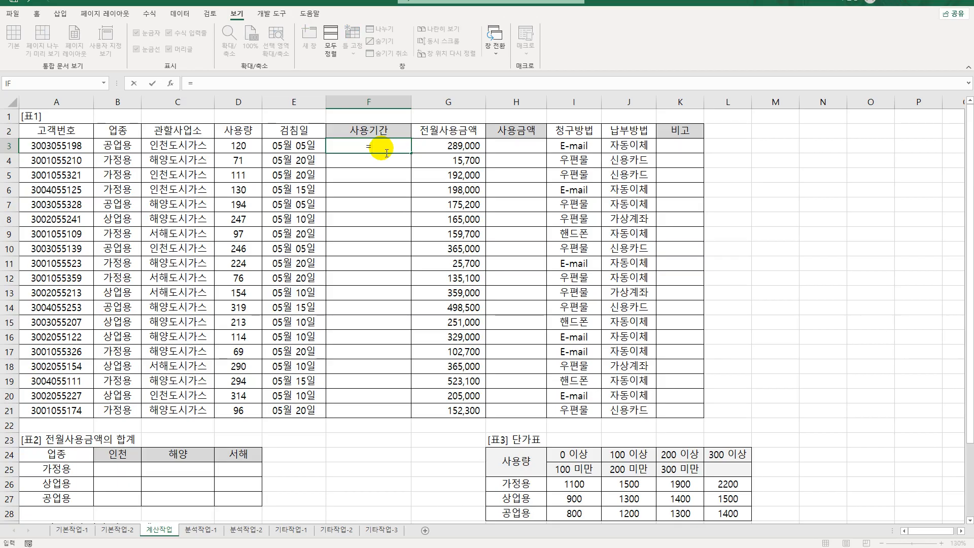
pyautogui.write('EDATE(')
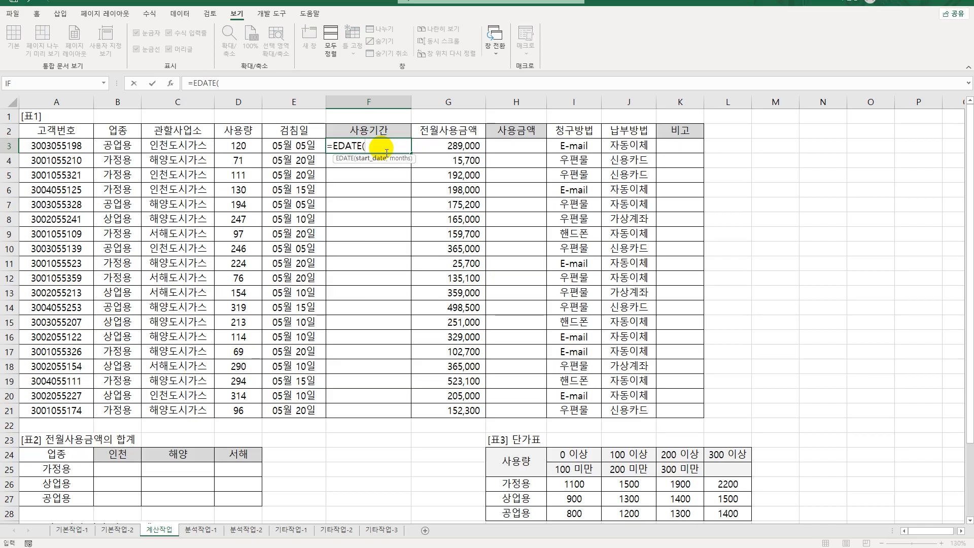
pyautogui.press('Left')
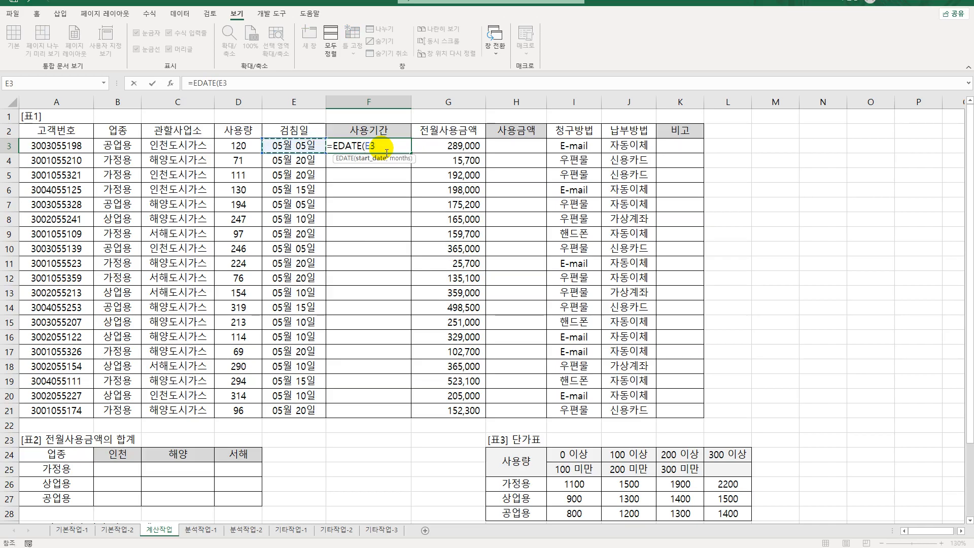
pyautogui.write(',')
pyautogui.write('1)')
pyautogui.press('Return')
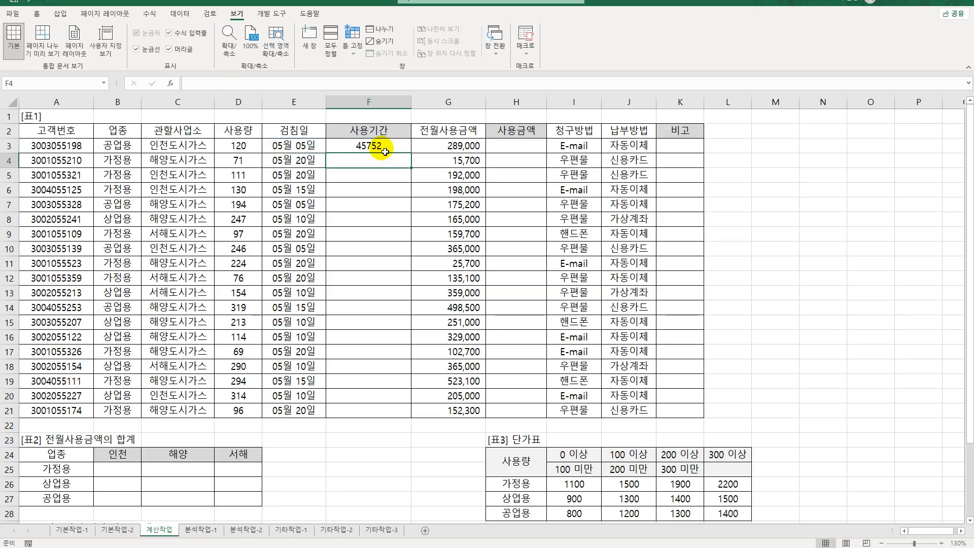
# Step: Add one day to the F3 formula so it reads =EDATE(E3,-1)+1
pyautogui.click(384, 152)
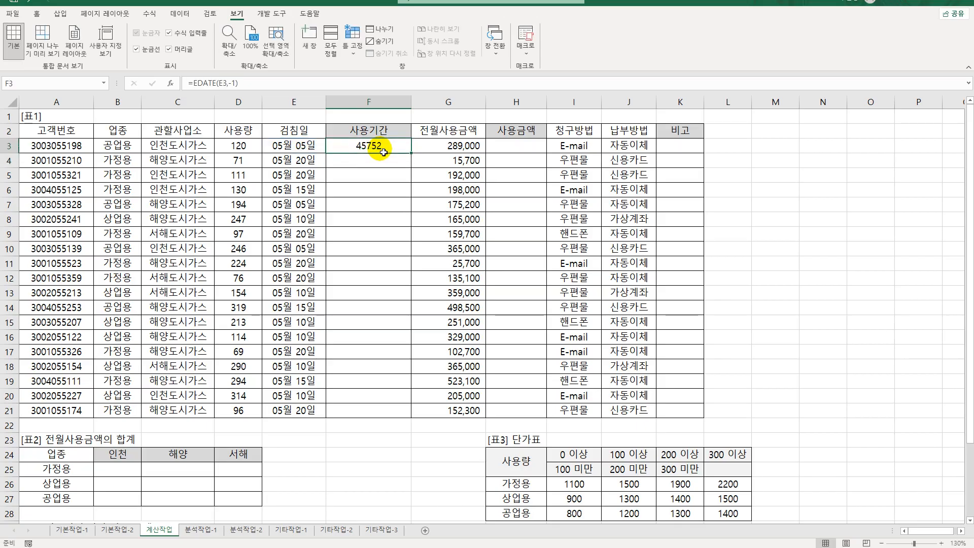
pyautogui.click(36, 14)
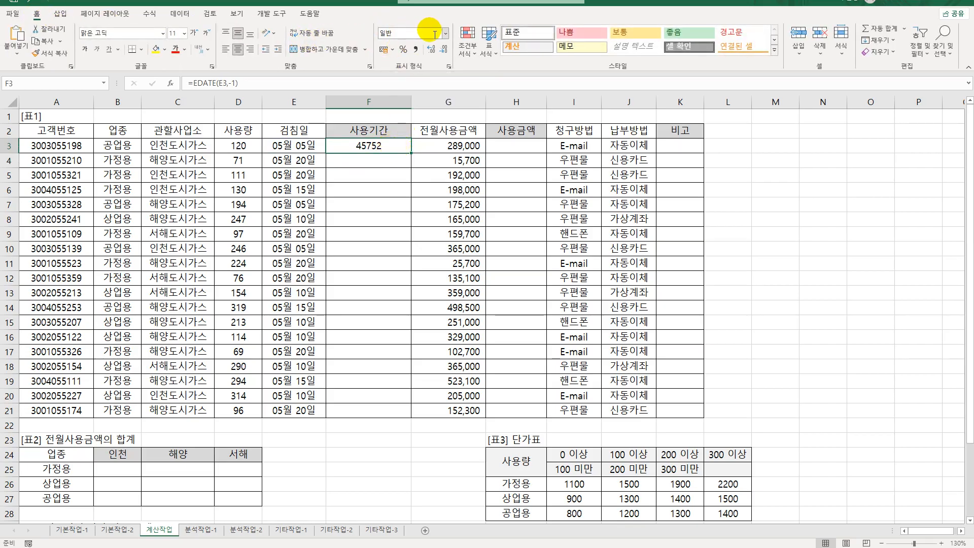
pyautogui.doubleClick(384, 148)
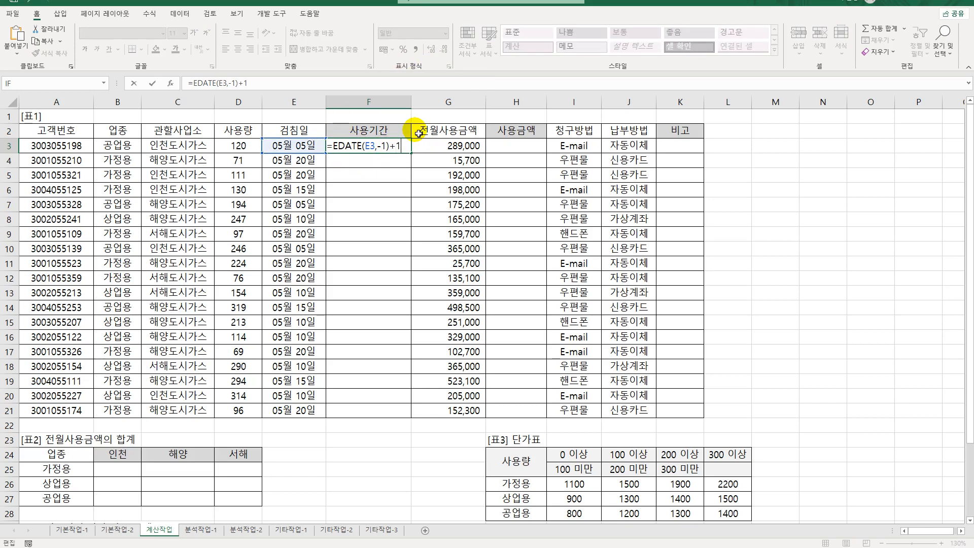
pyautogui.press('Return')
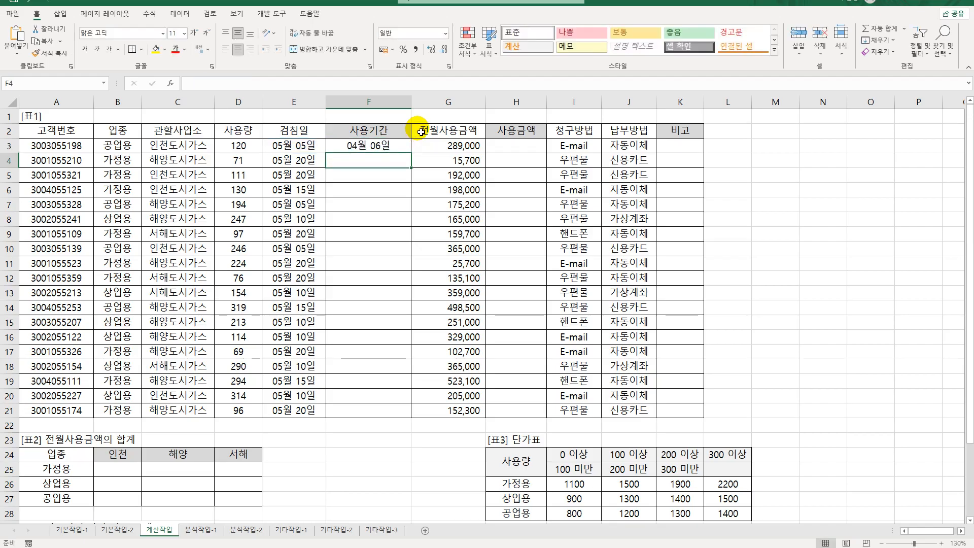
# Step: Wrap the F3 formula in TEXT with the format "mm/dd", giving =TEXT(EDATE(E3,-1)+1,"mm/dd")
pyautogui.click(366, 147)
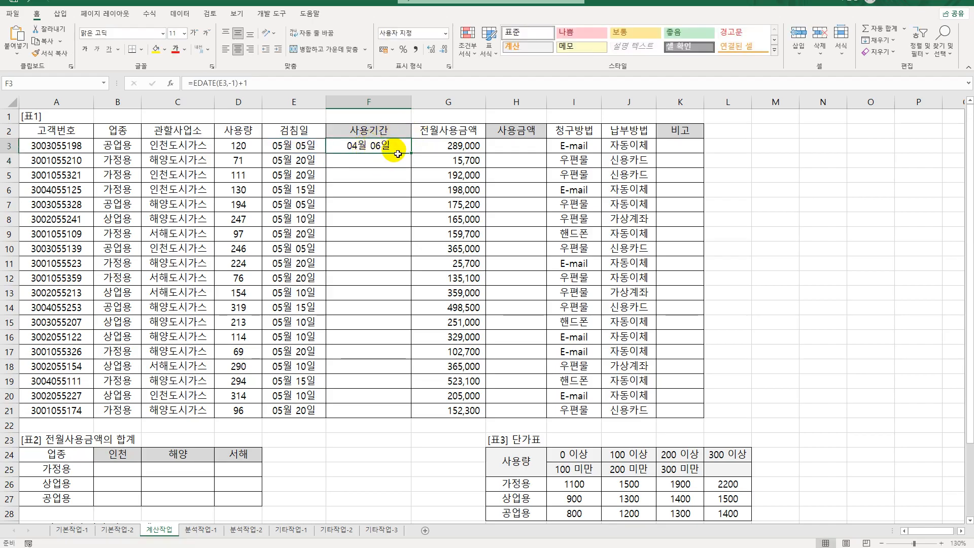
pyautogui.doubleClick(359, 147)
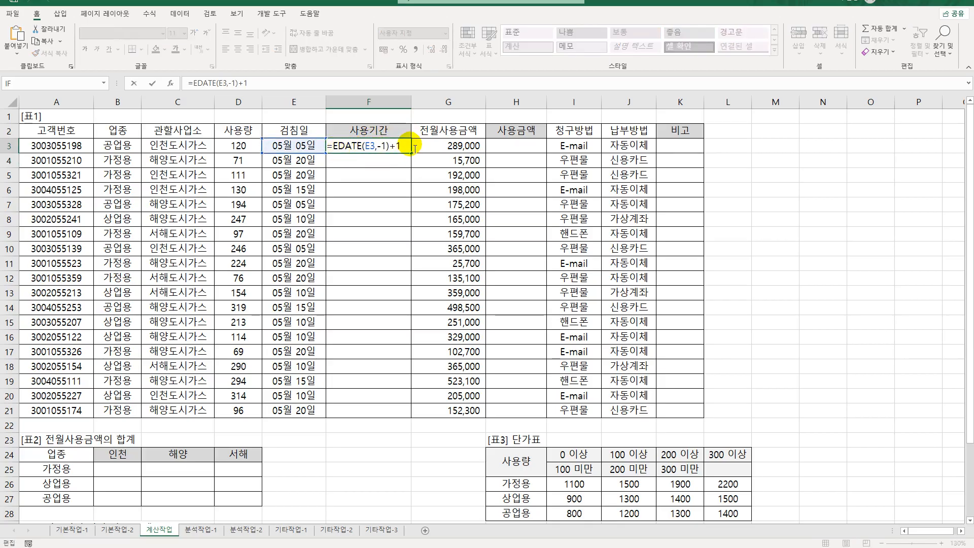
pyautogui.press('Home')
pyautogui.press('Right')
pyautogui.write('TEXT(')
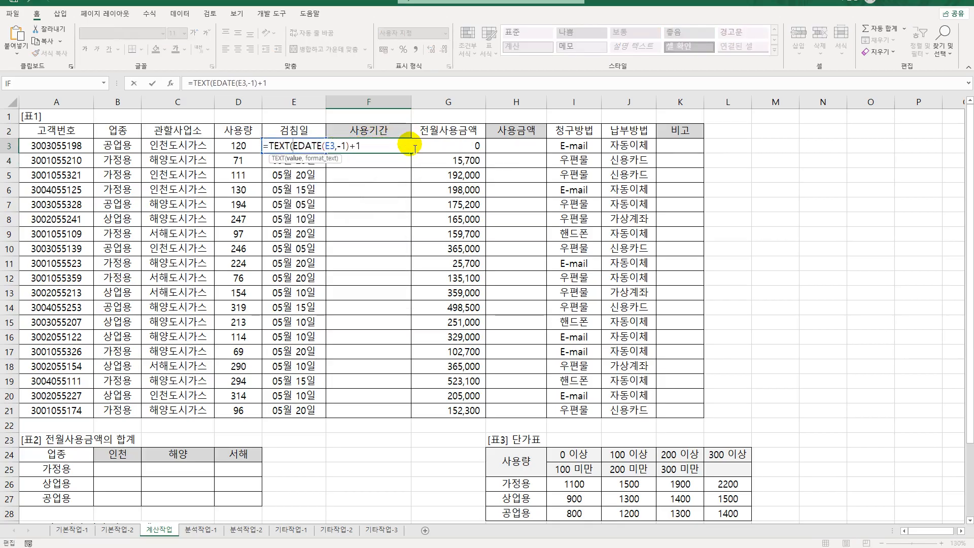
pyautogui.write(',')
pyautogui.write('"')
pyautogui.write(',')
pyautogui.write('ㅡㅡ/')
pyautogui.press('BackSpace')
pyautogui.press('BackSpace')
pyautogui.press('BackSpace')
pyautogui.write('mm/dd"')
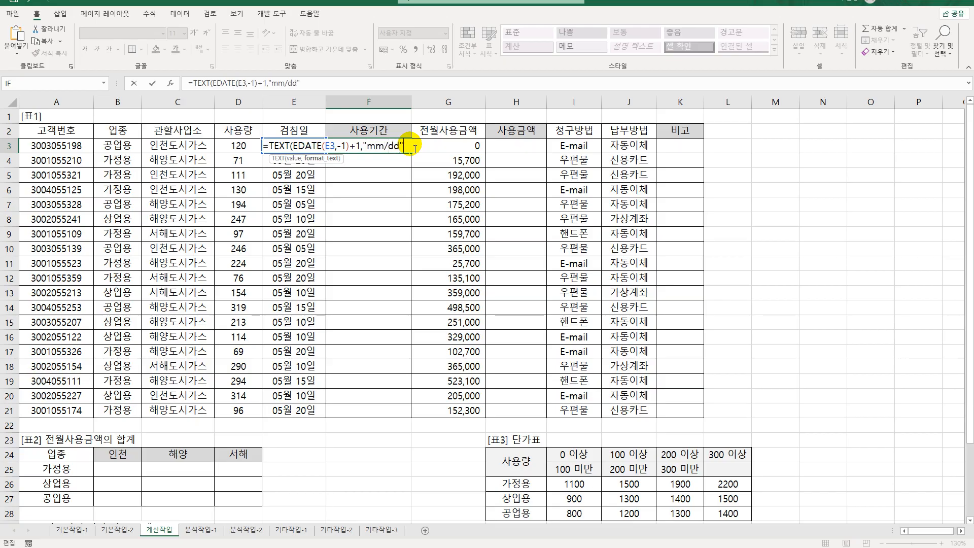
pyautogui.write(')')
pyautogui.hotkey('ctrl', 'Return')
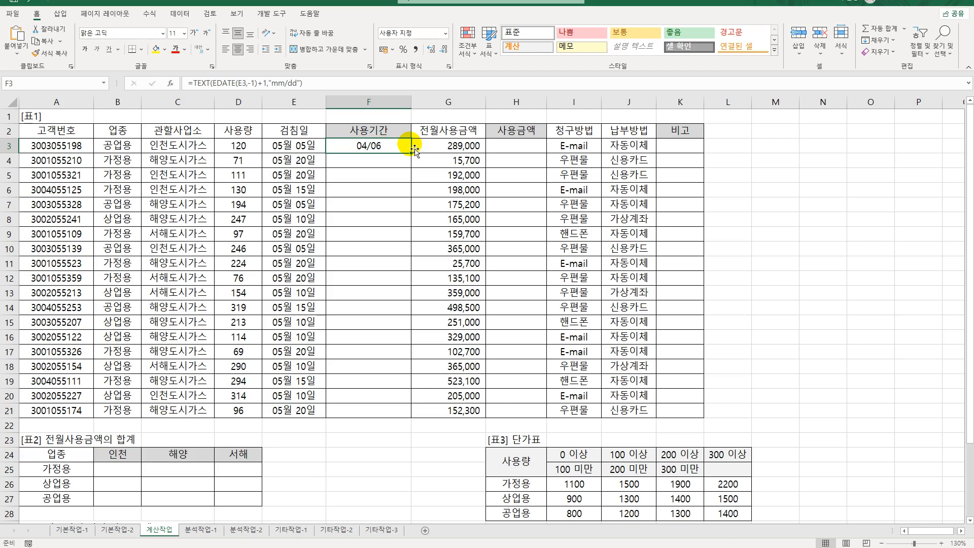
# Step: Append &"~"&TEXT(E3,"mm/dd") to the F3 formula and fill it down through F21
pyautogui.doubleClick(384, 148)
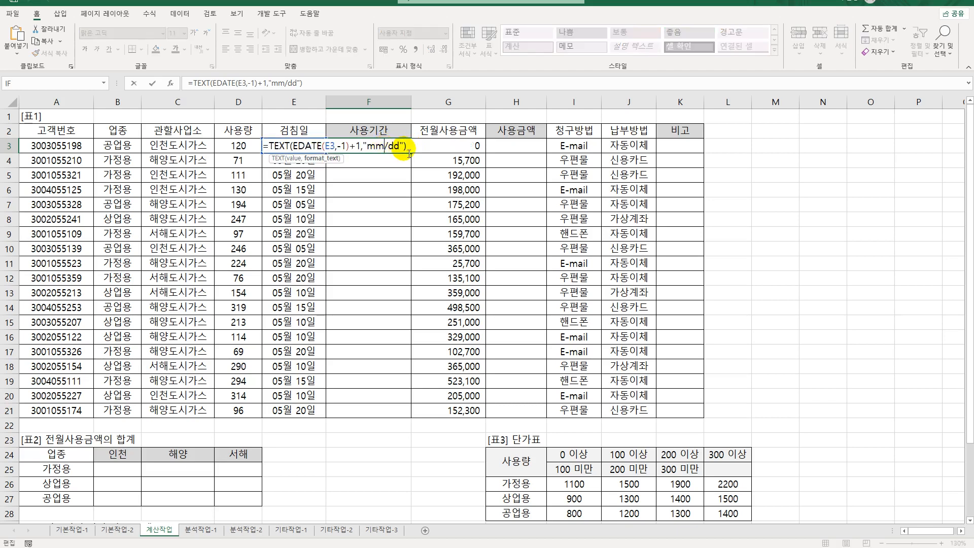
pyautogui.click(411, 147)
pyautogui.write('&"')
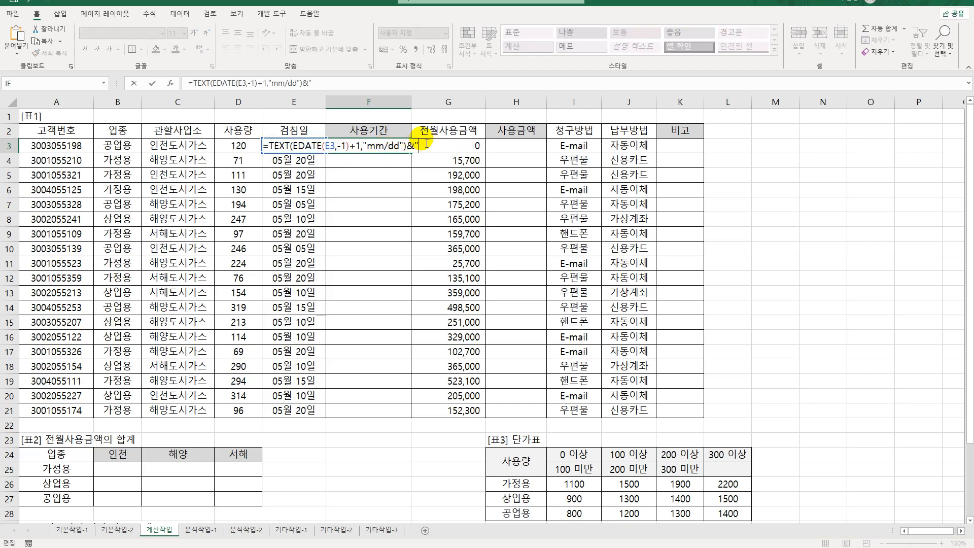
pyautogui.write('~"&text(')
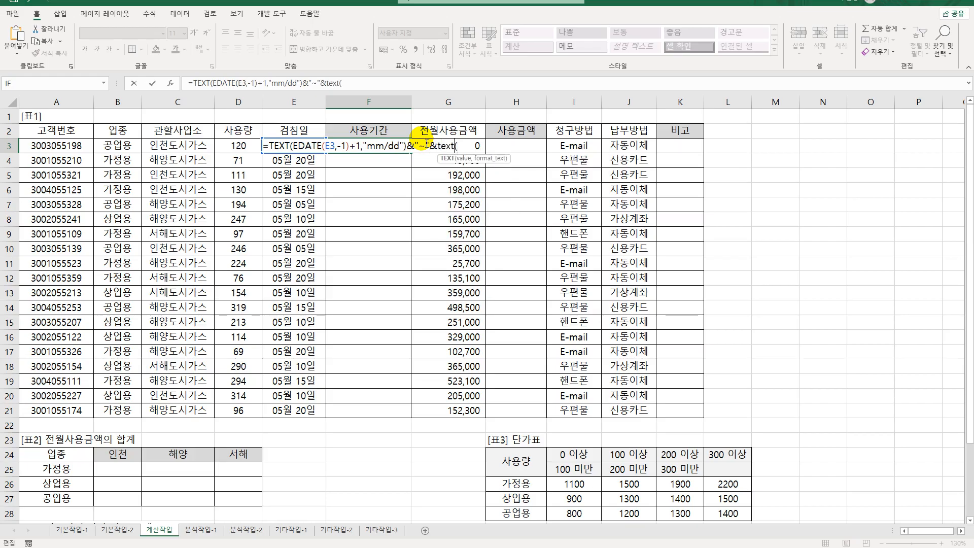
pyautogui.write('e3,"')
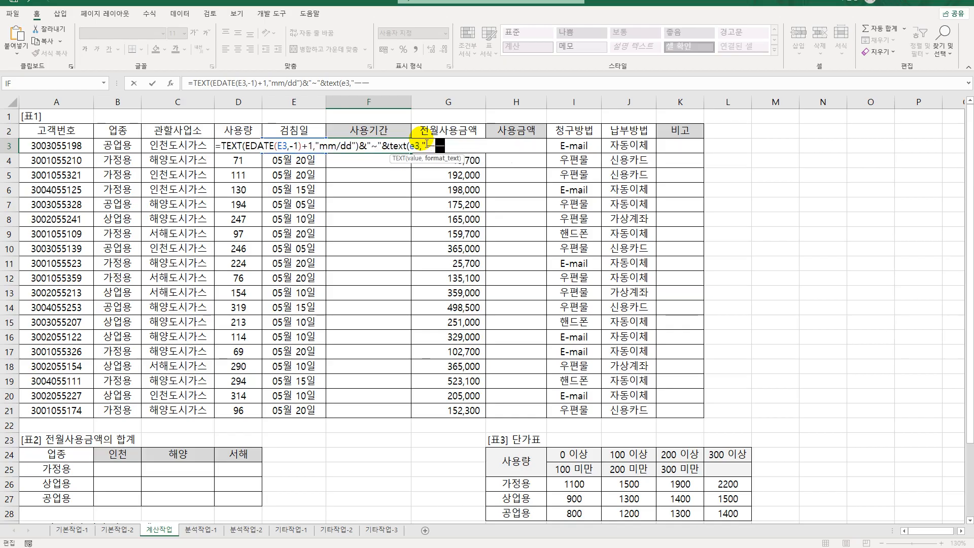
pyautogui.write('mm/dd")')
pyautogui.press('Return')
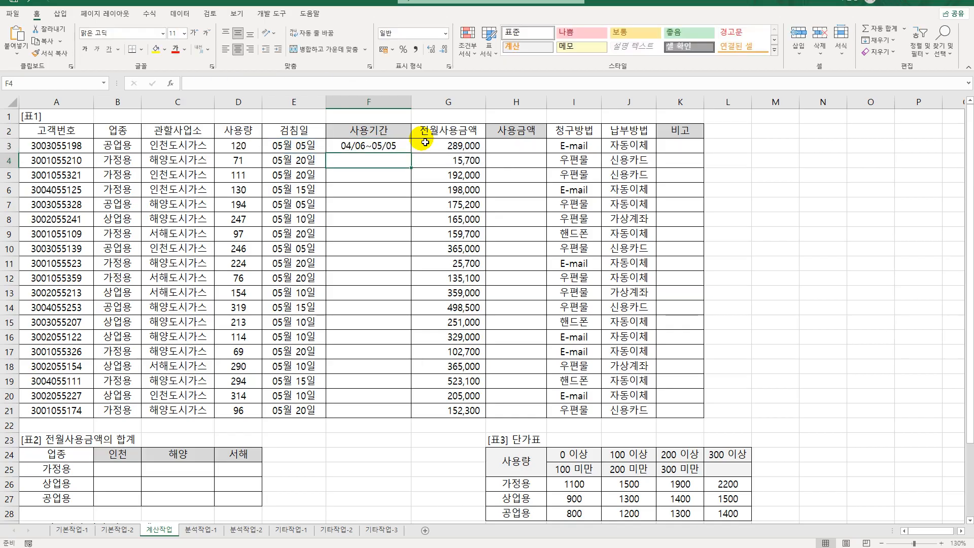
pyautogui.press('Up')
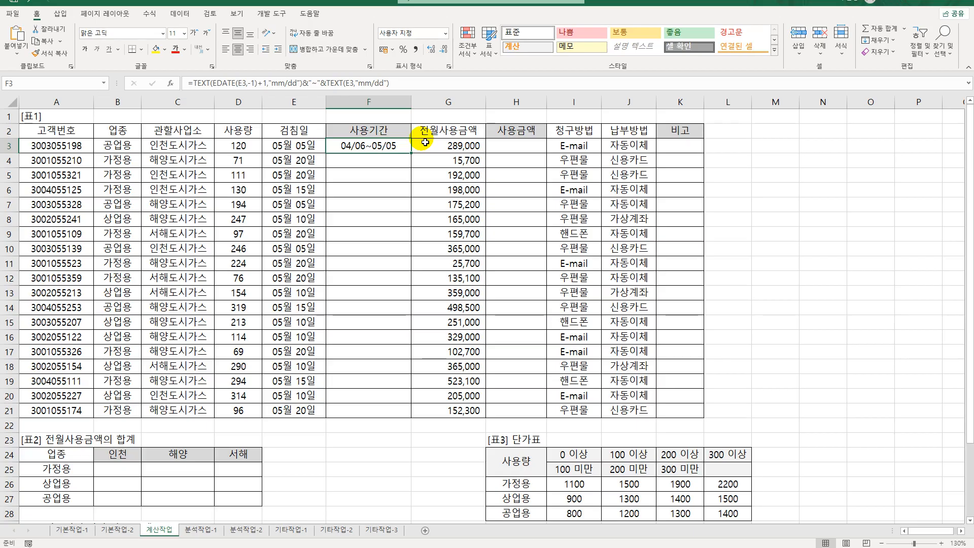
pyautogui.doubleClick(411, 156)
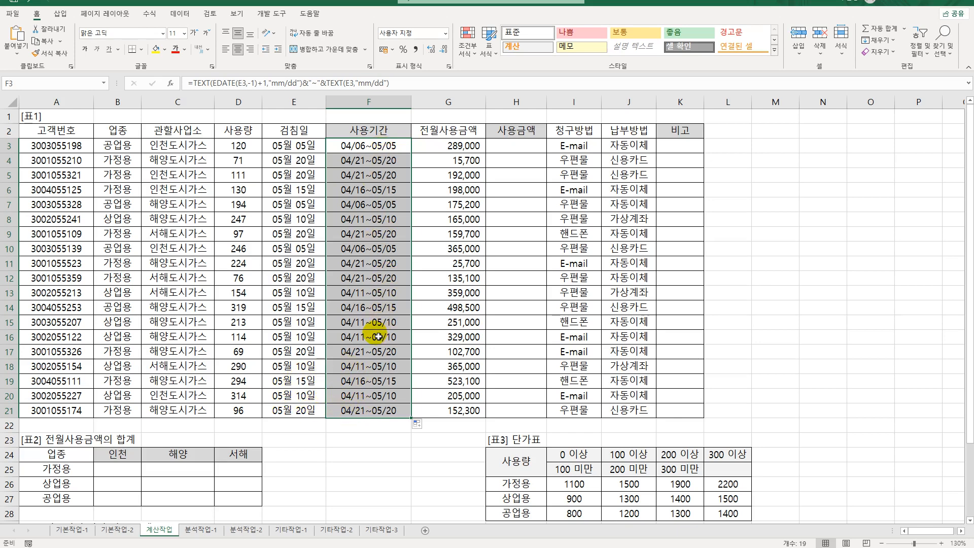
# Step: Compare the first customer's 업종 and 사용량 with the row labels and usage ranges of the [표3] 단가표
pyautogui.click(541, 151)
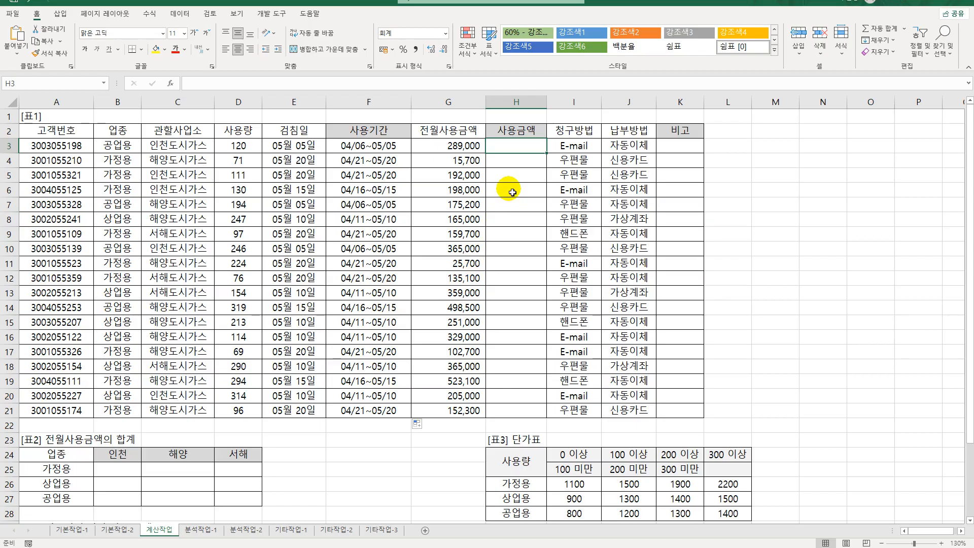
pyautogui.click(241, 144)
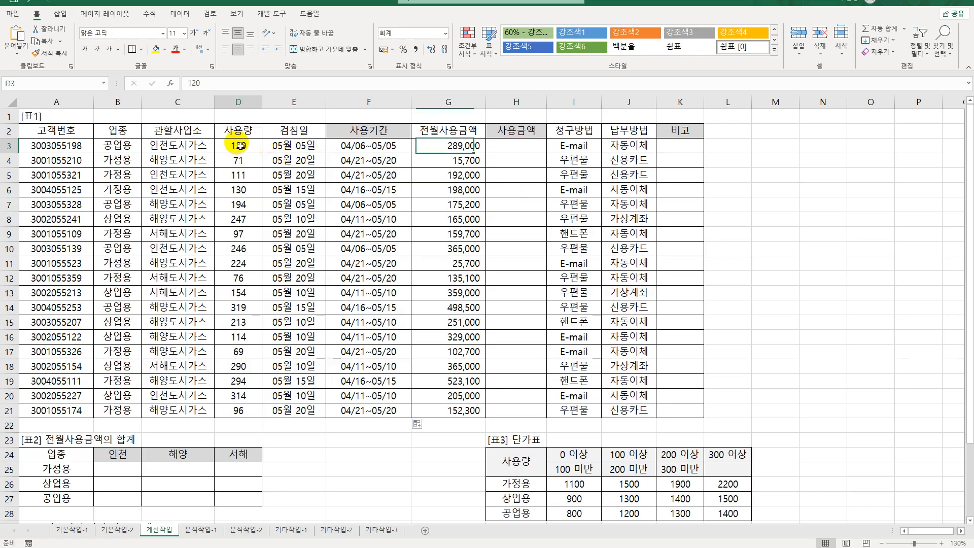
pyautogui.click(586, 486)
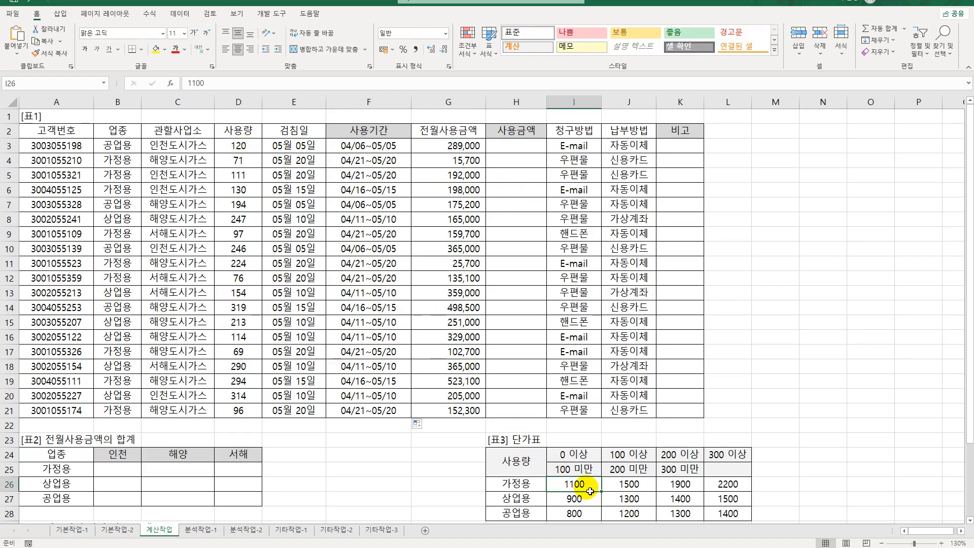
pyautogui.click(526, 148)
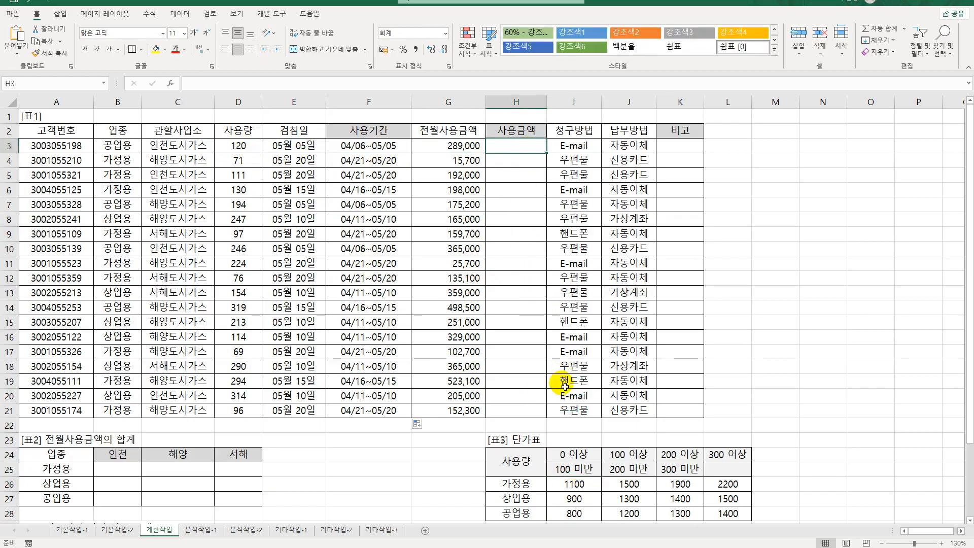
pyautogui.click(128, 146)
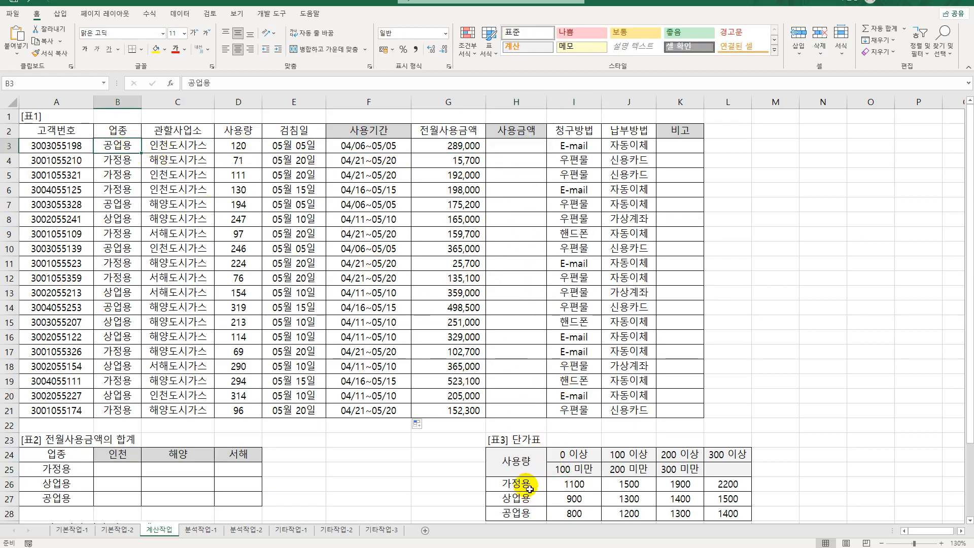
pyautogui.moveTo(529, 488); pyautogui.dragTo(538, 522)
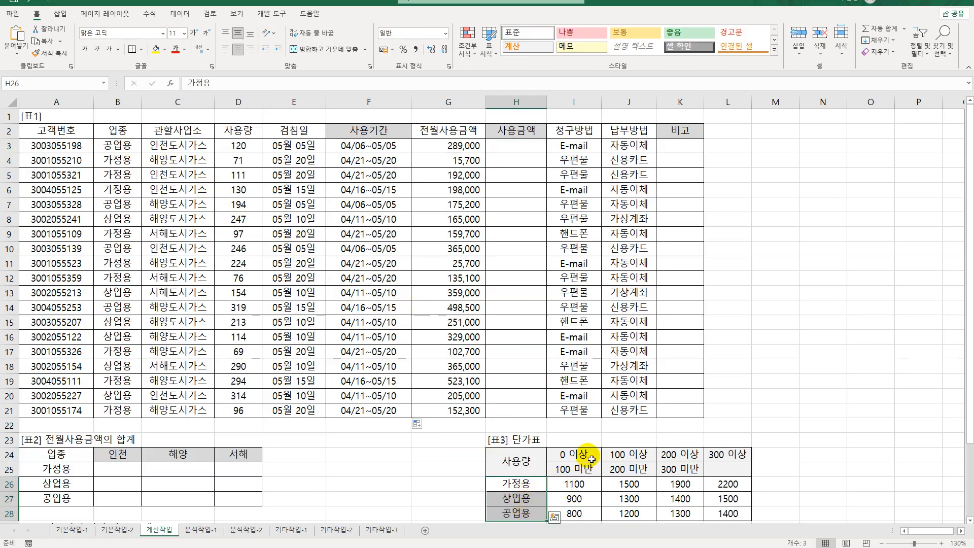
pyautogui.moveTo(577, 455); pyautogui.dragTo(725, 464)
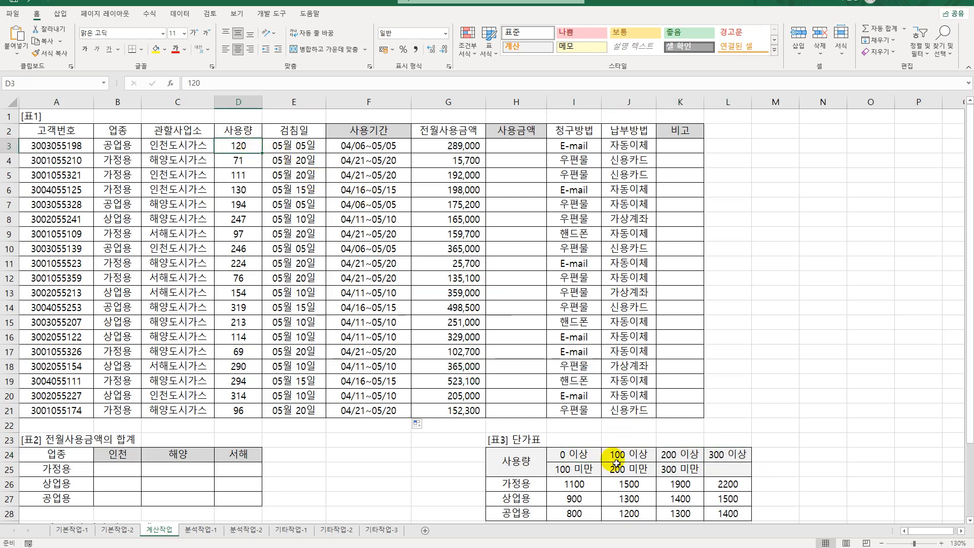
pyautogui.moveTo(570, 453); pyautogui.dragTo(726, 463)
# Step: Examine the [표3] unit price rows for 가정용, 상업용 and 공업용 across the usage ranges
pyautogui.click(538, 484)
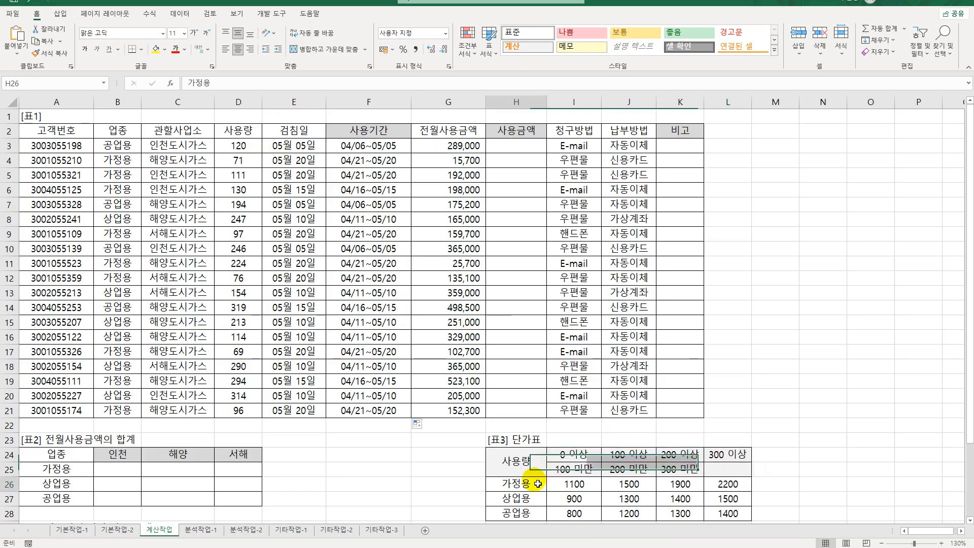
pyautogui.click(509, 499)
pyautogui.click(516, 513)
pyautogui.moveTo(518, 488); pyautogui.dragTo(693, 484)
pyautogui.click(538, 504)
pyautogui.moveTo(538, 504); pyautogui.dragTo(718, 502)
pyautogui.moveTo(538, 513); pyautogui.dragTo(737, 515)
pyautogui.click(738, 515)
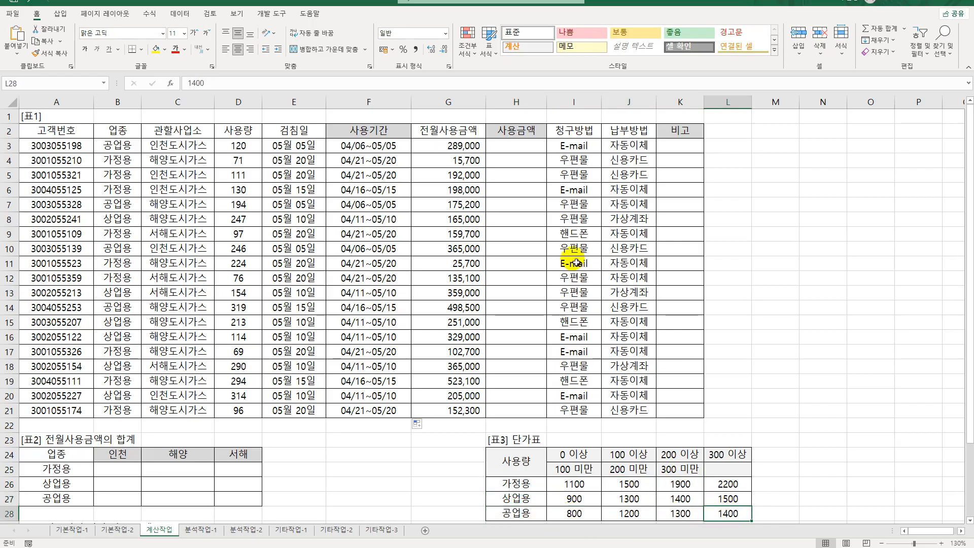
pyautogui.click(531, 486)
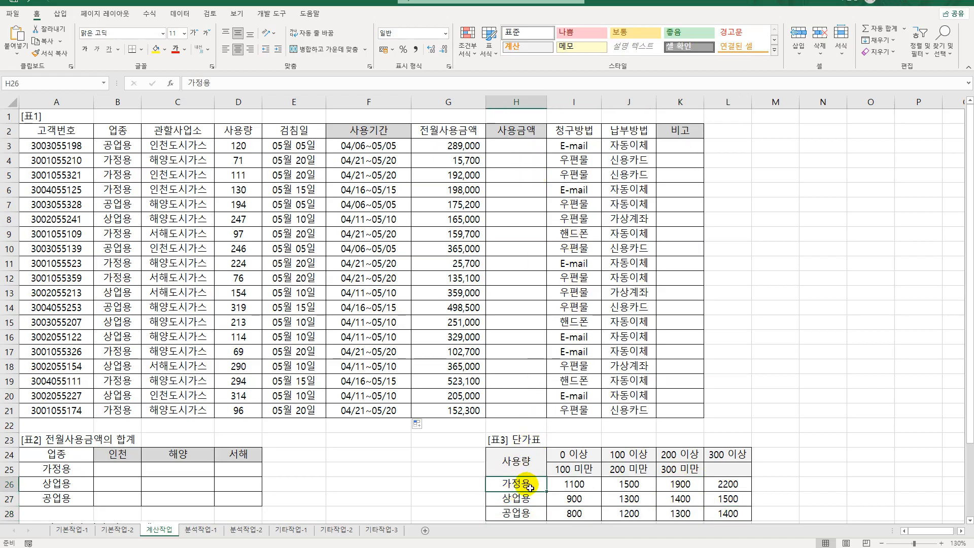
pyautogui.moveTo(530, 489); pyautogui.dragTo(530, 514)
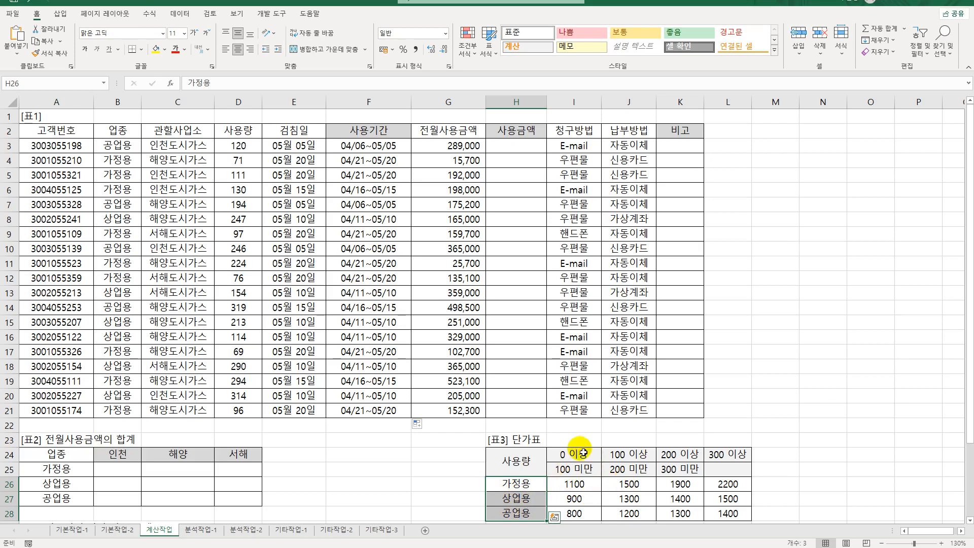
# Step: Start a MATCH function in the first 사용금액 cell, H3, with B3 as the lookup value
pyautogui.click(532, 146)
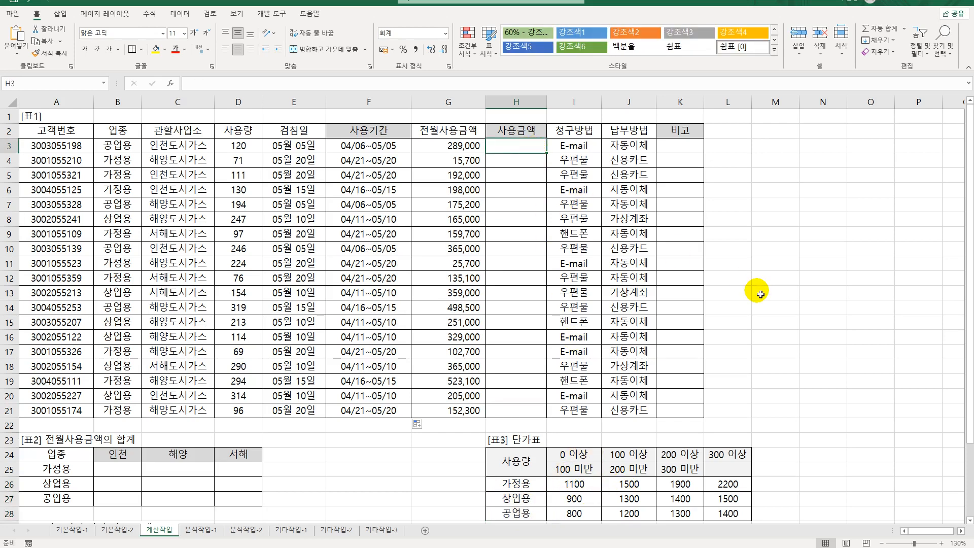
pyautogui.write('=')
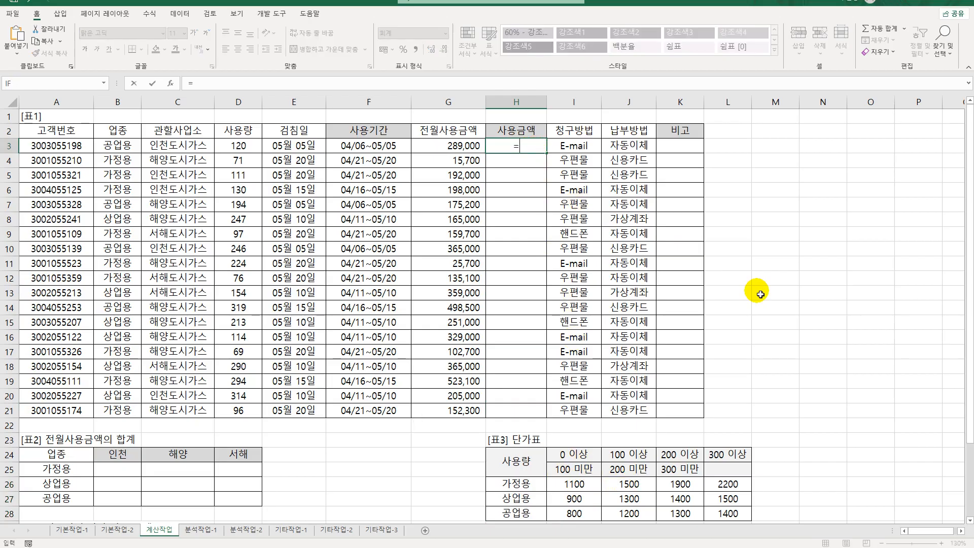
pyautogui.write('m')
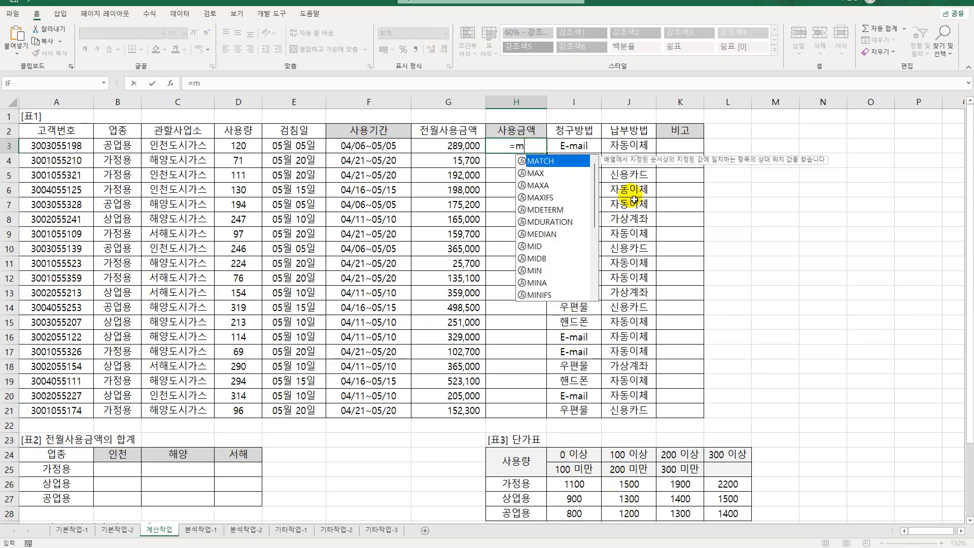
pyautogui.doubleClick(574, 162)
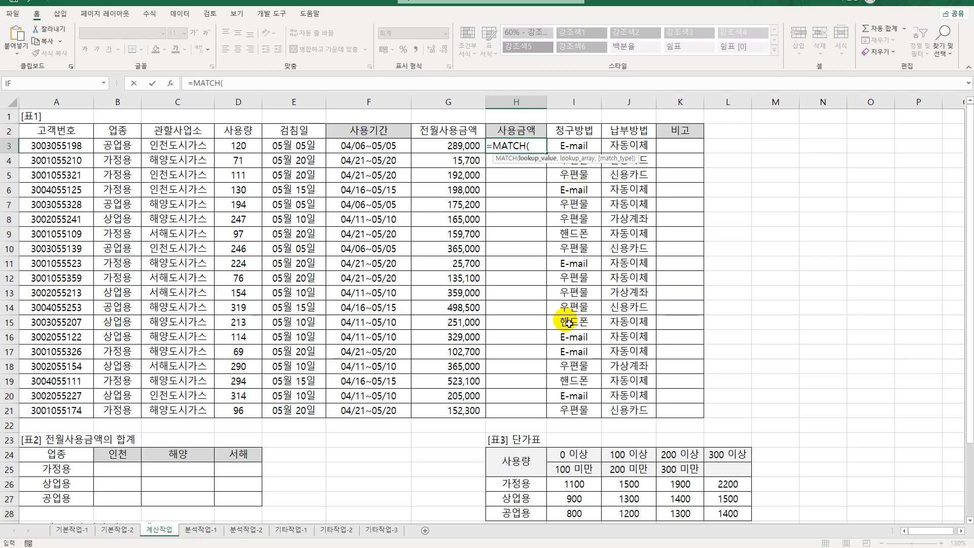
pyautogui.click(170, 83)
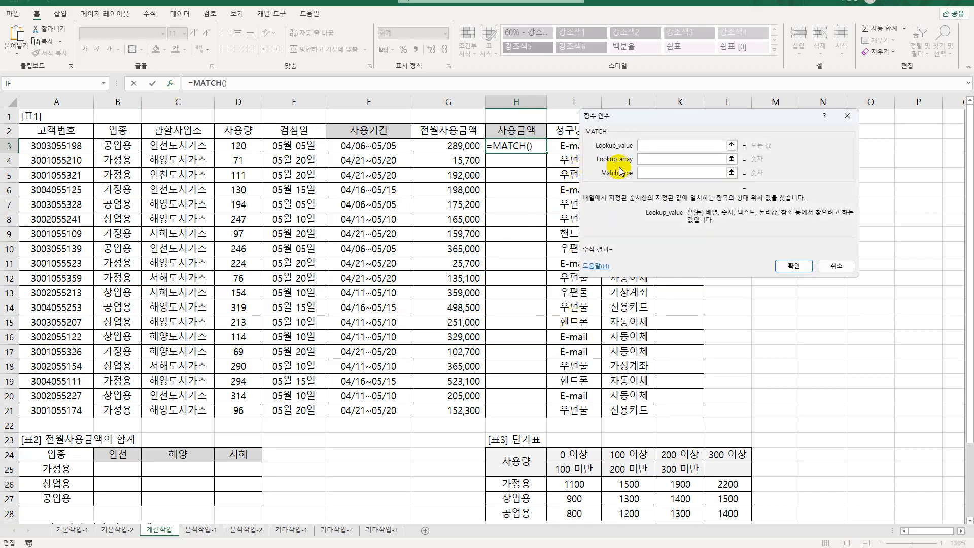
pyautogui.click(131, 149)
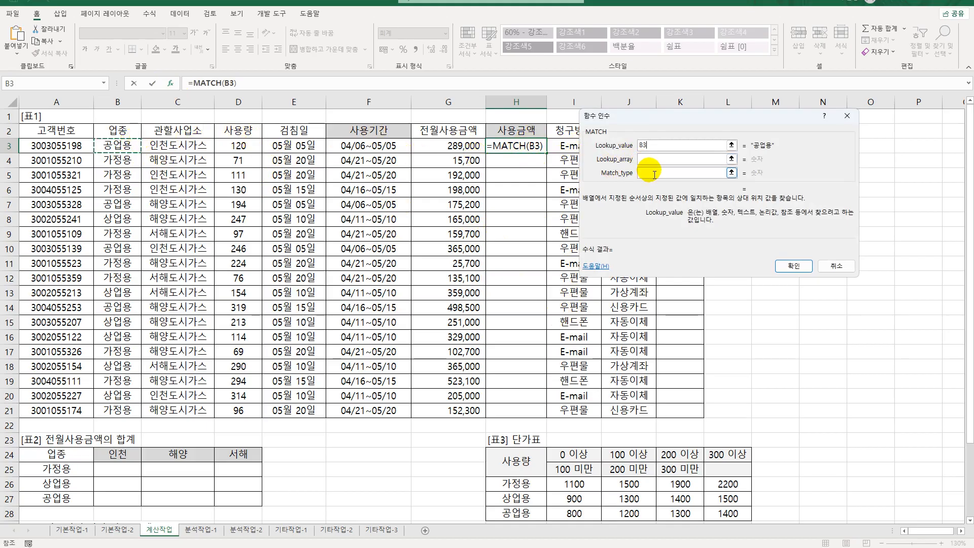
# Step: Complete H3 as =MATCH(B3,$H$26:$H$28,0), fill it down through H21 and check the copied formulas
pyautogui.click(649, 159)
pyautogui.moveTo(532, 486); pyautogui.dragTo(515, 512)
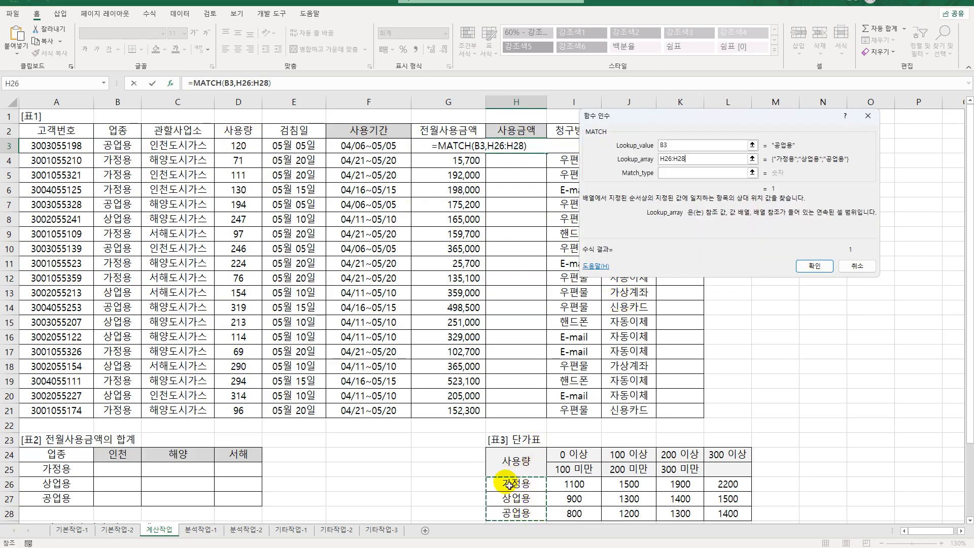
pyautogui.press('F4')
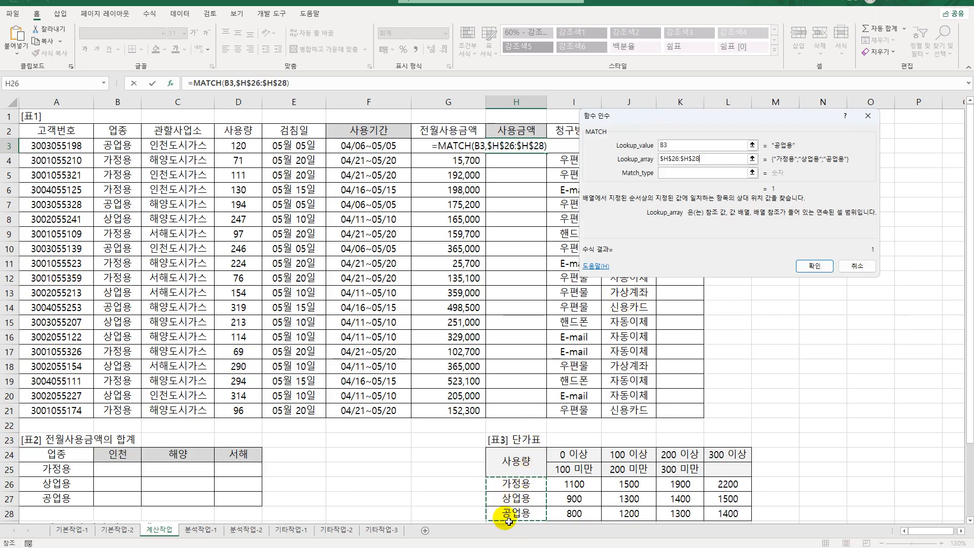
pyautogui.click(674, 172)
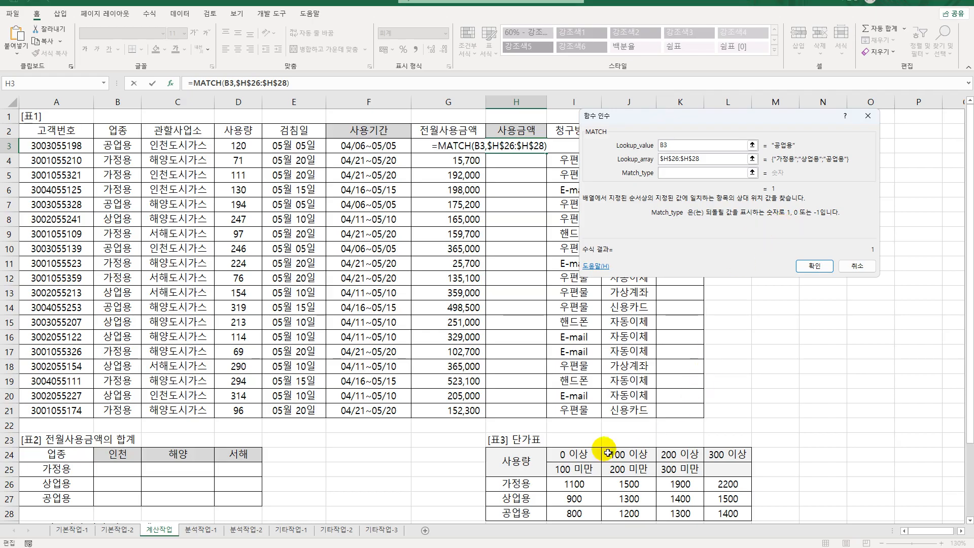
pyautogui.write('0')
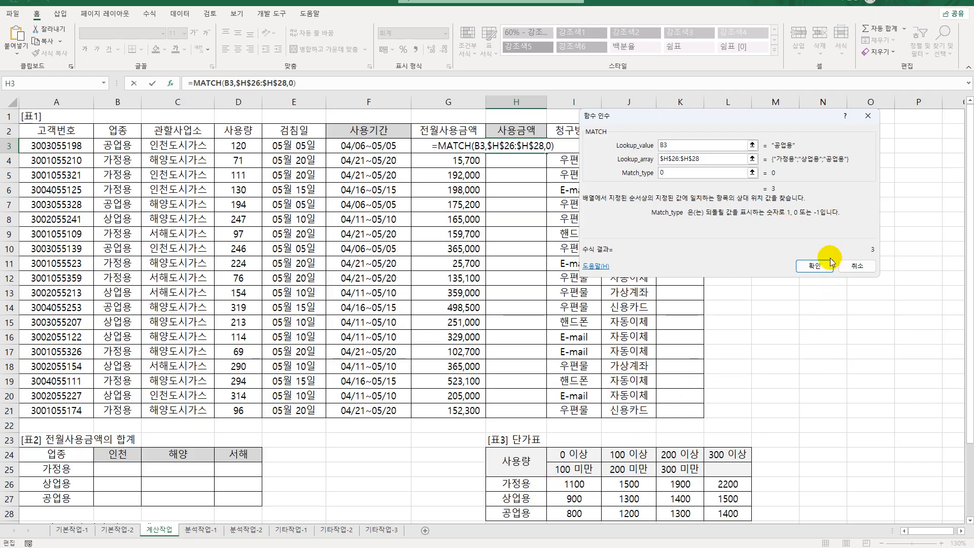
pyautogui.click(815, 266)
pyautogui.moveTo(548, 153); pyautogui.dragTo(538, 418)
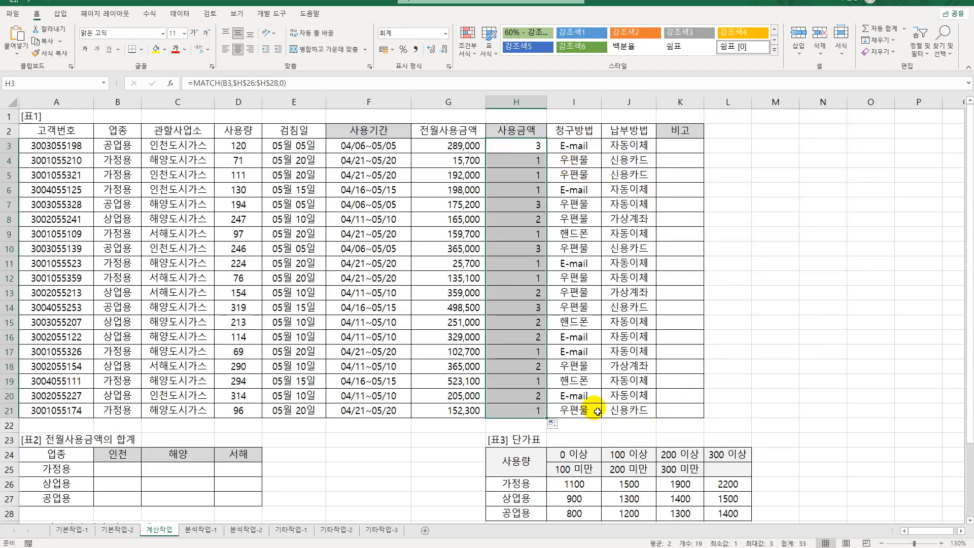
pyautogui.click(531, 175)
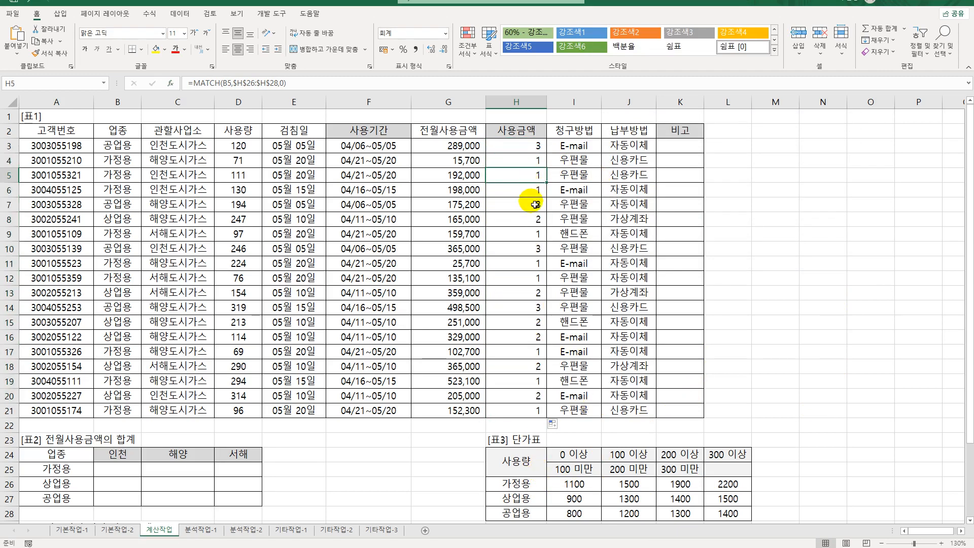
pyautogui.click(535, 219)
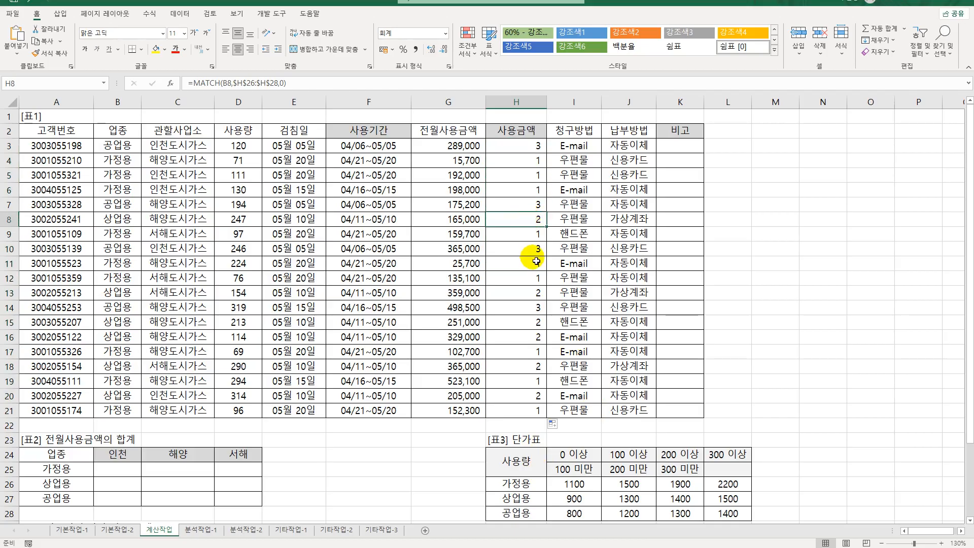
# Step: Add 2 to the H3 formula so it reads =MATCH(B3,$H$26:$H$28,0)+2, and fill it down through H21
pyautogui.click(532, 149)
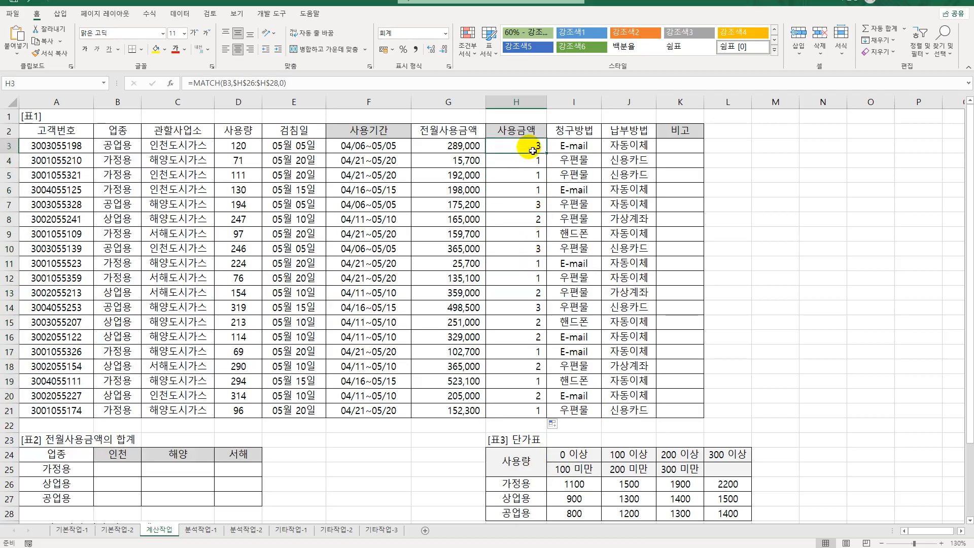
pyautogui.click(533, 515)
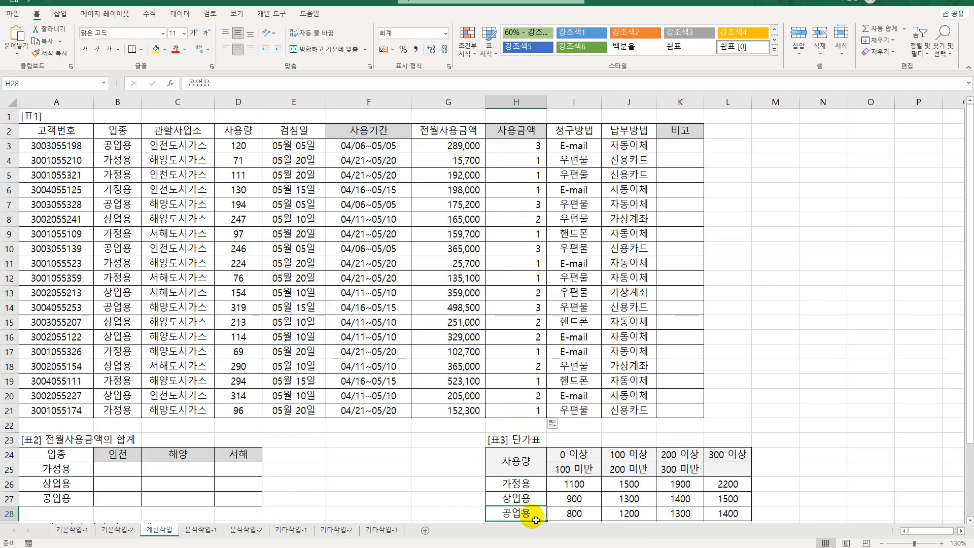
pyautogui.moveTo(528, 459); pyautogui.dragTo(726, 490)
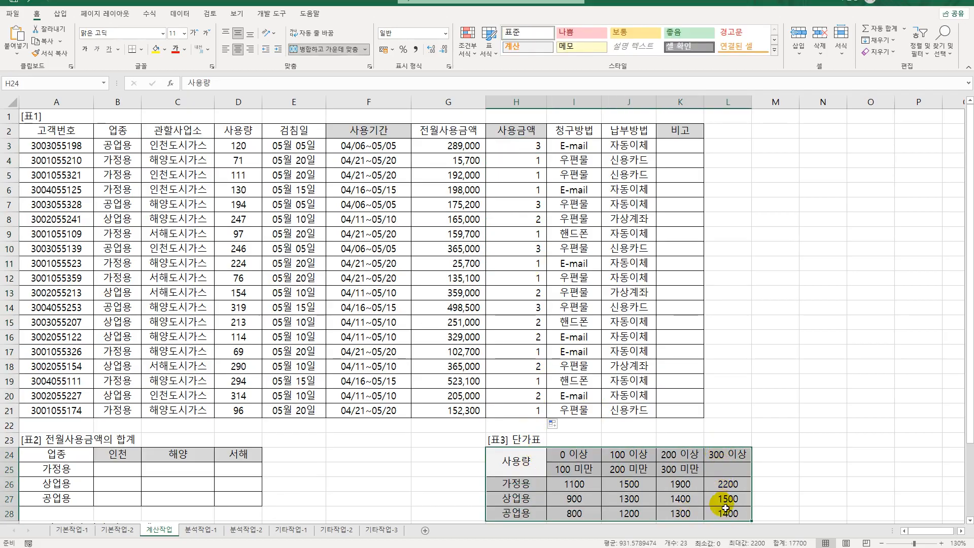
pyautogui.doubleClick(540, 148)
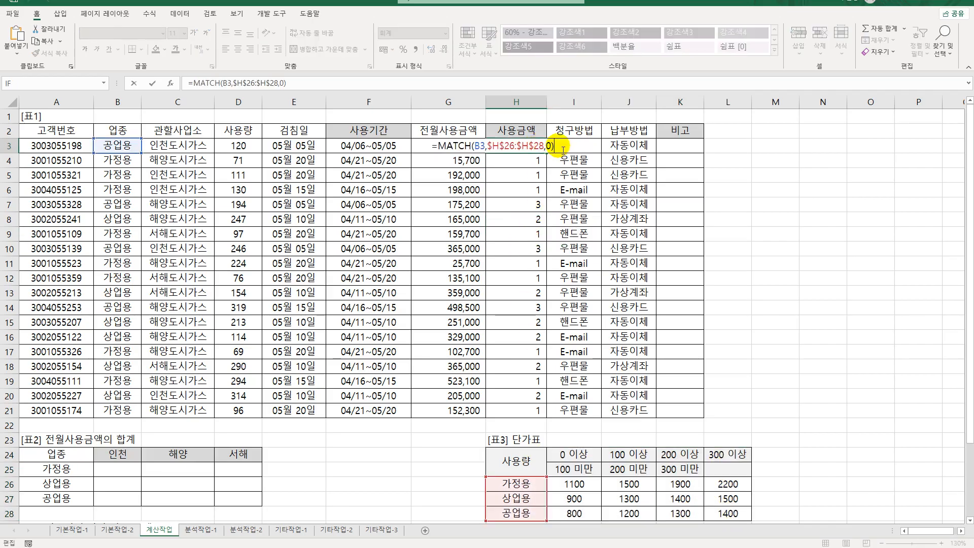
pyautogui.write('+2')
pyautogui.press('Return')
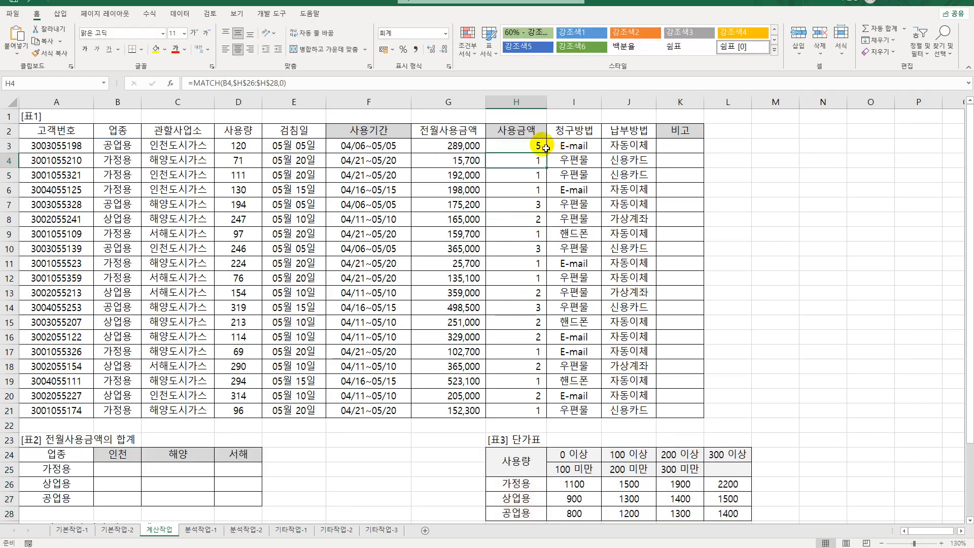
pyautogui.click(542, 147)
pyautogui.doubleClick(552, 155)
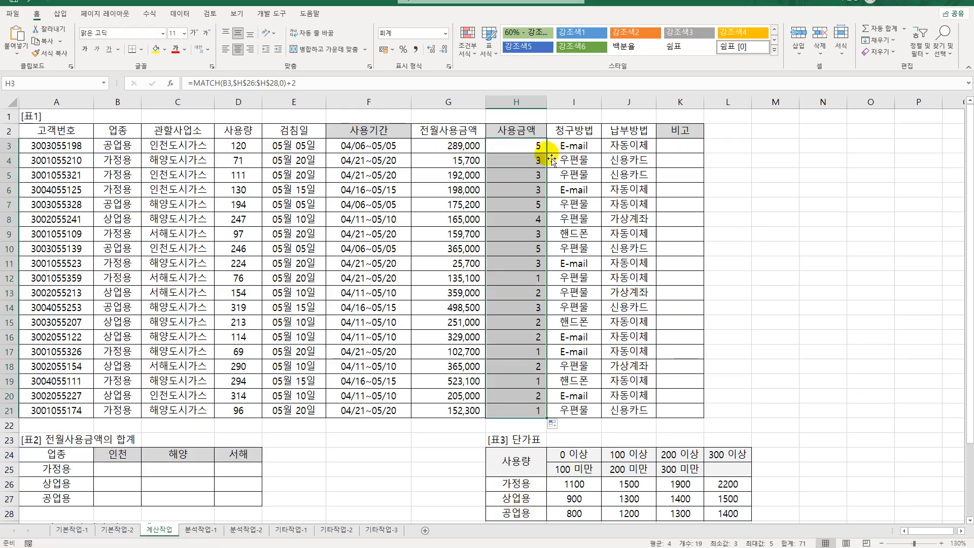
# Step: Wrap the MATCH expression in H3 in an HLOOKUP function with D3 as the lookup value
pyautogui.doubleClick(502, 147)
pyautogui.click(438, 147)
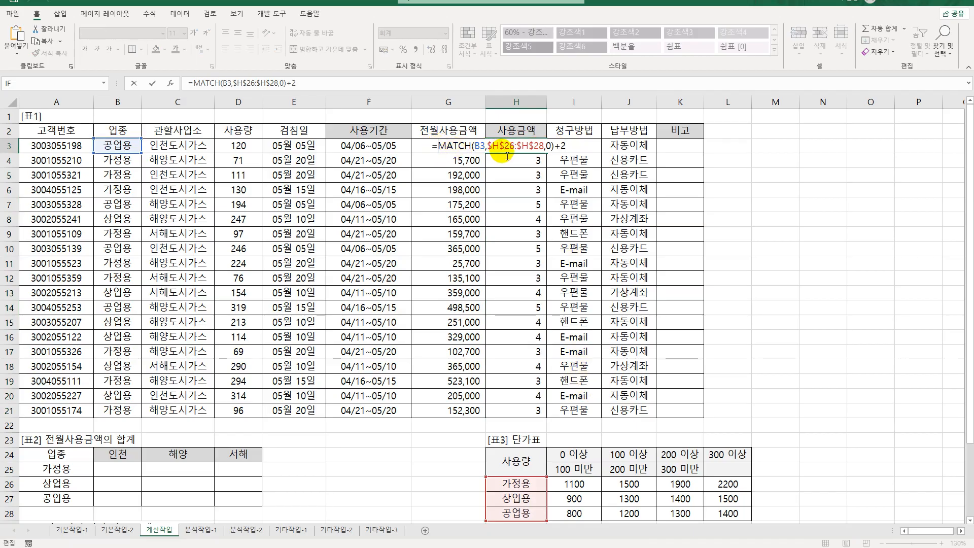
pyautogui.write('hlo')
pyautogui.press('Tab')
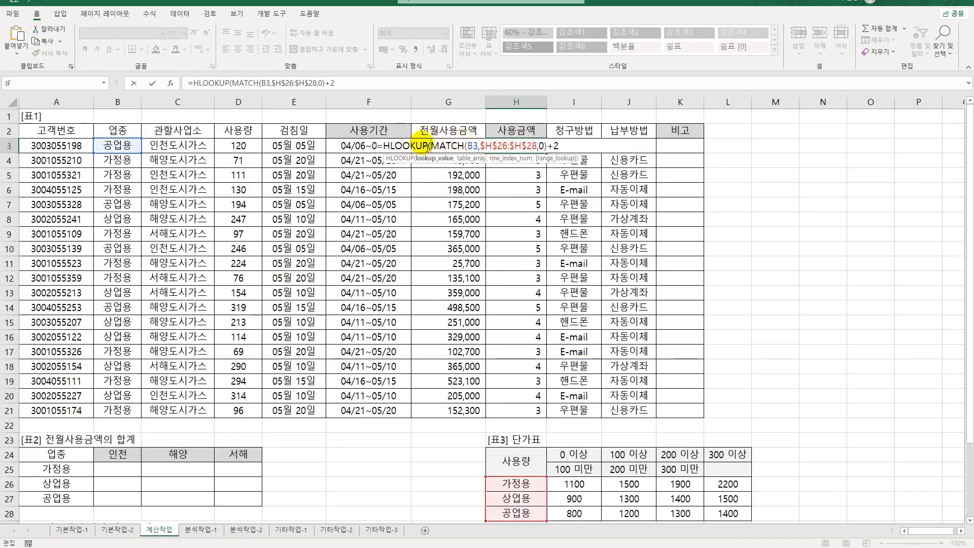
pyautogui.click(247, 148)
pyautogui.write(',')
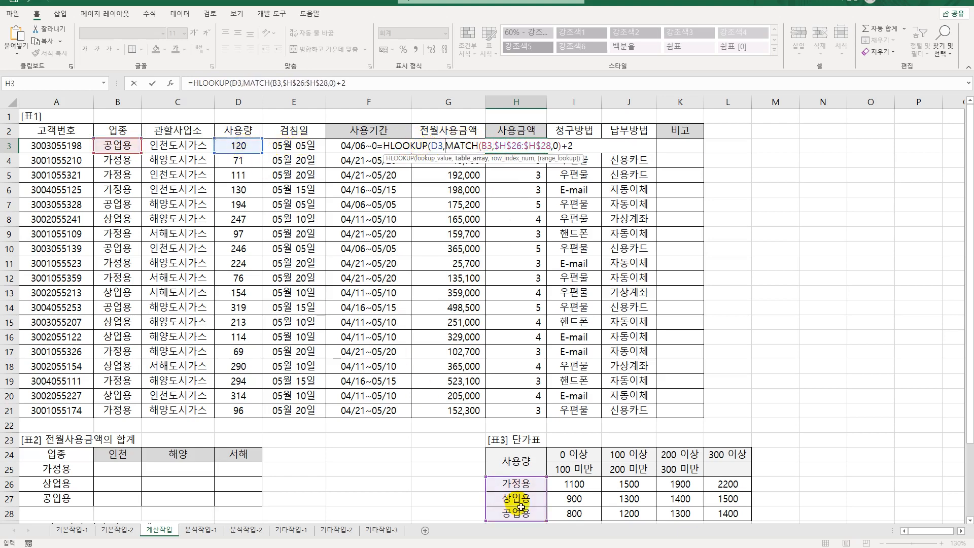
# Step: Set the HLOOKUP table to $I$24:$L$28, complete H3 as =HLOOKUP(D3,$I$24:$L$28,MATCH(B3,$H$26:$H$28,0)+2), and fill it down through H21
pyautogui.moveTo(569, 453); pyautogui.dragTo(725, 518)
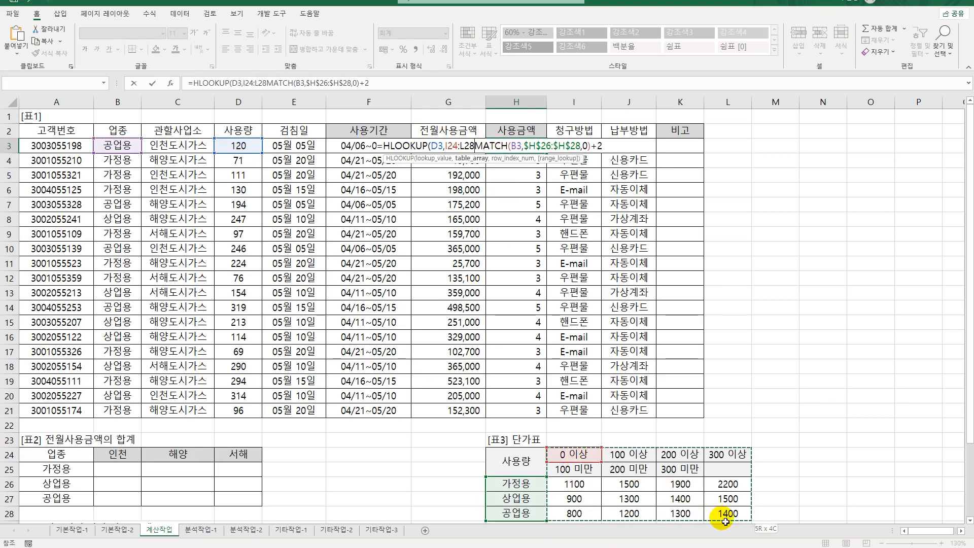
pyautogui.press('F4')
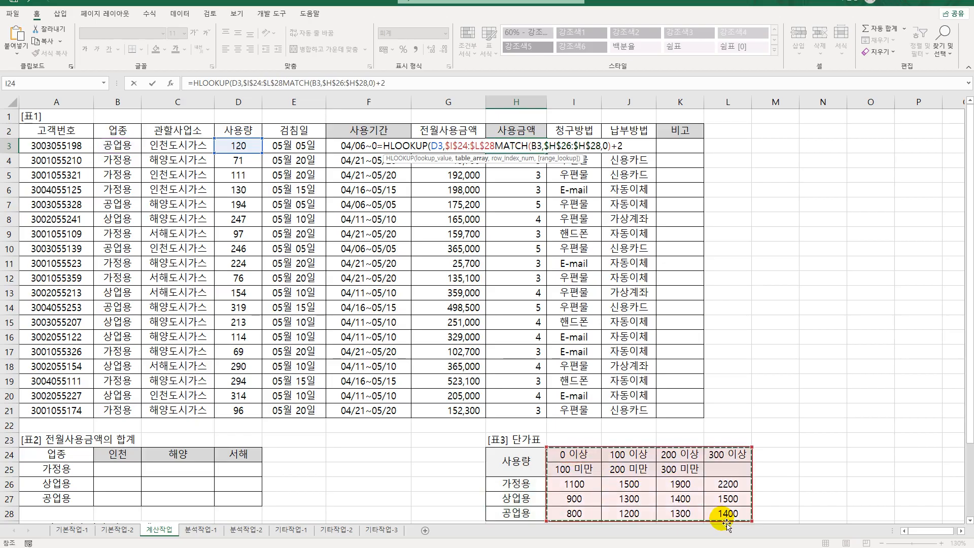
pyautogui.write(',')
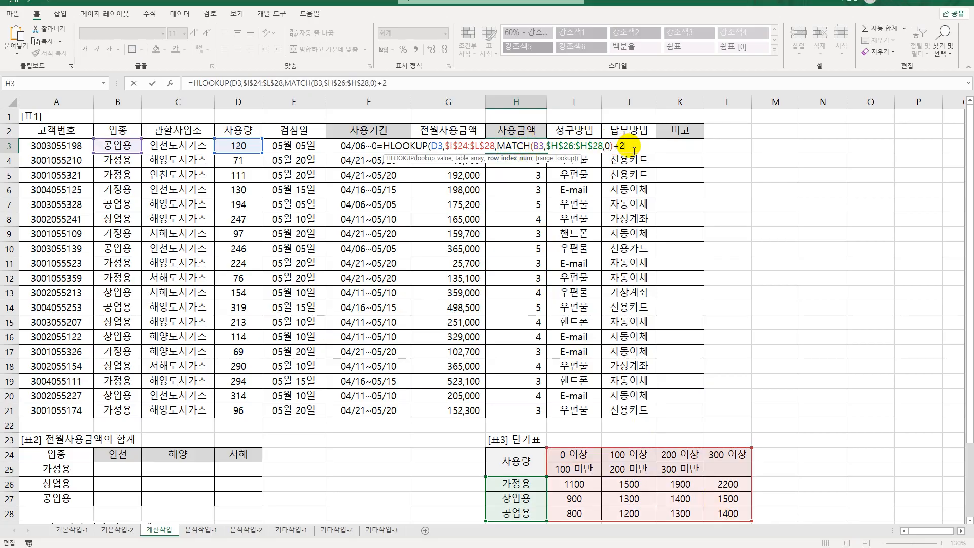
pyautogui.press('Return')
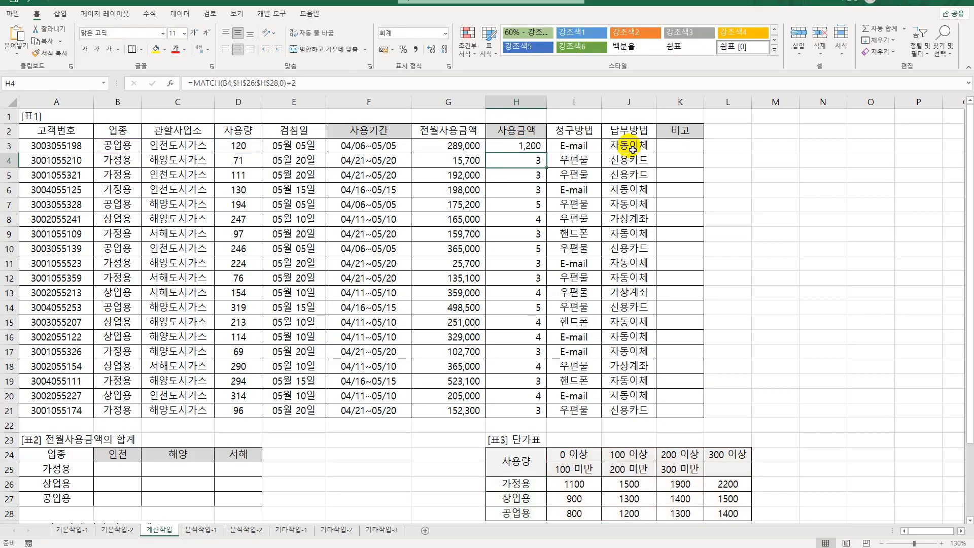
pyautogui.click(504, 146)
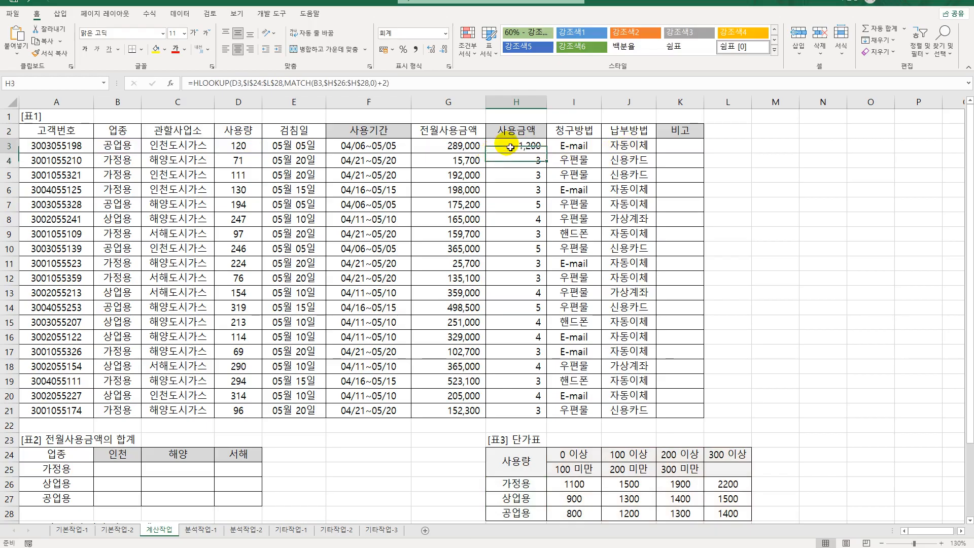
pyautogui.doubleClick(547, 152)
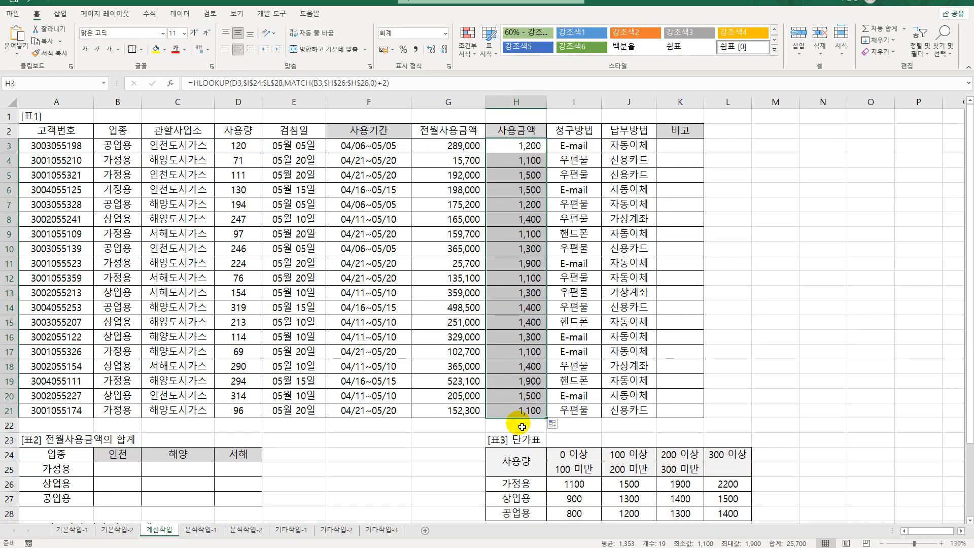
# Step: Multiply the H3 HLOOKUP result by the usage in D3 with D3* before the function, and fill the formula down through H21
pyautogui.doubleClick(535, 146)
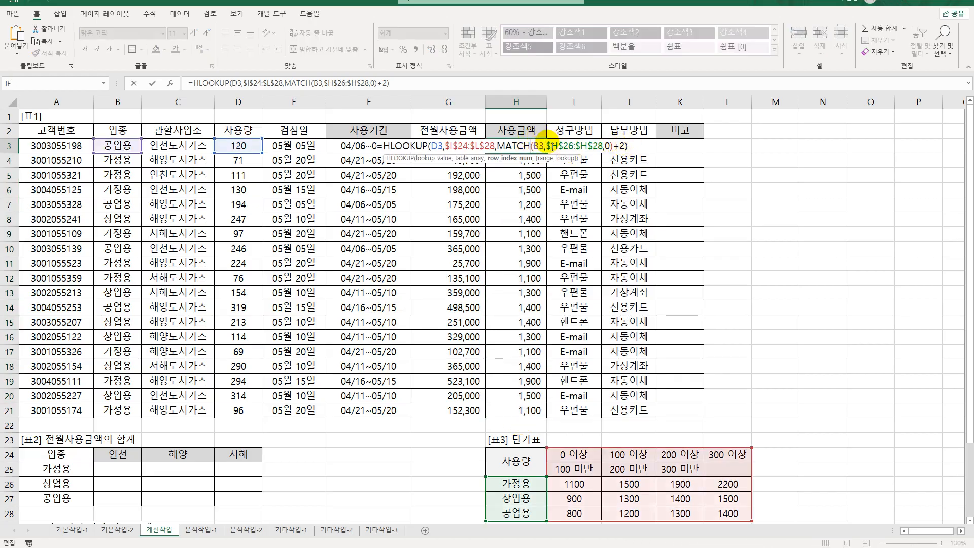
pyautogui.click(379, 145)
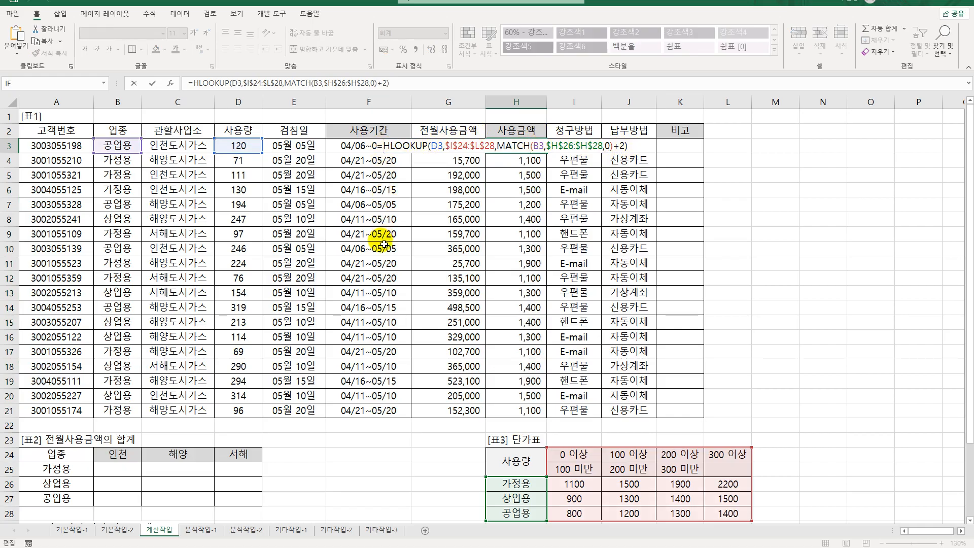
pyautogui.click(244, 145)
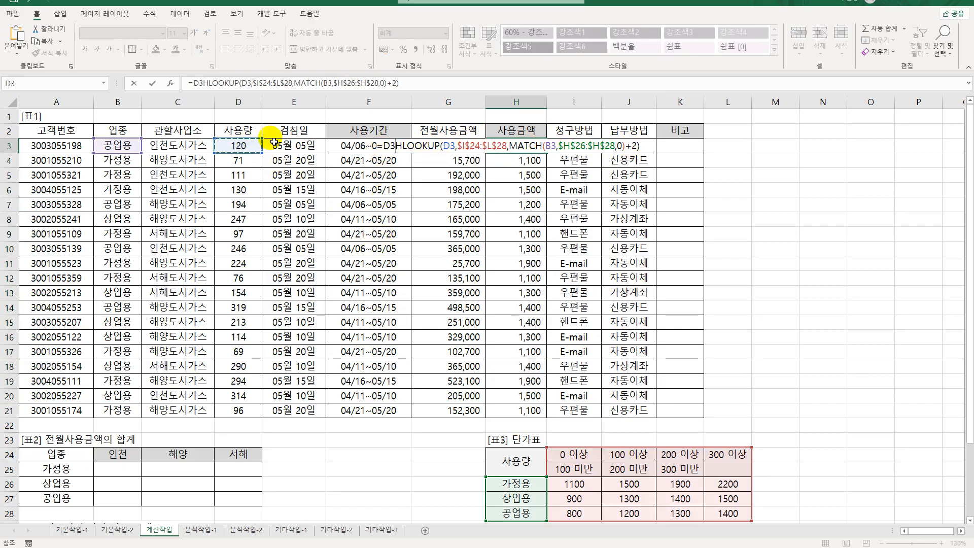
pyautogui.write('*')
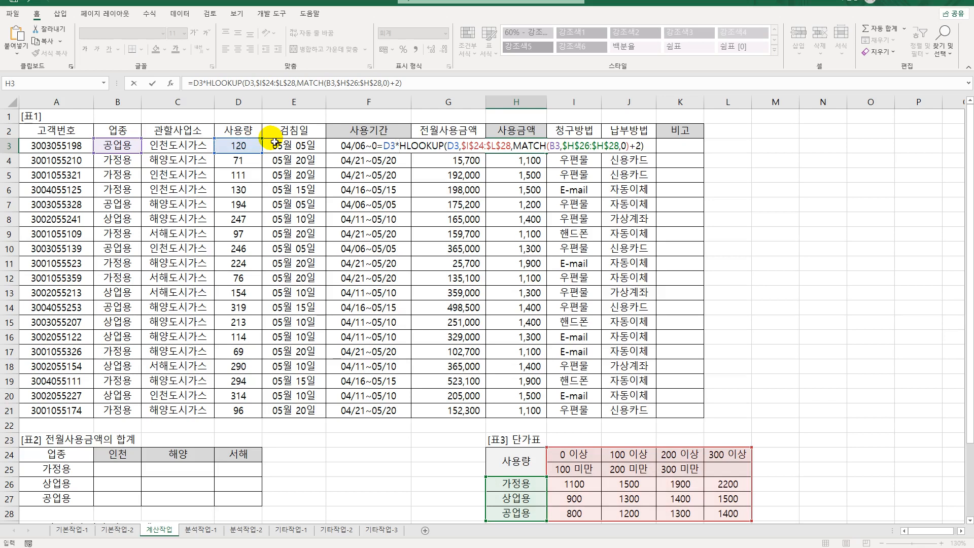
pyautogui.press('Return')
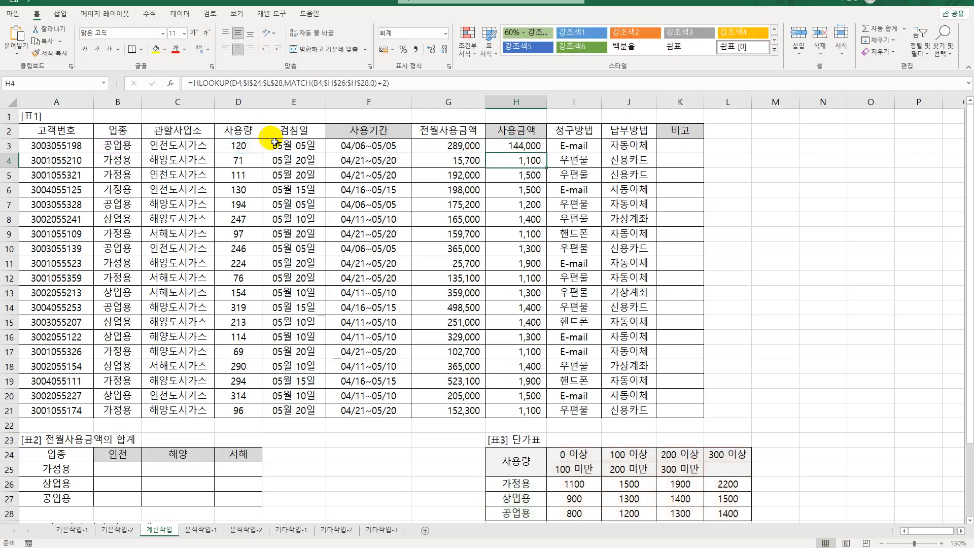
pyautogui.click(516, 144)
pyautogui.doubleClick(548, 154)
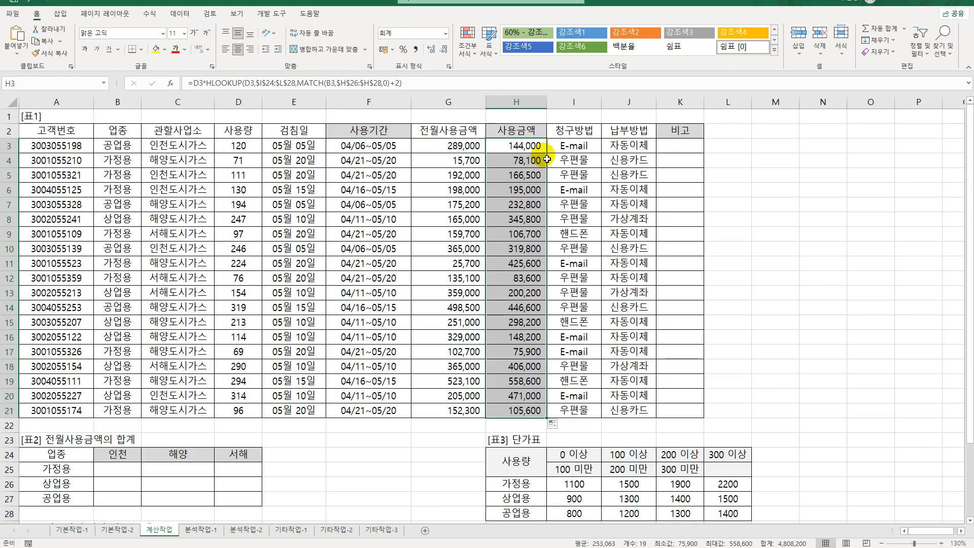
# Step: Select the first 비고 cell, K3, open the Visual Basic editor and insert a new module
pyautogui.click(699, 148)
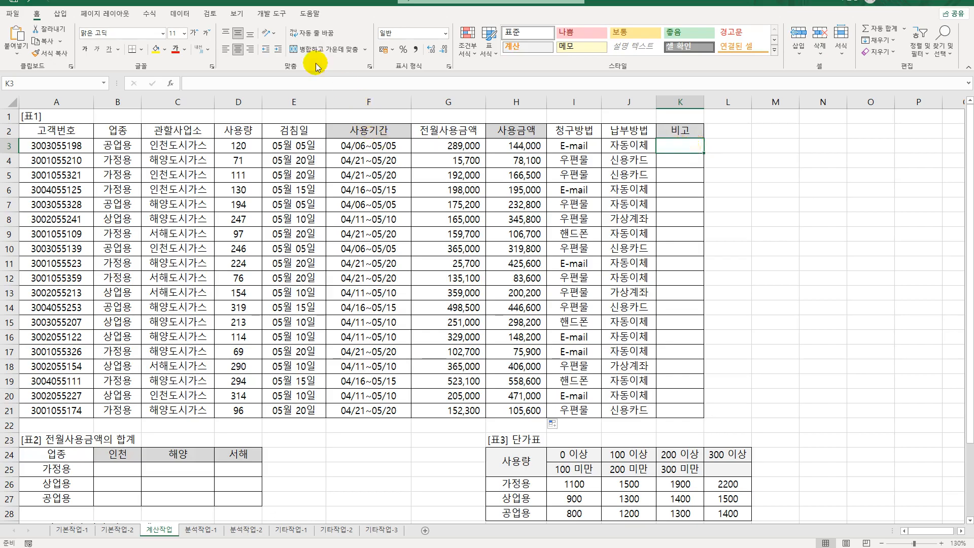
pyautogui.click(262, 16)
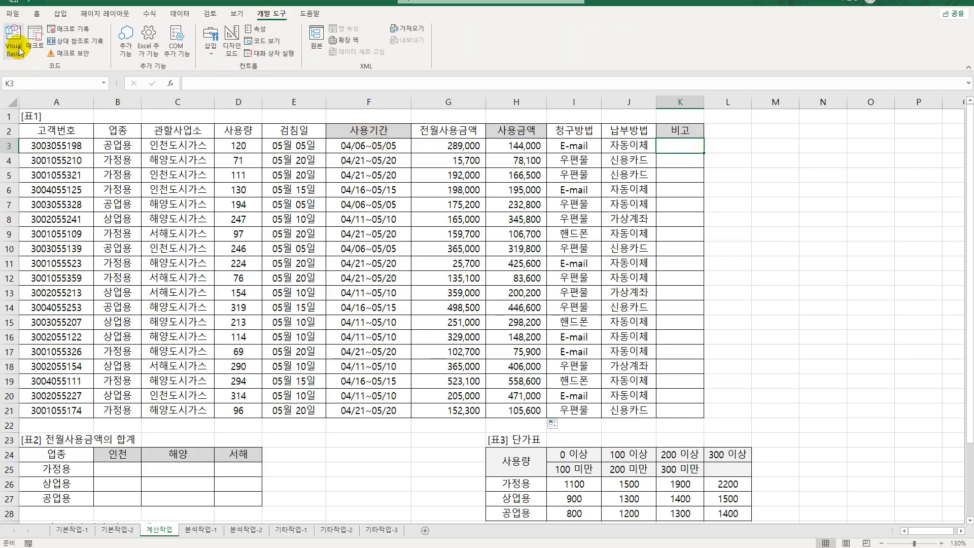
pyautogui.click(12, 41)
pyautogui.click(538, 52)
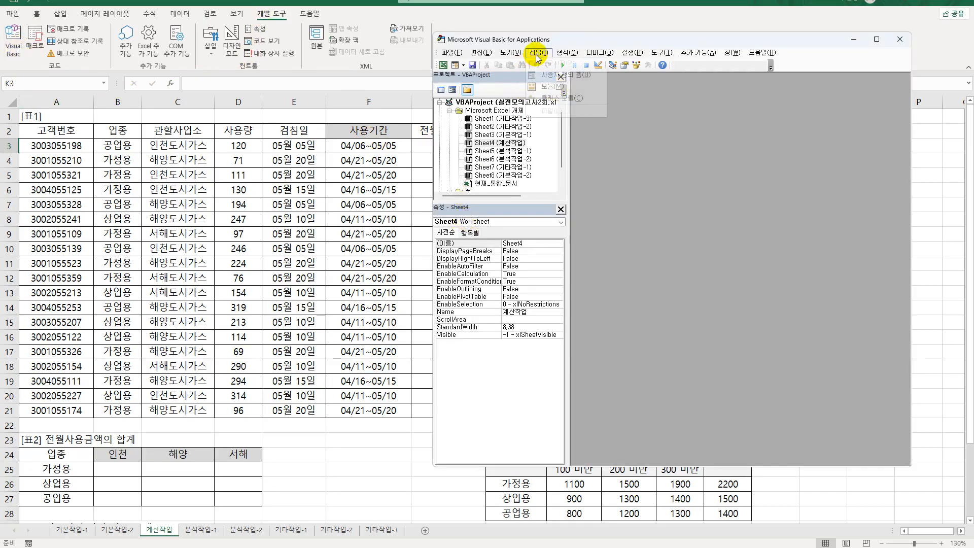
pyautogui.click(544, 90)
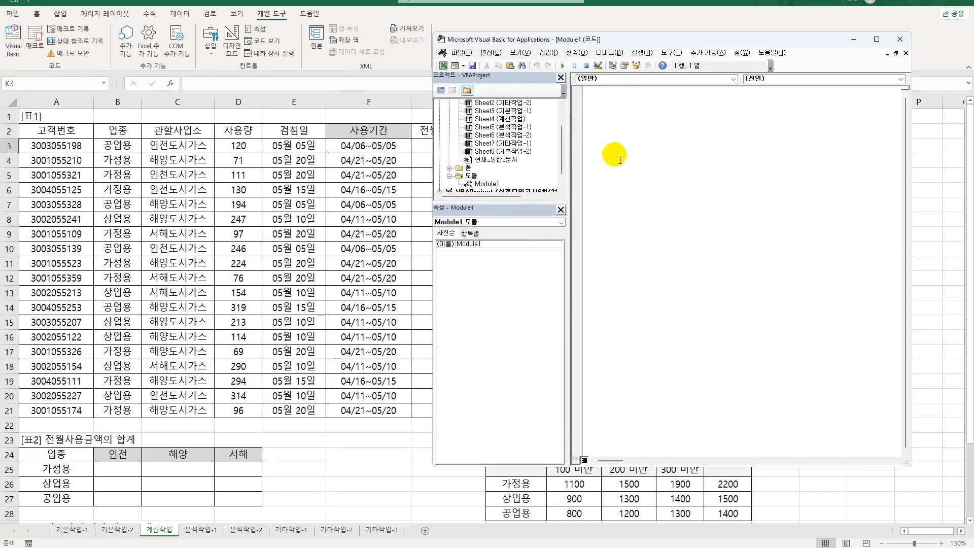
# Step: Declare the public function fn비고 with the parameter 청구방법 in the new module
pyautogui.write('ㅔ')
pyautogui.press('BackSpace')
pyautogui.press('BackSpace')
pyautogui.press('BackSpace')
pyautogui.press('BackSpace')
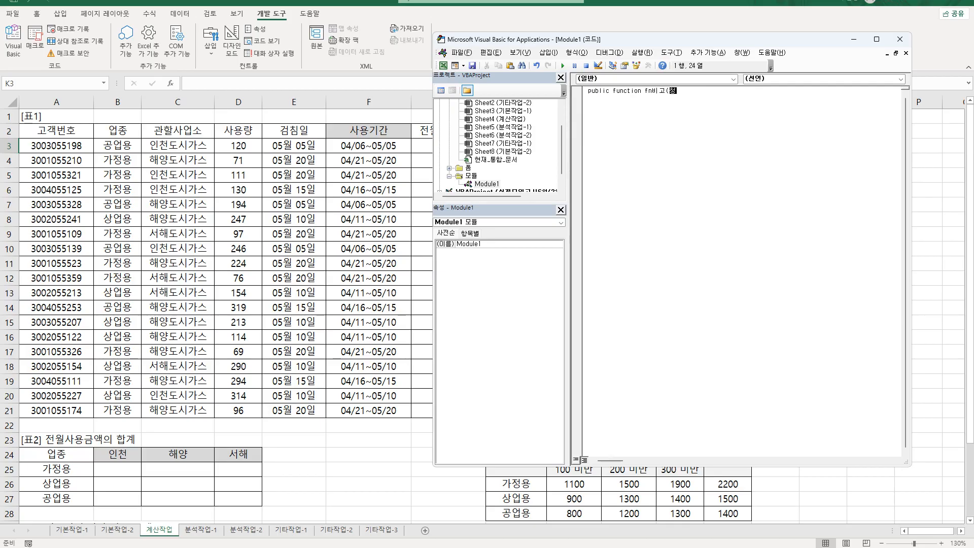
pyautogui.write('방버')
pyautogui.write(')')
pyautogui.press('Return')
pyautogui.press('Return')
# Step: Add the condition If 청구방법 = "E-mail" Then to fn비고 and move the editor window clear of the 청구방법 column
pyautogui.write('if 청구')
pyautogui.press('BackSpace')
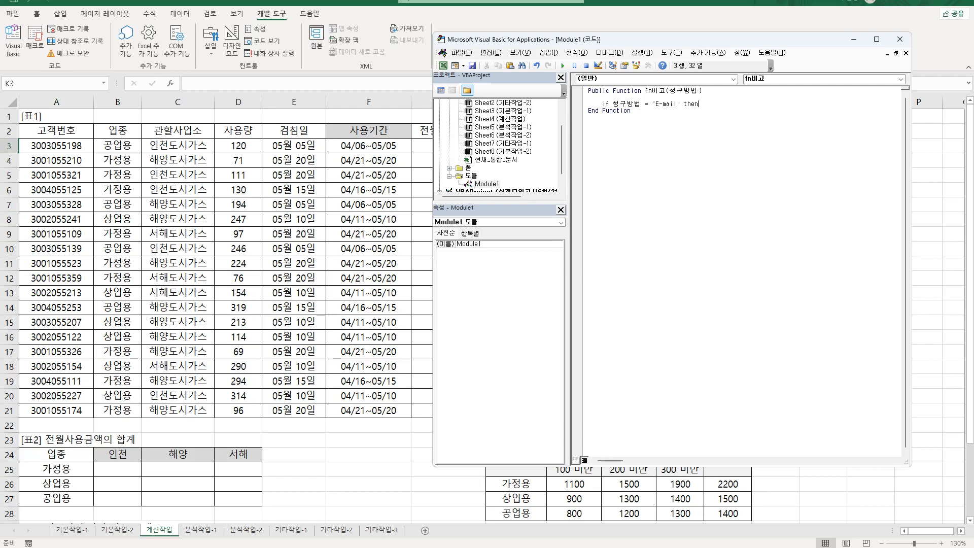
pyautogui.press('Return')
pyautogui.moveTo(655, 42); pyautogui.dragTo(264, 26)
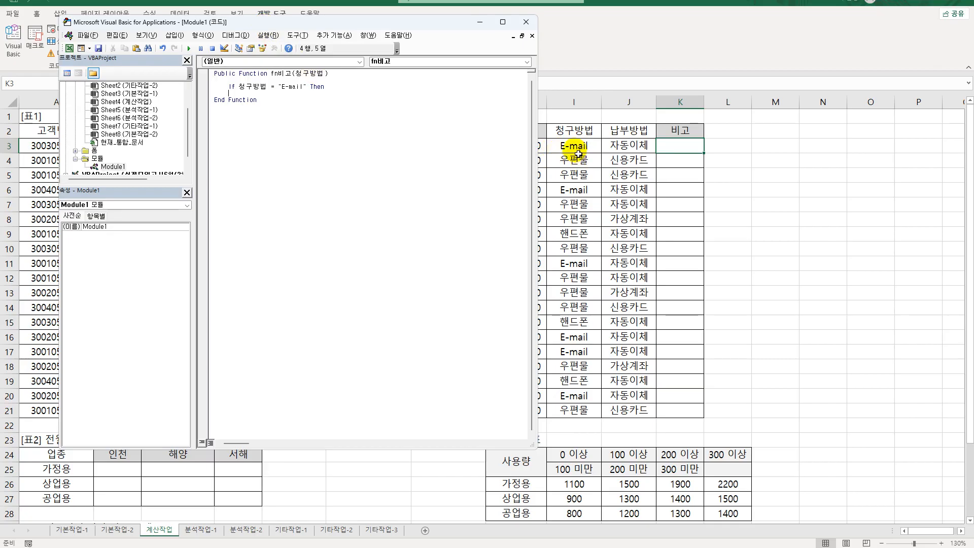
# Step: Under the E-mail condition, add the indented line fn비고 = "4% 할인"
pyautogui.press('Tab')
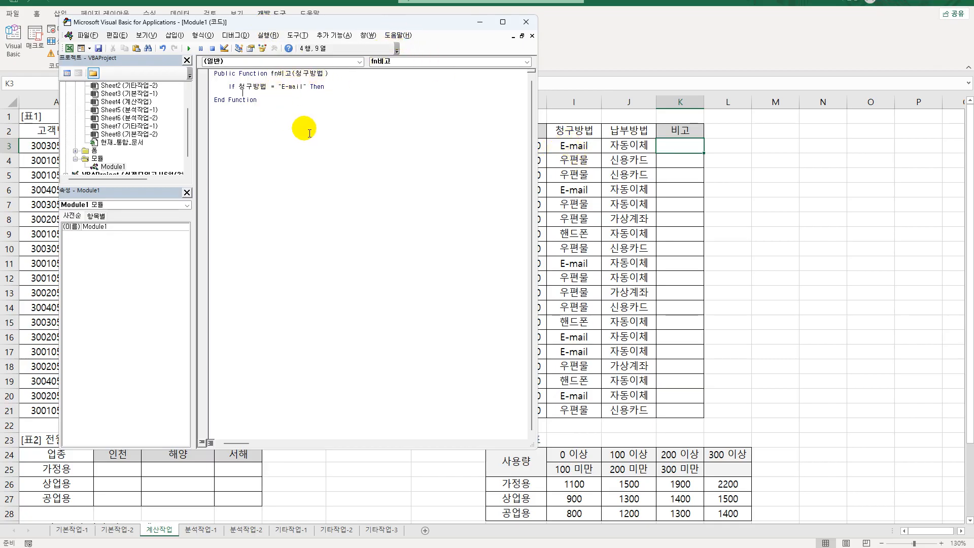
pyautogui.write('fn비고 ')
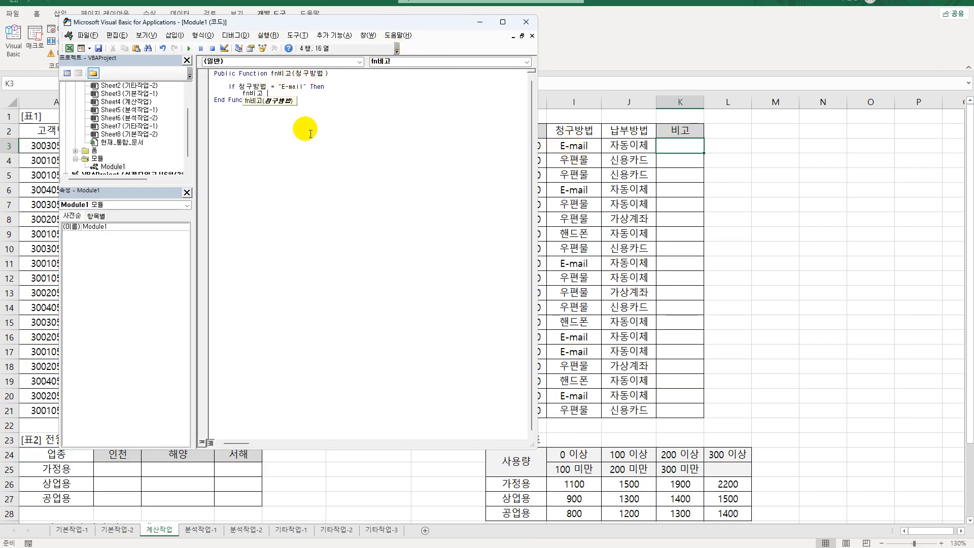
pyautogui.write('= "4% gkfd')
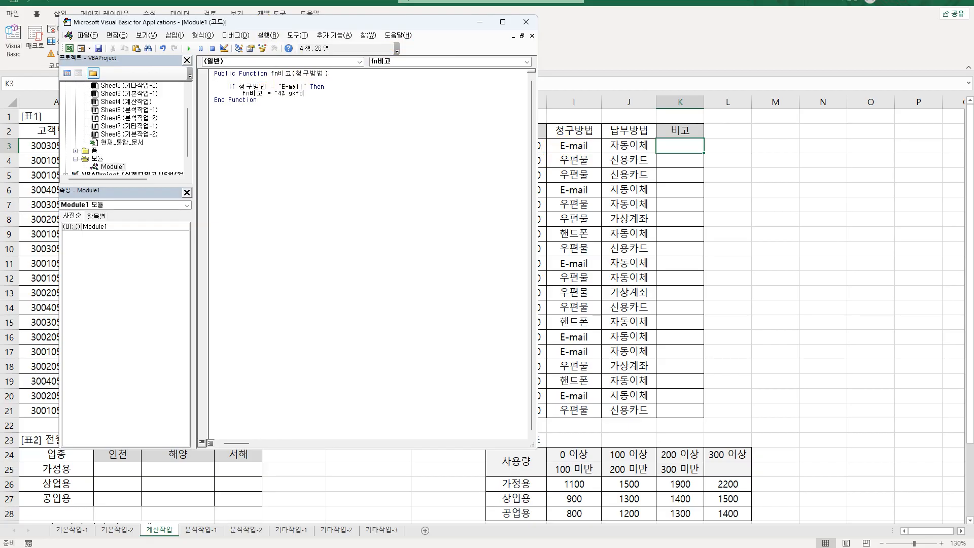
pyautogui.press('BackSpace')
pyautogui.press('BackSpace')
pyautogui.press('BackSpace')
pyautogui.write('할인"')
pyautogui.press('Return')
# Step: Duplicate the E-mail condition and its result line directly below the originals
pyautogui.hotkey('shift', 'End')
pyautogui.hotkey('shift', 'Down')
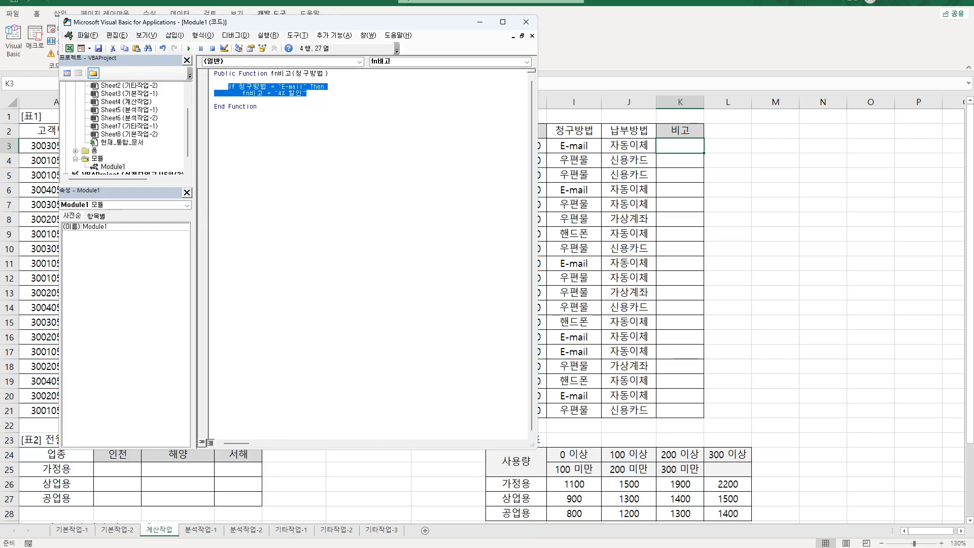
pyautogui.hotkey('ctrl', 'c')
pyautogui.press('End')
pyautogui.press('Return')
pyautogui.press('BackSpace')
pyautogui.hotkey('ctrl', 'v')
# Step: Change the duplicated condition to ElseIf 청구방법 = "핸드폰" Then and its result to "2% 할인"
pyautogui.press('Up')
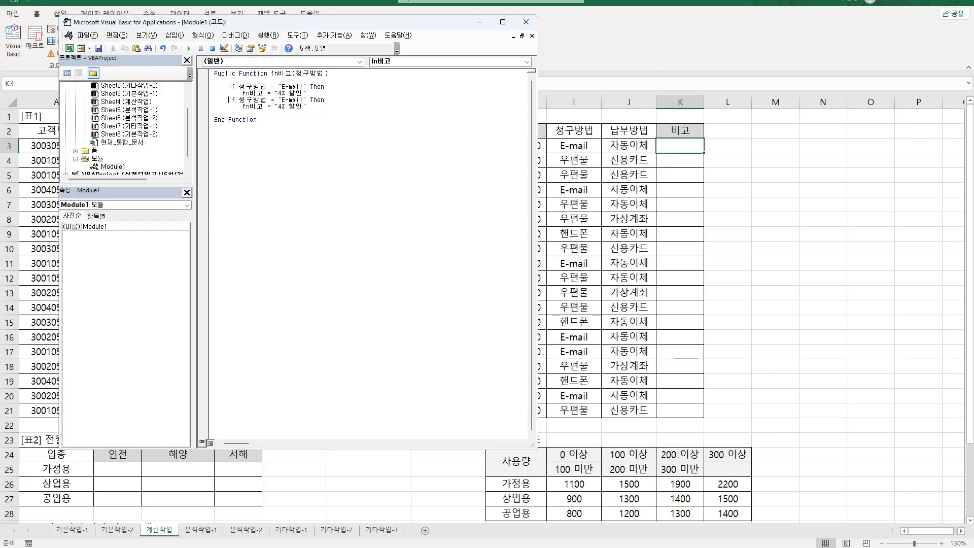
pyautogui.write('else')
pyautogui.press('Right')
pyautogui.moveTo(296, 100); pyautogui.dragTo(305, 100)
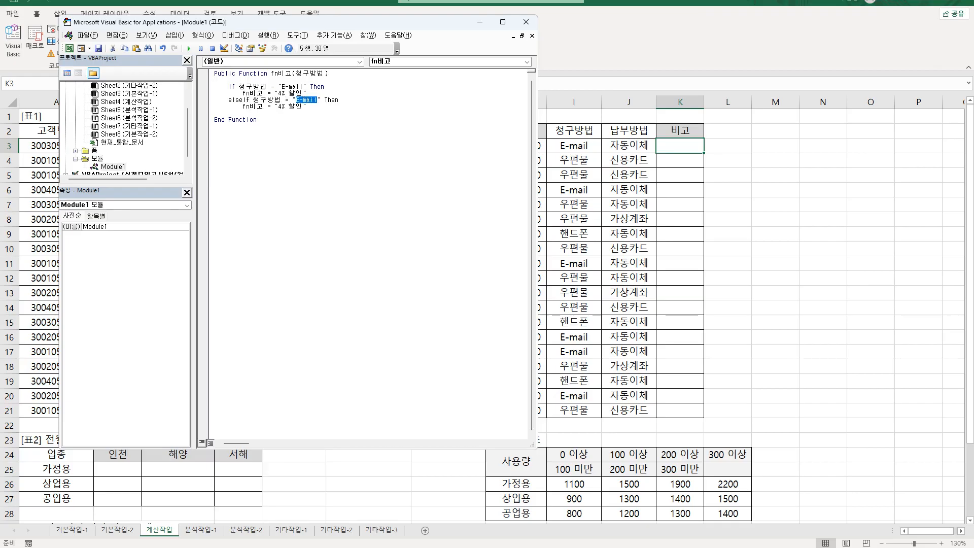
pyautogui.write('핸드폰')
pyautogui.click(291, 106)
pyautogui.hotkey('shift', 'Left')
pyautogui.write('2')
# Step: Add an Else line after the 핸드폰 branch
pyautogui.press('End')
pyautogui.press('Return')
pyautogui.write('el')
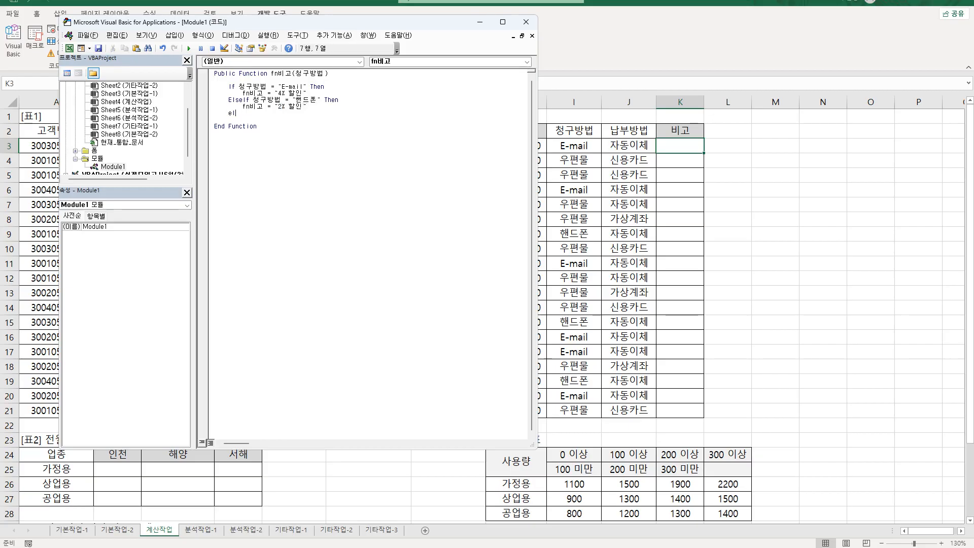
pyautogui.write('se')
pyautogui.press('Return')
# Step: Copy the "2% 할인" assignment line under Else and empty its text so it reads fn비고 = ""
pyautogui.press('Up')
pyautogui.press('Up')
pyautogui.hotkey('shift', 'End')
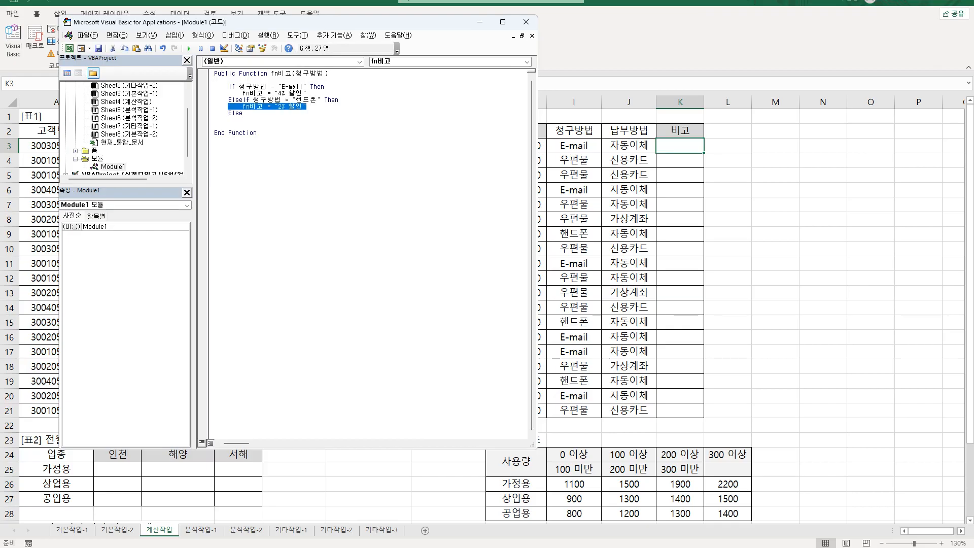
pyautogui.hotkey('ctrl', 'c')
pyautogui.press('Down')
pyautogui.press('Down')
pyautogui.hotkey('ctrl', 'v')
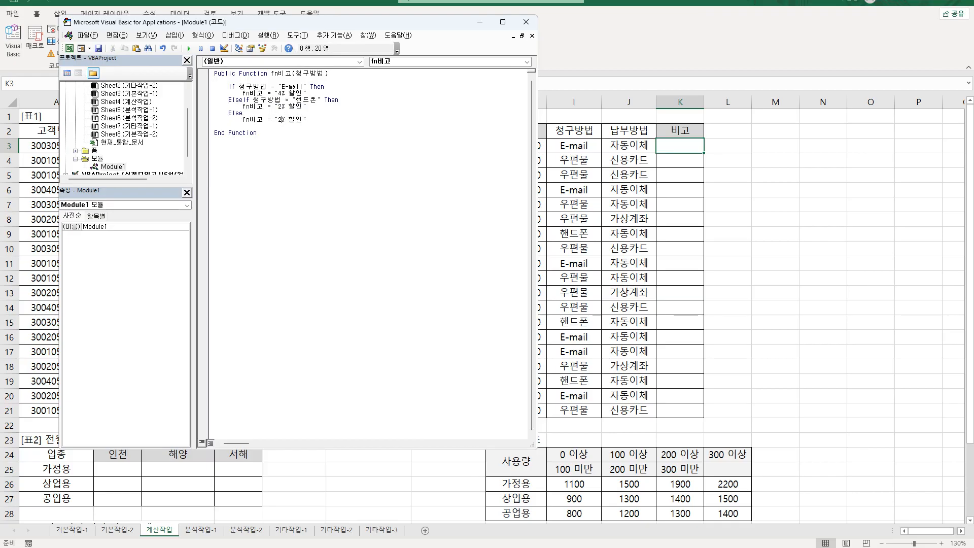
pyautogui.hotkey('shift', 'Right')
pyautogui.hotkey('shift', 'Right')
pyautogui.hotkey('shift', 'Right')
pyautogui.hotkey('shift', 'Right')
pyautogui.press('Delete')
# Step: End the condition block with End If and close the Visual Basic editor
pyautogui.press('End')
pyautogui.press('Return')
pyautogui.press('BackSpace')
pyautogui.write('end if')
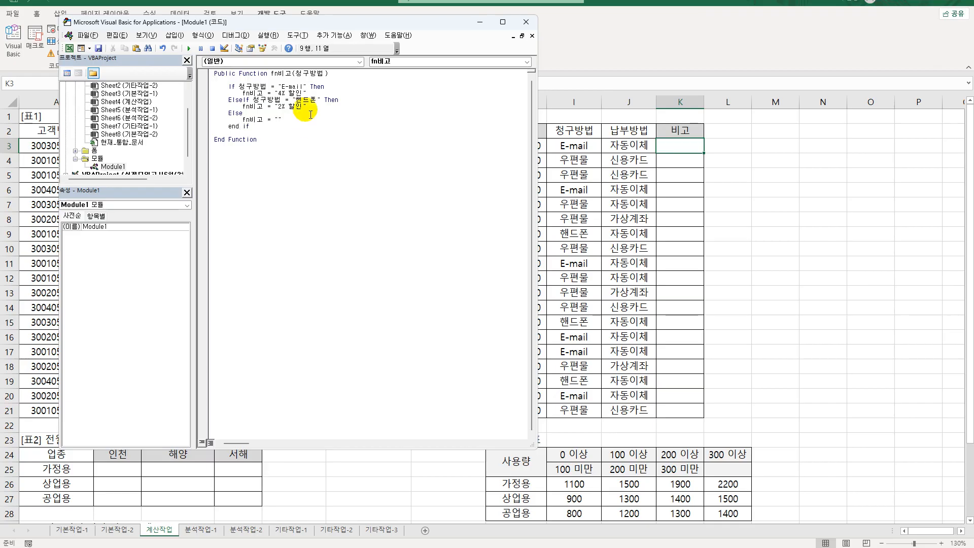
pyautogui.click(525, 22)
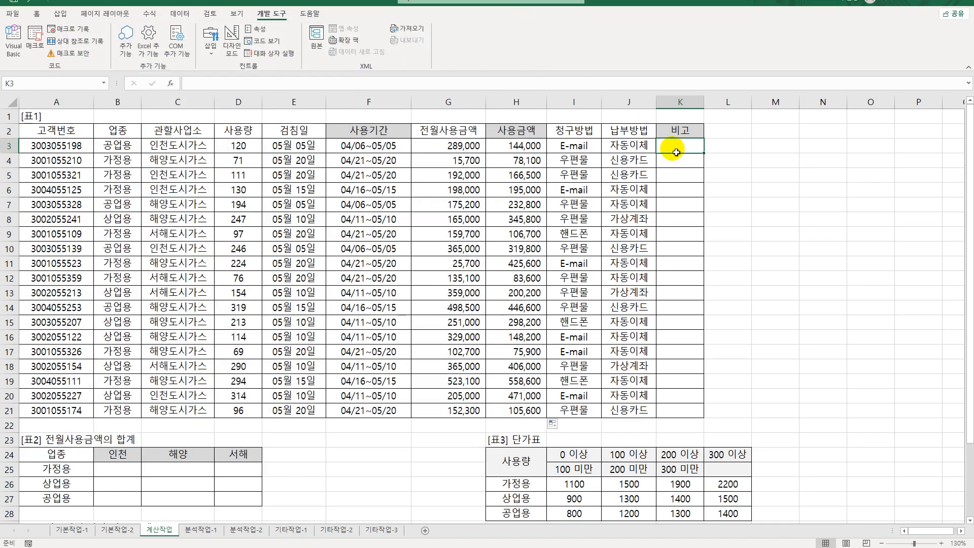
# Step: Insert the user-defined function fn비고 in K3 with I3 as its 청구방법 argument, and fill it down to K21
pyautogui.click(171, 82)
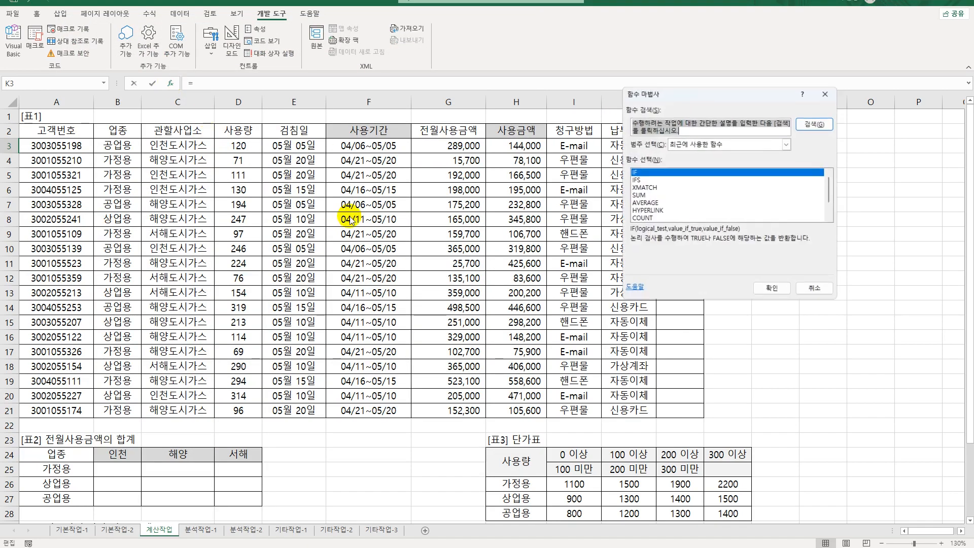
pyautogui.moveTo(680, 93); pyautogui.dragTo(239, 91)
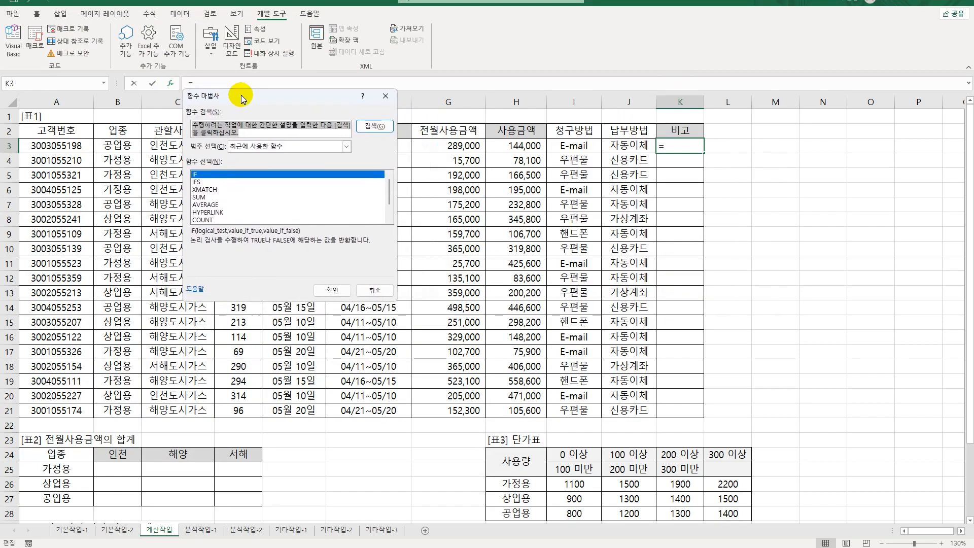
pyautogui.click(257, 142)
pyautogui.click(253, 235)
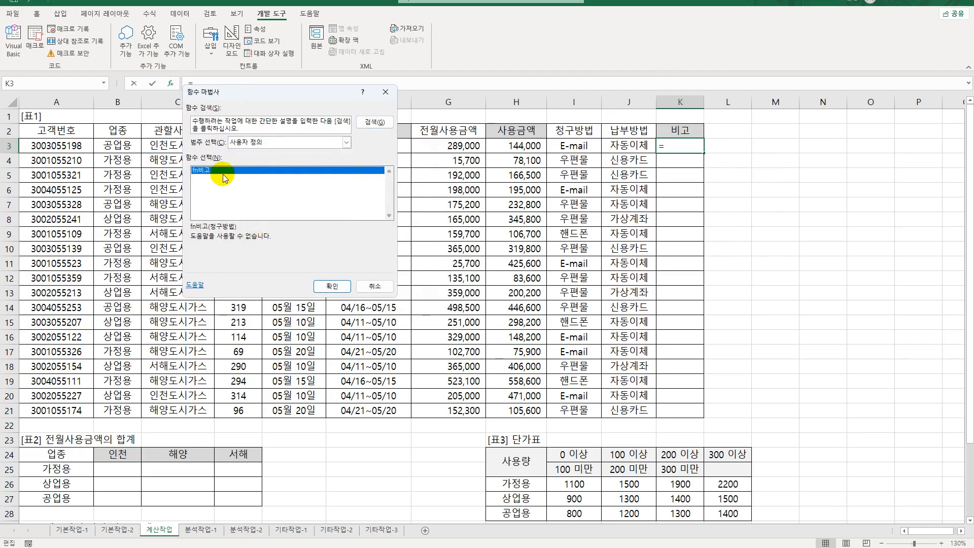
pyautogui.click(330, 286)
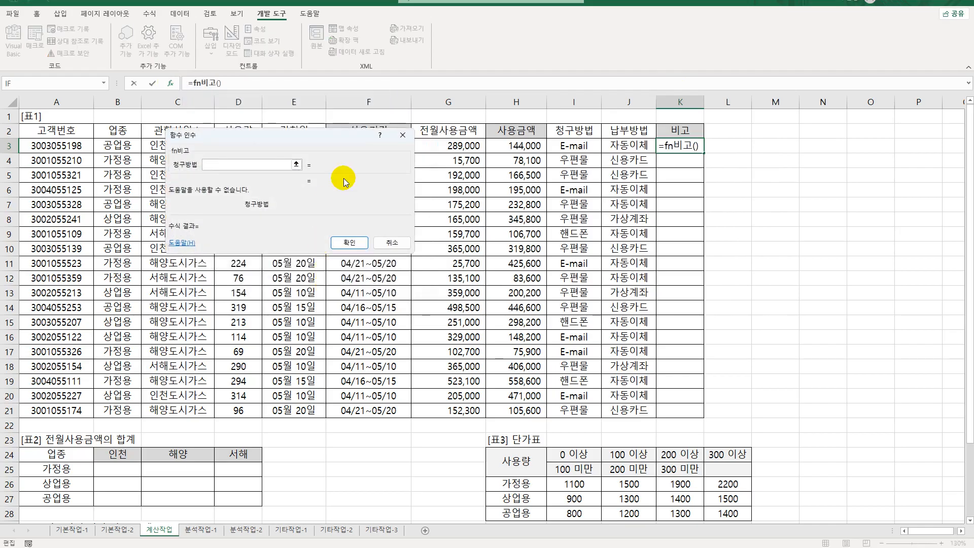
pyautogui.click(574, 147)
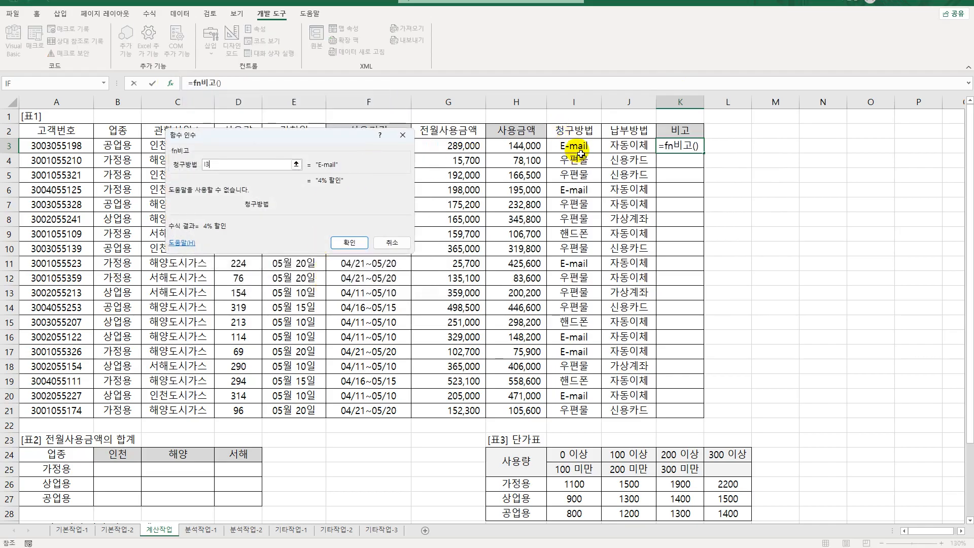
pyautogui.click(349, 242)
pyautogui.doubleClick(704, 152)
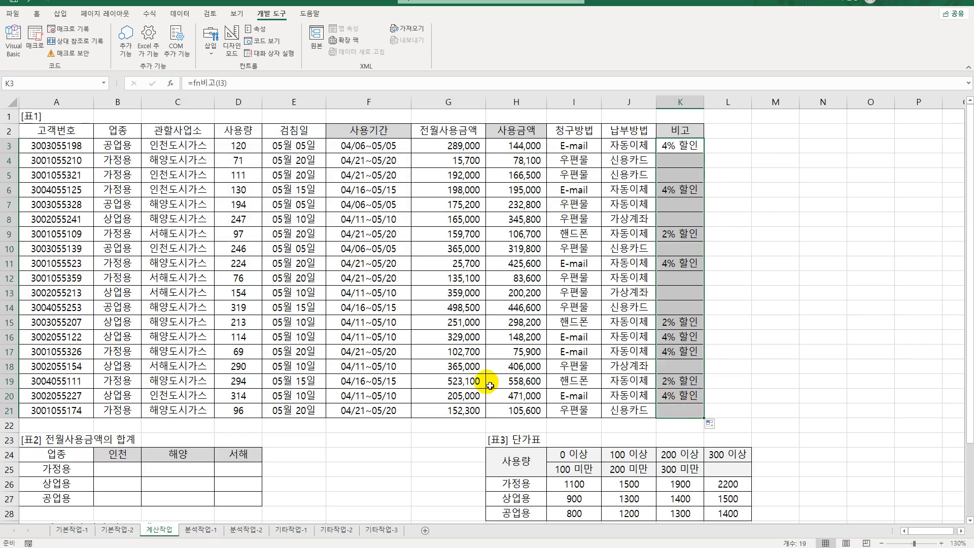
# Step: Examine how 표2's 업종 and region headings relate to the 업종, 관할사업소 and 전월사용금액 columns of 표1
pyautogui.click(116, 476)
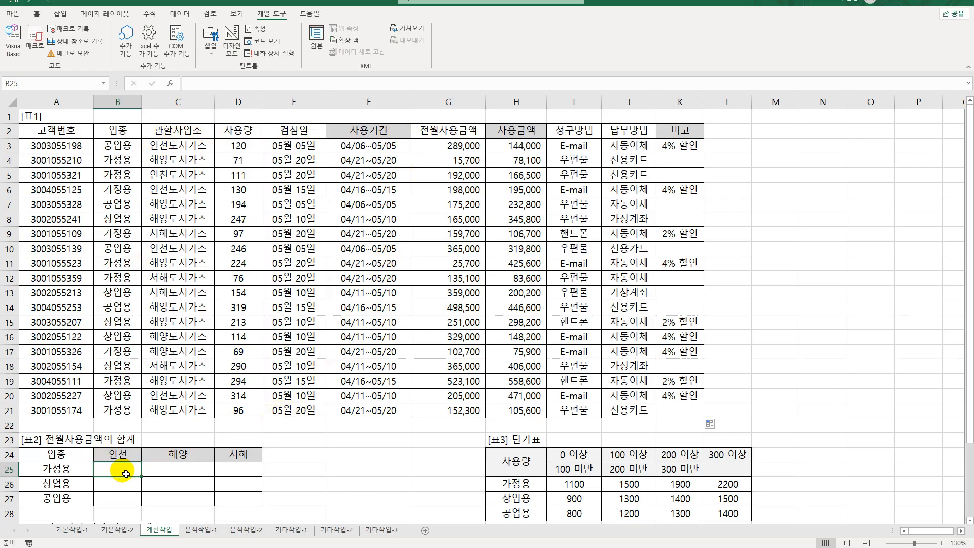
pyautogui.moveTo(125, 474); pyautogui.dragTo(234, 499)
pyautogui.click(57, 470)
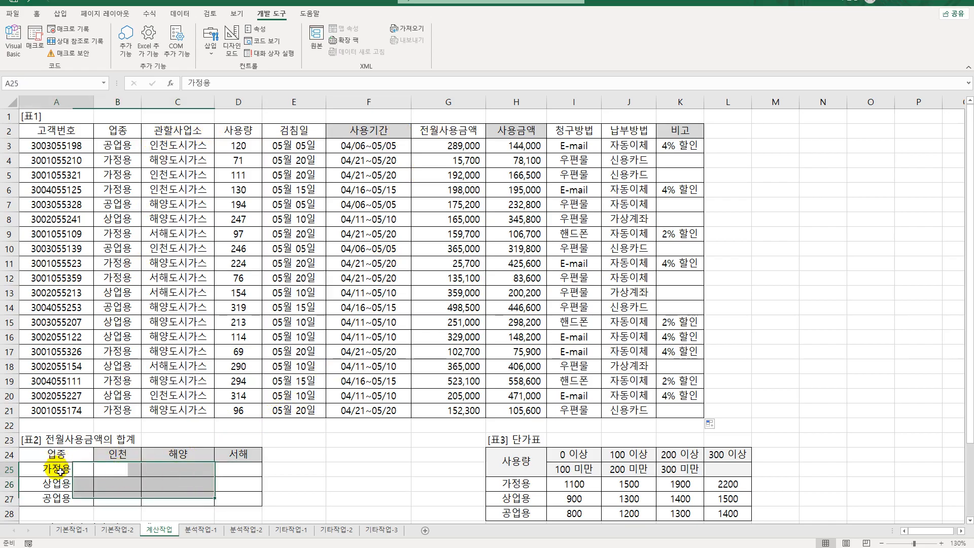
pyautogui.click(128, 471)
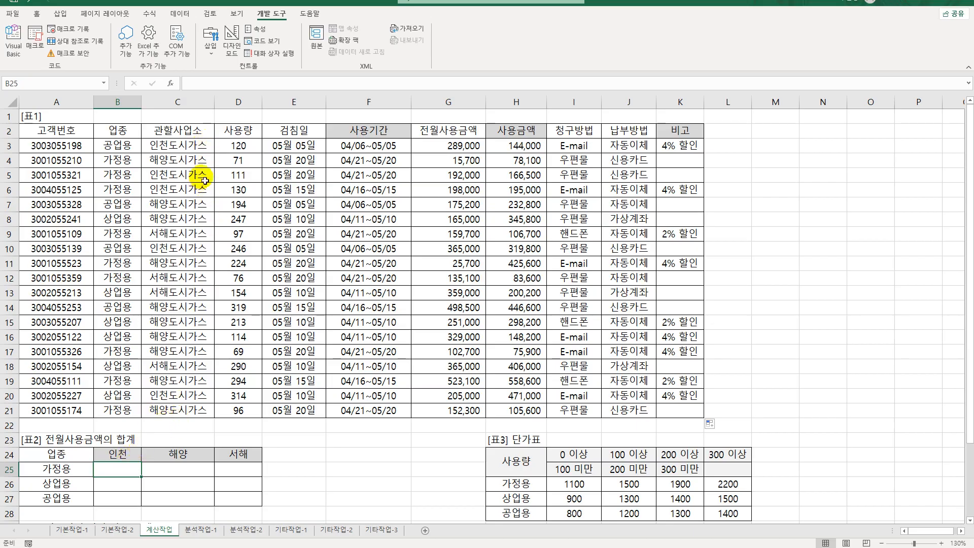
pyautogui.click(187, 146)
pyautogui.click(179, 160)
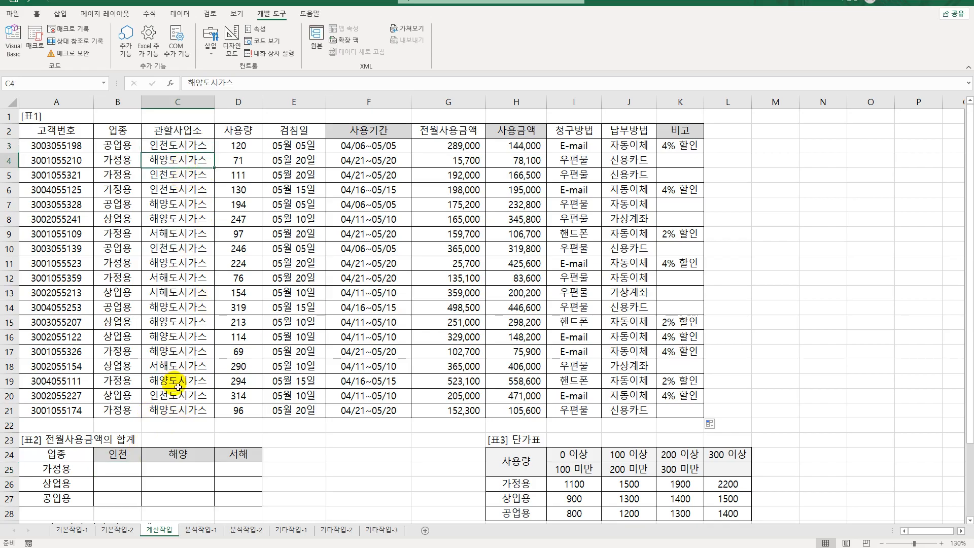
pyautogui.click(125, 455)
pyautogui.click(159, 456)
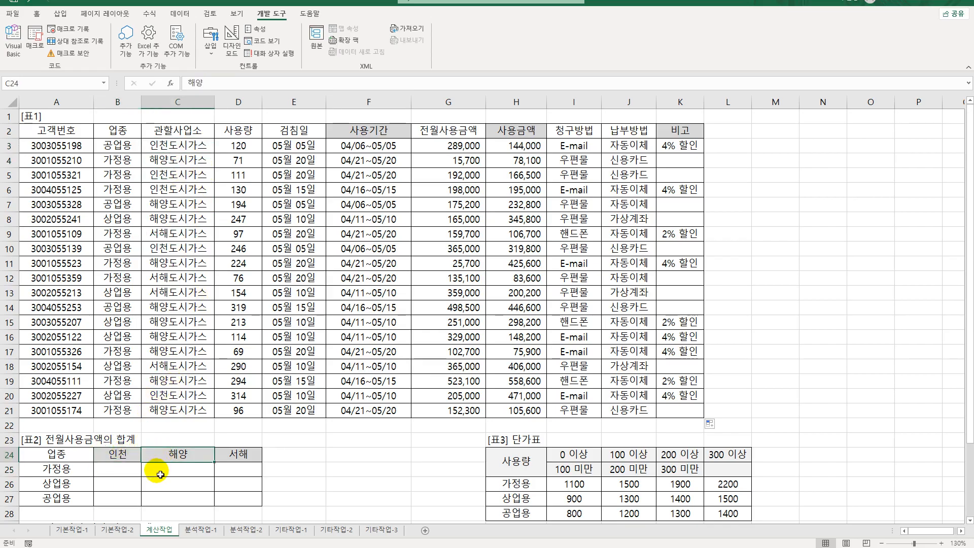
pyautogui.moveTo(180, 145); pyautogui.dragTo(186, 410)
pyautogui.click(124, 455)
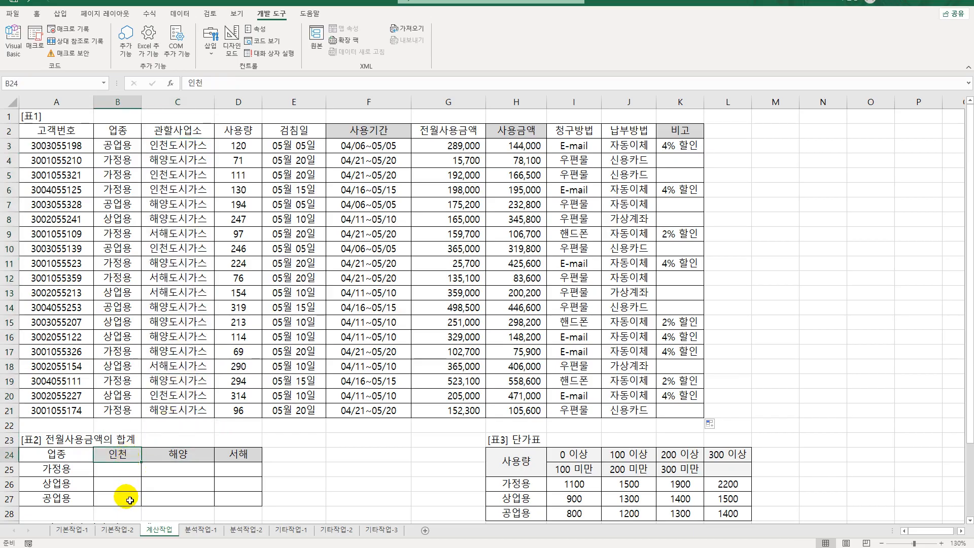
pyautogui.click(81, 471)
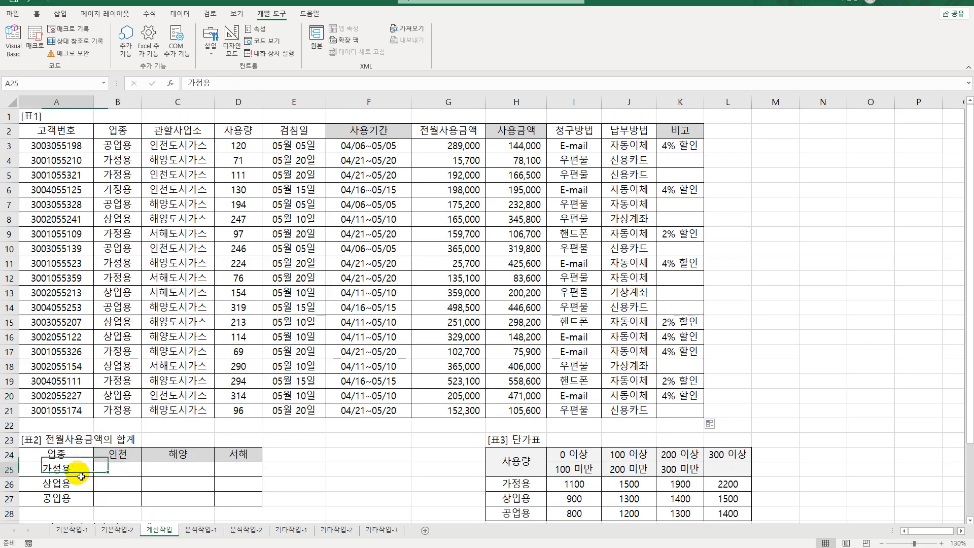
pyautogui.click(131, 145)
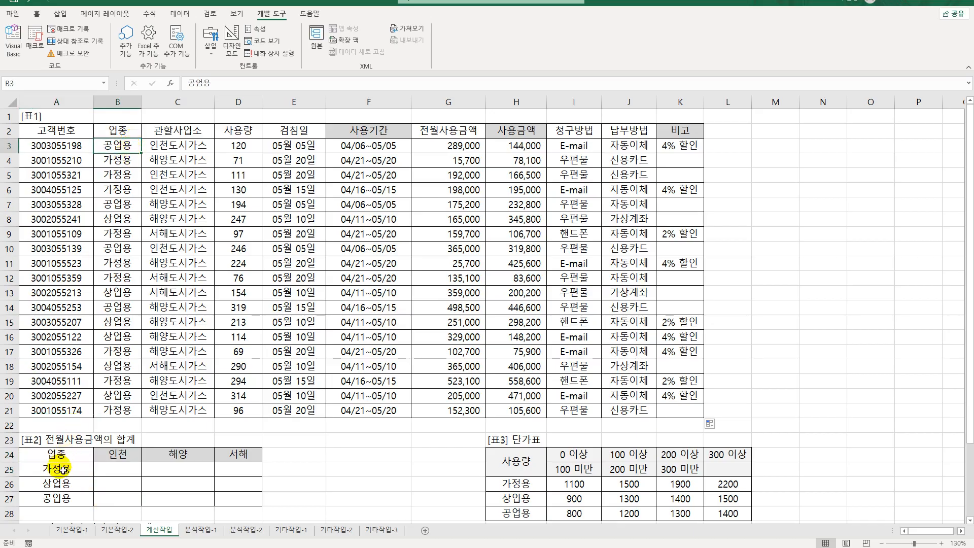
pyautogui.click(121, 477)
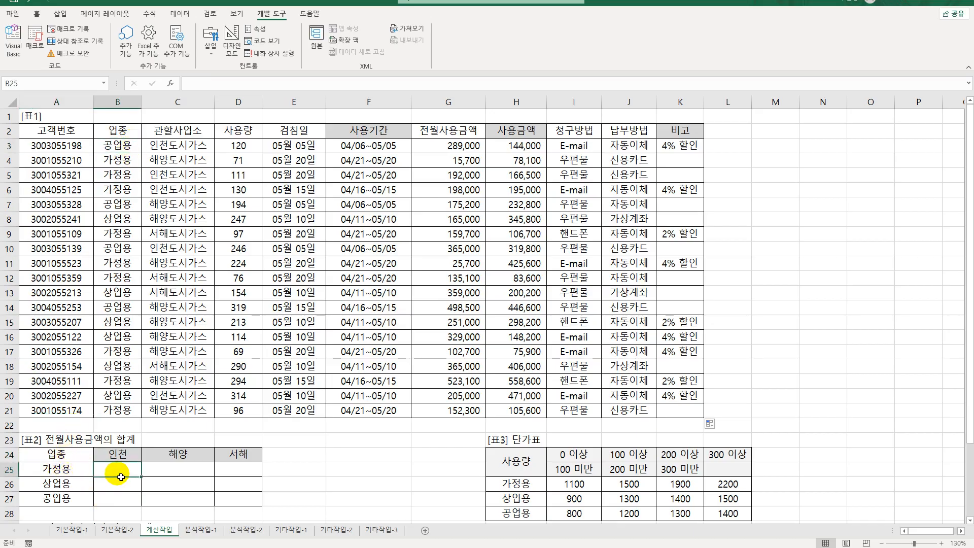
pyautogui.moveTo(452, 148); pyautogui.dragTo(447, 411)
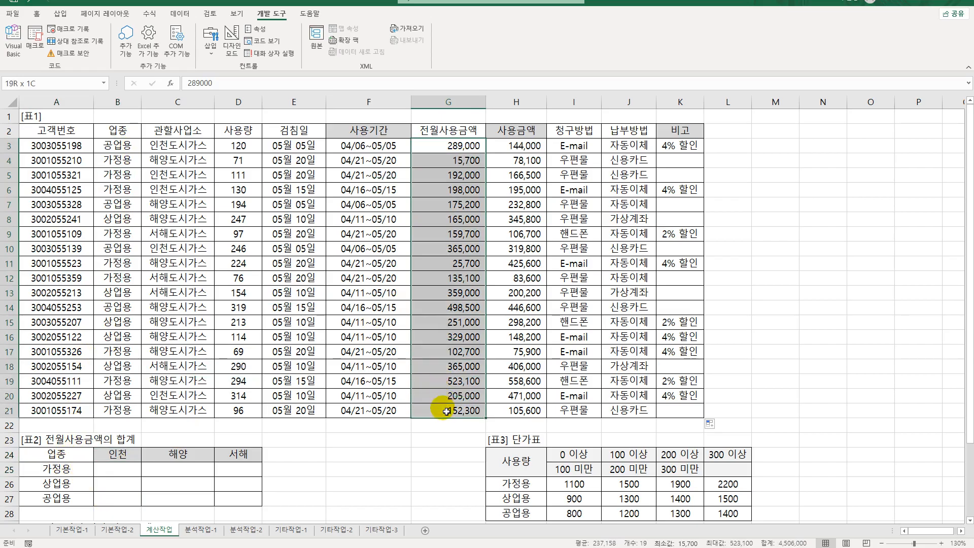
# Step: Start a SUM formula in B25 with the 업종 condition ($B$3:$B$21=$A25, fixing only the column of A25
pyautogui.click(118, 477)
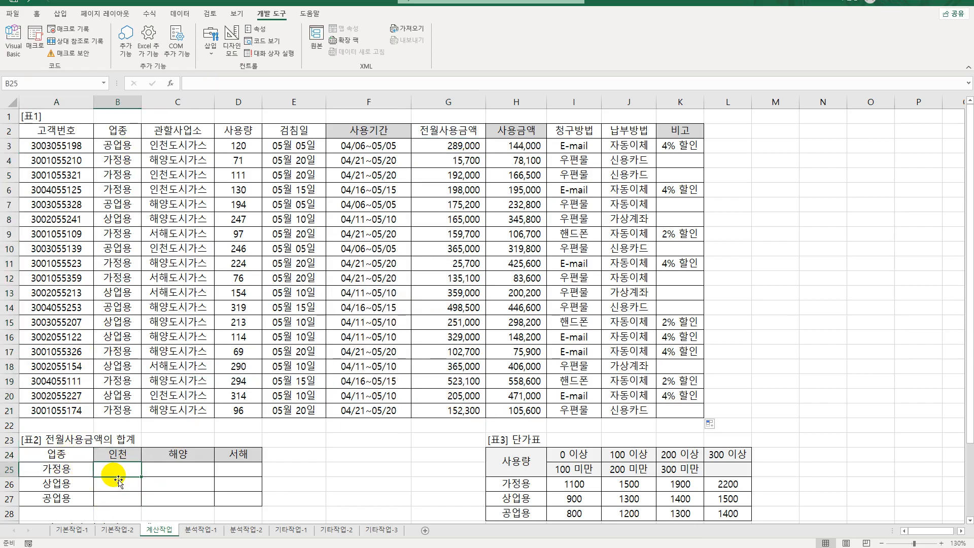
pyautogui.write('=')
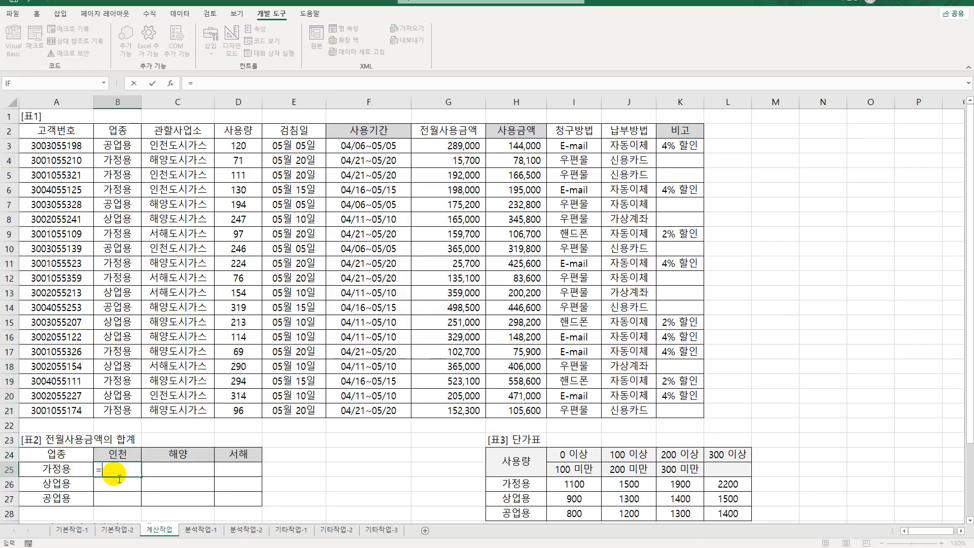
pyautogui.write('sum((')
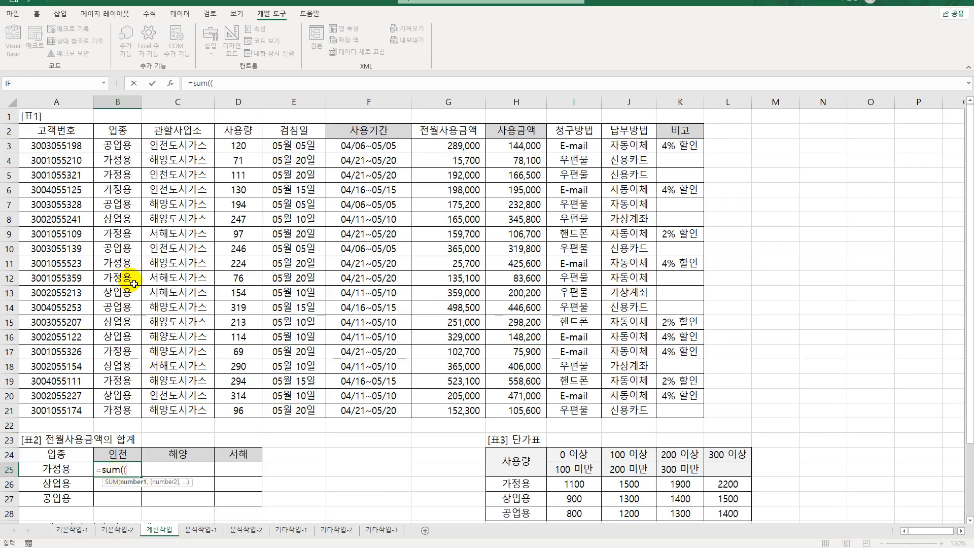
pyautogui.moveTo(122, 145); pyautogui.dragTo(127, 418)
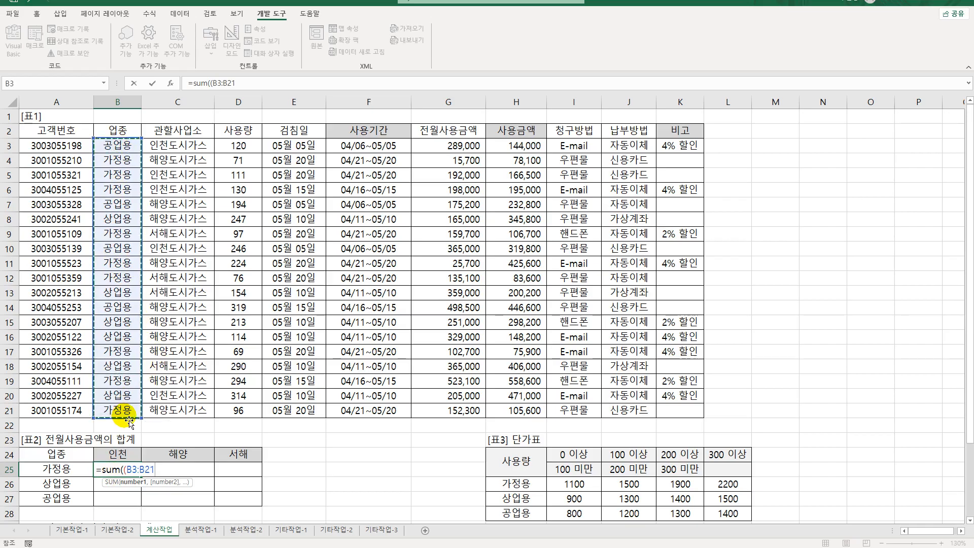
pyautogui.press('F4')
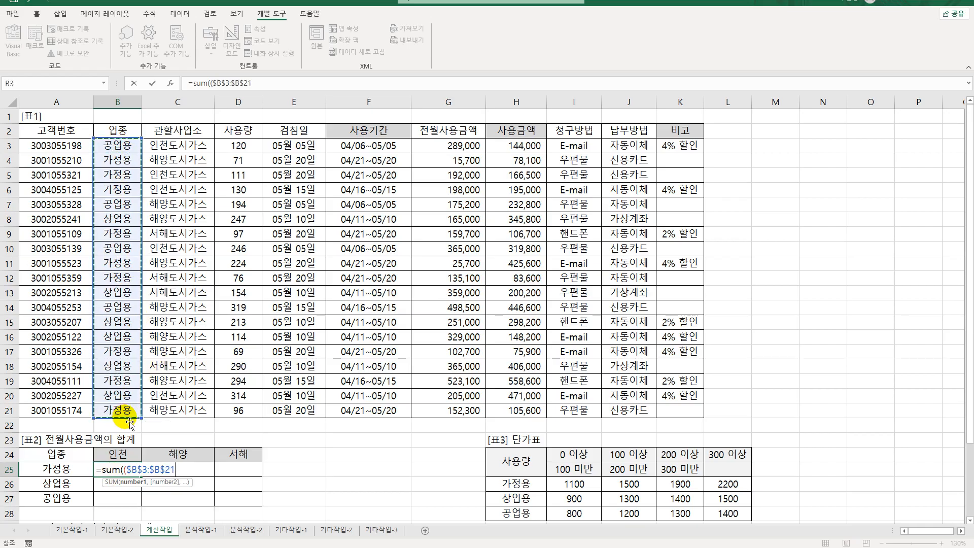
pyautogui.write('=')
pyautogui.click(58, 469)
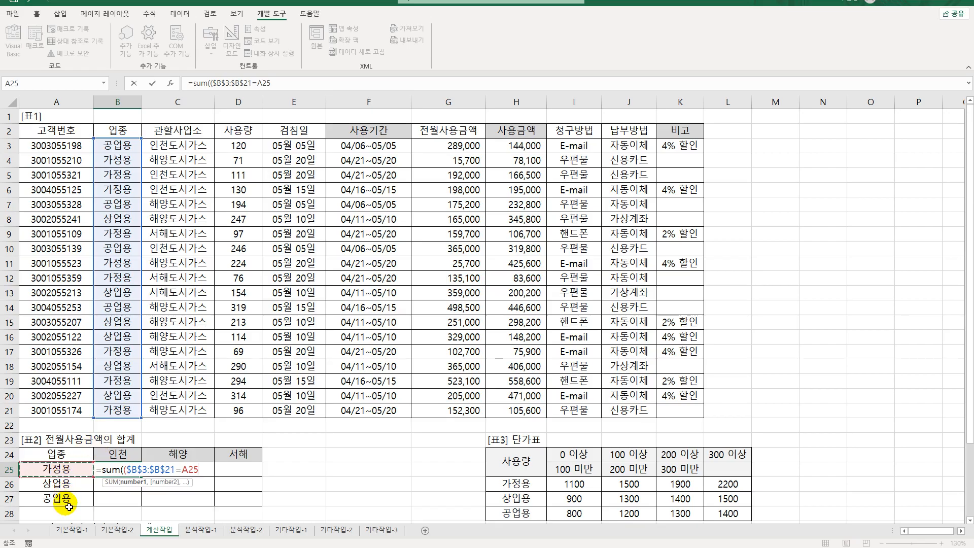
pyautogui.press('F4')
pyautogui.press('F4')
pyautogui.press('F4')
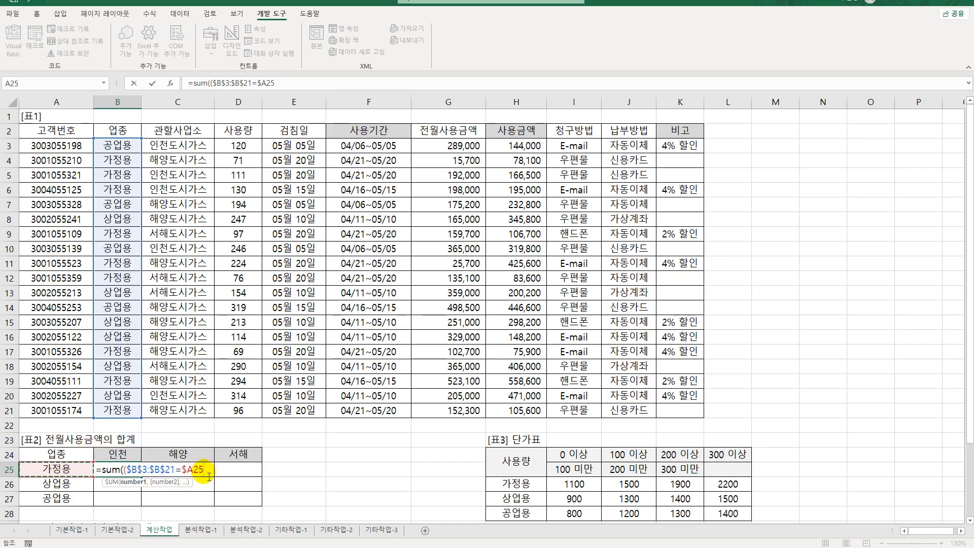
# Step: Multiply the first condition by (LEFT($C$3:$C$21,2)=B$24), fixing only the row of B24, and add another multiplication sign
pyautogui.write(')*(left(')
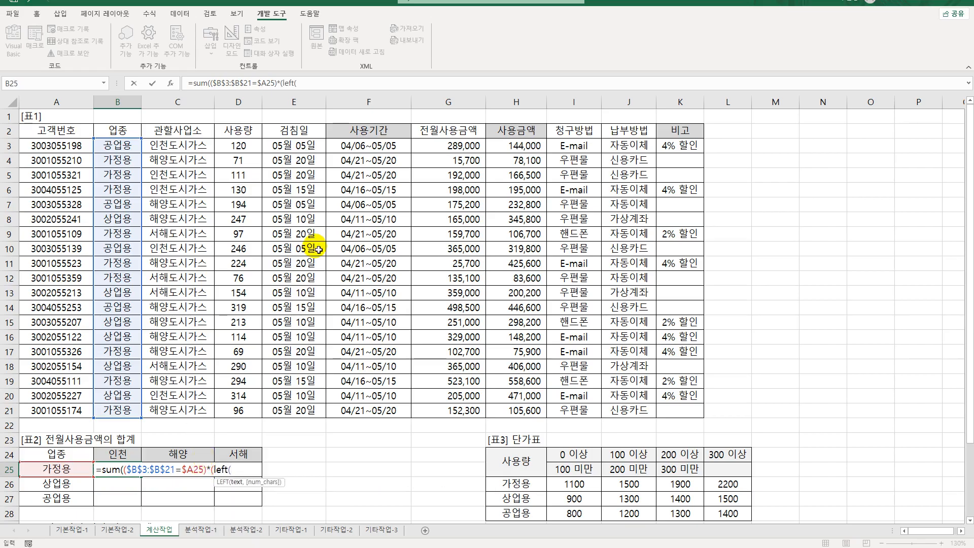
pyautogui.moveTo(201, 147); pyautogui.dragTo(202, 412)
pyautogui.press('F4')
pyautogui.write(',')
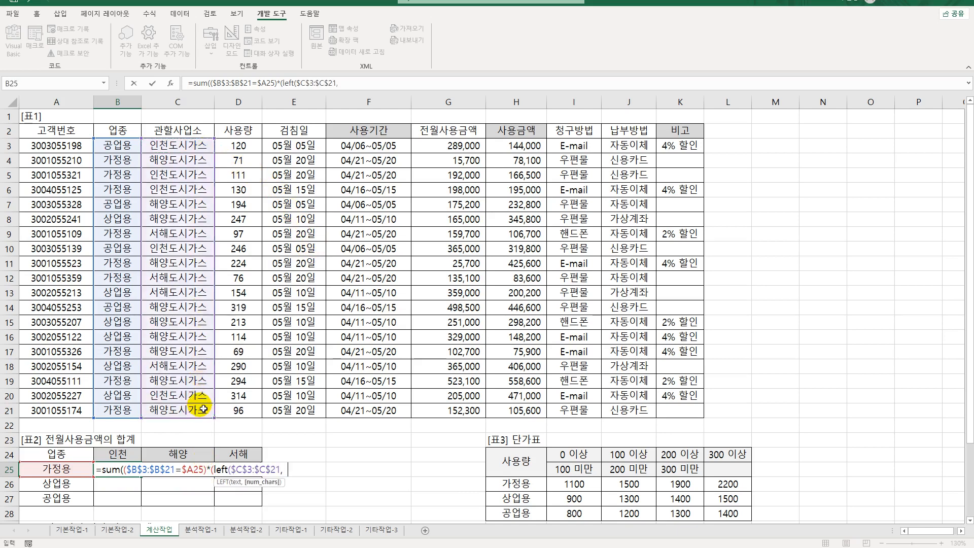
pyautogui.write('2)=')
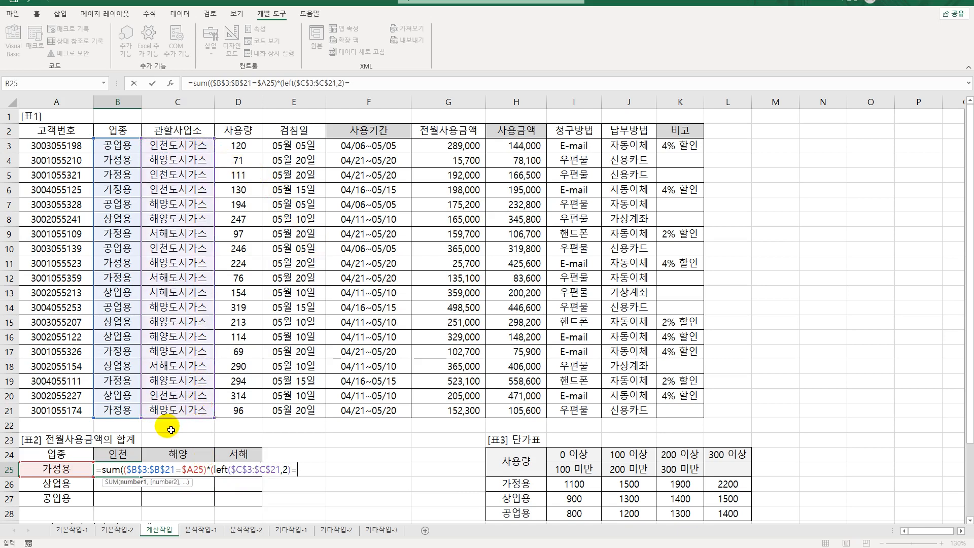
pyautogui.click(130, 457)
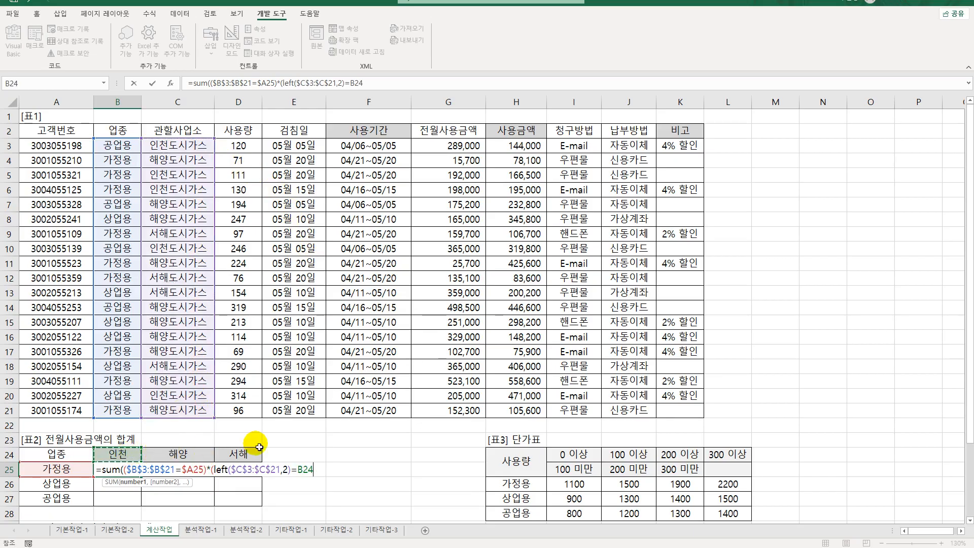
pyautogui.press('F4')
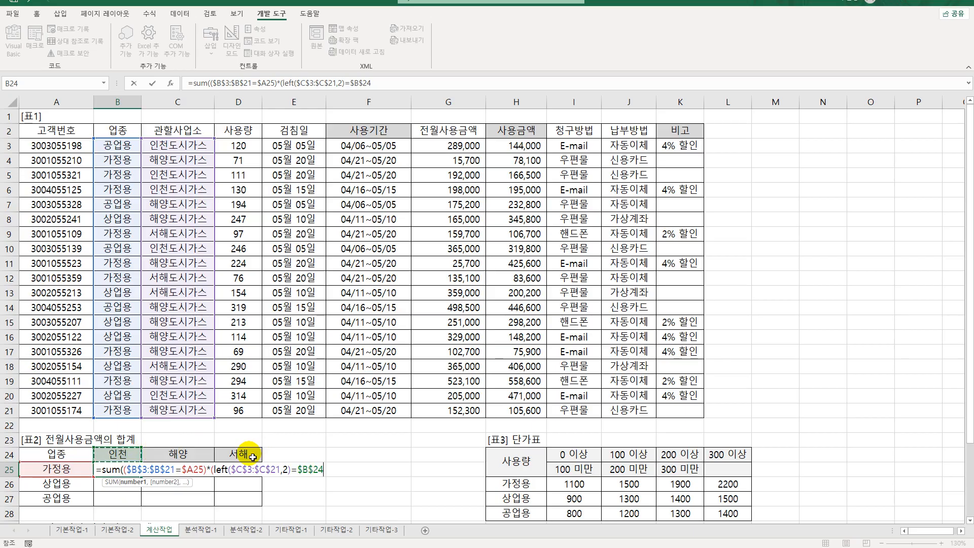
pyautogui.press('F4')
pyautogui.write(')*')
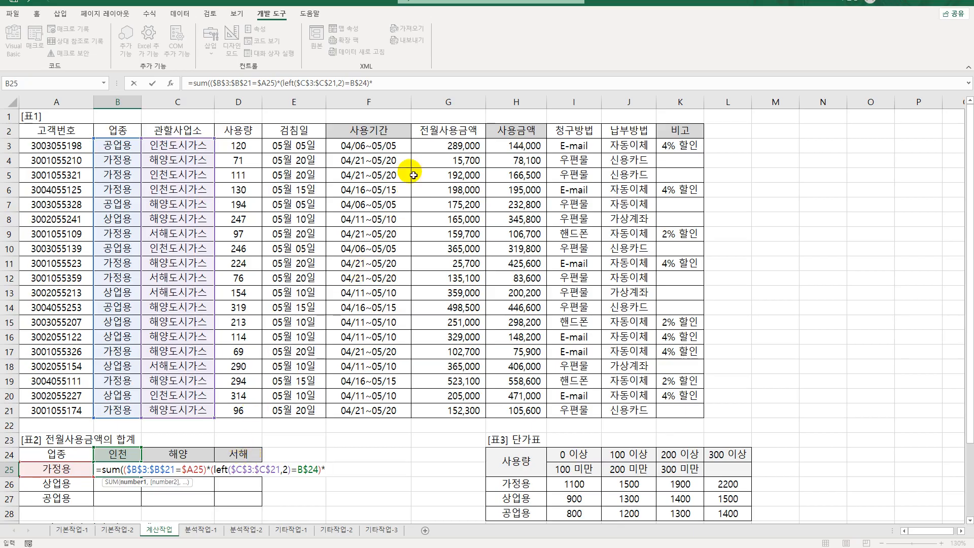
# Step: Complete B25 with $G$3:$G$21 as the multiplied range, entered as an array formula, and fill it across B25:D27
pyautogui.moveTo(420, 152); pyautogui.dragTo(425, 413)
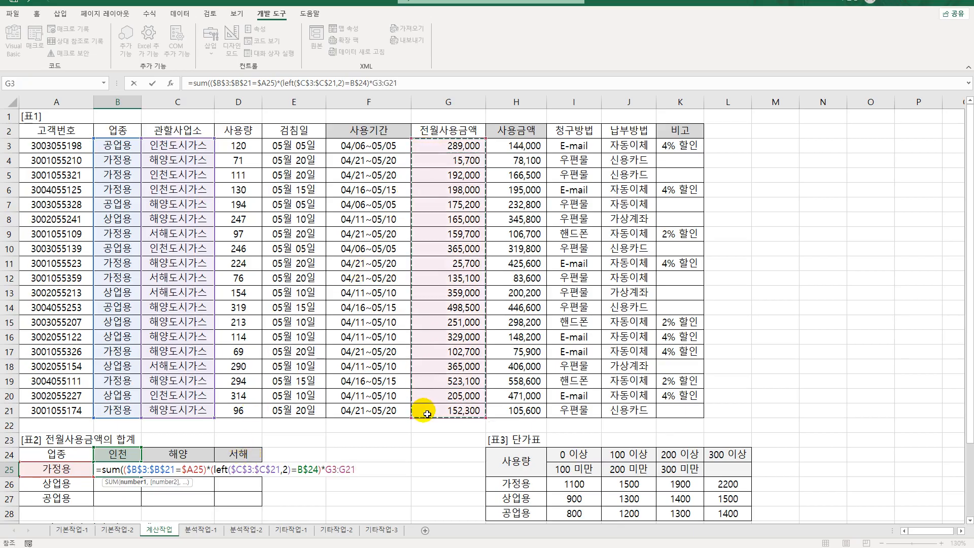
pyautogui.press('F4')
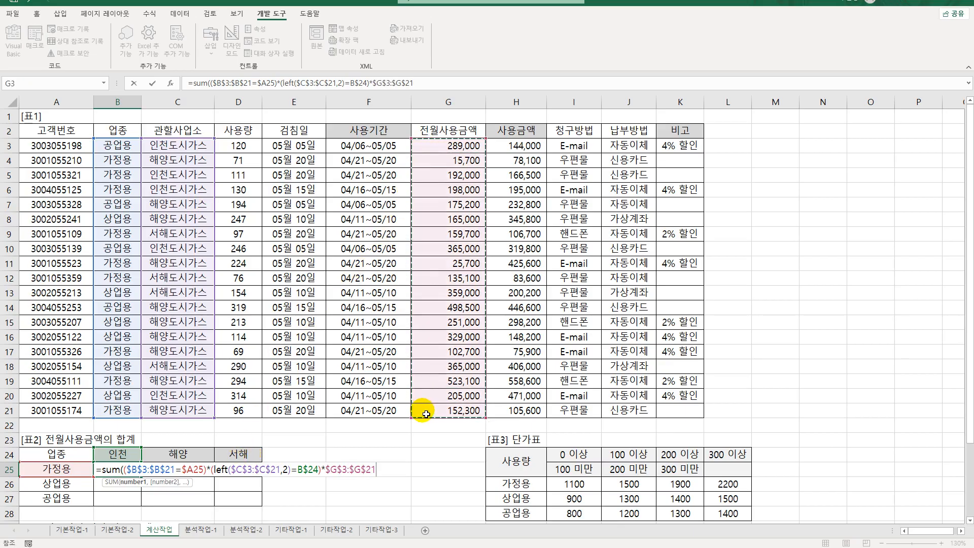
pyautogui.write(')')
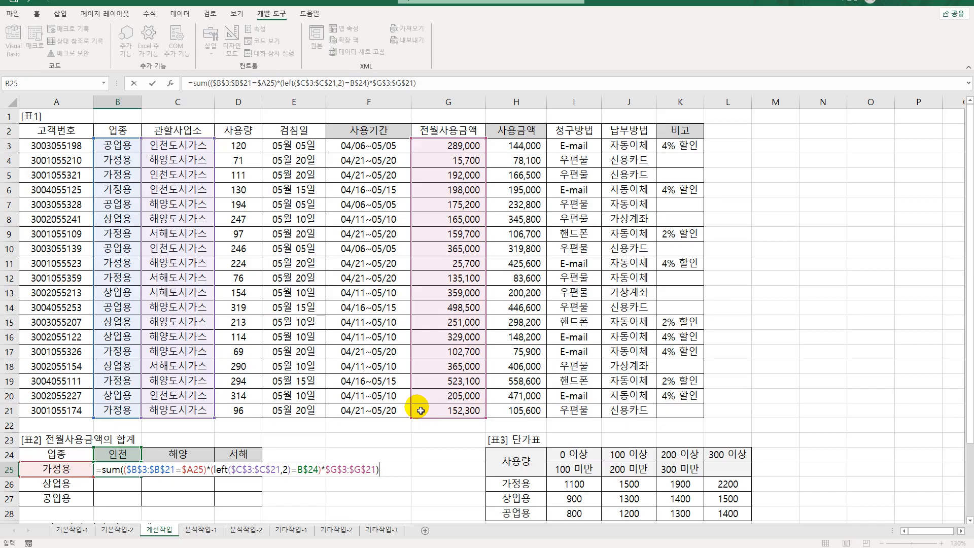
pyautogui.hotkey('ctrl', 'shift', 'Return')
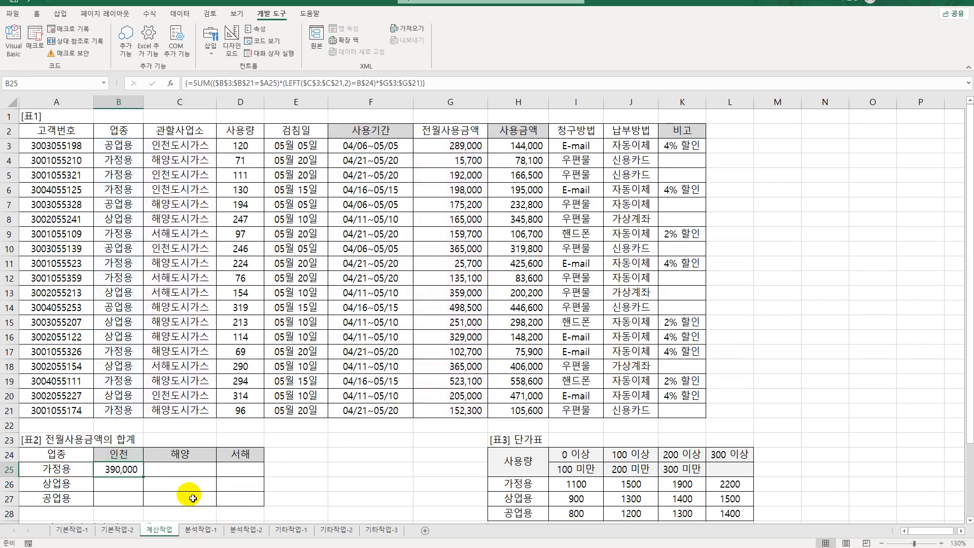
pyautogui.moveTo(143, 477); pyautogui.dragTo(263, 514)
pyautogui.click(238, 498)
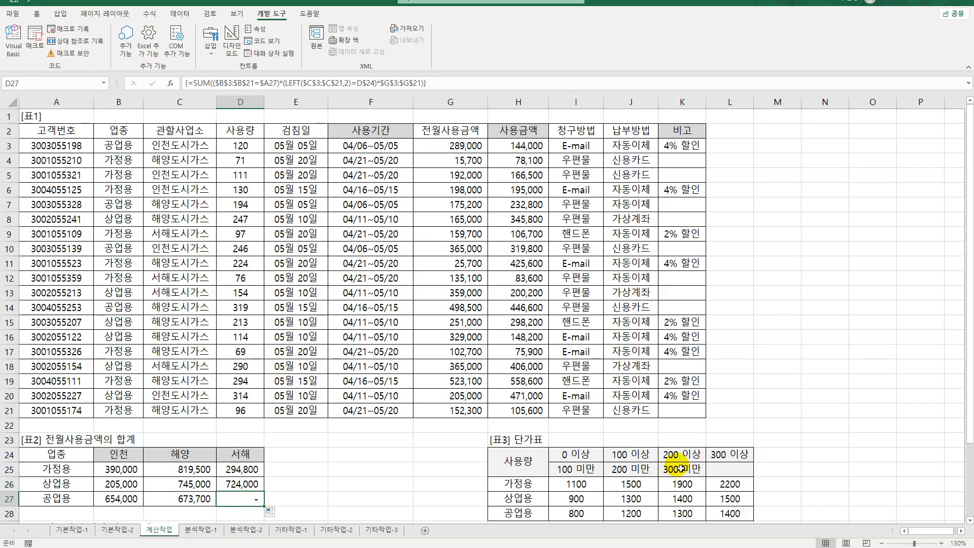
# Step: Examine how 표4's 검침일 and 고객번호 columns relate to the 고객번호, 사용량 and 검침일 columns of 표1
pyautogui.scroll(-3, 677, 459)
pyautogui.click(133, 425)
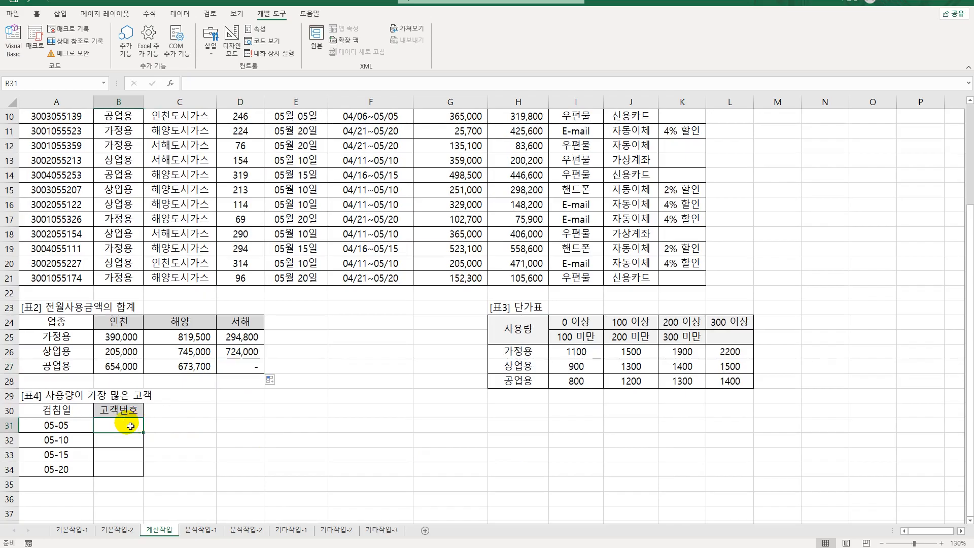
pyautogui.scroll(3, 154, 325)
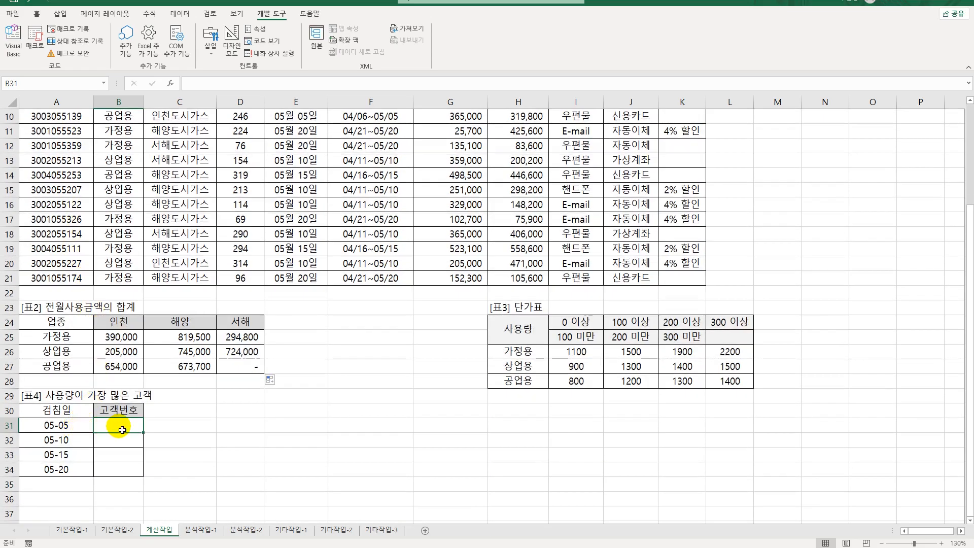
pyautogui.moveTo(120, 425); pyautogui.dragTo(122, 479)
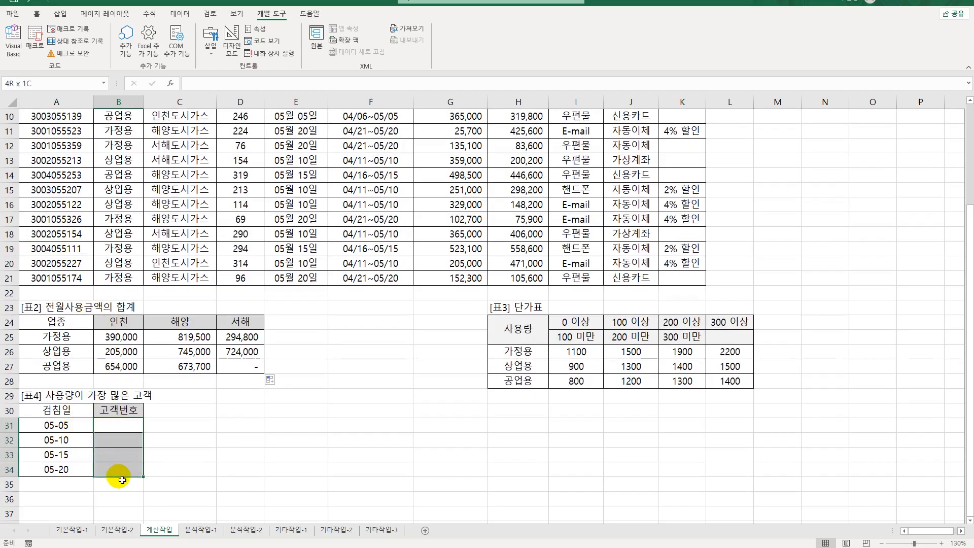
pyautogui.click(74, 429)
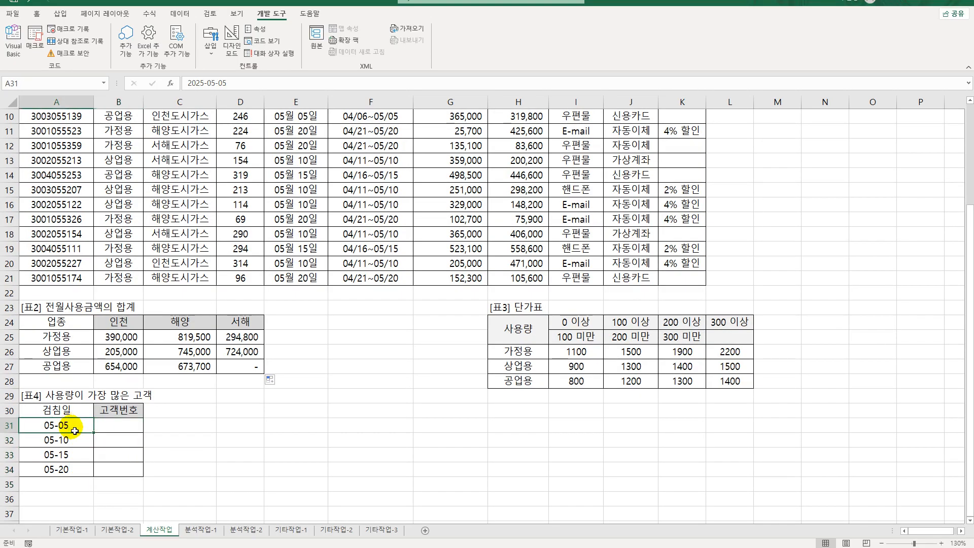
pyautogui.click(108, 429)
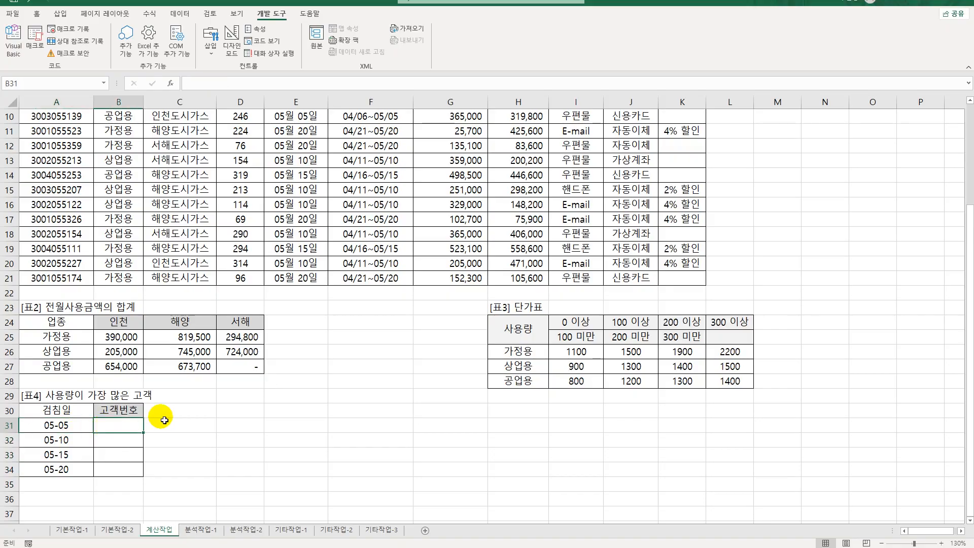
pyautogui.scroll(3, 158, 418)
pyautogui.scroll(-3, 81, 361)
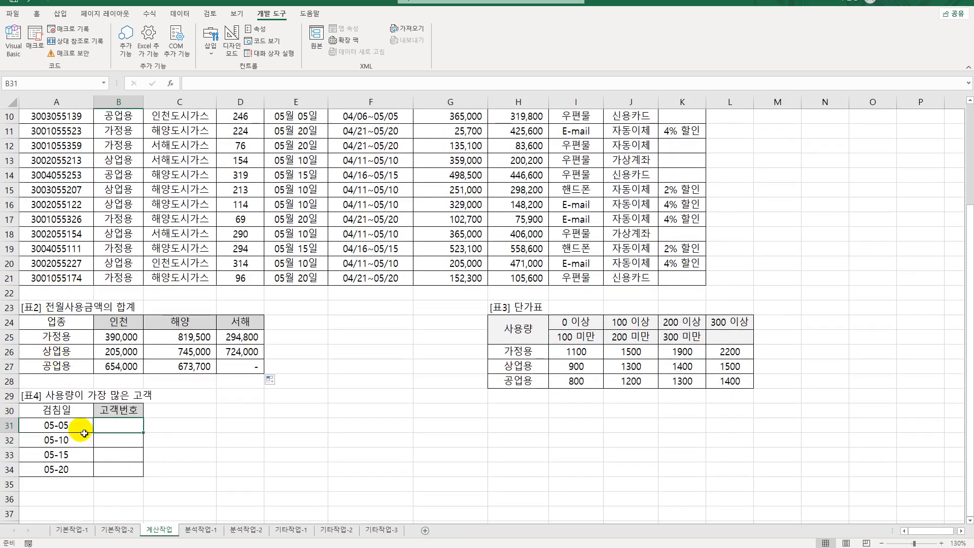
pyautogui.scroll(3, 84, 432)
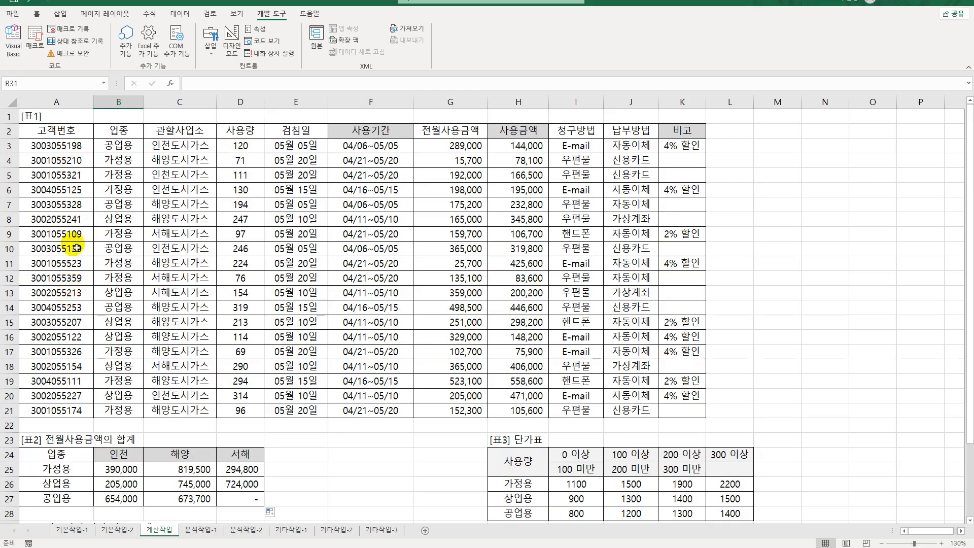
pyautogui.scroll(-3, 83, 395)
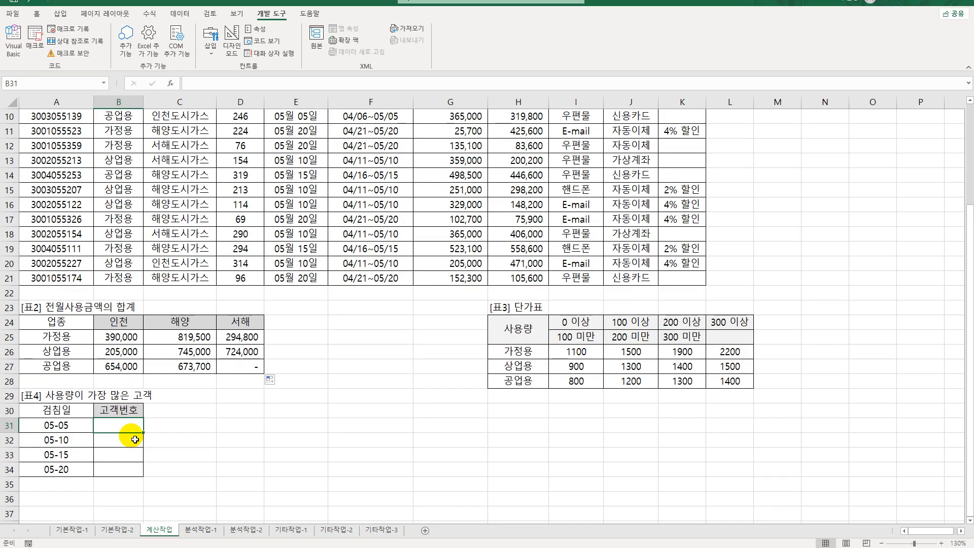
# Step: Start an INDEX formula in B31 with the absolute range $A$3:$A$21 as its array
pyautogui.write('=inde')
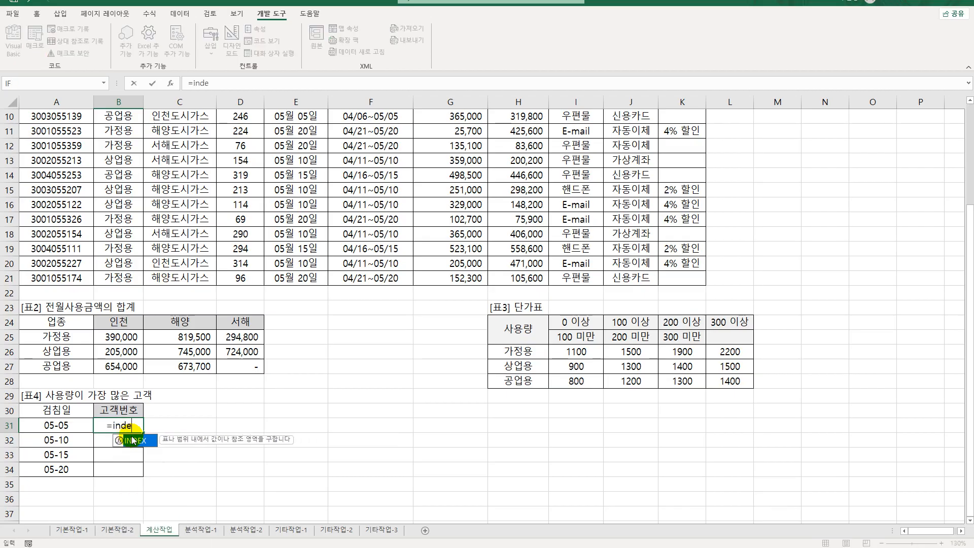
pyautogui.doubleClick(133, 440)
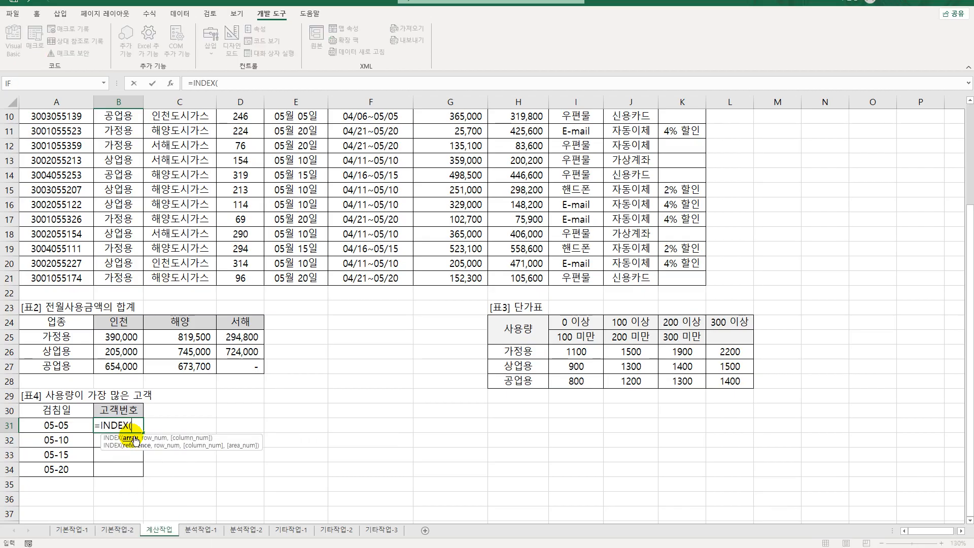
pyautogui.scroll(3, 82, 191)
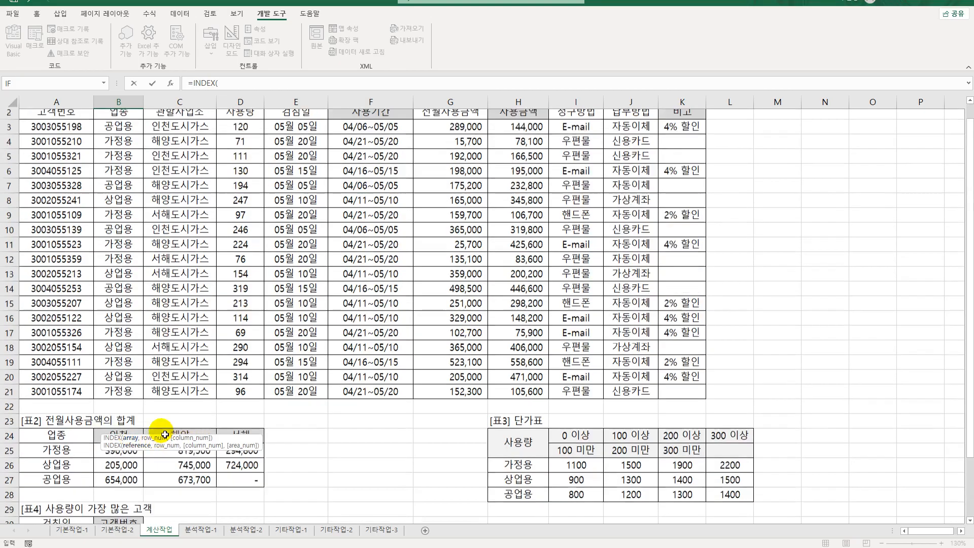
pyautogui.moveTo(77, 149); pyautogui.dragTo(61, 409)
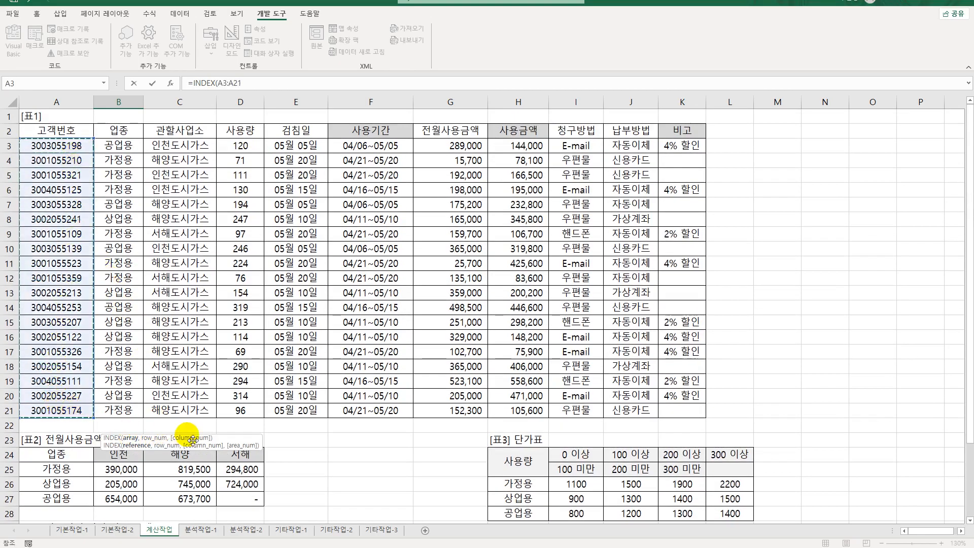
pyautogui.press('F4')
pyautogui.scroll(-5, 213, 441)
pyautogui.write(',')
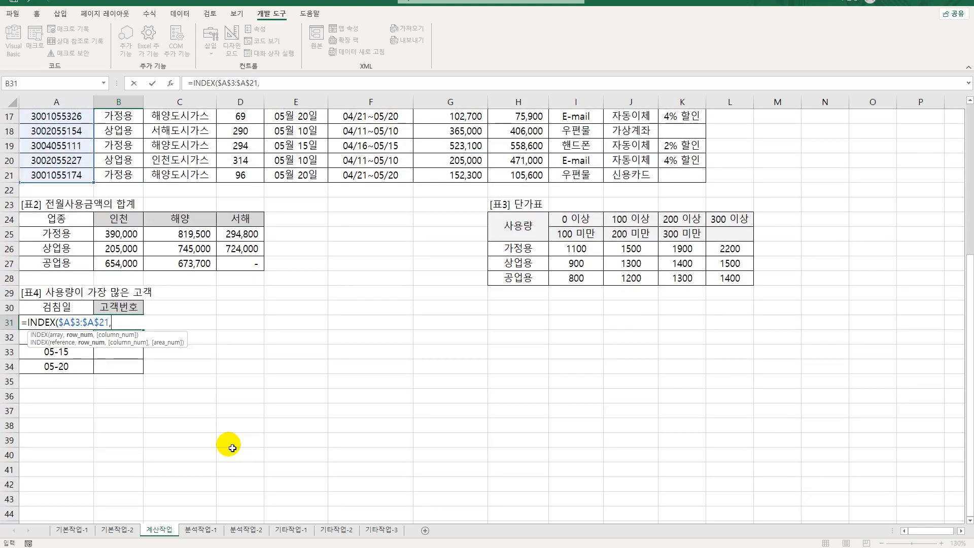
# Step: Nest MATCH as the row number, with MAX as its lookup value starting with the condition ($E$3:$E$21=A31) and a multiplication sign
pyautogui.write('ma')
pyautogui.press('Tab')
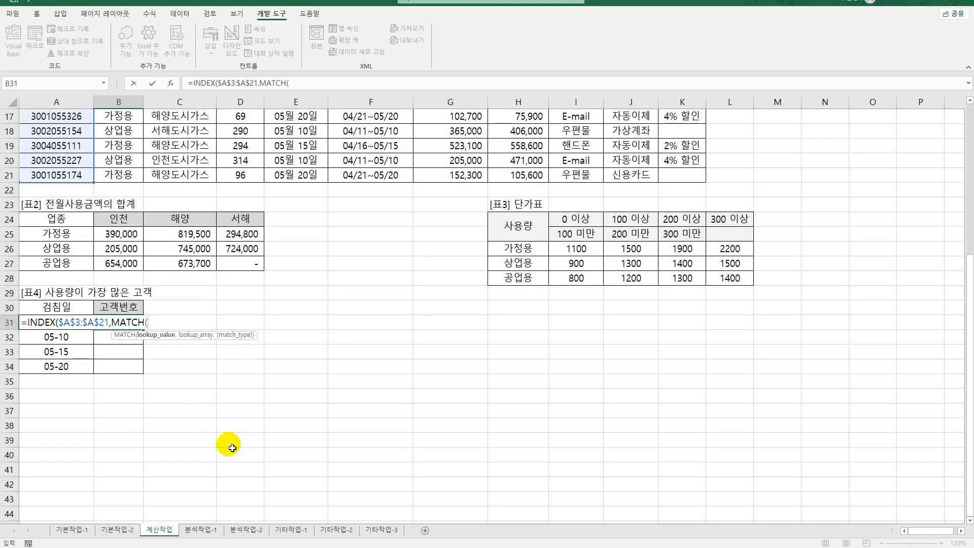
pyautogui.write('max((')
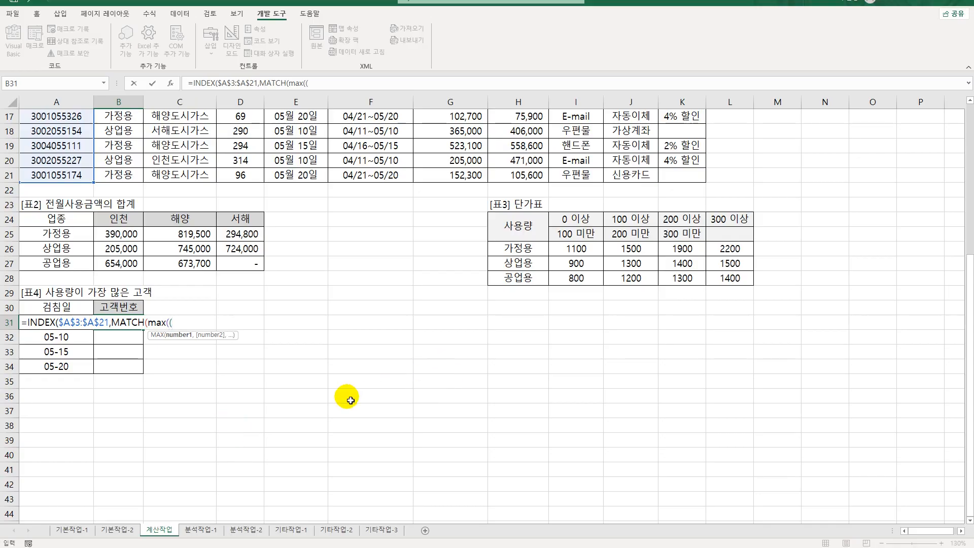
pyautogui.scroll(5, 345, 396)
pyautogui.write('(')
pyautogui.moveTo(297, 146); pyautogui.dragTo(295, 409)
pyautogui.scroll(-5, 324, 436)
pyautogui.press('F4')
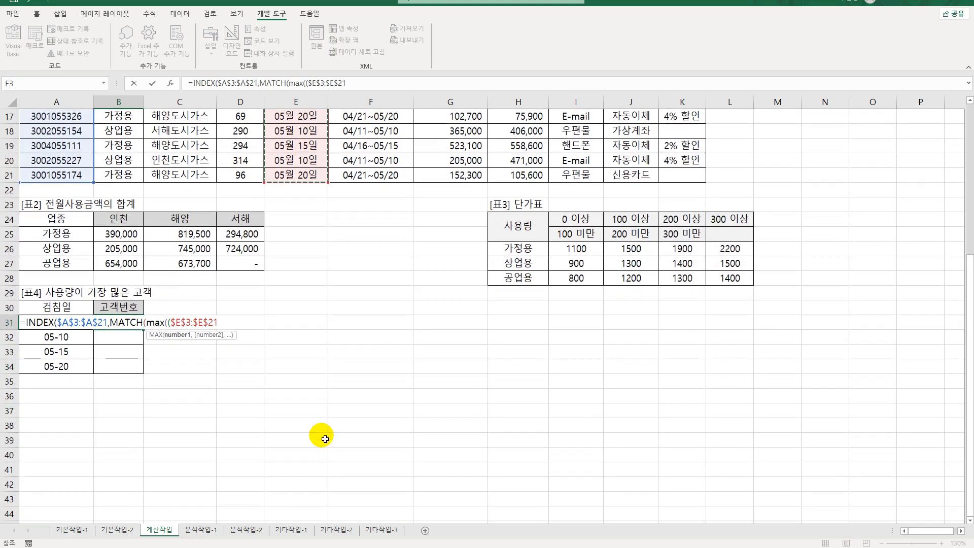
pyautogui.write('=')
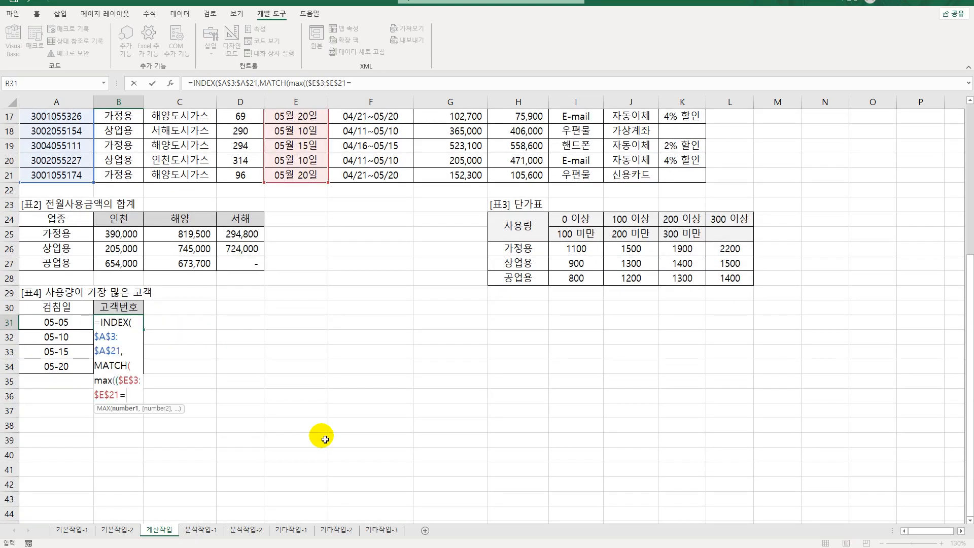
pyautogui.press('Left')
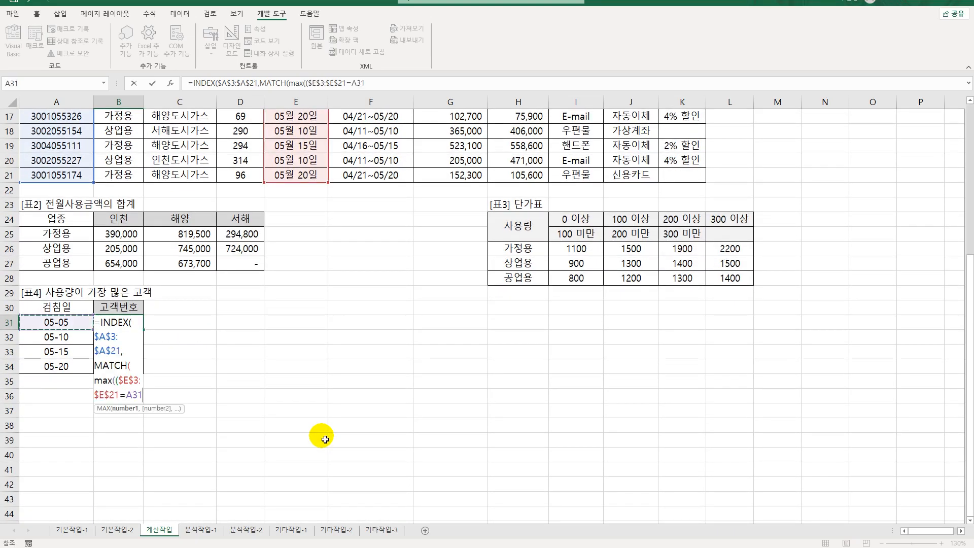
pyautogui.write(')*')
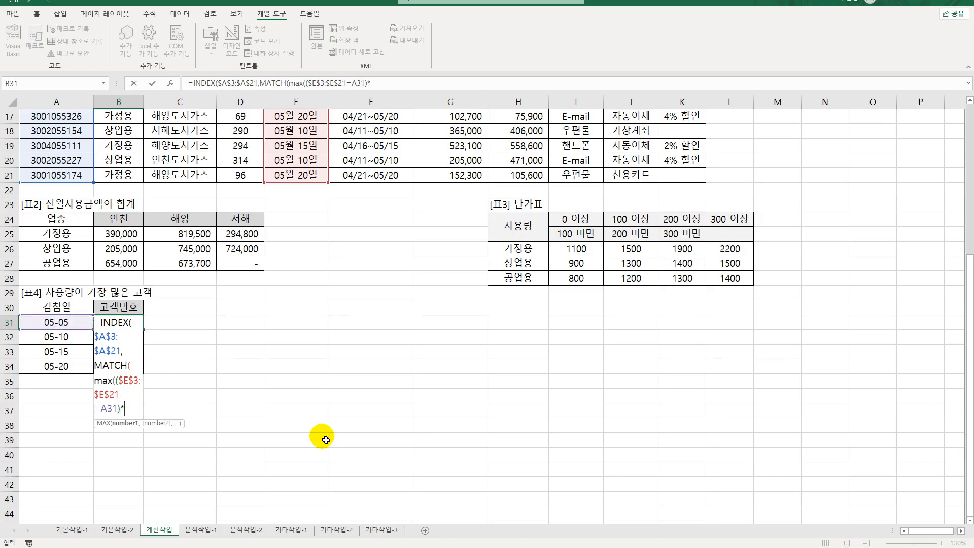
# Step: Complete the MAX expression with $D$3:$D$21 as the multiplied range and move on to MATCH's lookup array
pyautogui.scroll(5, 332, 433)
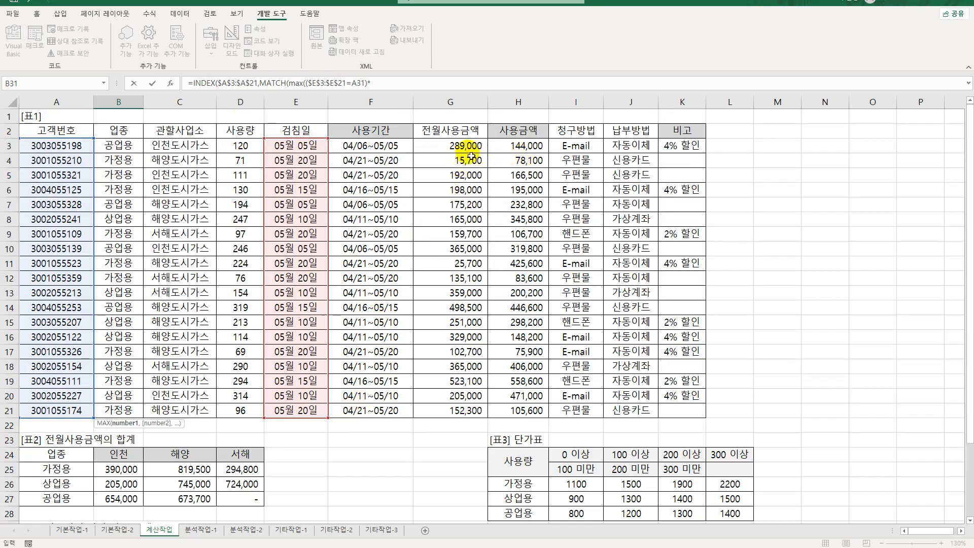
pyautogui.moveTo(241, 145); pyautogui.dragTo(243, 419)
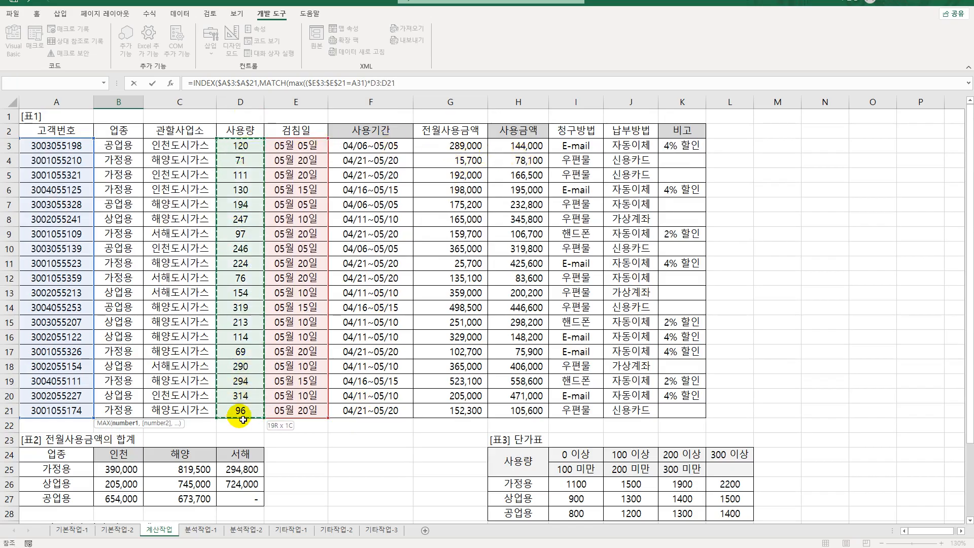
pyautogui.press('F4')
pyautogui.scroll(-5, 354, 421)
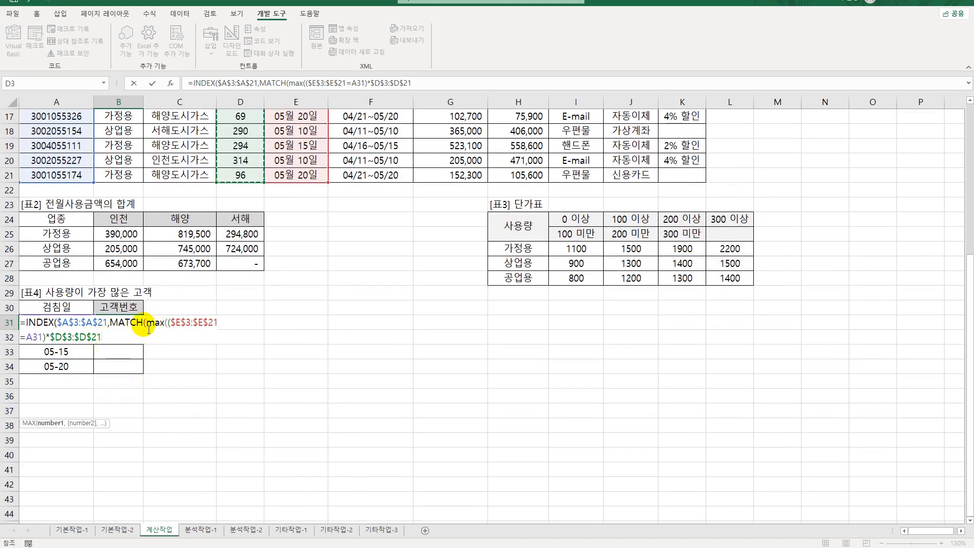
pyautogui.write(')')
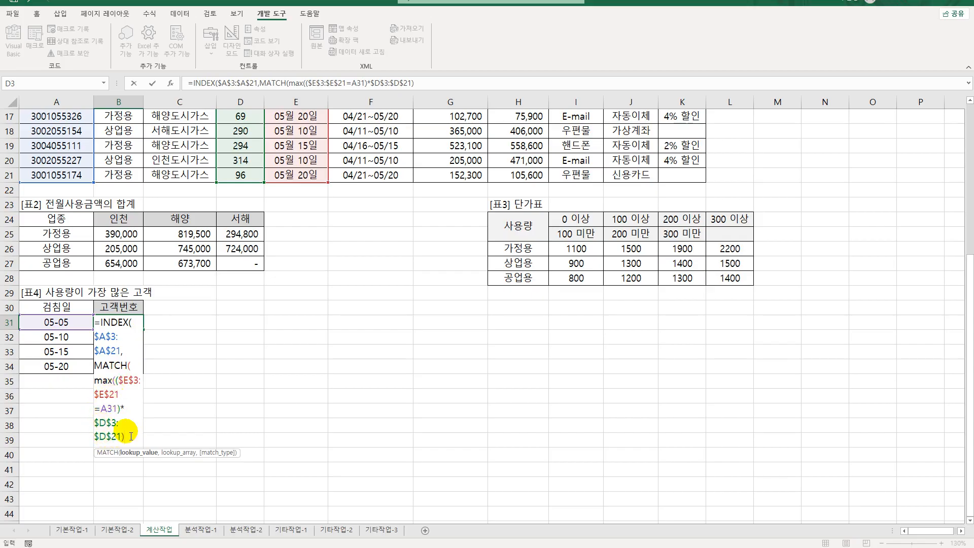
pyautogui.write(',')
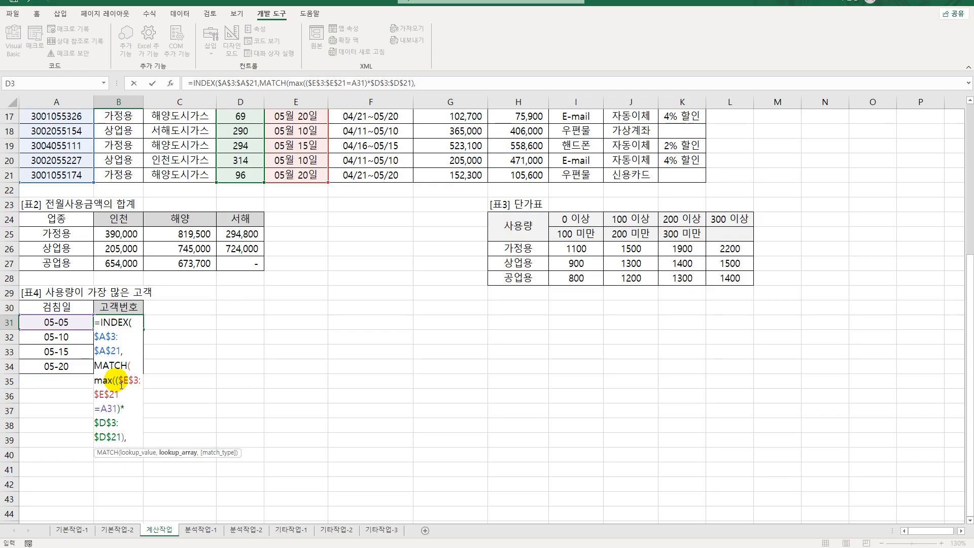
# Step: Copy the expression inside MAX, ($E$3:$E$21=A31)*$D$3:$D$21 with its outer opening parenthesis, into MATCH's lookup array
pyautogui.moveTo(118, 386); pyautogui.dragTo(126, 438)
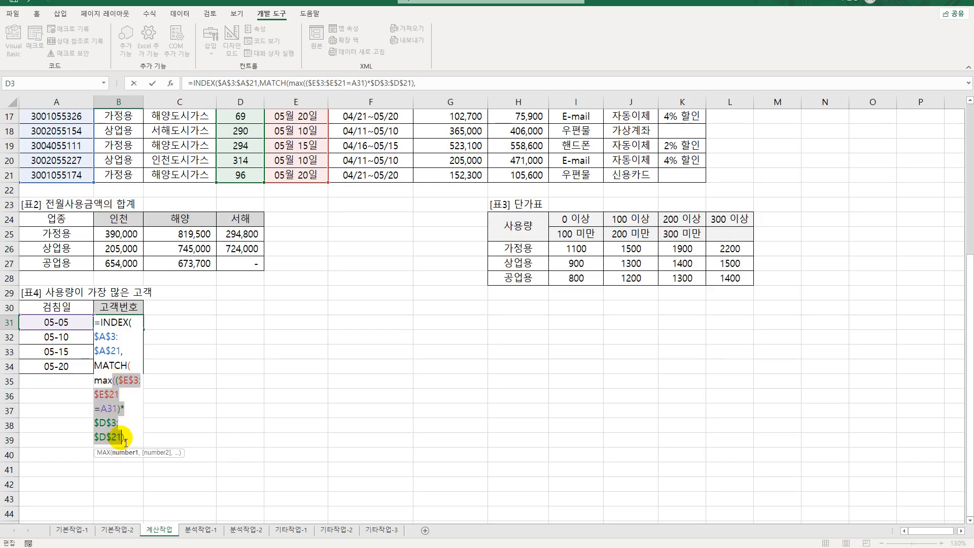
pyautogui.hotkey('ctrl', 'c')
pyautogui.click(133, 437)
pyautogui.hotkey('ctrl', 'v')
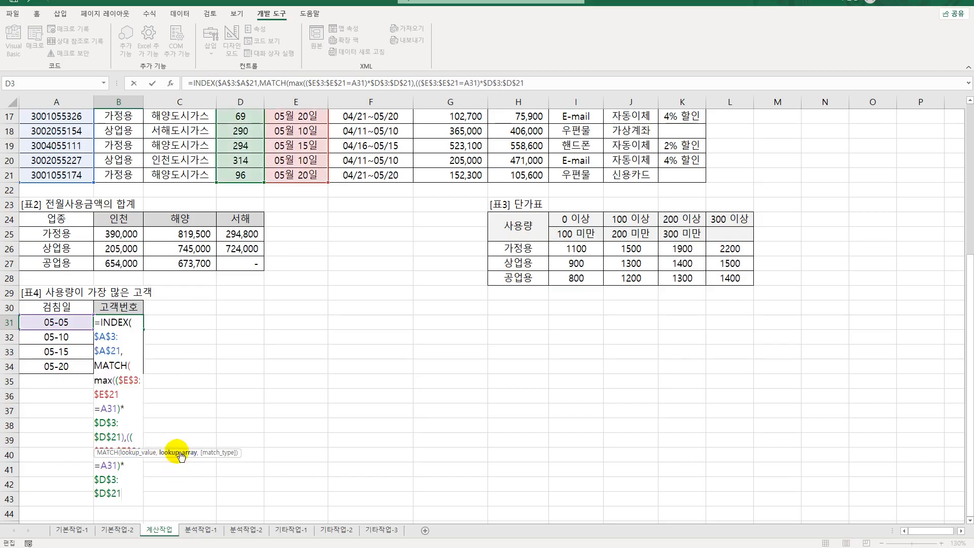
pyautogui.click(537, 84)
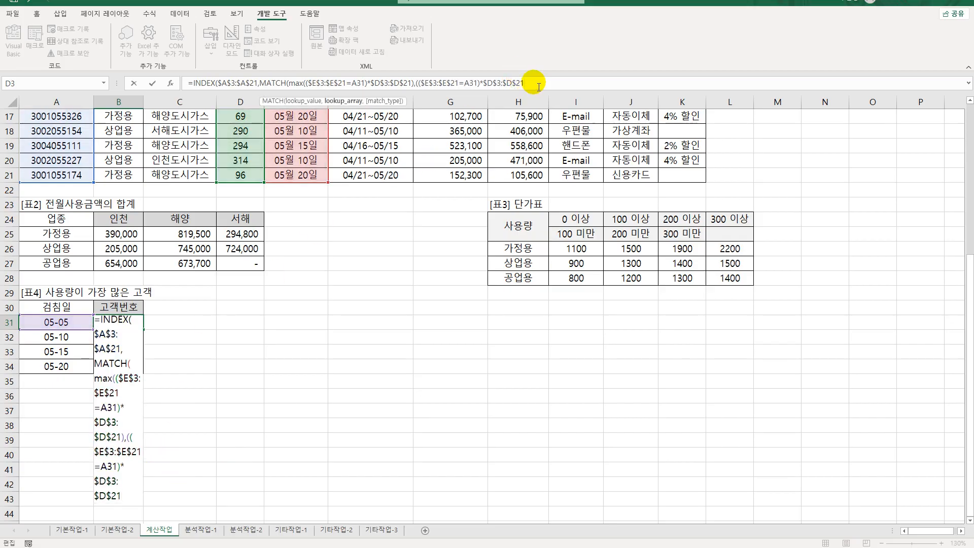
pyautogui.click(128, 493)
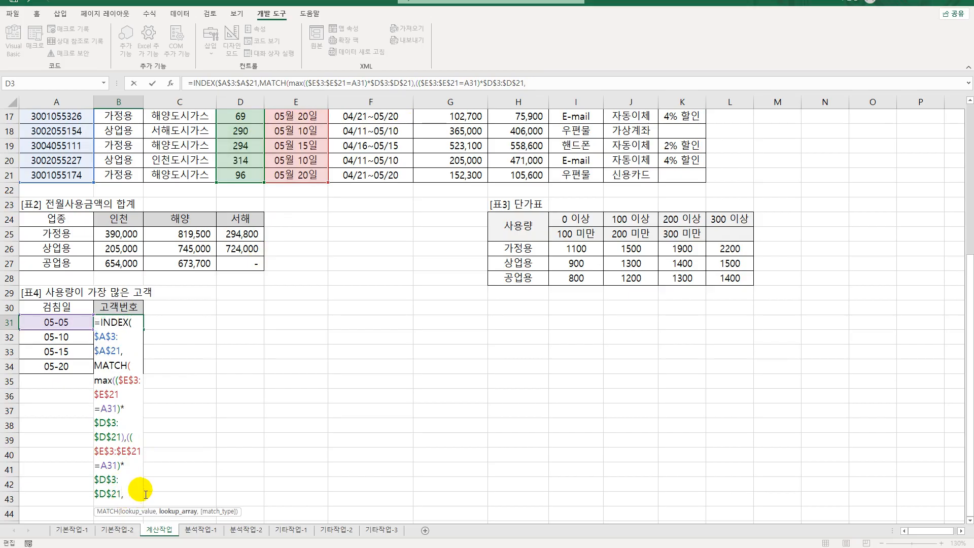
pyautogui.write(',0')
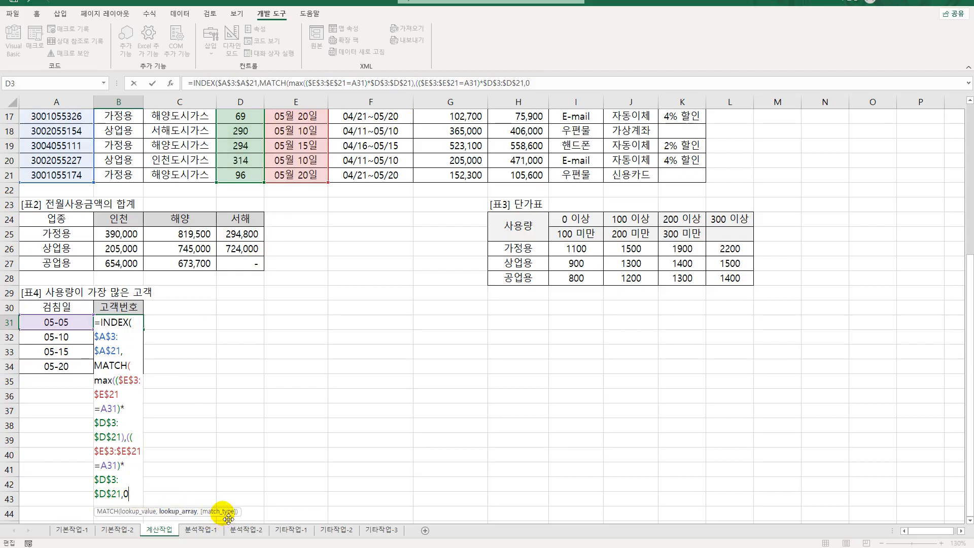
pyautogui.press('BackSpace')
pyautogui.press('BackSpace')
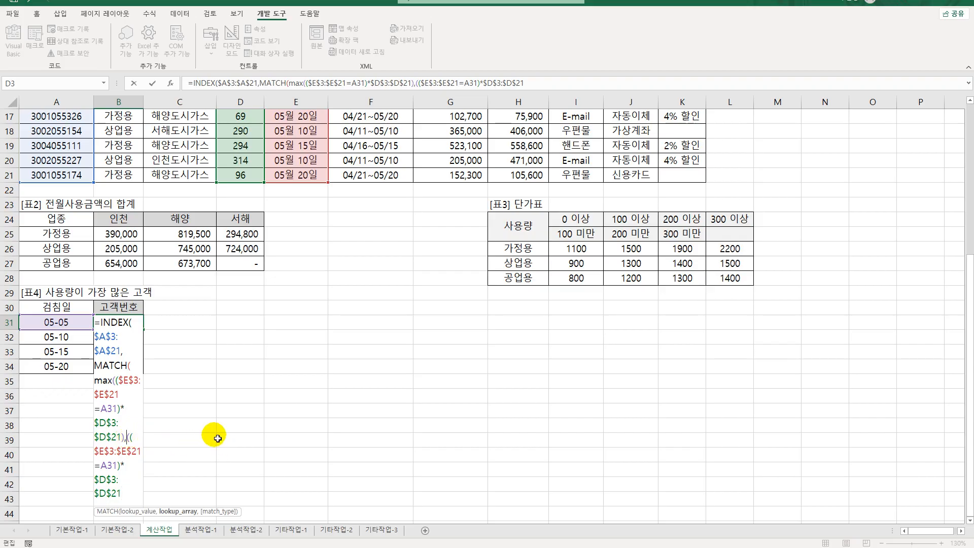
# Step: Remove the extra opening parenthesis from MATCH's lookup array, set the match type to 0 (정확히 일치), and close MATCH and INDEX
pyautogui.press('Delete')
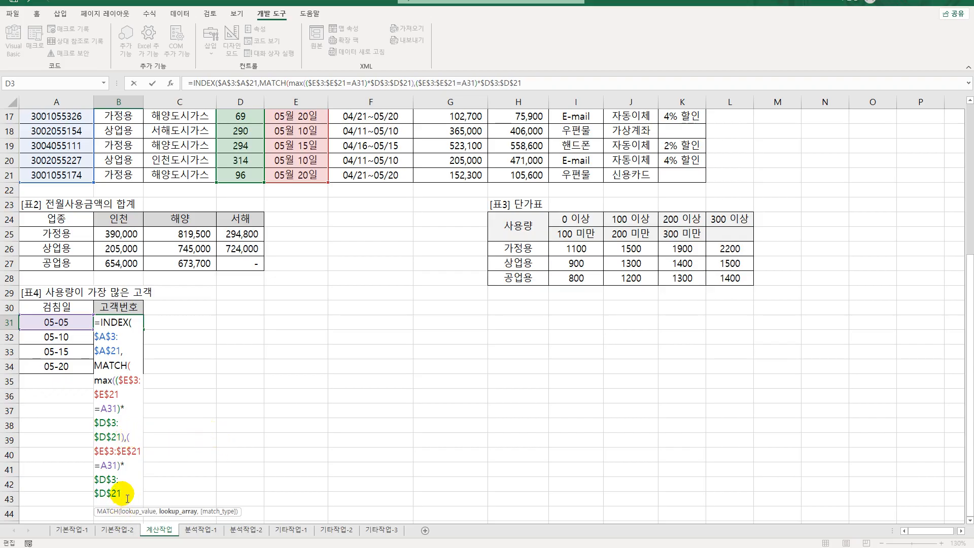
pyautogui.write(',')
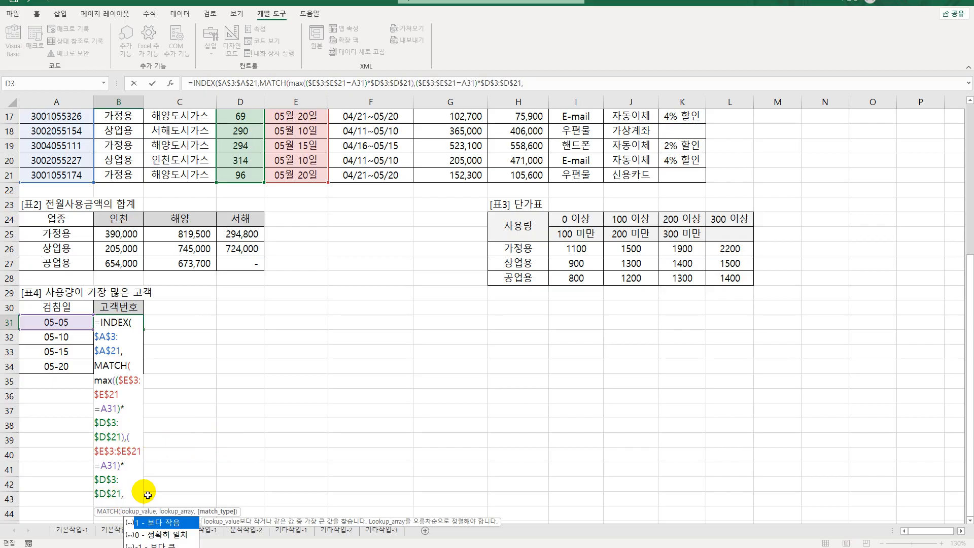
pyautogui.doubleClick(160, 536)
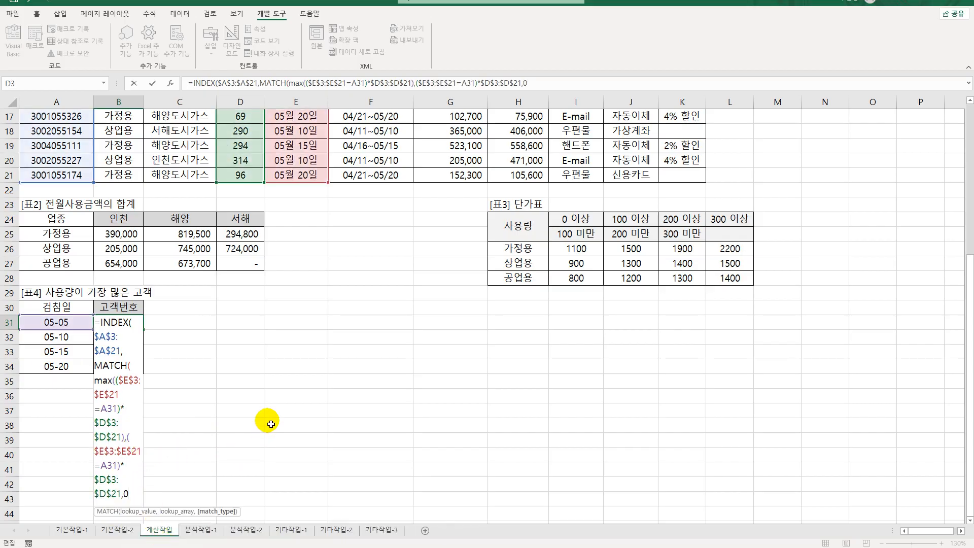
pyautogui.write(')')
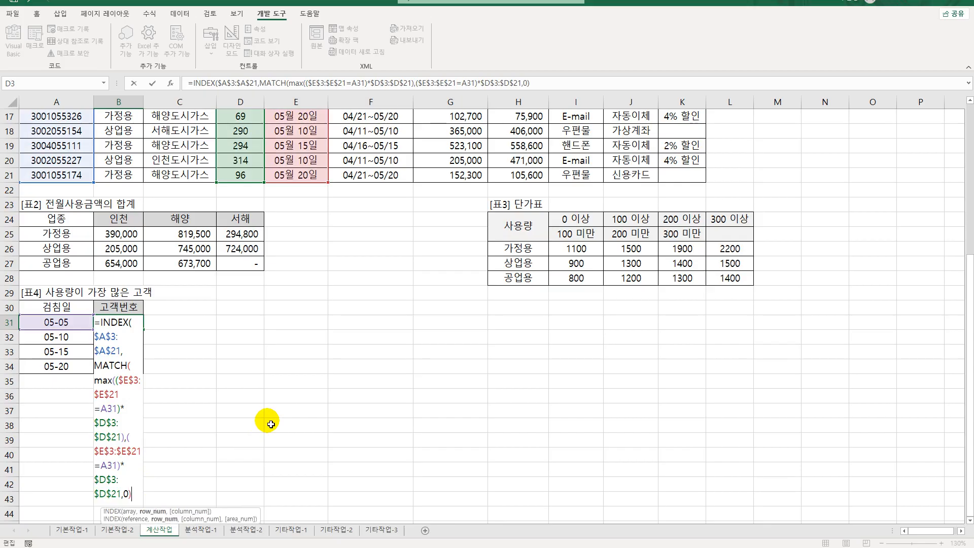
pyautogui.write(')')
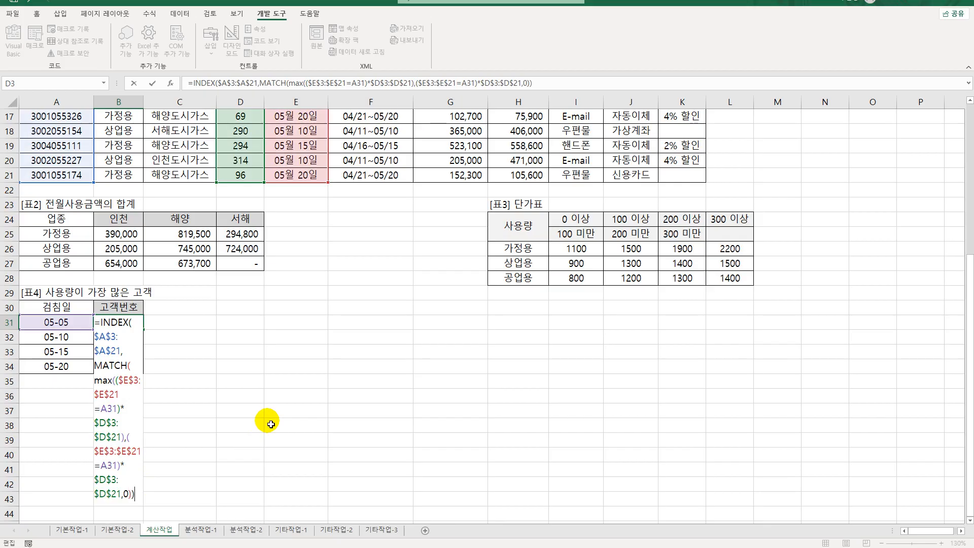
# Step: Enter the B31 formula as an array formula, auto-fit column B, and fill the formula down to B34
pyautogui.hotkey('ctrl', 'shift', 'Return')
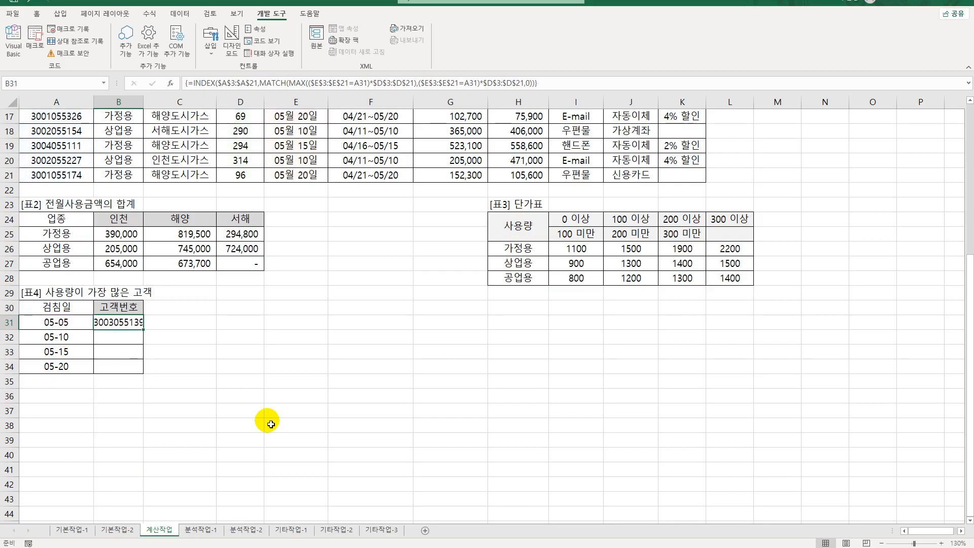
pyautogui.doubleClick(144, 102)
pyautogui.moveTo(158, 331); pyautogui.dragTo(153, 373)
pyautogui.click(154, 326)
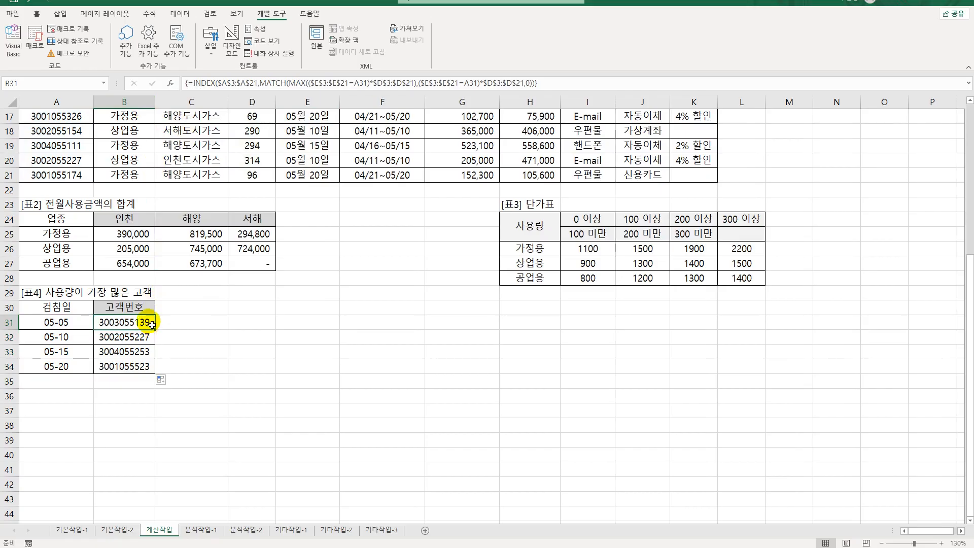
# Step: Examine the B31 array formula part by part: INDEX's row number, MATCH, the MAX lookup value, the lookup array and the match type
pyautogui.doubleClick(146, 322)
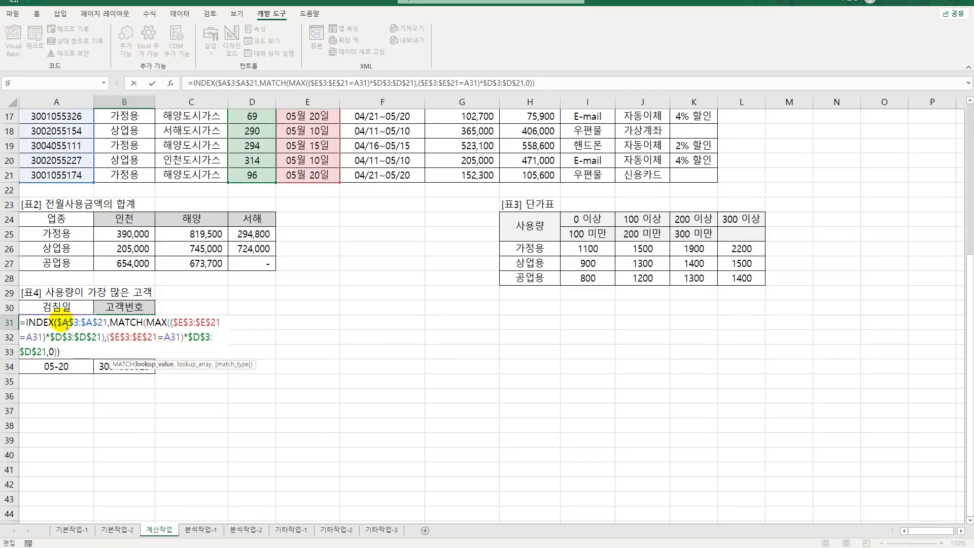
pyautogui.moveTo(58, 324); pyautogui.dragTo(86, 354)
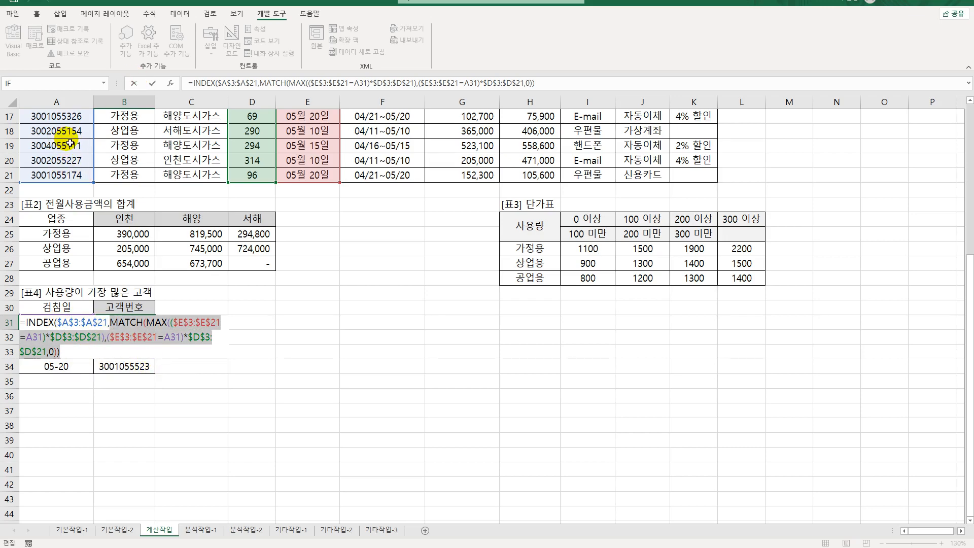
pyautogui.click(124, 327)
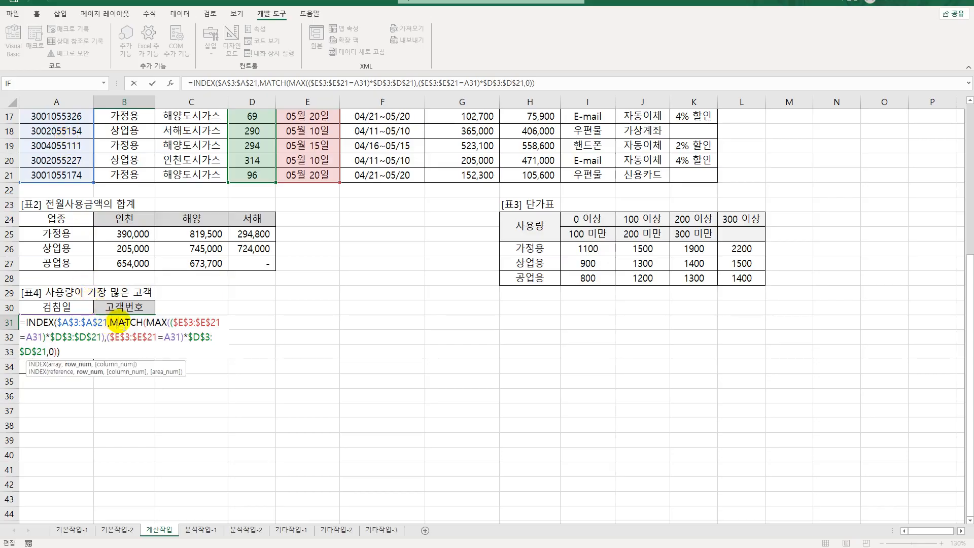
pyautogui.doubleClick(123, 327)
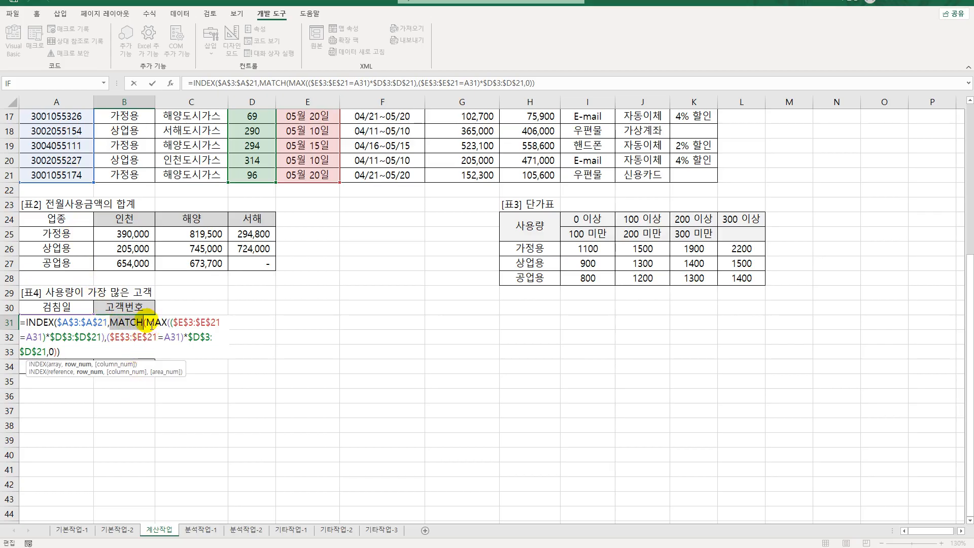
pyautogui.moveTo(146, 324); pyautogui.dragTo(183, 339)
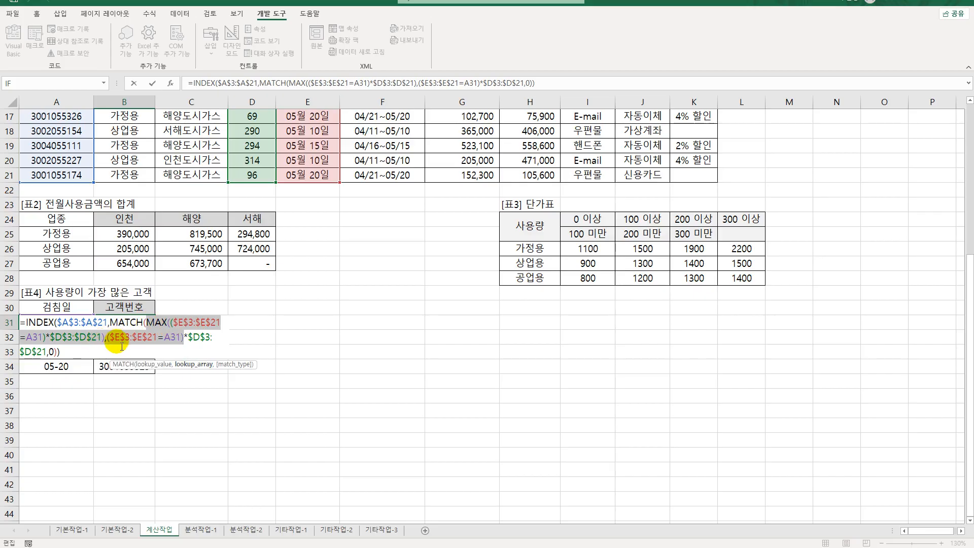
pyautogui.click(106, 338)
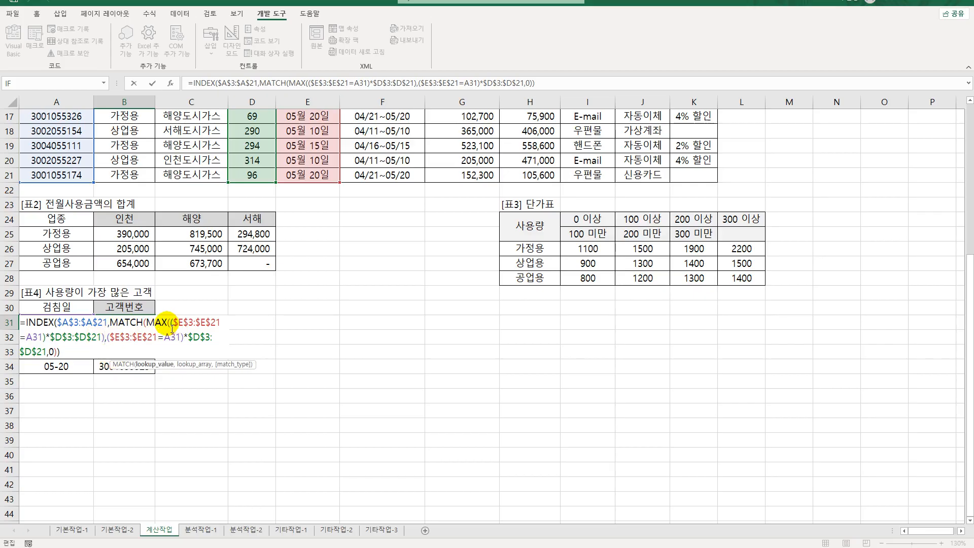
pyautogui.moveTo(169, 323); pyautogui.dragTo(107, 343)
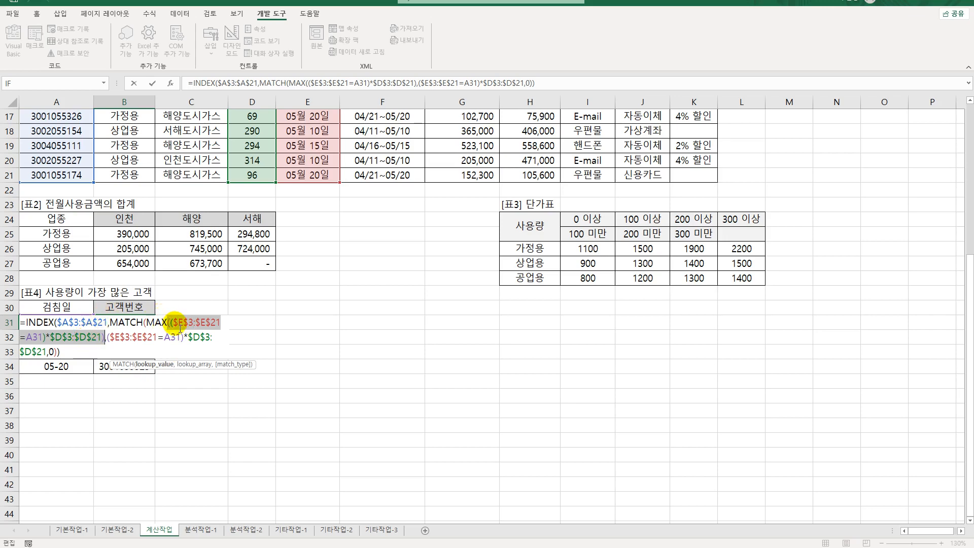
pyautogui.click(105, 343)
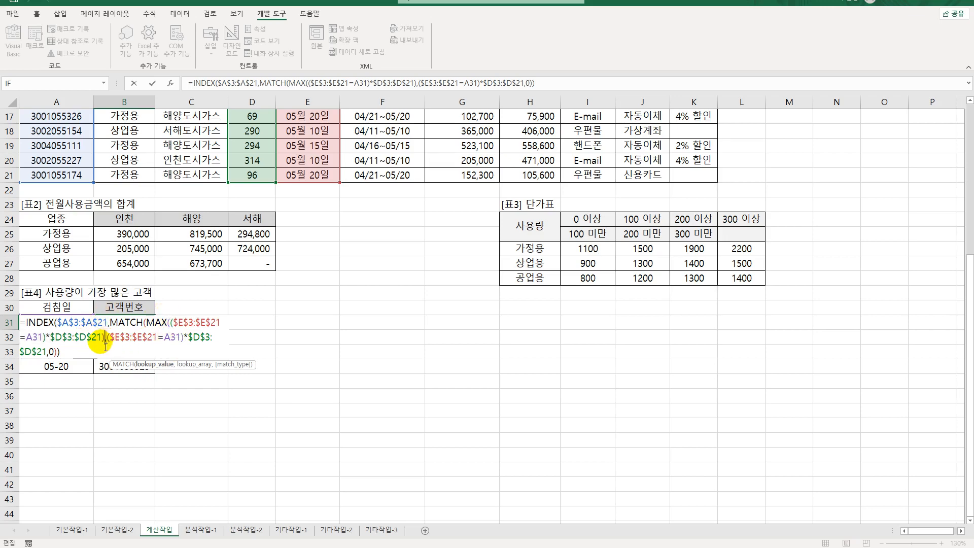
pyautogui.moveTo(105, 343); pyautogui.dragTo(51, 353)
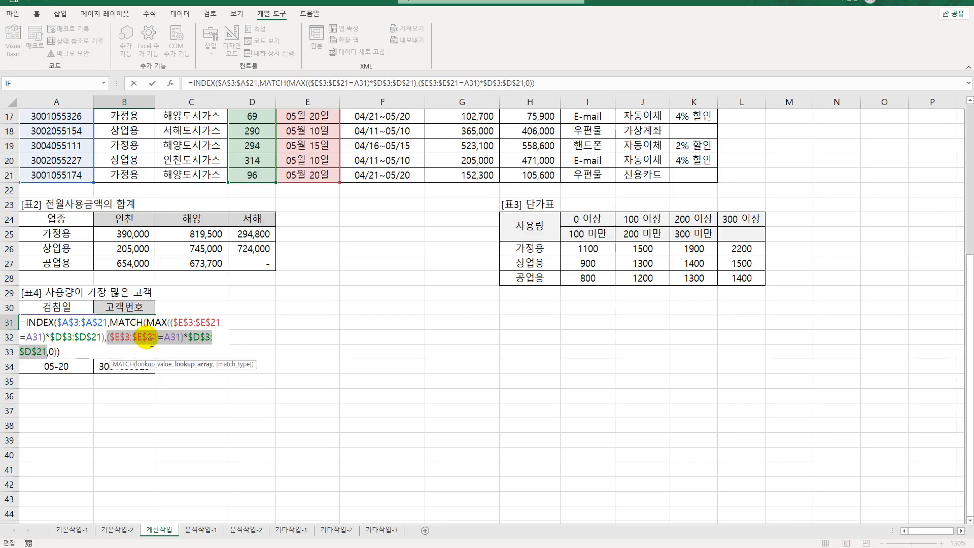
pyautogui.click(52, 355)
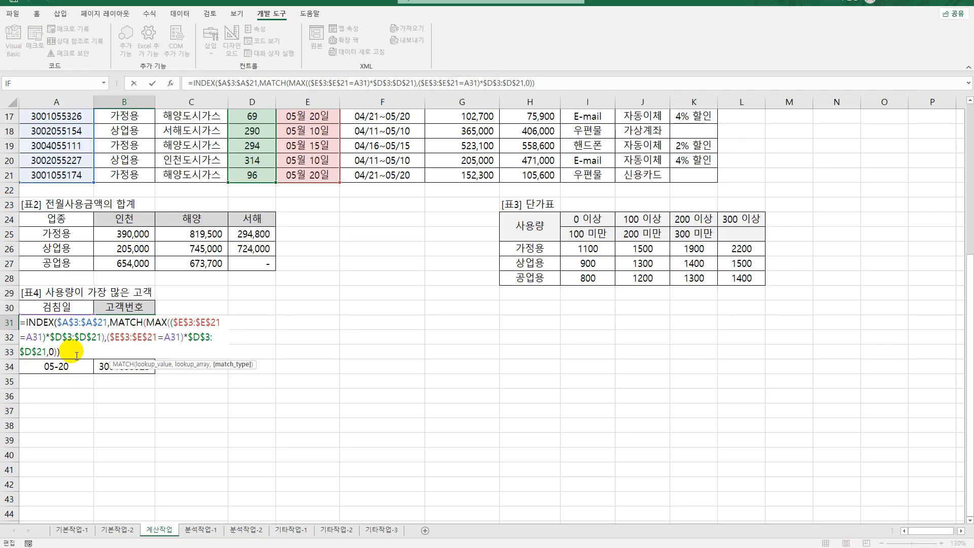
pyautogui.hotkey('ctrl', 'shift', 'Return')
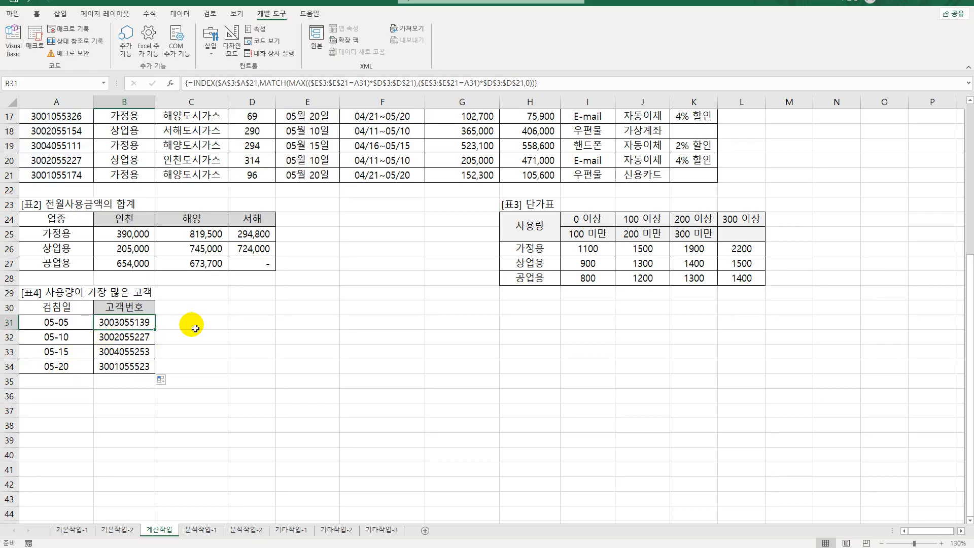
# Step: On the 분석작업-1 sheet, start a Microsoft Query external data import with B4 as the active cell
pyautogui.click(195, 530)
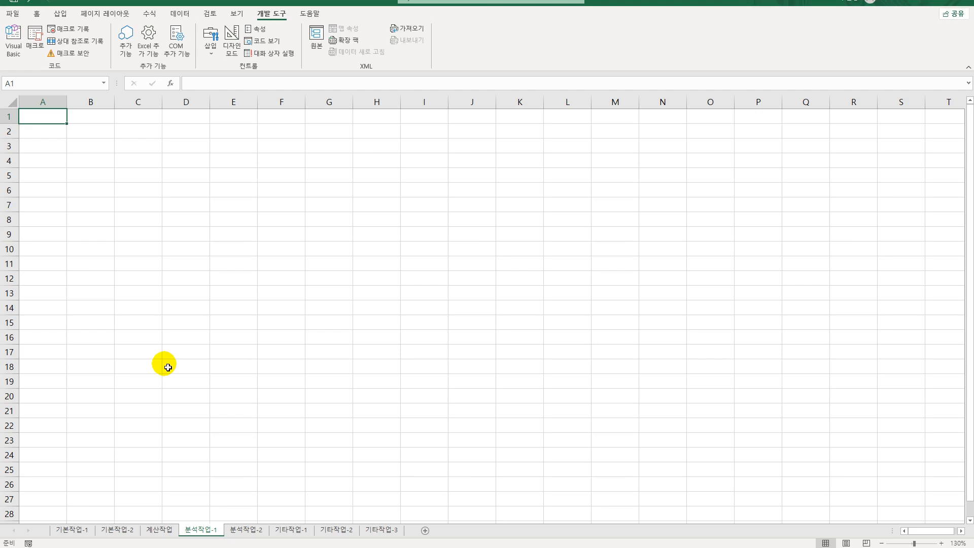
pyautogui.click(99, 136)
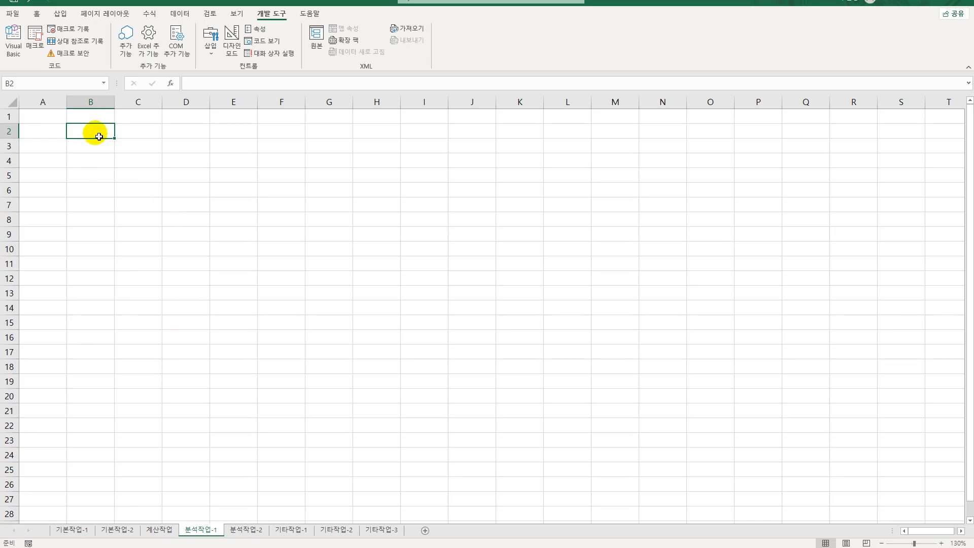
pyautogui.click(81, 161)
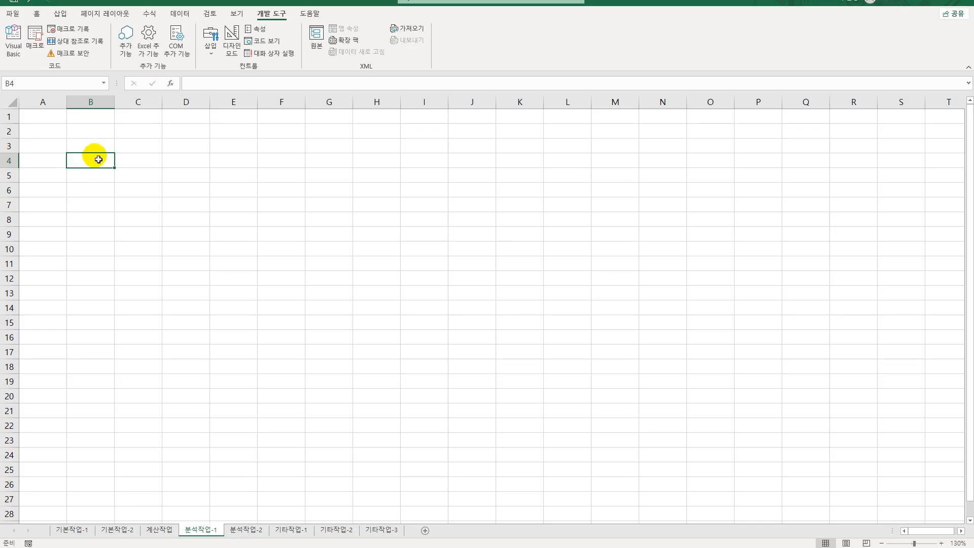
pyautogui.click(180, 13)
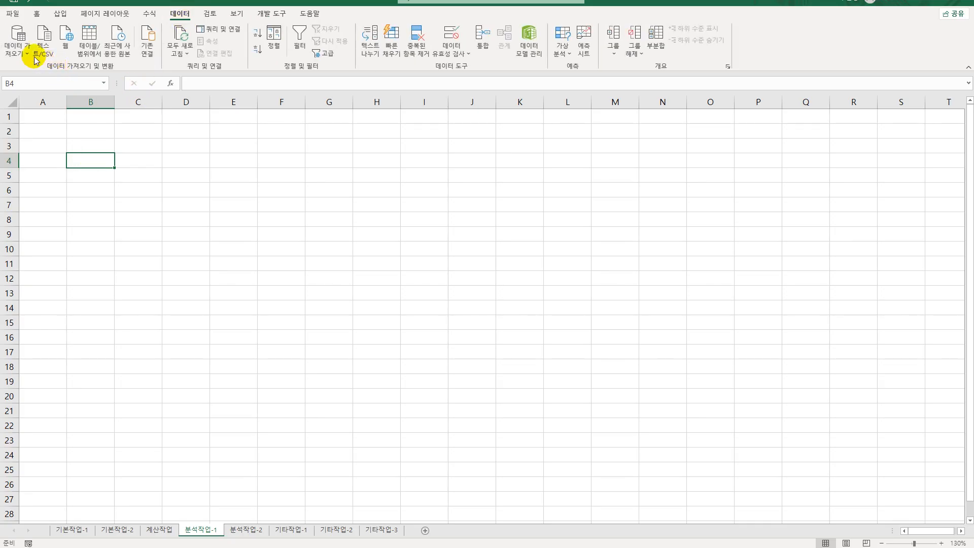
pyautogui.click(20, 49)
pyautogui.moveTo(51, 175)
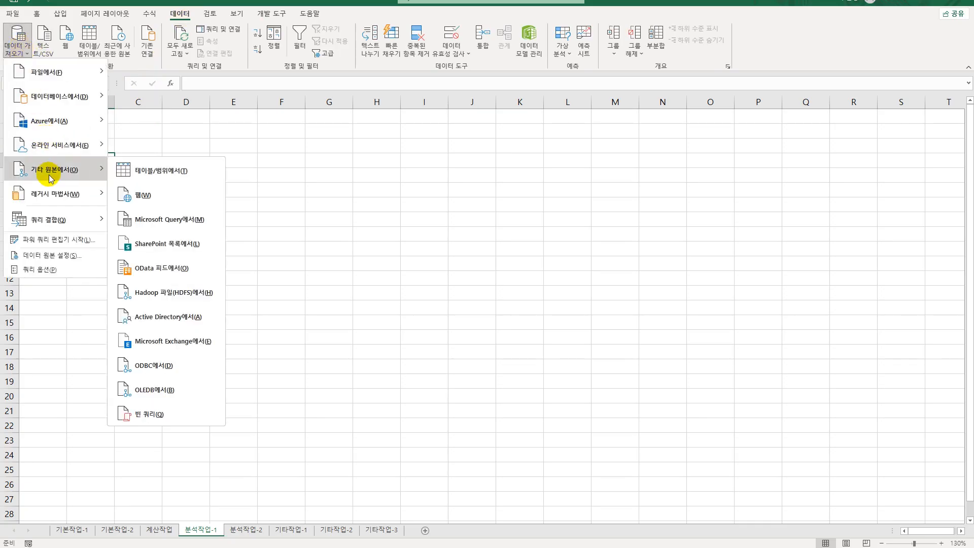
pyautogui.click(172, 229)
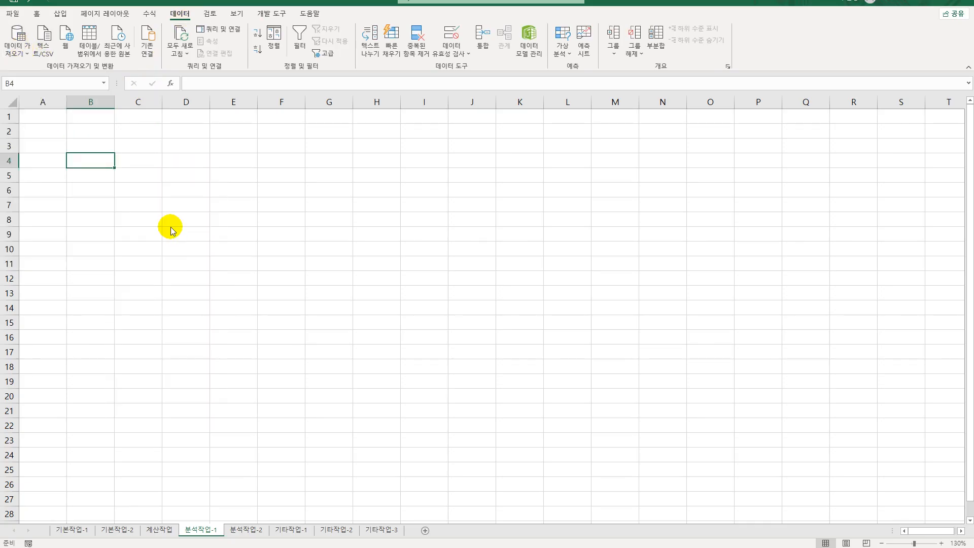
# Step: Choose MS Access Database as the data source and connect to 도시가스.accdb in the 실전모의고사 folder
pyautogui.click(466, 280)
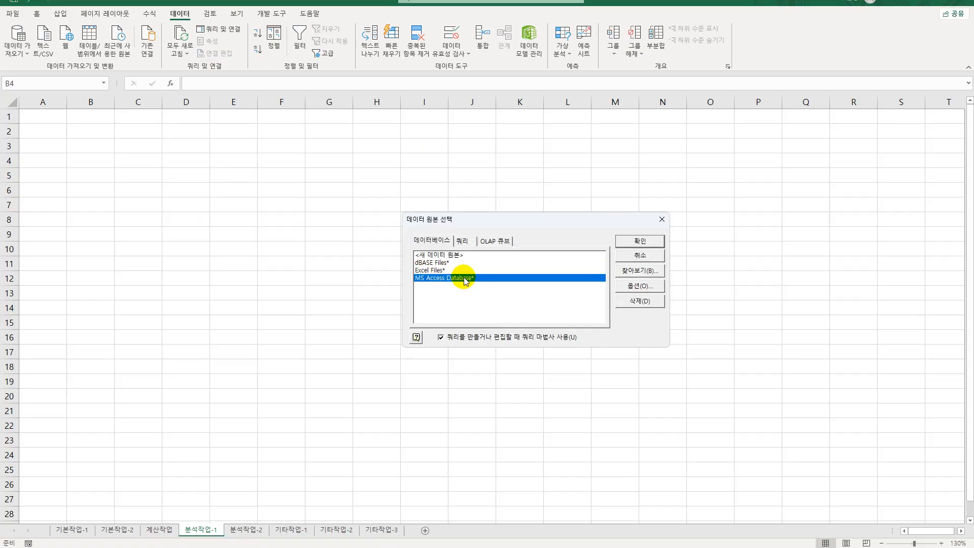
pyautogui.click(640, 241)
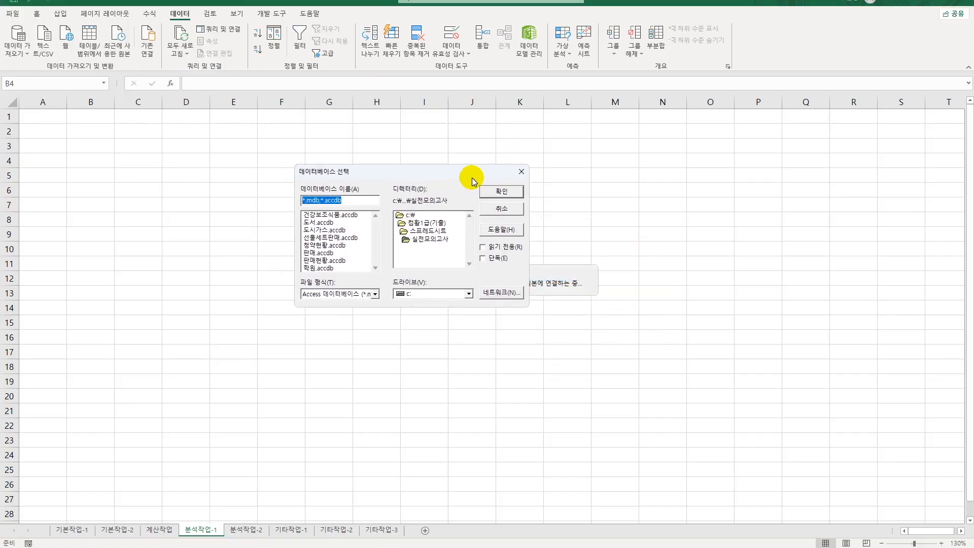
pyautogui.click(335, 230)
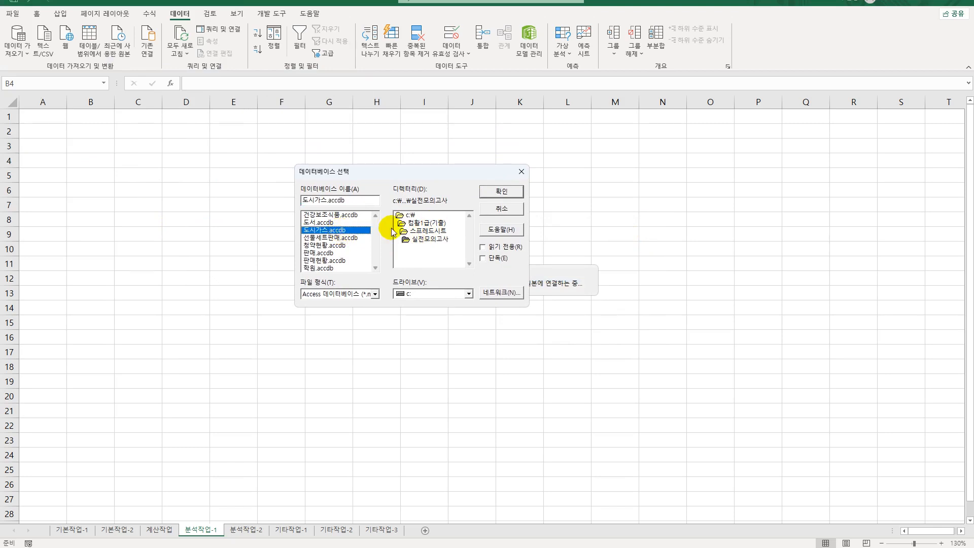
pyautogui.click(502, 197)
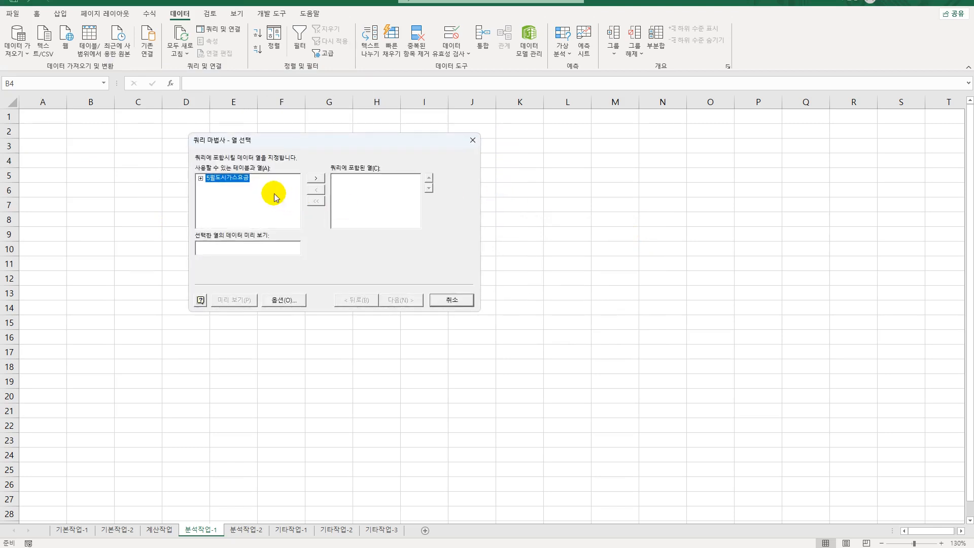
# Step: Include 검침일, 업종, 관할사업소, 사용량 and 사용금액 from the 5월도시가스요금 table in the query and continue to data filtering
pyautogui.doubleClick(211, 178)
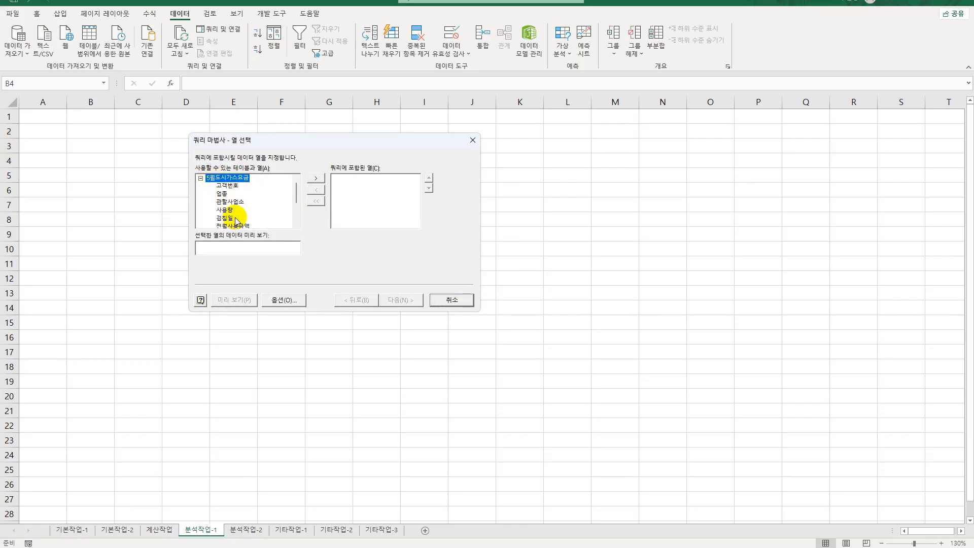
pyautogui.doubleClick(225, 217)
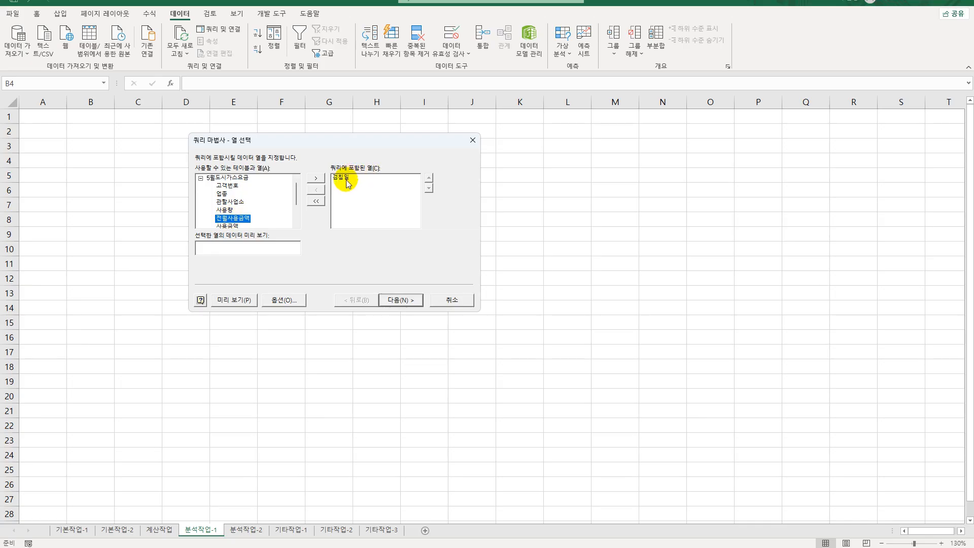
pyautogui.doubleClick(223, 194)
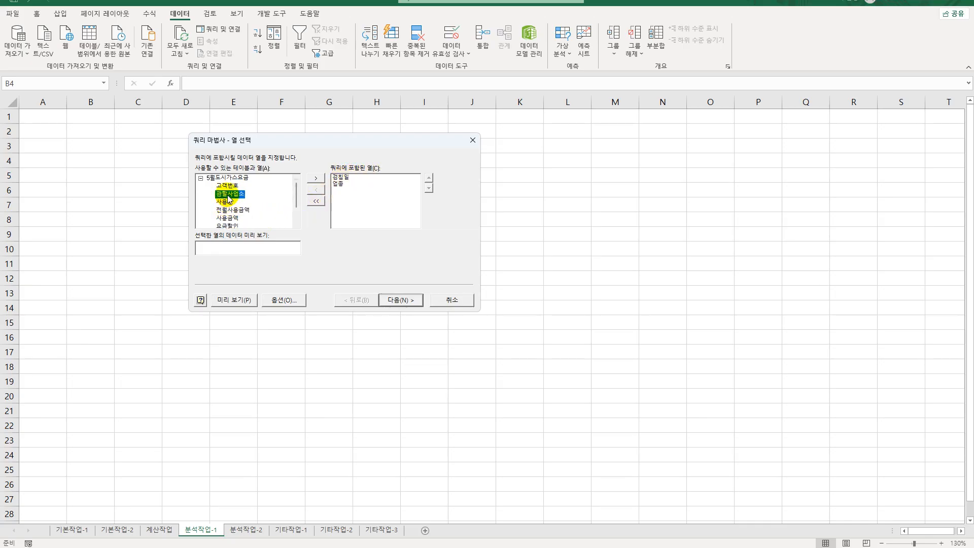
pyautogui.doubleClick(227, 195)
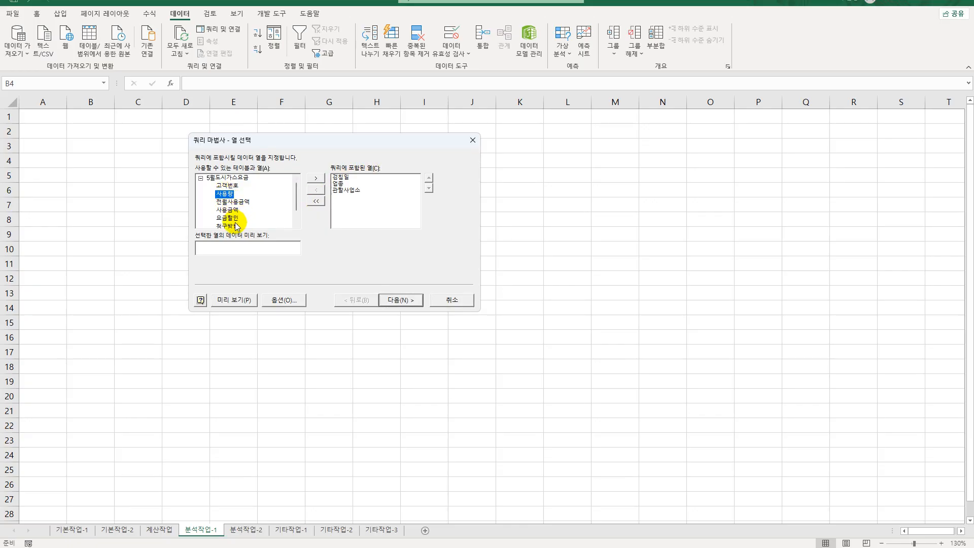
pyautogui.doubleClick(227, 195)
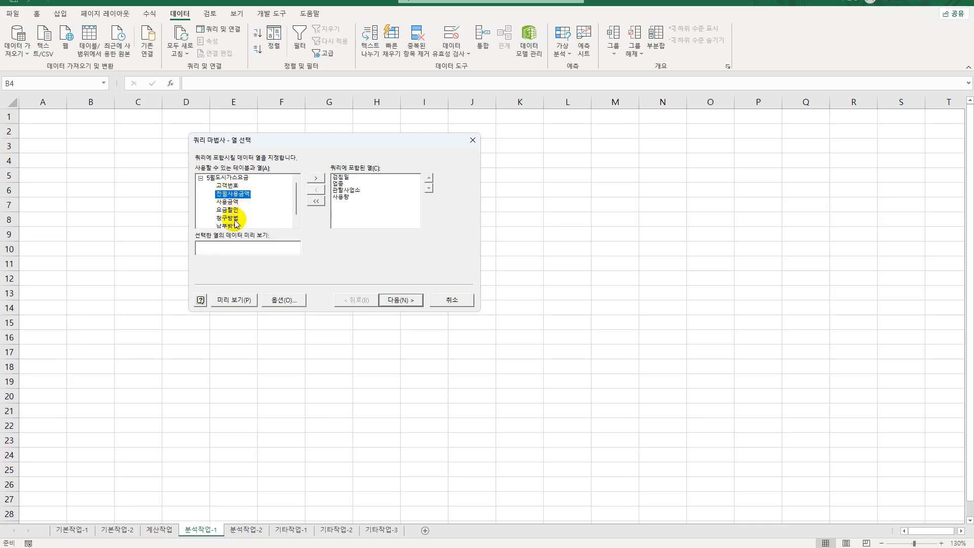
pyautogui.click(230, 203)
pyautogui.doubleClick(232, 205)
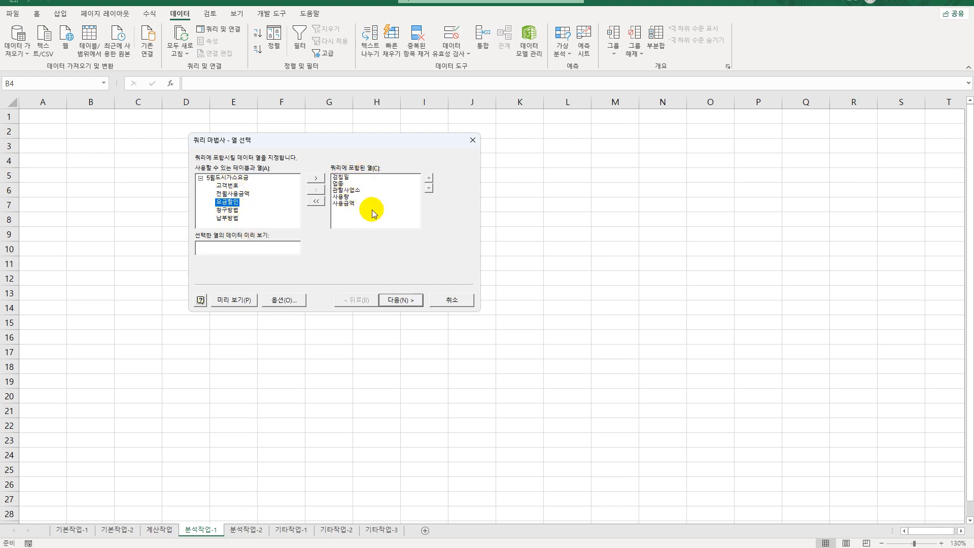
pyautogui.click(408, 301)
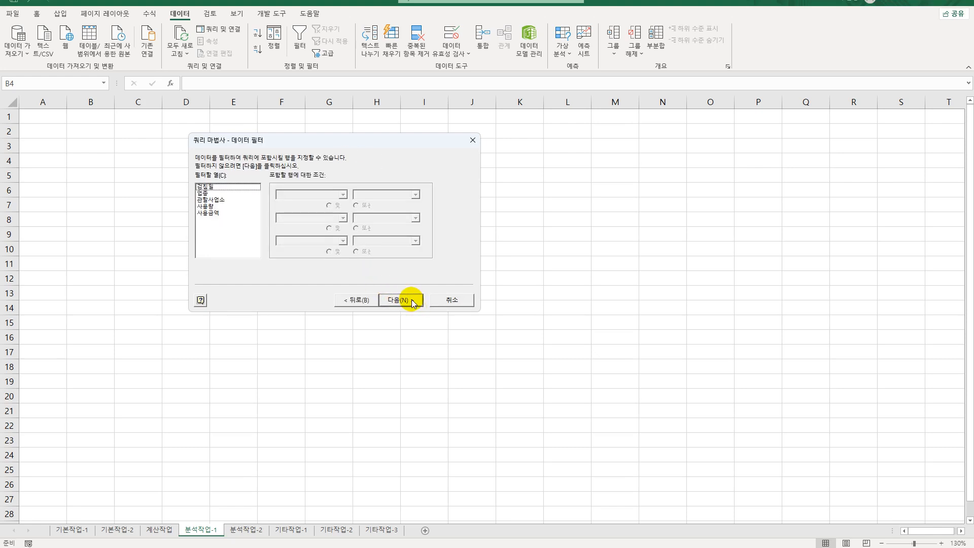
# Step: Finish the query wizard without filtering or sorting and import the data as a PivotTable report at cell B4 of the existing worksheet
pyautogui.click(412, 301)
pyautogui.click(412, 302)
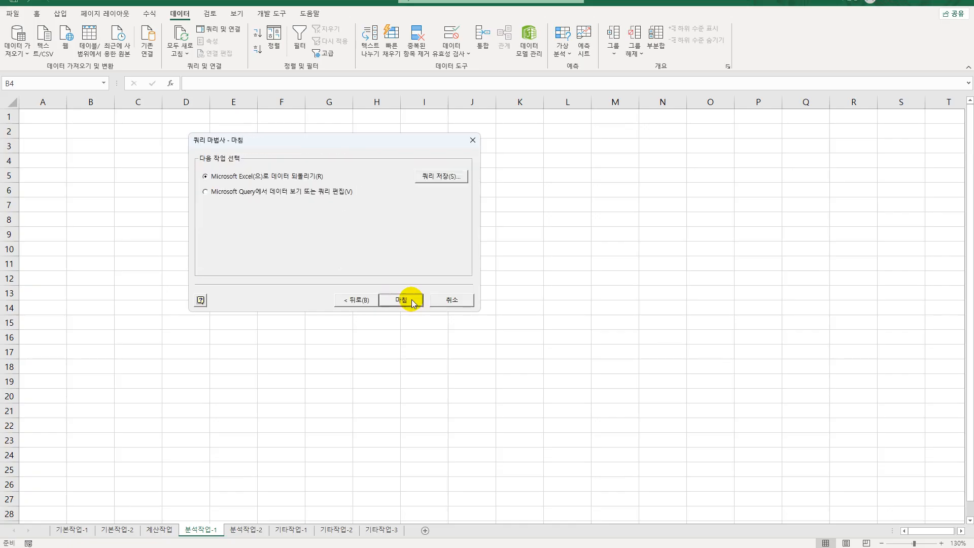
pyautogui.click(412, 301)
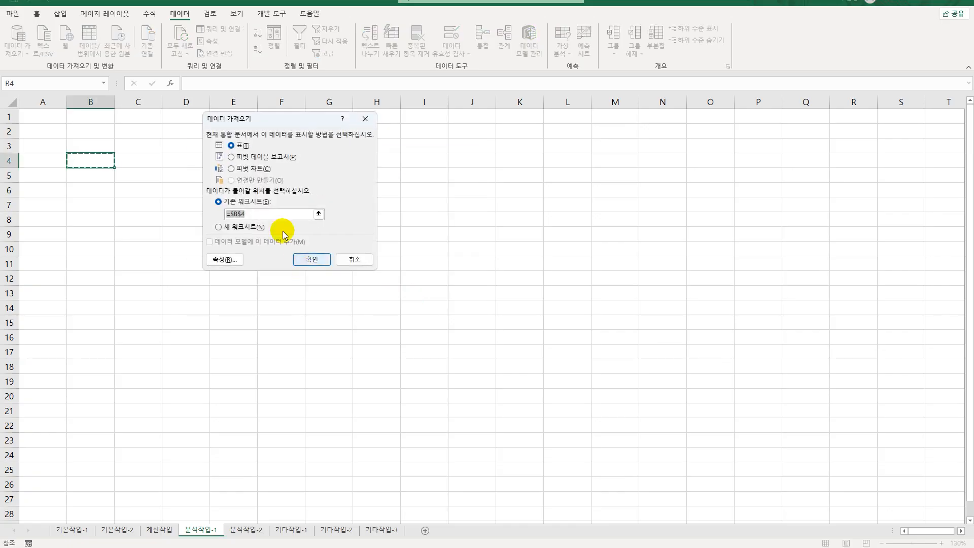
pyautogui.click(264, 160)
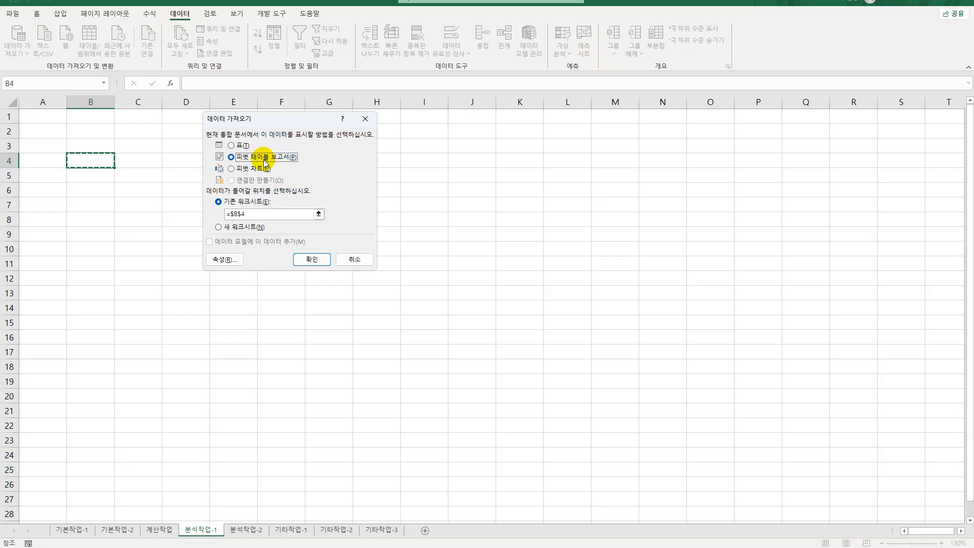
pyautogui.click(310, 260)
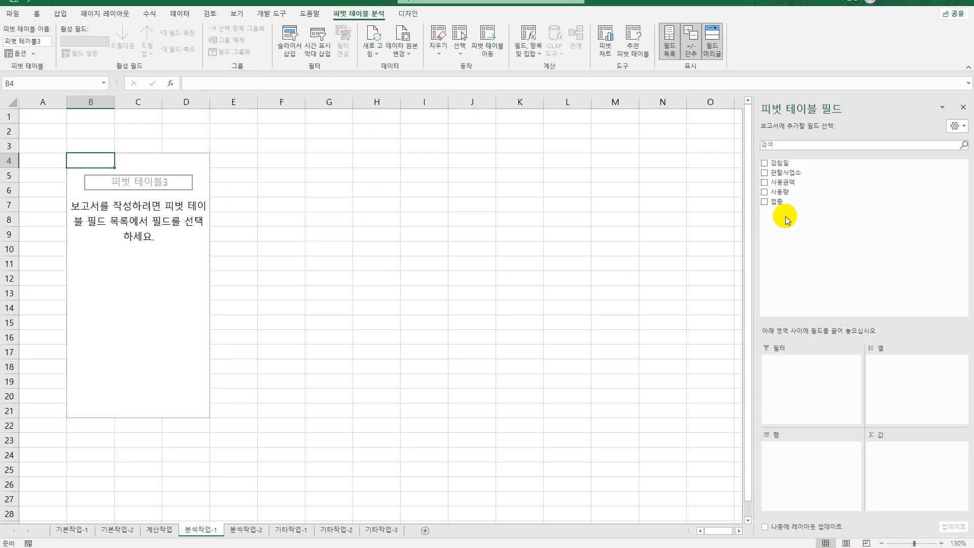
# Step: Place 검침일 in the PivotTable's filter area, and 업종 followed by 관할사업소 in the row area
pyautogui.moveTo(778, 167); pyautogui.dragTo(799, 381)
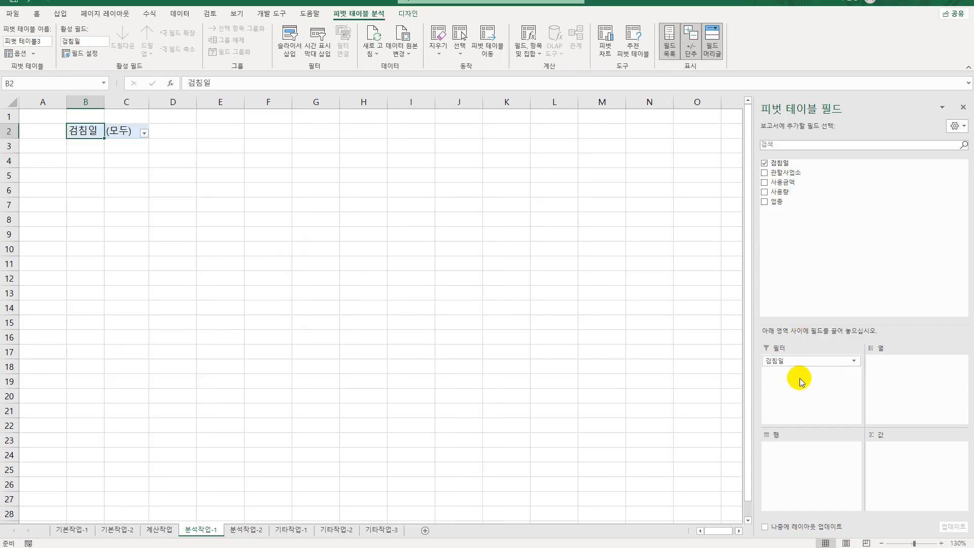
pyautogui.moveTo(792, 202); pyautogui.dragTo(804, 502)
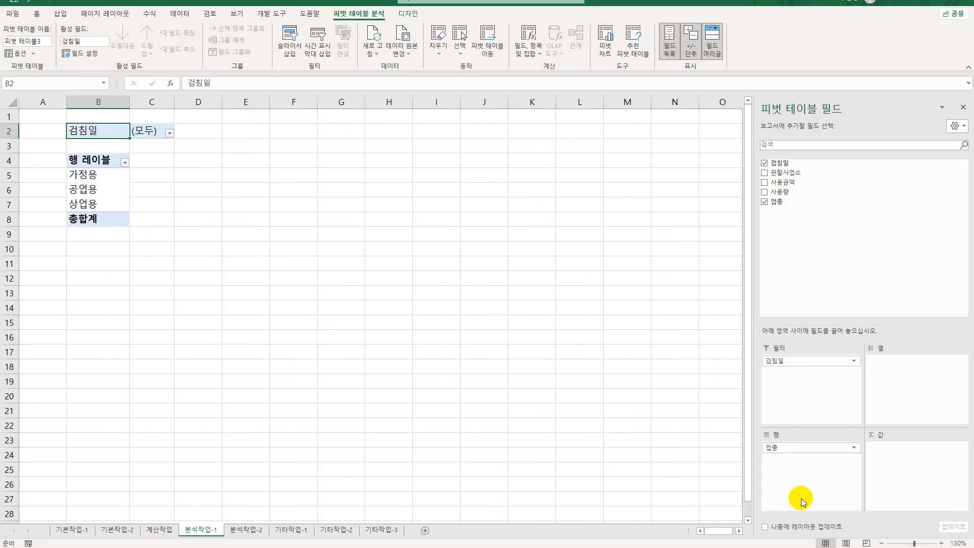
pyautogui.moveTo(796, 179); pyautogui.dragTo(788, 507)
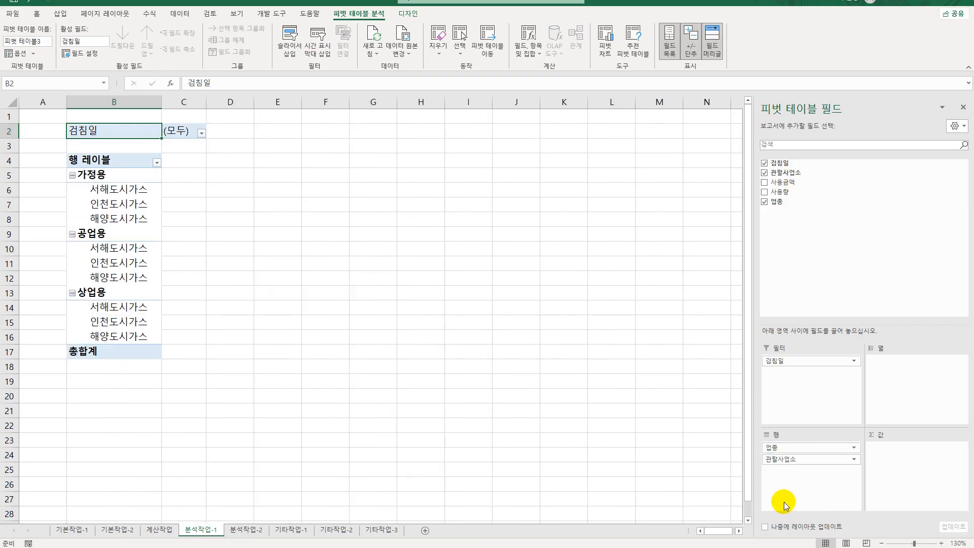
# Step: Add 사용량 once and 사용금액 twice to the PivotTable's values area
pyautogui.moveTo(791, 191); pyautogui.dragTo(896, 466)
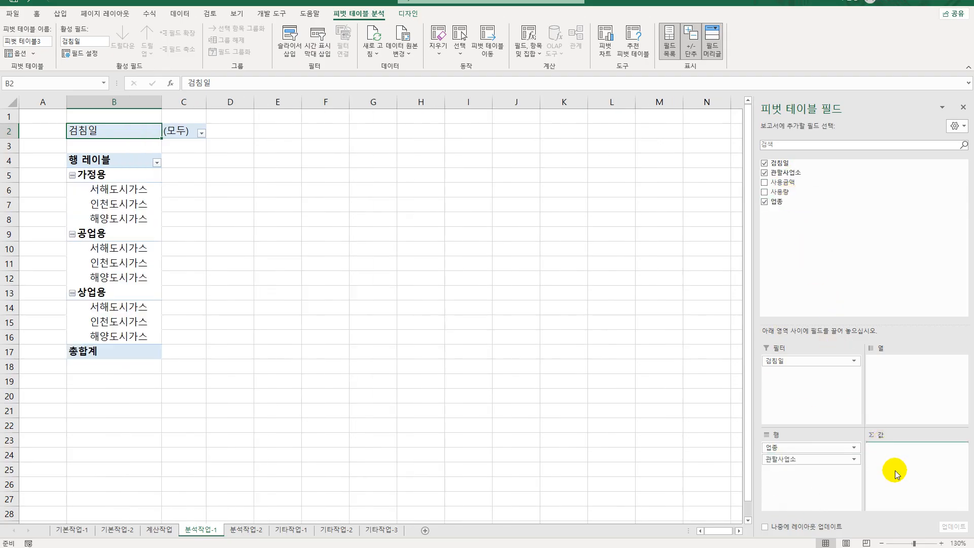
pyautogui.moveTo(794, 183); pyautogui.dragTo(919, 467)
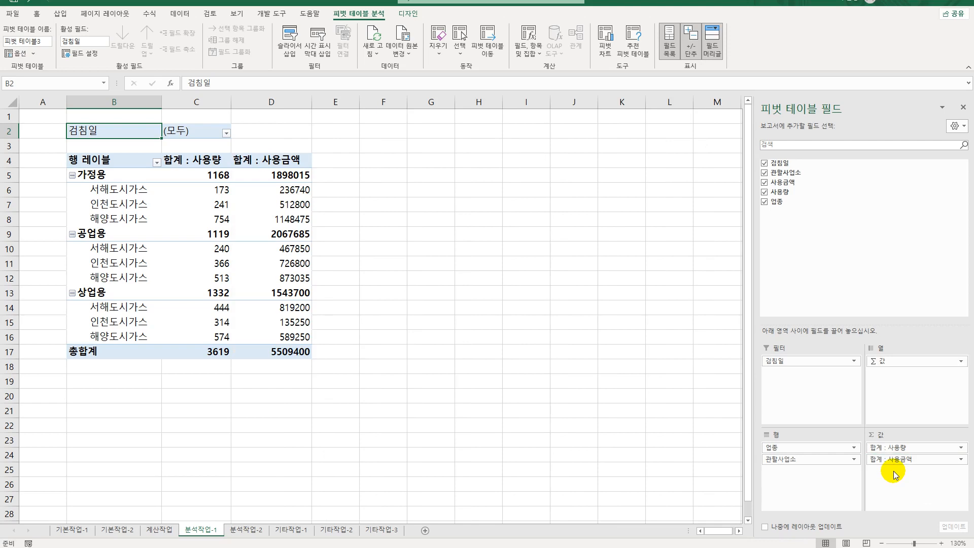
pyautogui.moveTo(893, 459); pyautogui.dragTo(900, 499)
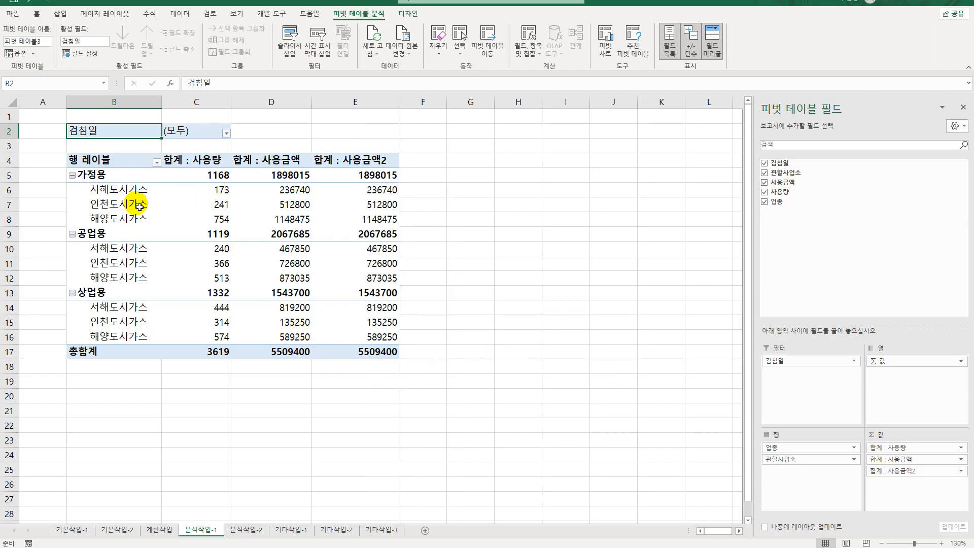
# Step: Change the PivotTable's report layout to outline form
pyautogui.click(111, 156)
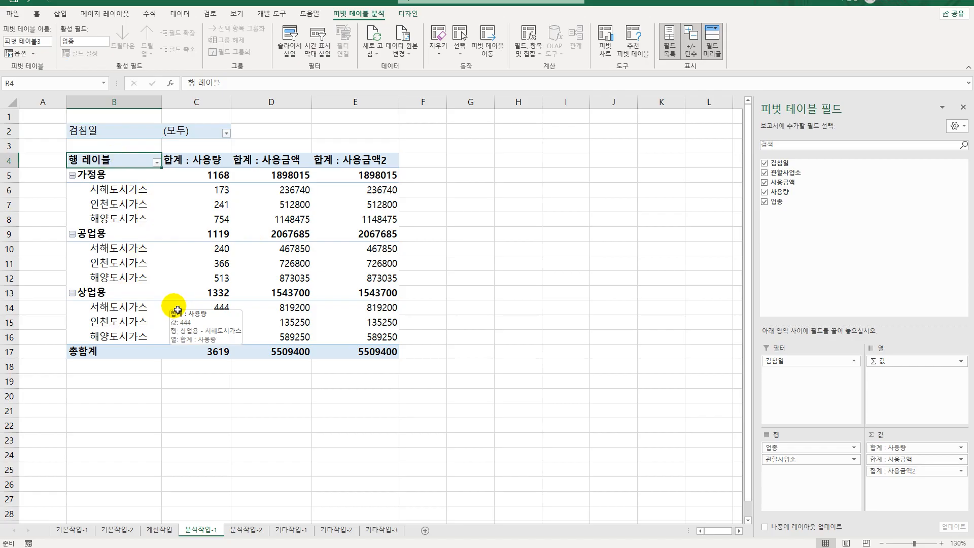
pyautogui.click(406, 15)
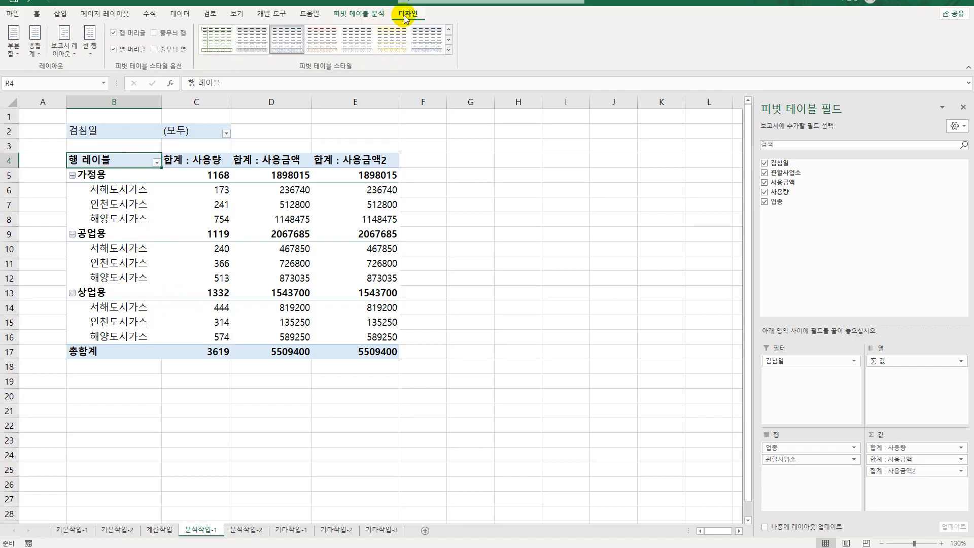
pyautogui.click(64, 43)
pyautogui.click(84, 103)
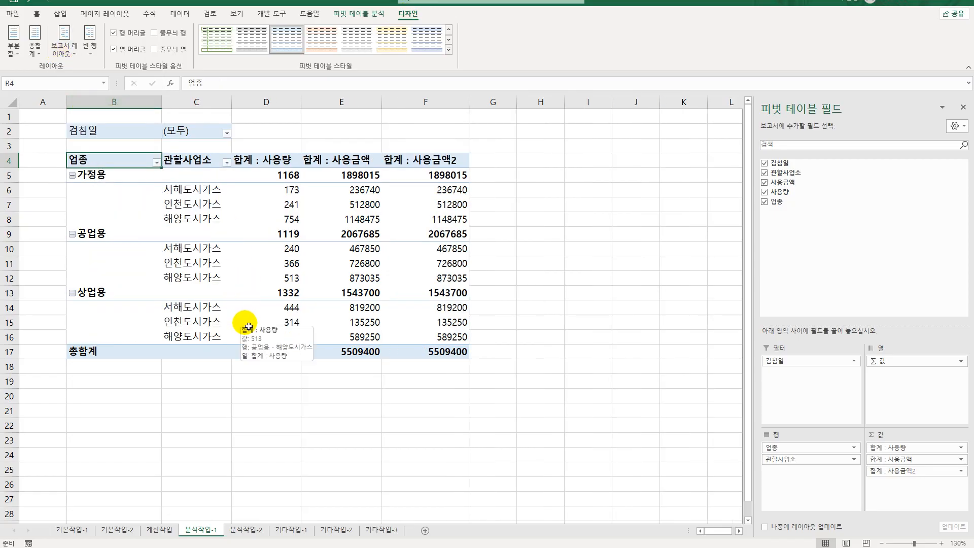
# Step: Set the second 사용금액 value field (합계 : 사용금액2) to show values as 열 합계 비율
pyautogui.click(406, 161)
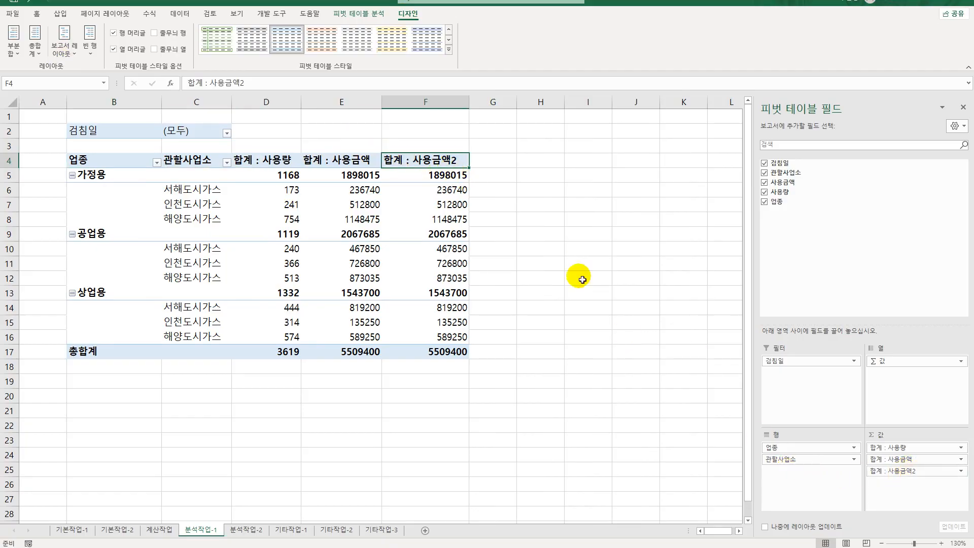
pyautogui.rightClick(414, 162)
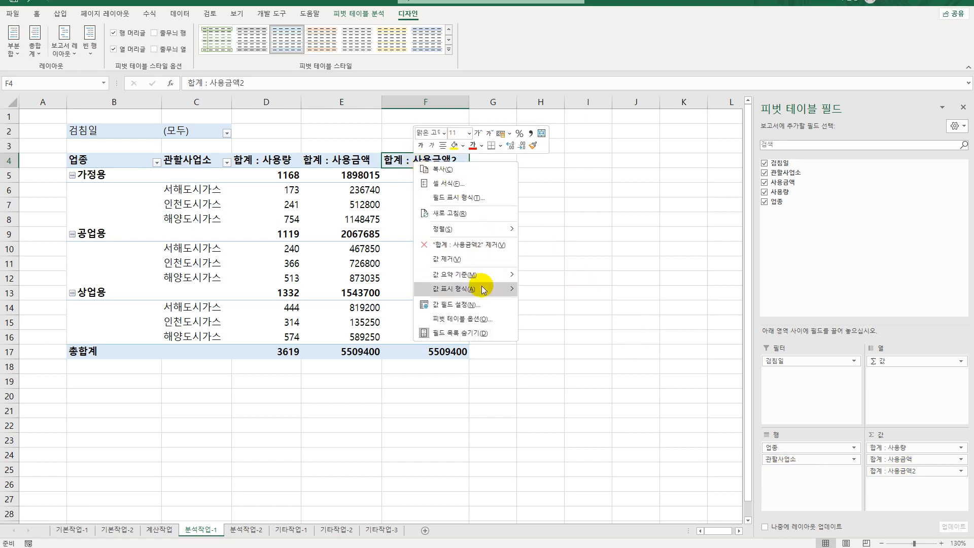
pyautogui.click(455, 304)
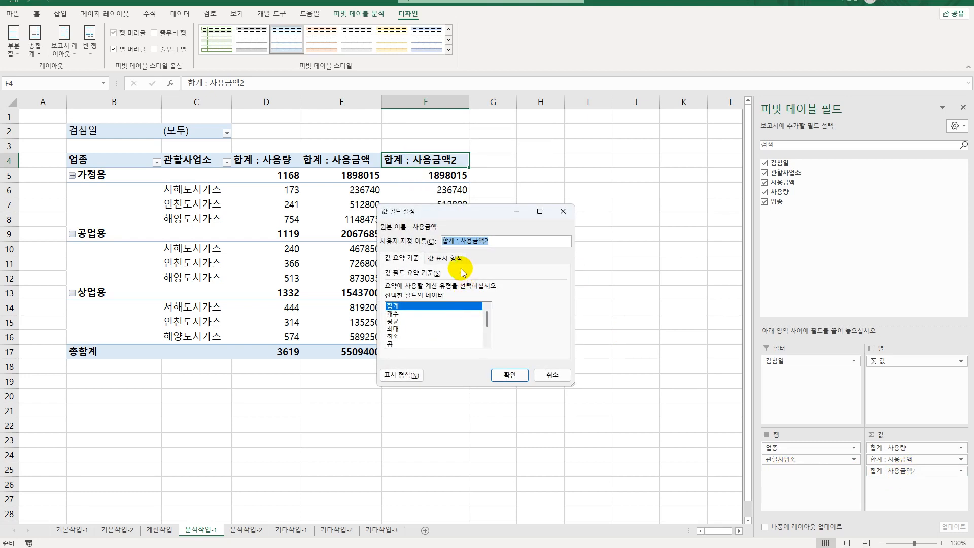
pyautogui.click(454, 258)
pyautogui.click(437, 288)
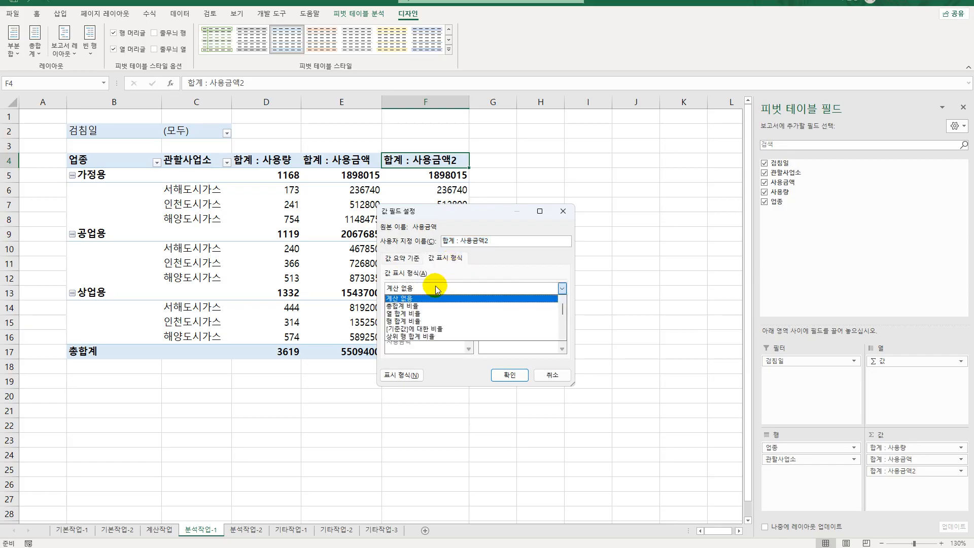
pyautogui.click(443, 315)
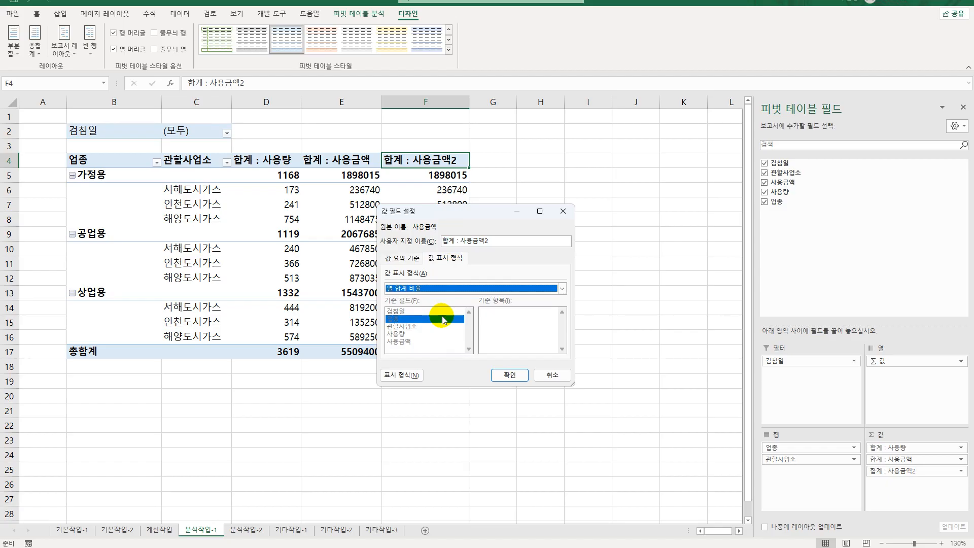
# Step: Give the percentage value field the custom name 사용금액비율 and apply its field settings
pyautogui.moveTo(500, 240); pyautogui.dragTo(360, 220)
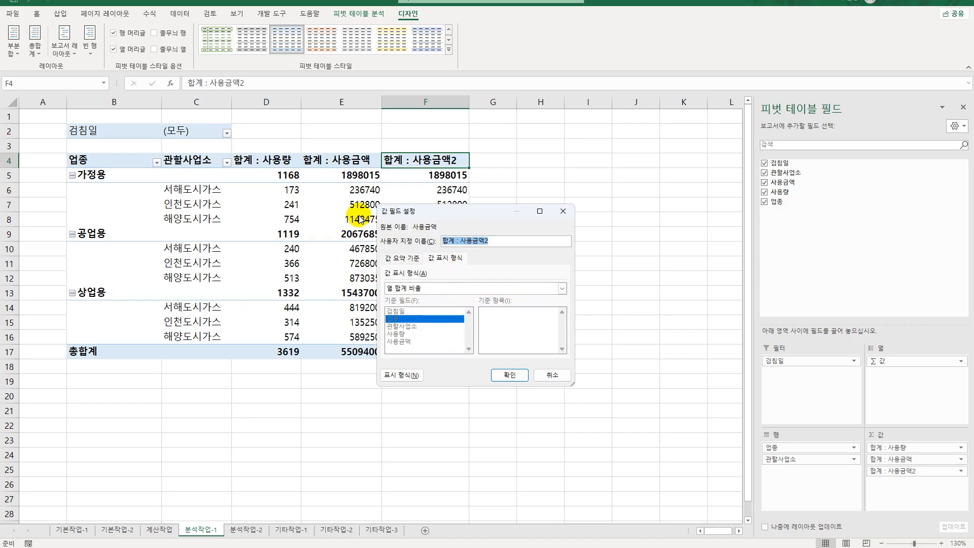
pyautogui.write('t')
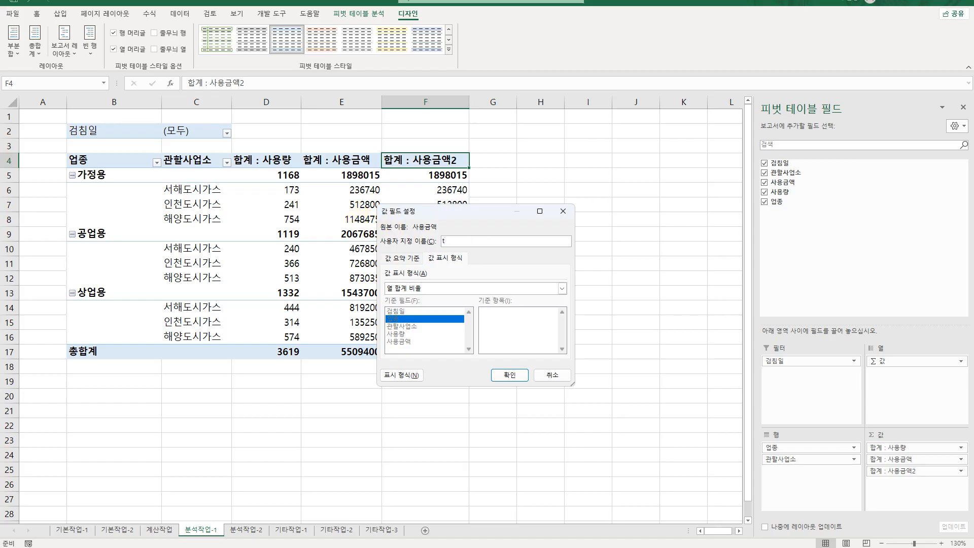
pyautogui.write('용금액')
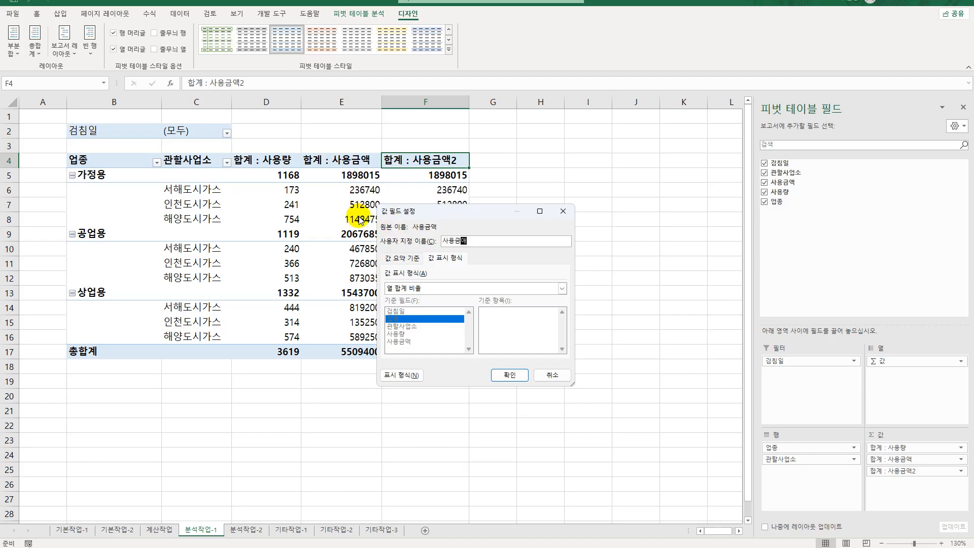
pyautogui.write('비율')
pyautogui.click(505, 374)
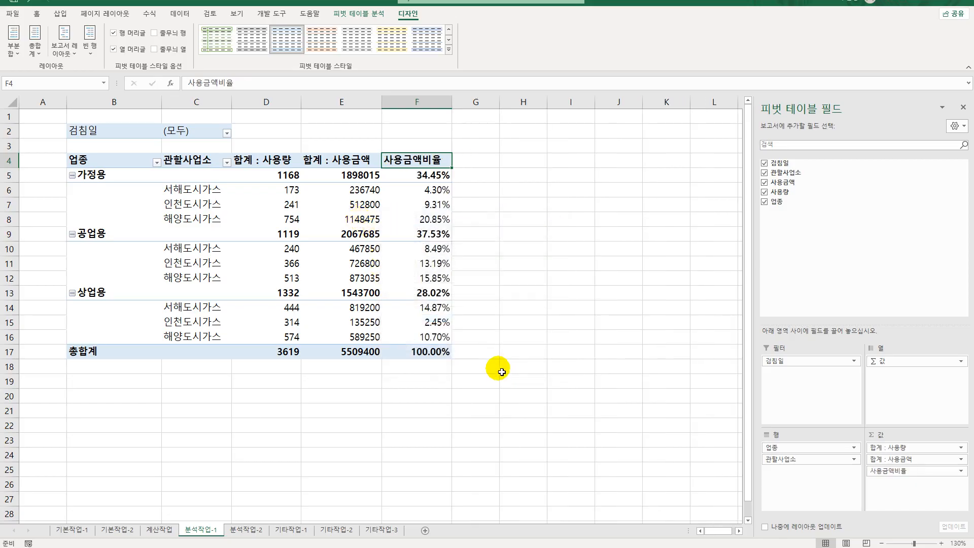
# Step: Format the 합계 : 사용량 value field as 숫자 with the thousands separator through its value field settings
pyautogui.click(272, 164)
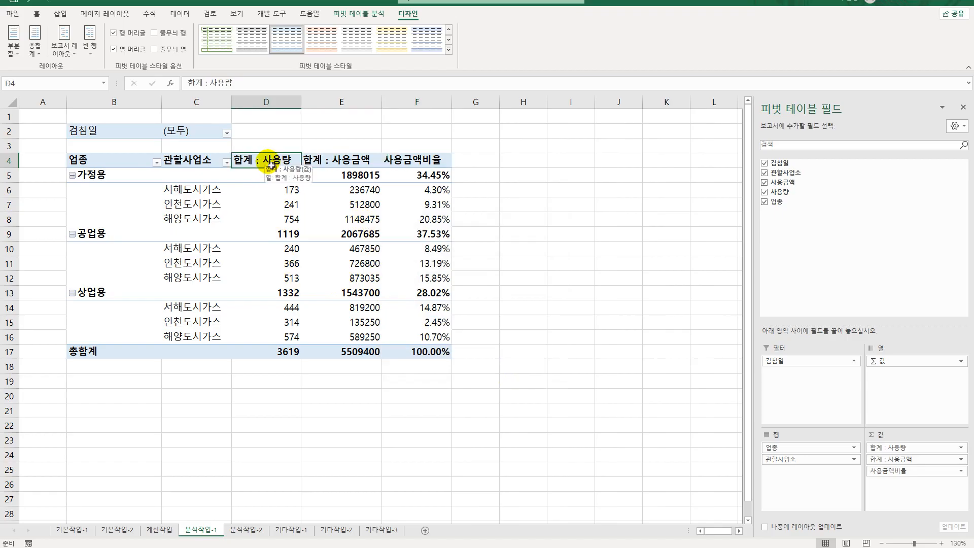
pyautogui.rightClick(272, 165)
pyautogui.click(321, 298)
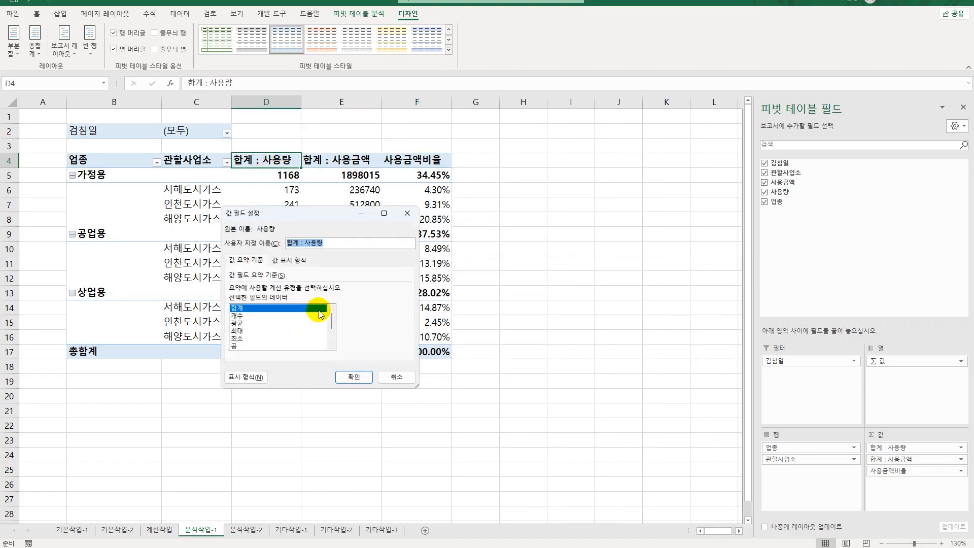
pyautogui.click(245, 378)
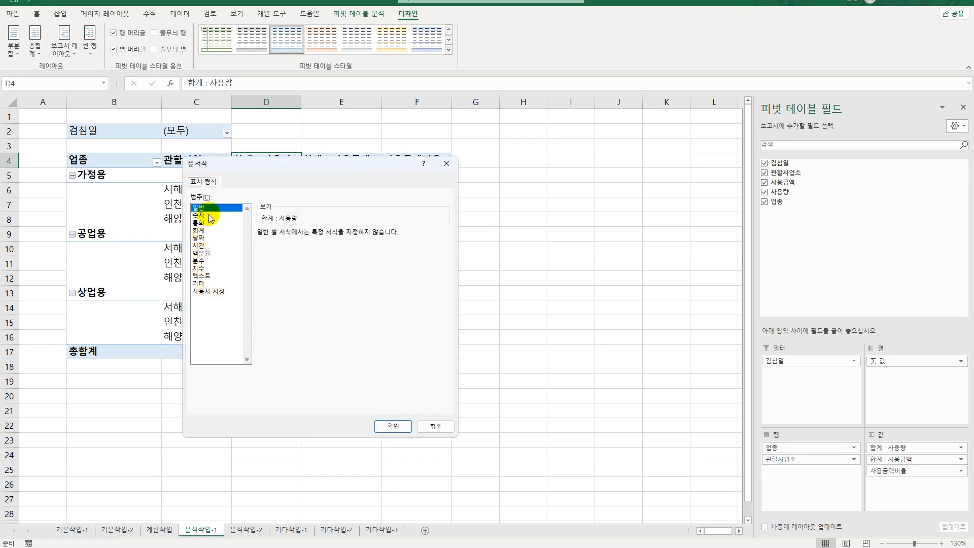
pyautogui.click(209, 216)
pyautogui.click(261, 248)
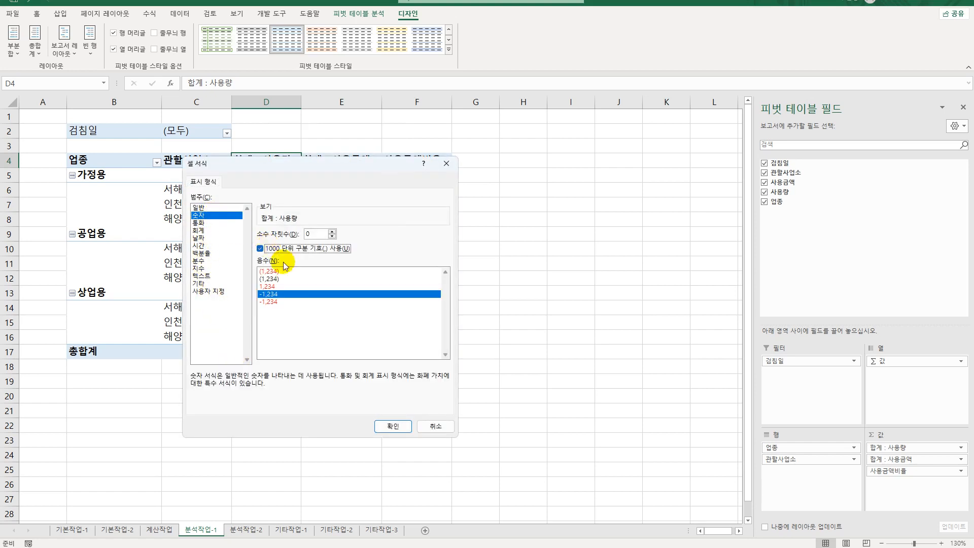
pyautogui.click(392, 426)
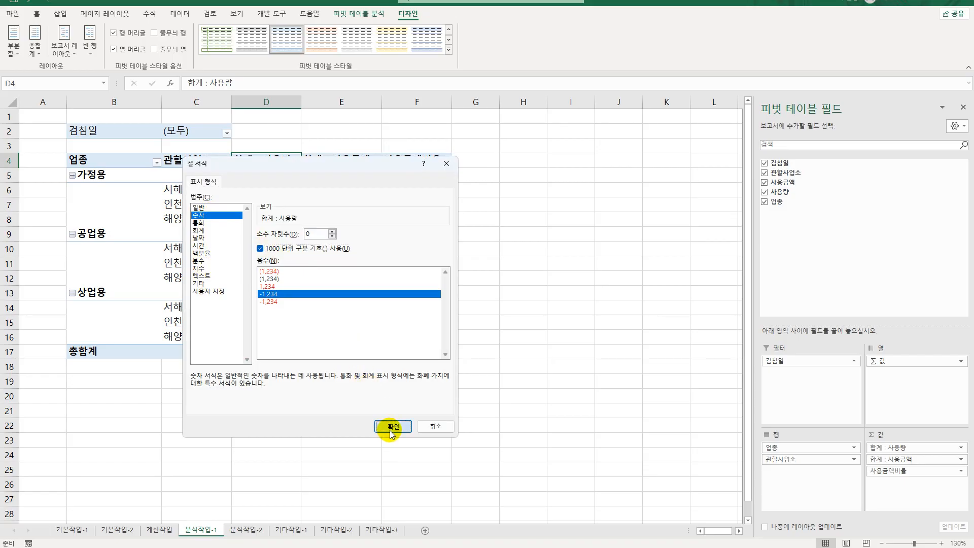
pyautogui.click(354, 374)
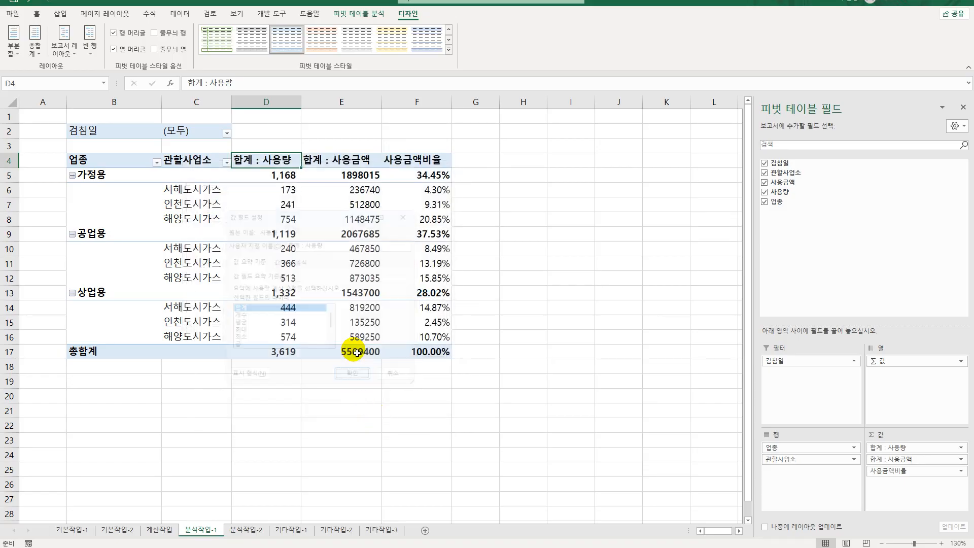
# Step: Format the 합계 : 사용금액 value field as 숫자 with the thousands separator through its value field settings
pyautogui.click(354, 162)
pyautogui.rightClick(353, 162)
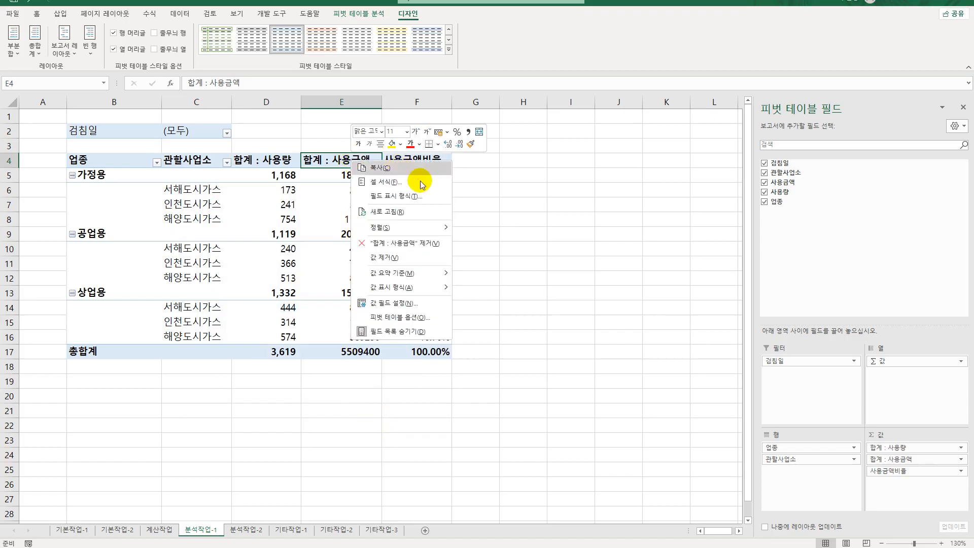
pyautogui.click(419, 303)
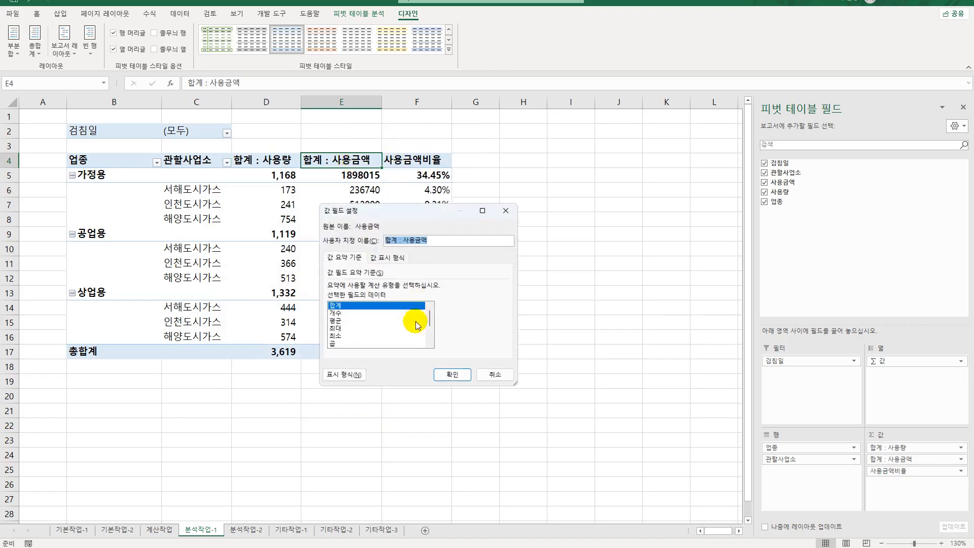
pyautogui.click(355, 374)
pyautogui.click(298, 212)
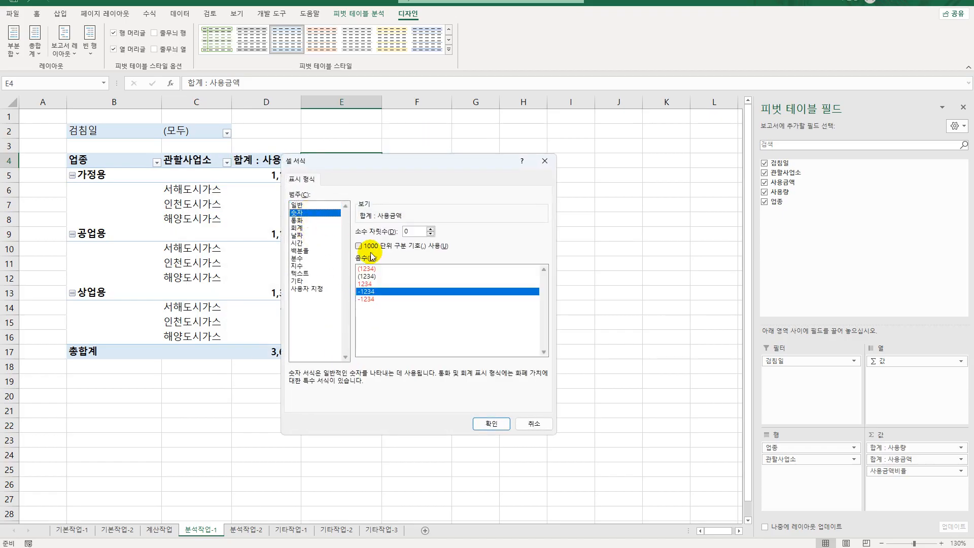
pyautogui.click(359, 246)
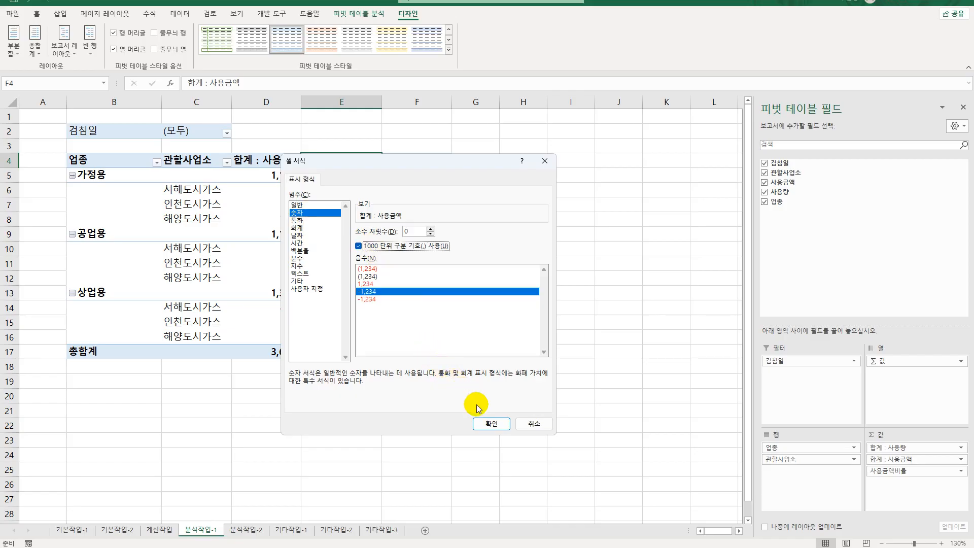
pyautogui.click(490, 423)
pyautogui.click(449, 376)
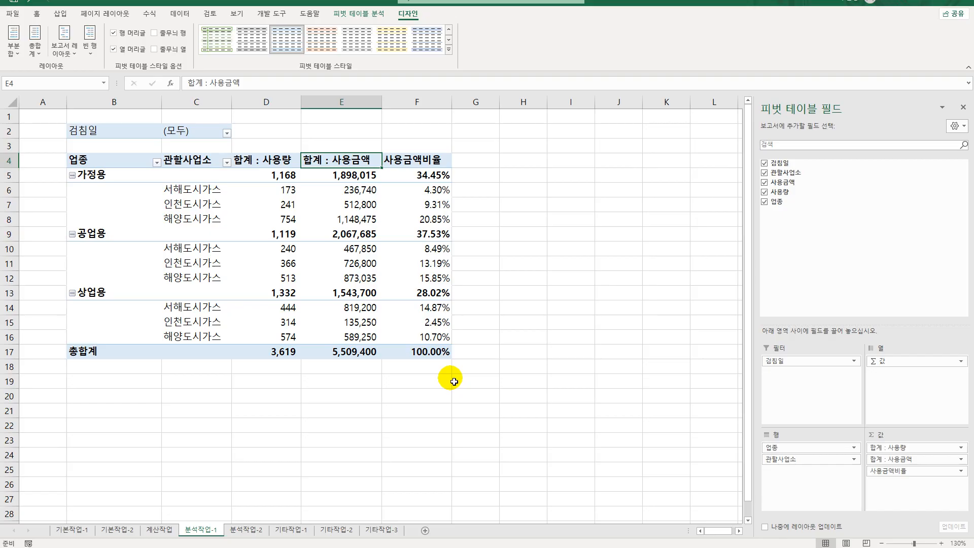
# Step: Apply the orange 중간 PivotTable style with a solid header and shaded group rows, and deselect the PivotTable
pyautogui.click(448, 51)
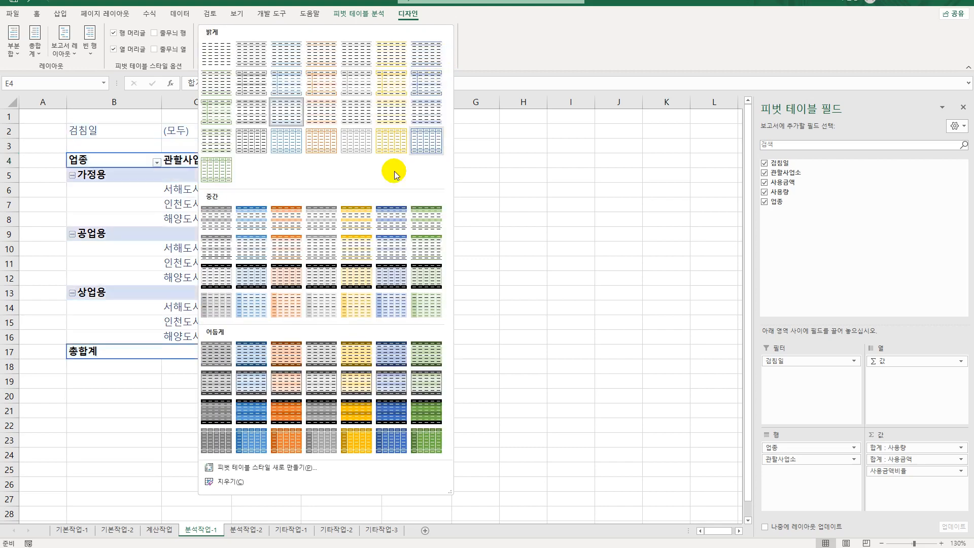
pyautogui.click(282, 254)
pyautogui.click(563, 401)
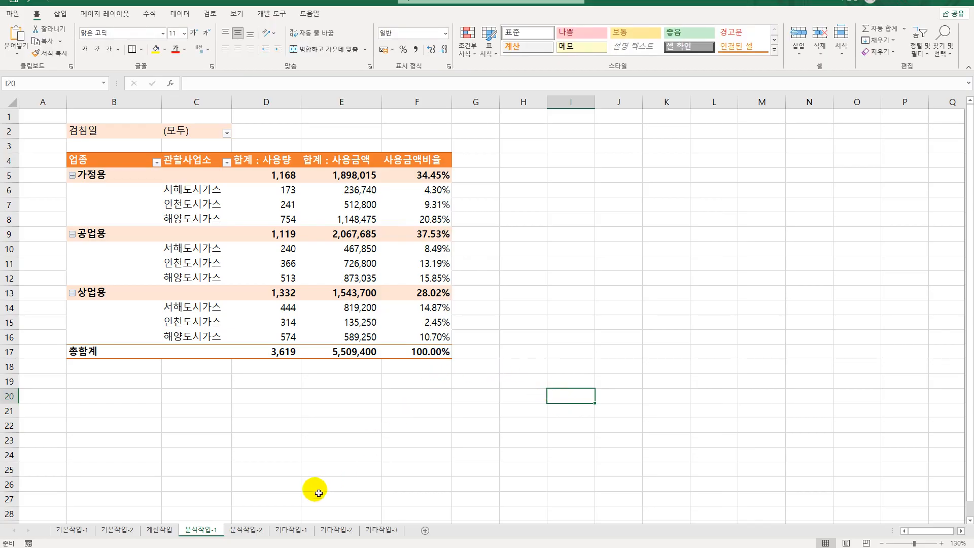
# Step: On sheet 분석작업-2, restrict the 청구방법 cells J4:J22 with a data validation list (목록) of E-mail,우편물,핸드폰
pyautogui.click(252, 535)
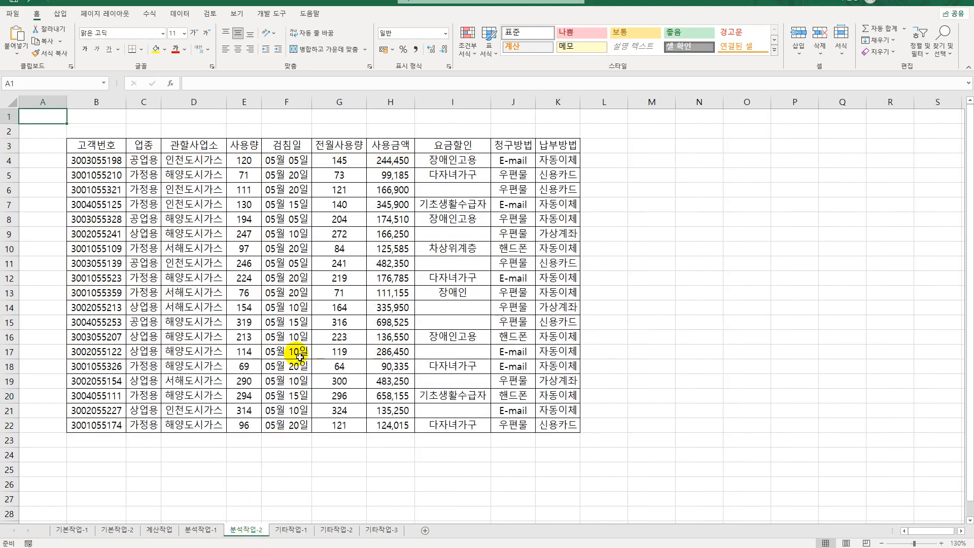
pyautogui.click(304, 261)
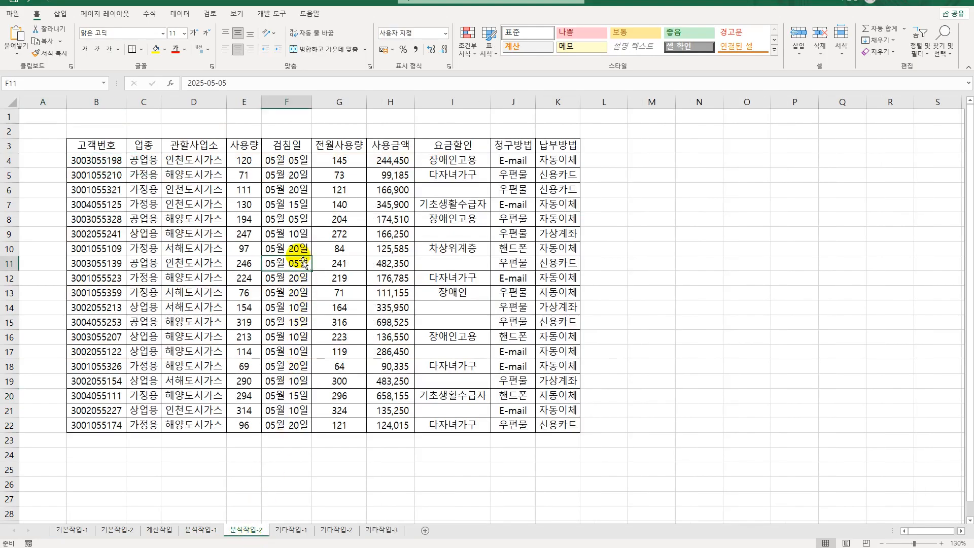
pyautogui.moveTo(509, 160); pyautogui.dragTo(510, 426)
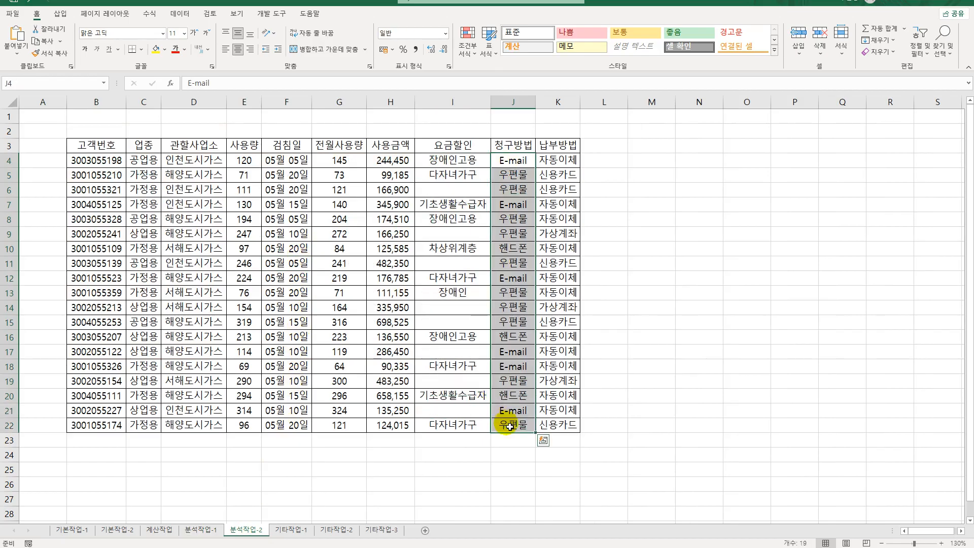
pyautogui.click(180, 14)
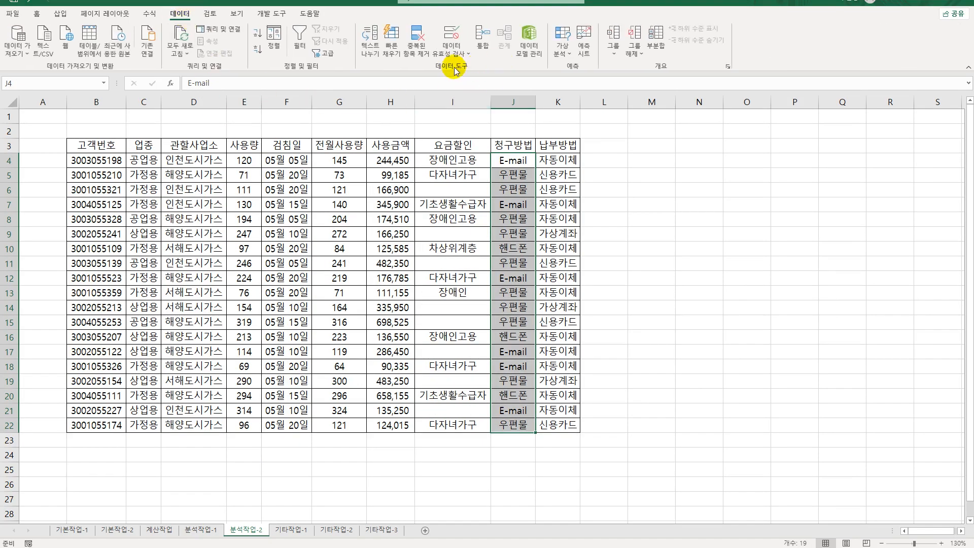
pyautogui.click(451, 35)
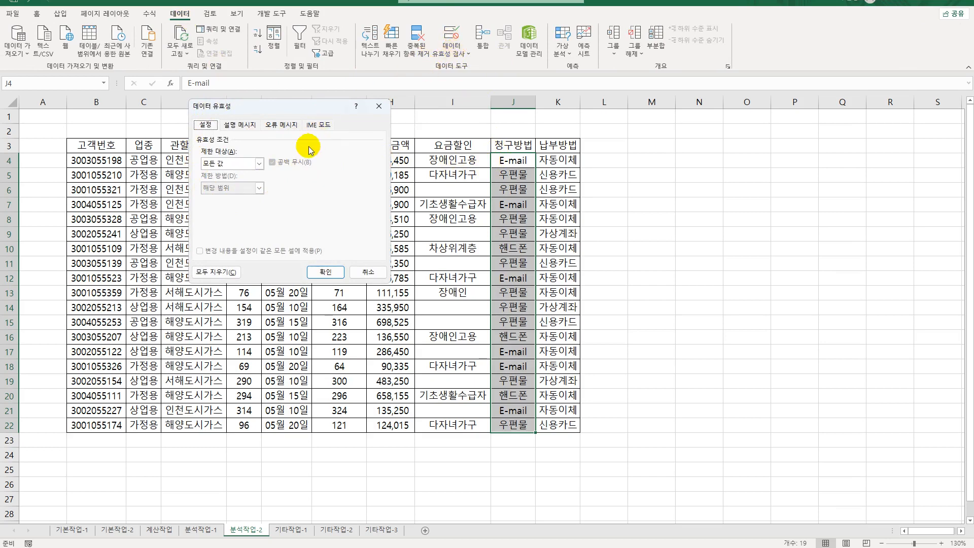
pyautogui.click(259, 163)
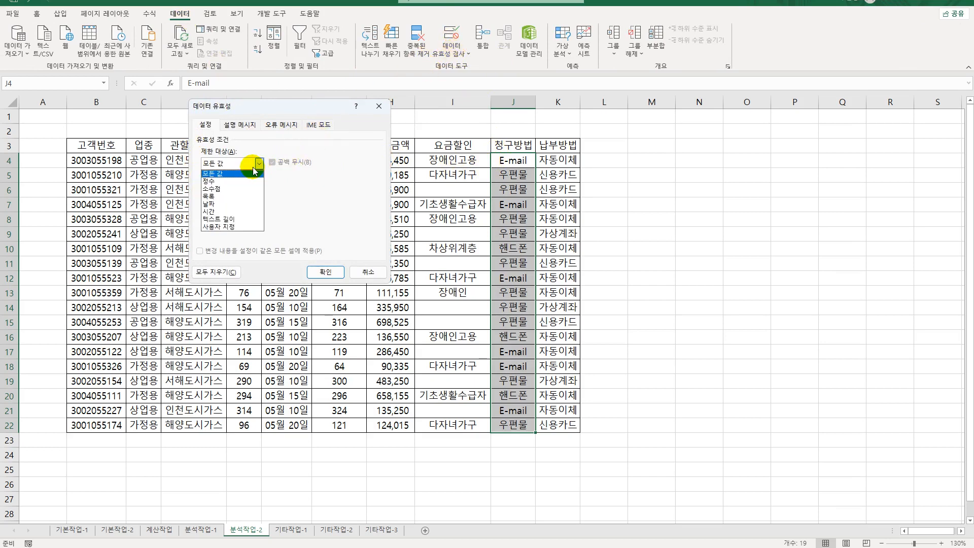
pyautogui.click(235, 197)
pyautogui.click(234, 214)
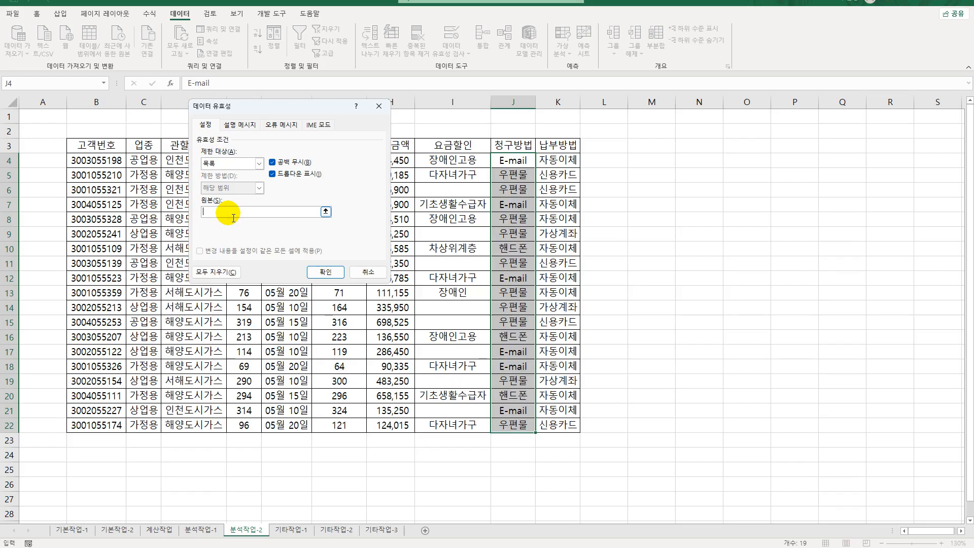
pyautogui.write('e')
pyautogui.press('BackSpace')
pyautogui.write('E-mail,우편물,핸드폰')
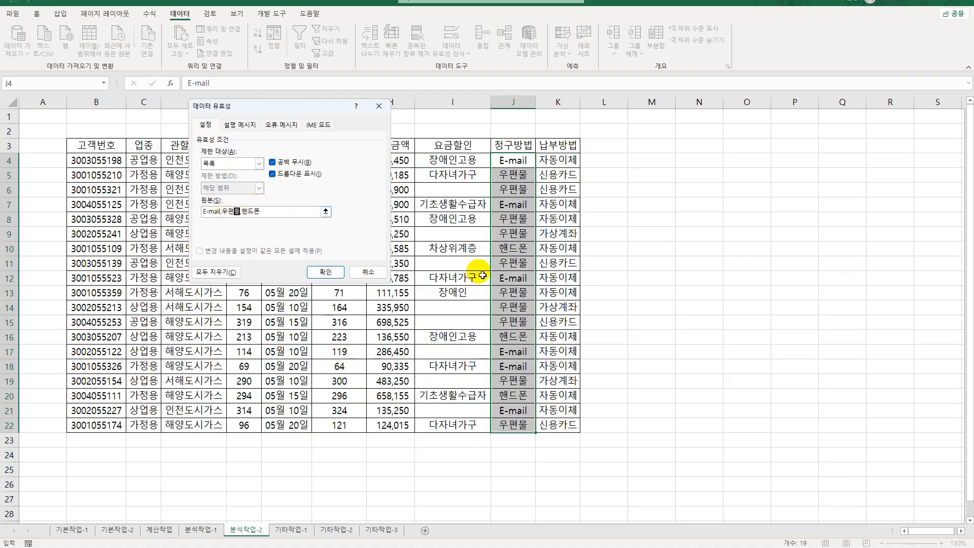
pyautogui.click(285, 217)
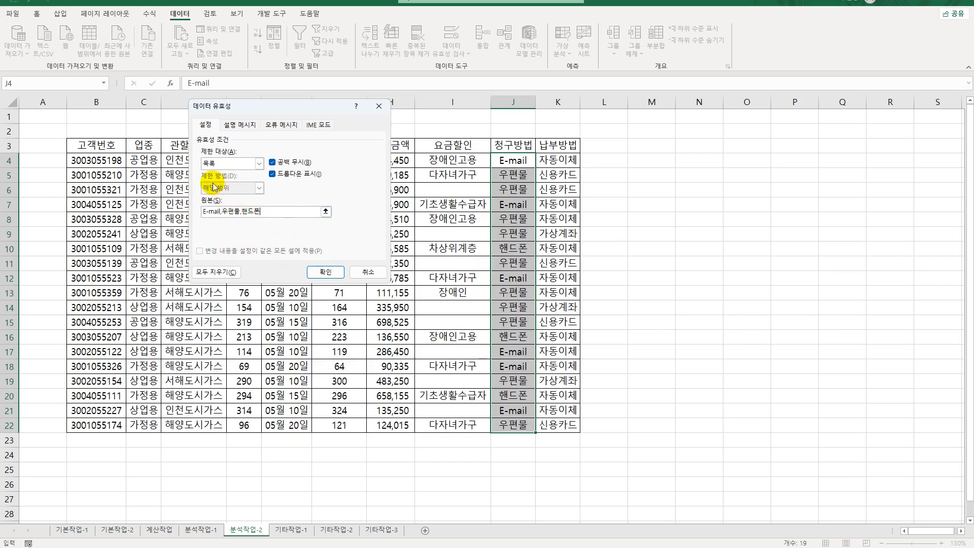
# Step: Give the validation an input message titled 청구방법 종류 with the text "E-mail, 우편물, 핸드폰"
pyautogui.click(237, 127)
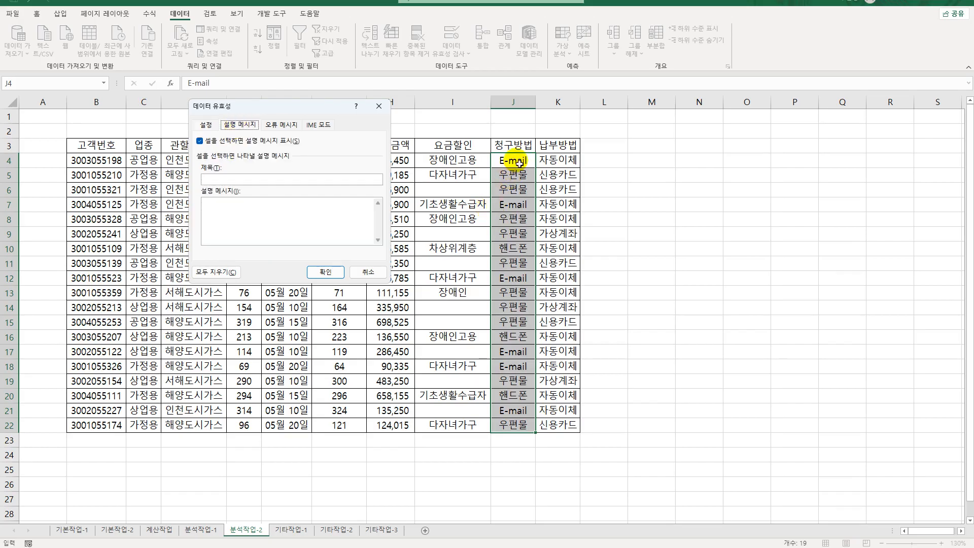
pyautogui.click(275, 179)
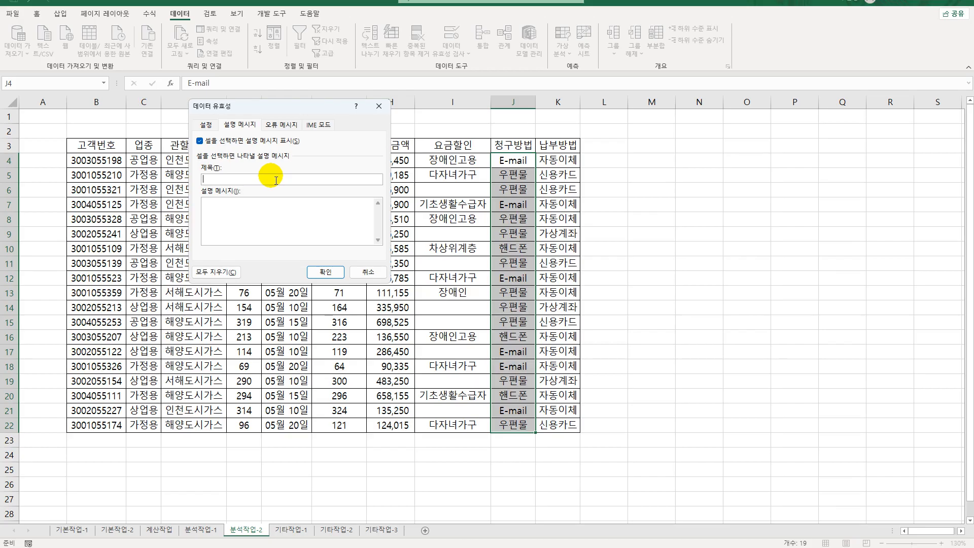
pyautogui.write('청구방법 종류')
pyautogui.press('Tab')
pyautogui.write('ㅌ')
pyautogui.write('-mail')
pyautogui.write(', 우편물,')
pyautogui.write(' 핸드폰')
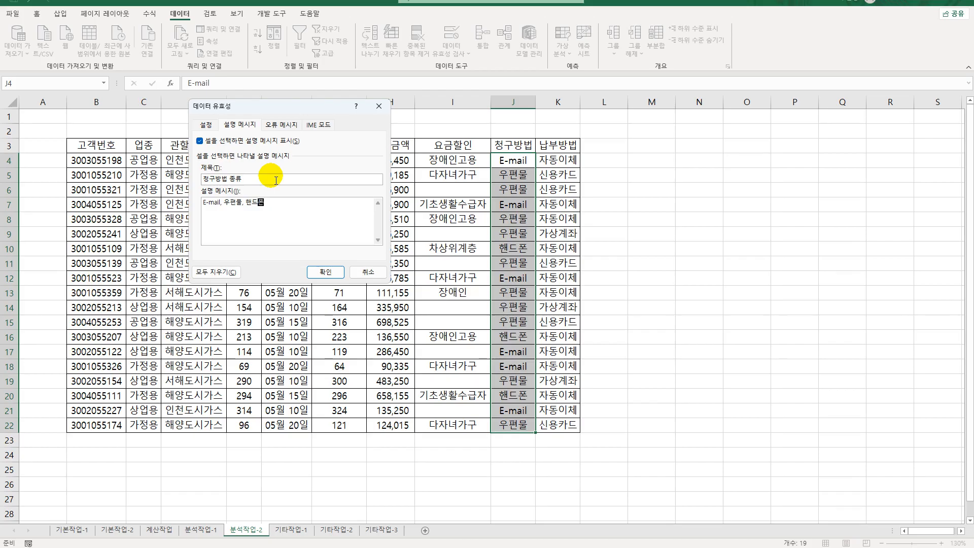
# Step: Add a 중지-style error alert titled 입력오류 with the message "청구방법 목록을 확인한 후 입력하세요." and apply the validation
pyautogui.click(298, 127)
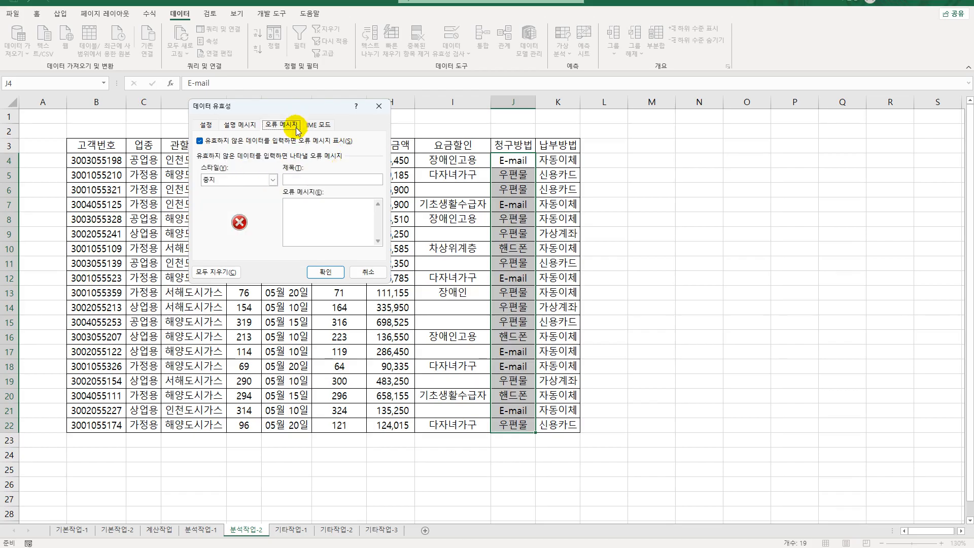
pyautogui.click(289, 180)
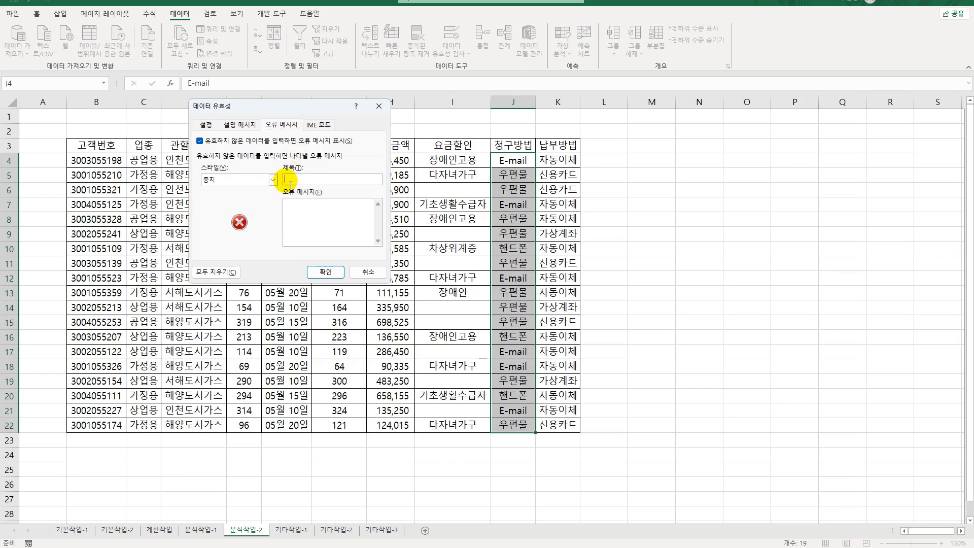
pyautogui.write('입력')
pyautogui.write('을')
pyautogui.write('류')
pyautogui.press('Tab')
pyautogui.write('청구방법 ')
pyautogui.write('ㅁ')
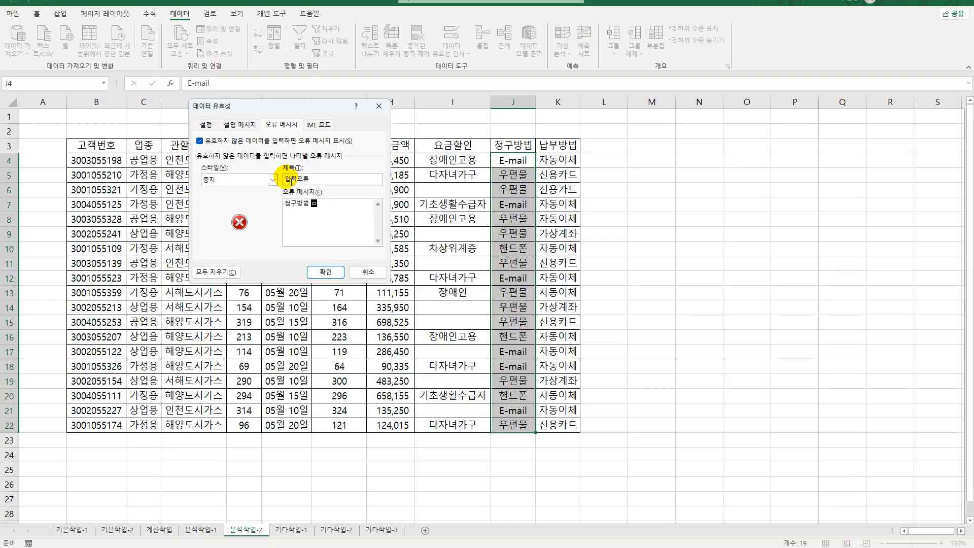
pyautogui.write('목록을 확인한 후')
pyautogui.write(' 입력하세요.')
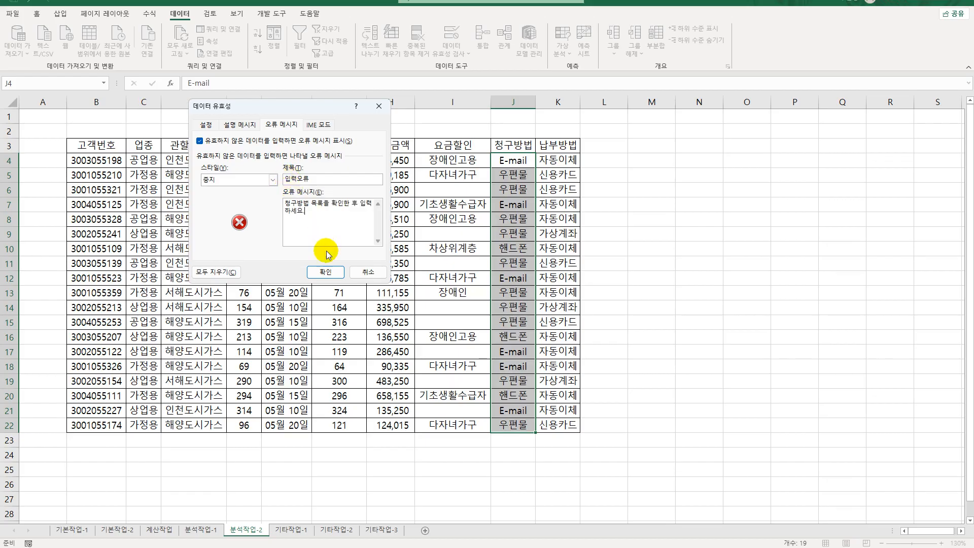
pyautogui.click(325, 272)
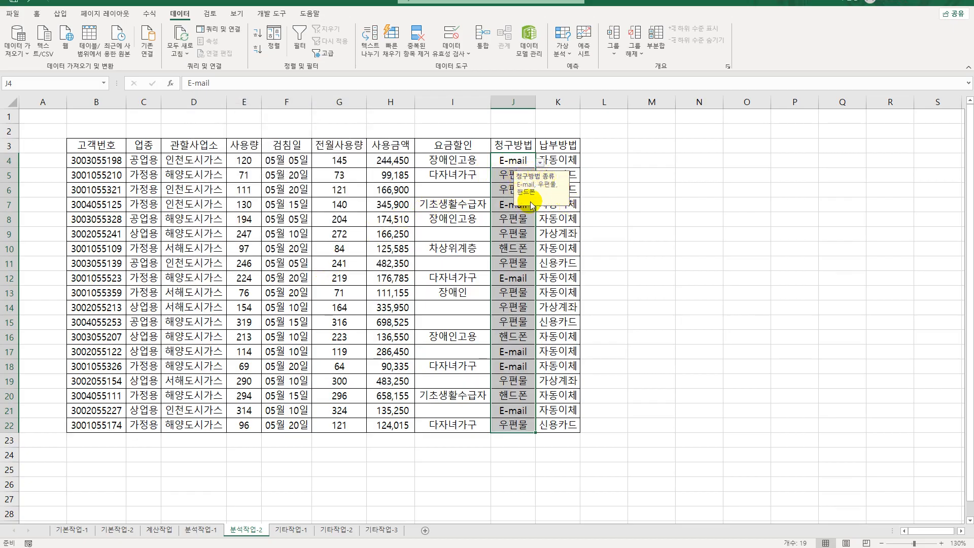
pyautogui.click(523, 166)
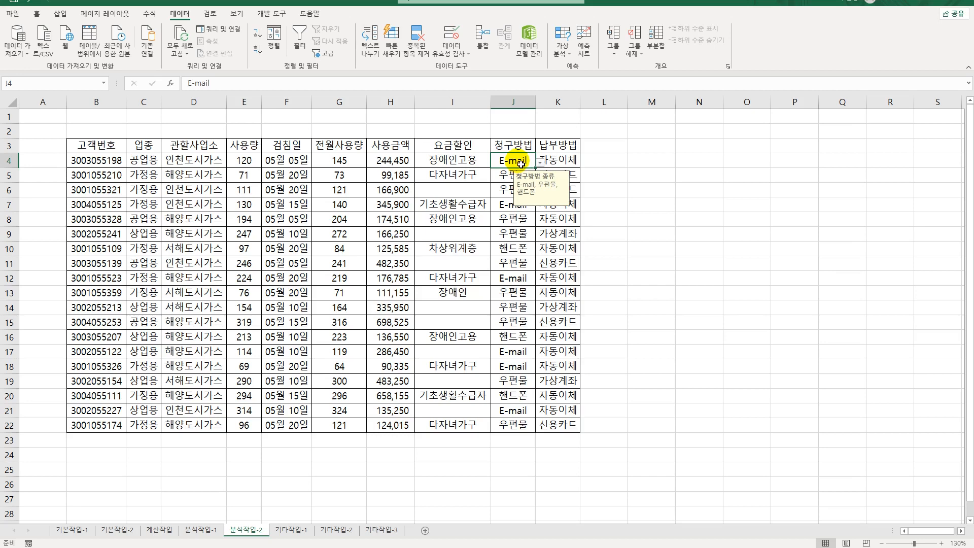
# Step: Turn on filtering for the table headers and open the custom number filter for the 사용금액 column
pyautogui.click(343, 146)
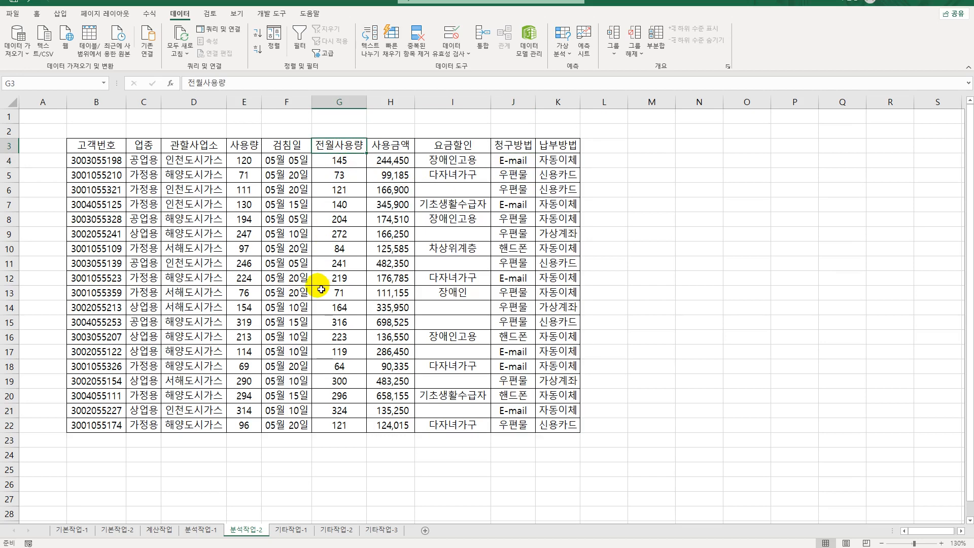
pyautogui.click(301, 51)
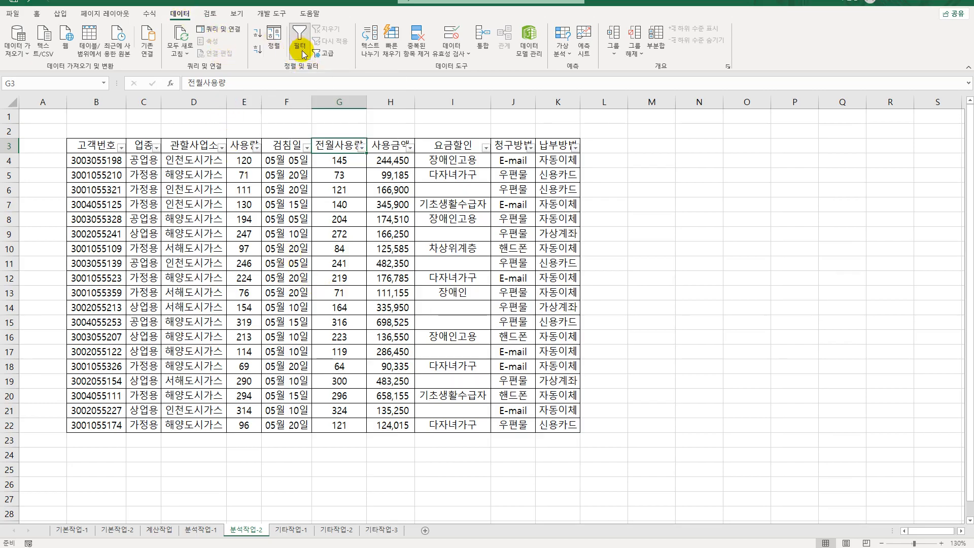
pyautogui.click(395, 148)
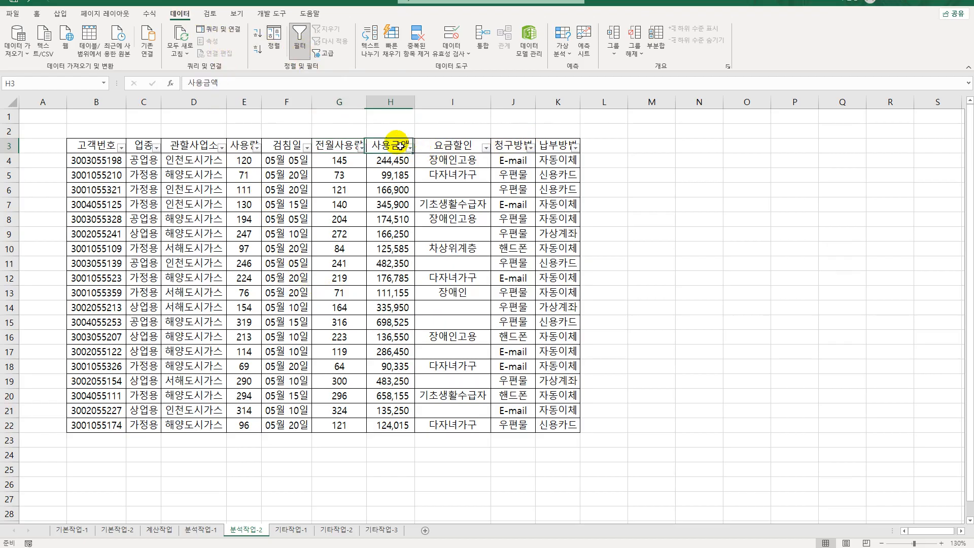
pyautogui.click(410, 148)
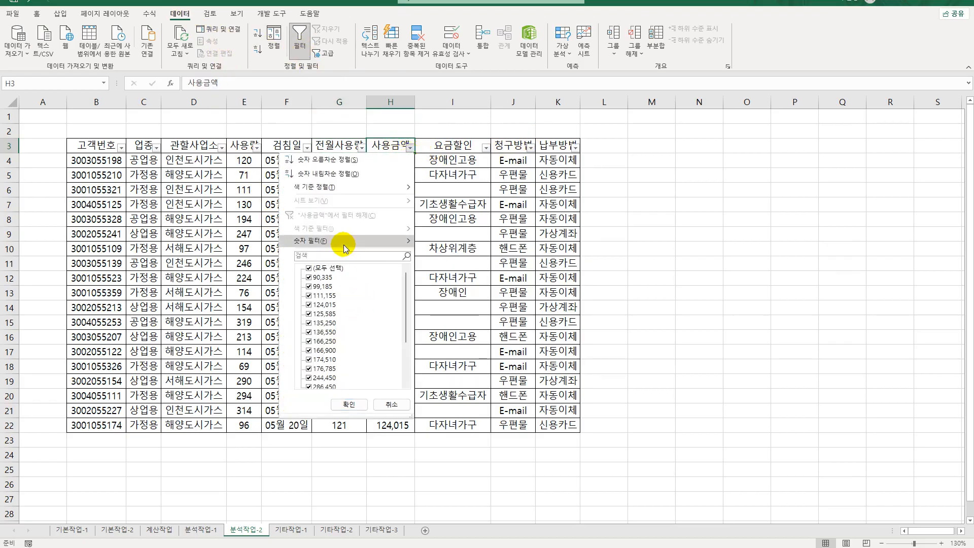
pyautogui.moveTo(343, 242)
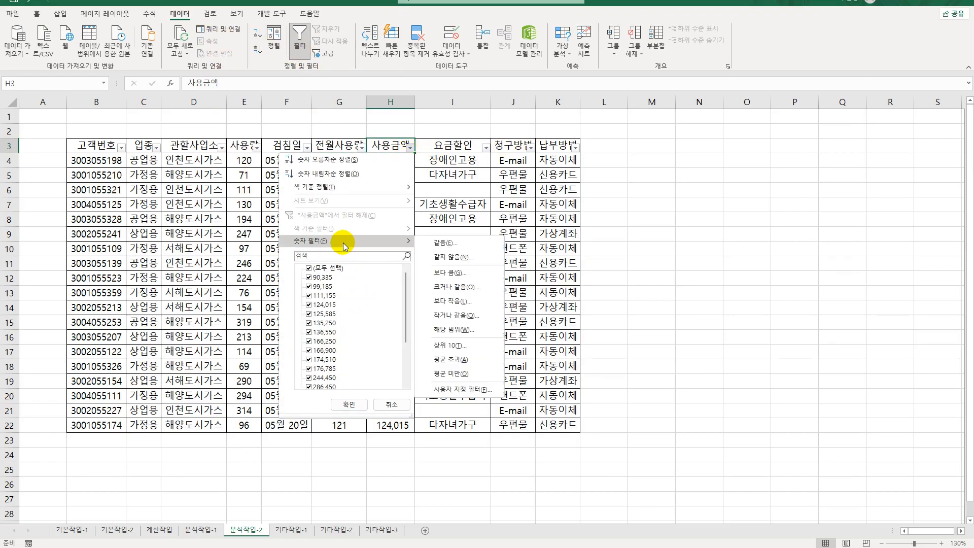
pyautogui.click(460, 391)
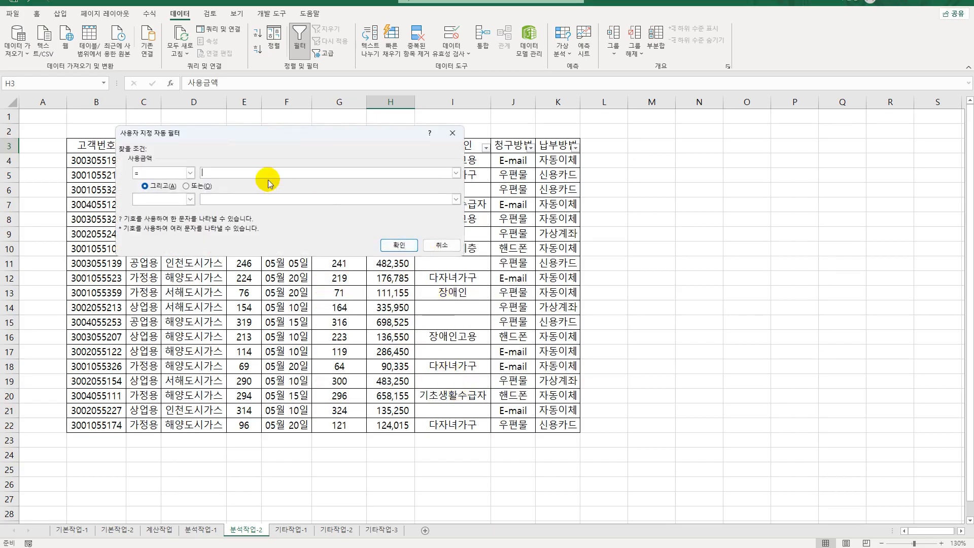
pyautogui.moveTo(252, 136); pyautogui.dragTo(618, 185)
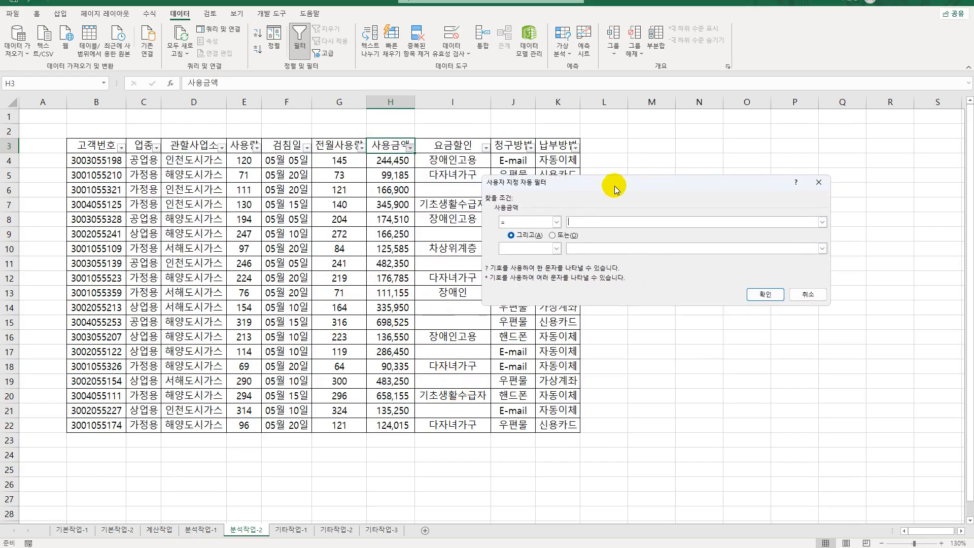
# Step: Set the first 사용금액 filter condition to >= 600000
pyautogui.click(556, 224)
pyautogui.click(522, 255)
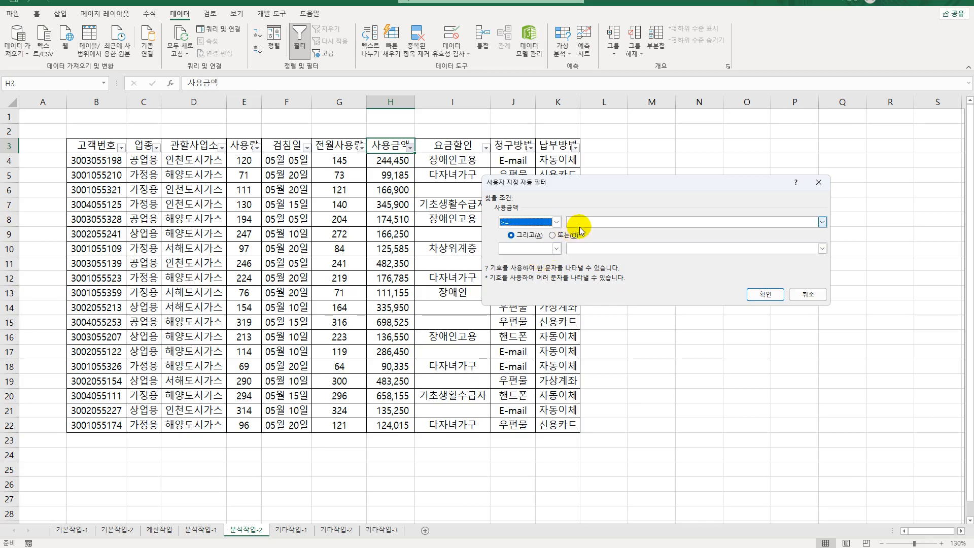
pyautogui.click(588, 223)
pyautogui.write('6')
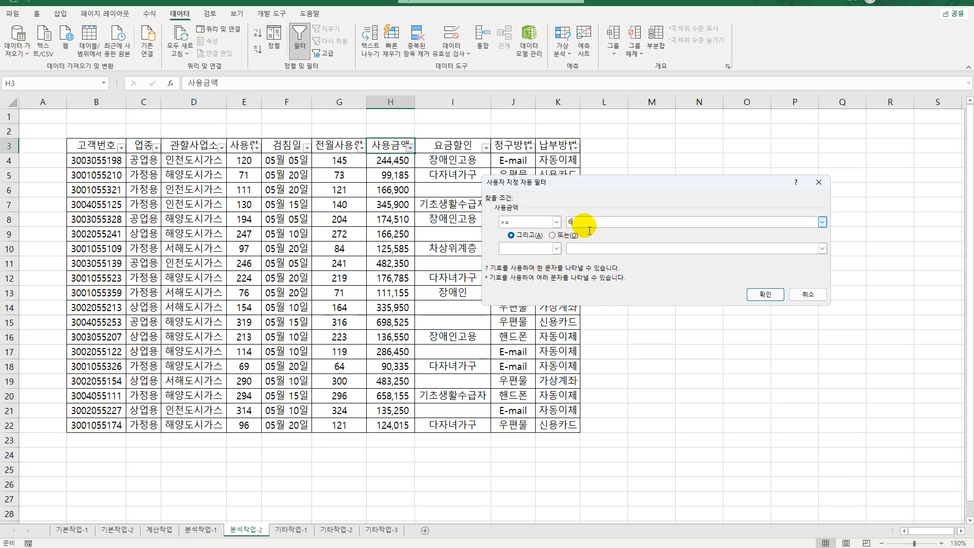
pyautogui.write('00000')
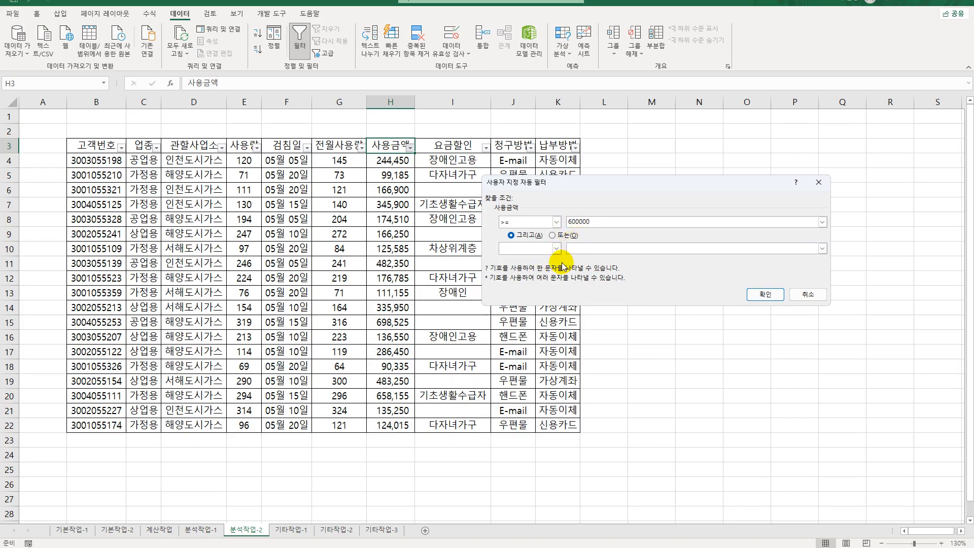
# Step: Add an alternative (또는) condition of <= 100000 to the 사용금액 filter and apply it
pyautogui.click(558, 237)
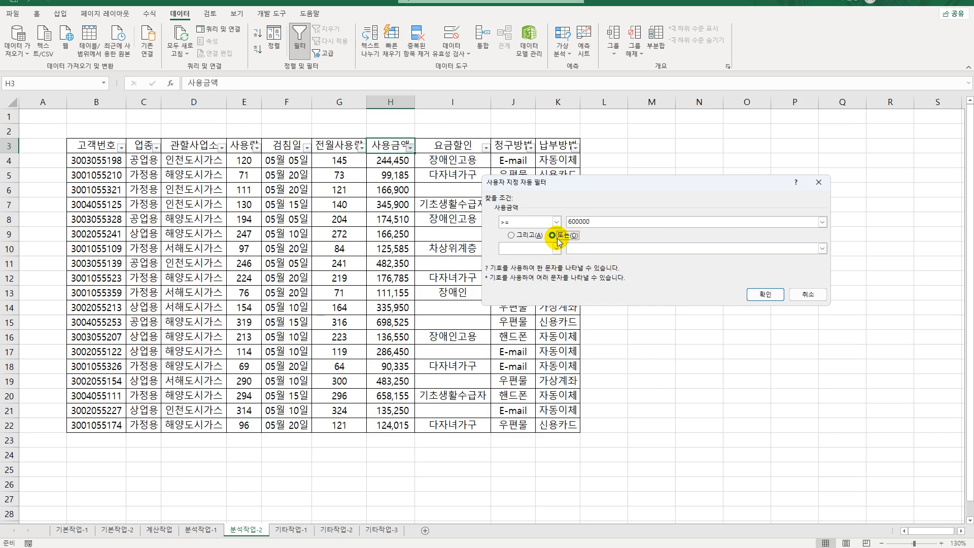
pyautogui.click(556, 249)
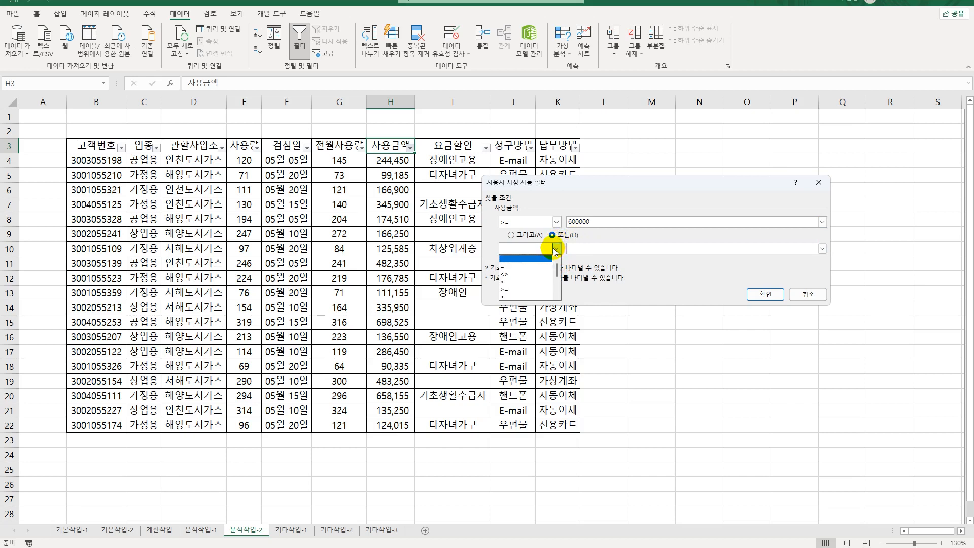
pyautogui.scroll(-1, 559, 297)
pyautogui.click(553, 297)
pyautogui.click(594, 249)
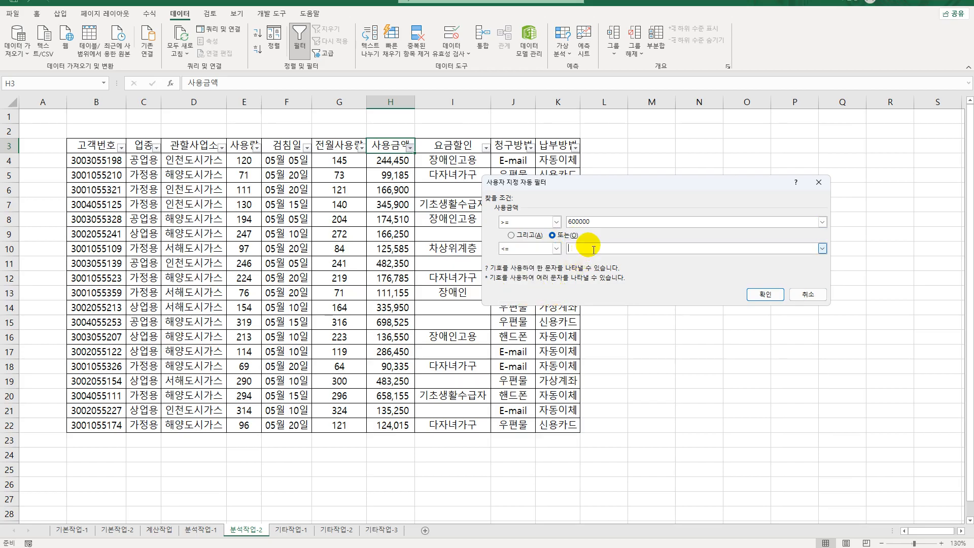
pyautogui.write('100000')
pyautogui.click(766, 294)
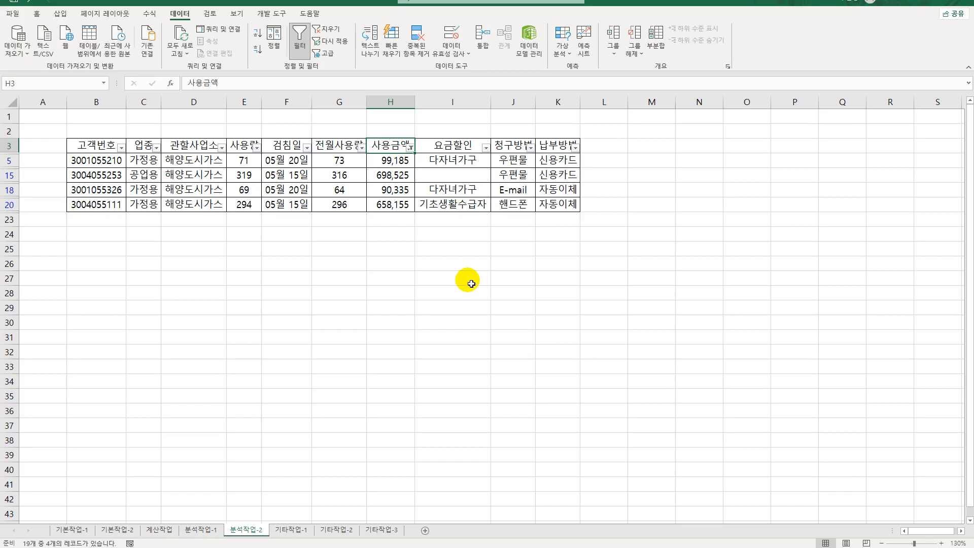
pyautogui.click(388, 206)
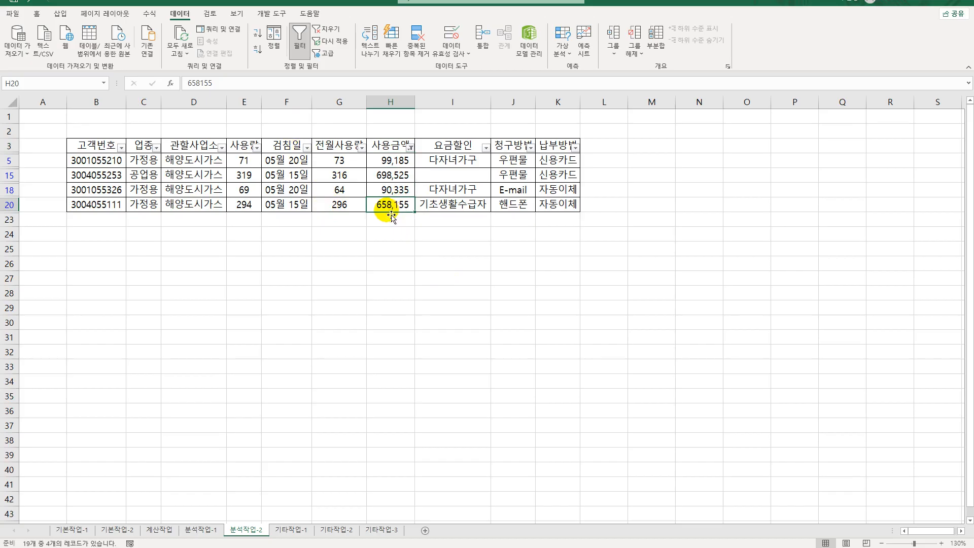
# Step: On the 기타작업-1 sheet, change the chart's 비율 series to 표식이 있는 꺾은선형 plotted on the secondary axis
pyautogui.click(292, 530)
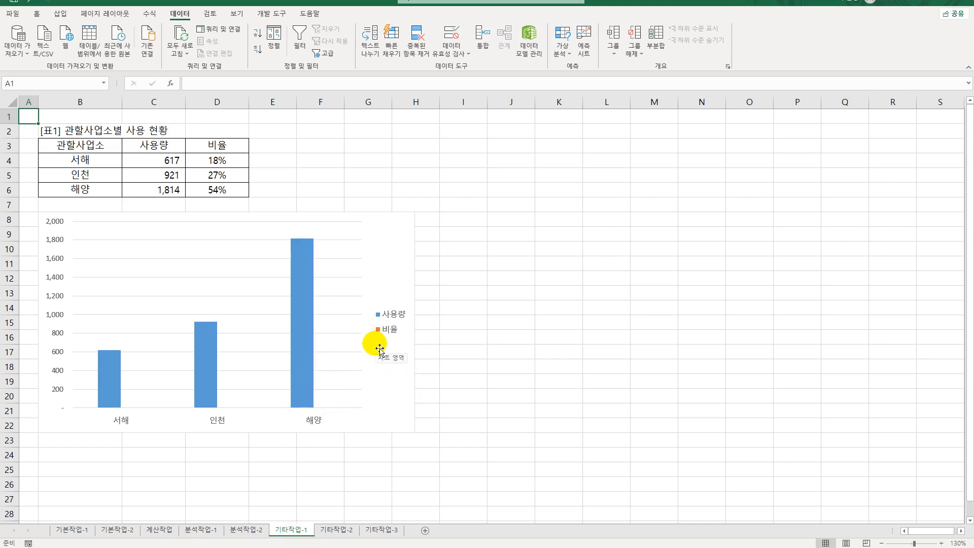
pyautogui.click(304, 256)
pyautogui.rightClick(300, 245)
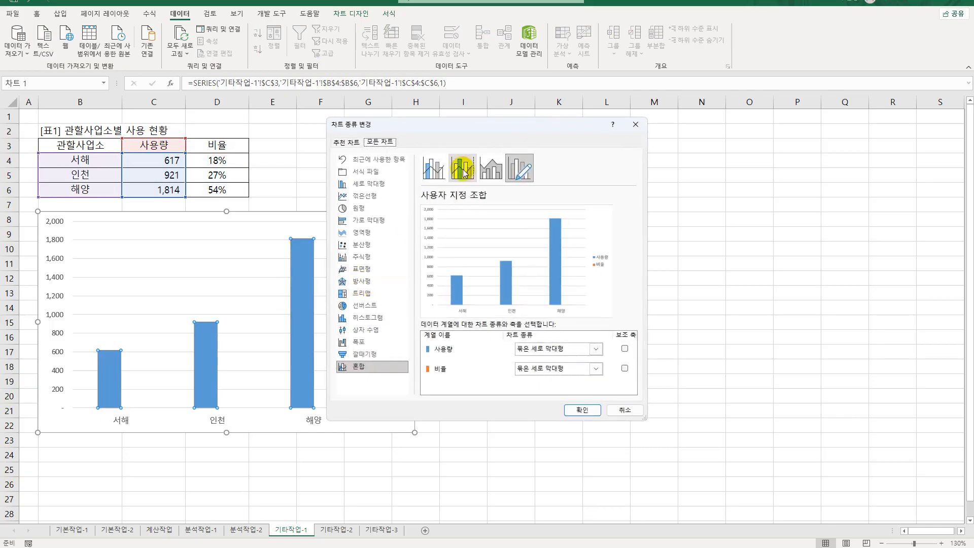
pyautogui.moveTo(461, 130); pyautogui.dragTo(558, 132)
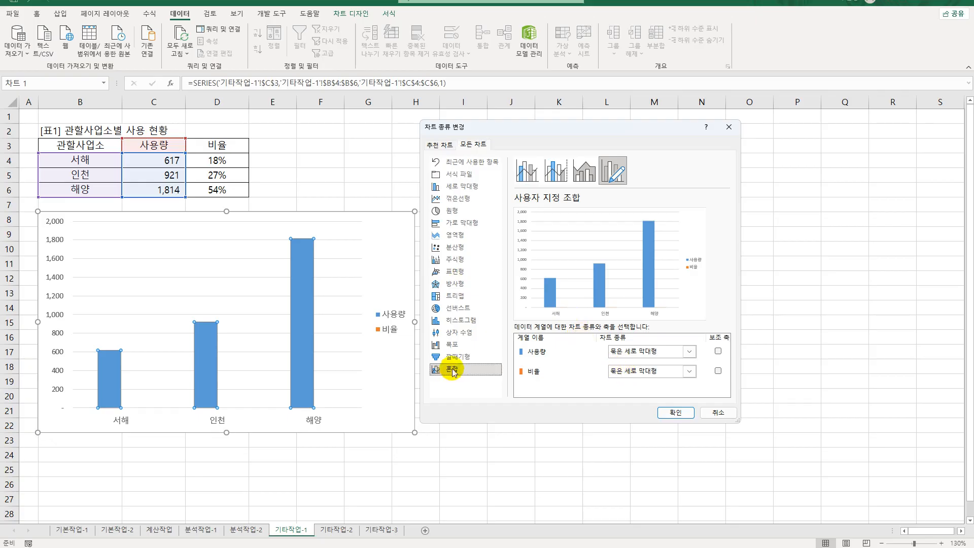
pyautogui.click(634, 374)
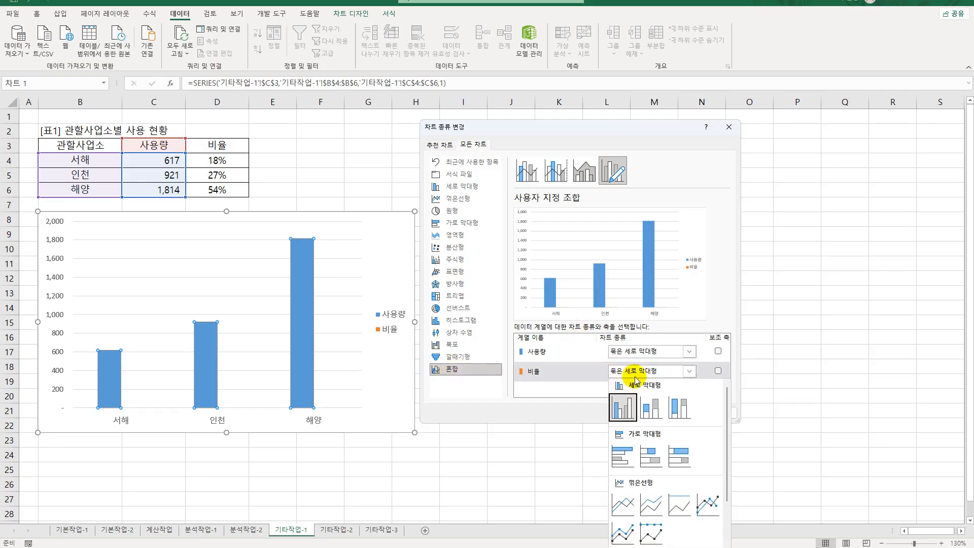
pyautogui.click(709, 515)
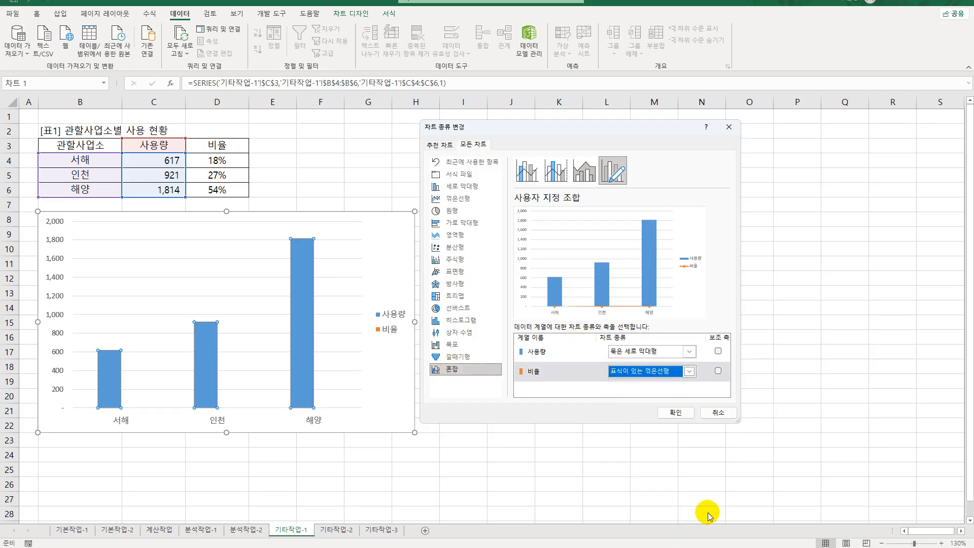
pyautogui.click(718, 372)
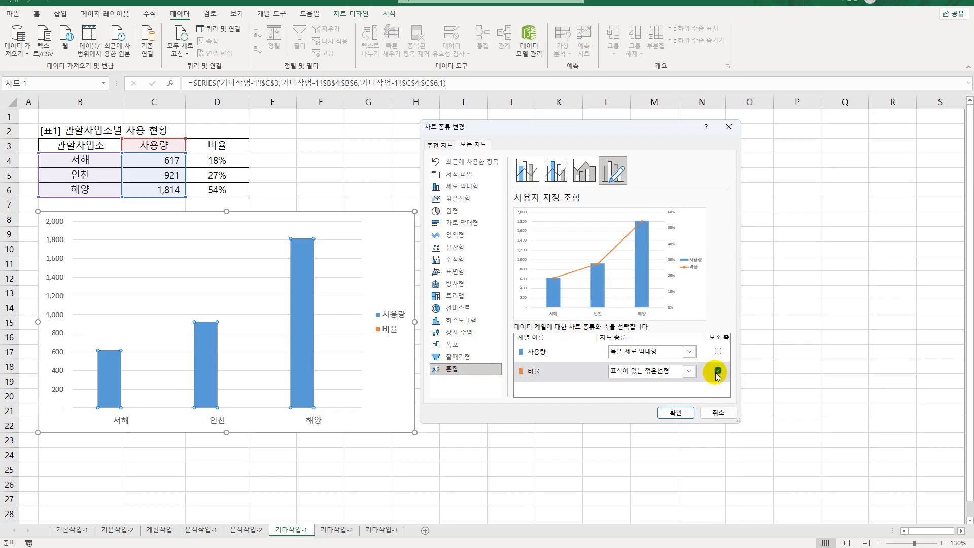
pyautogui.click(683, 415)
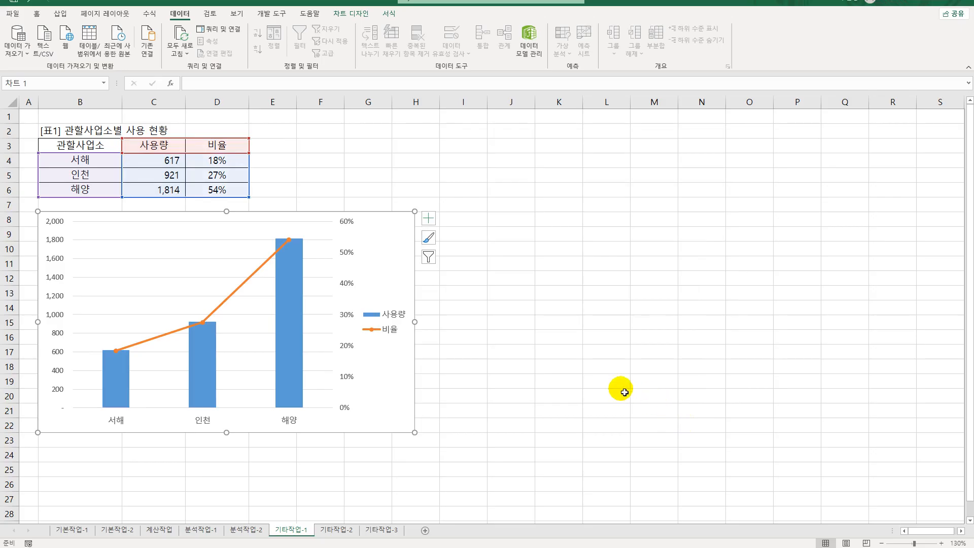
# Step: Add a chart title reading "관할사업소별 사용 현황"
pyautogui.click(428, 219)
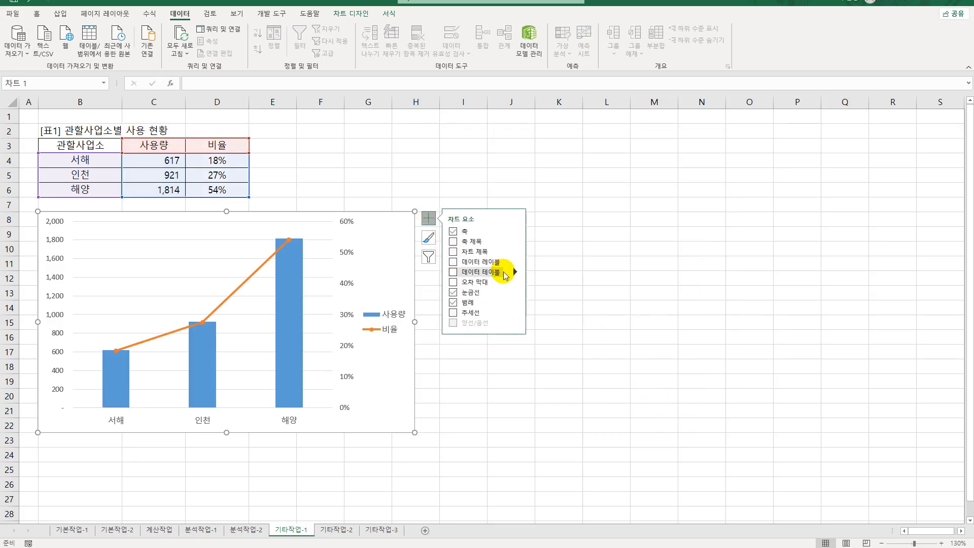
pyautogui.click(486, 256)
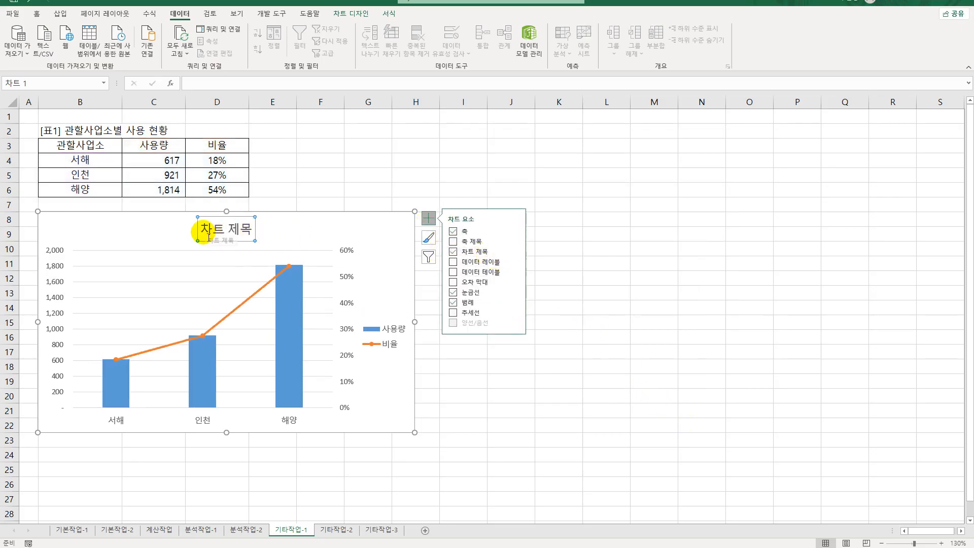
pyautogui.moveTo(203, 230); pyautogui.dragTo(252, 238)
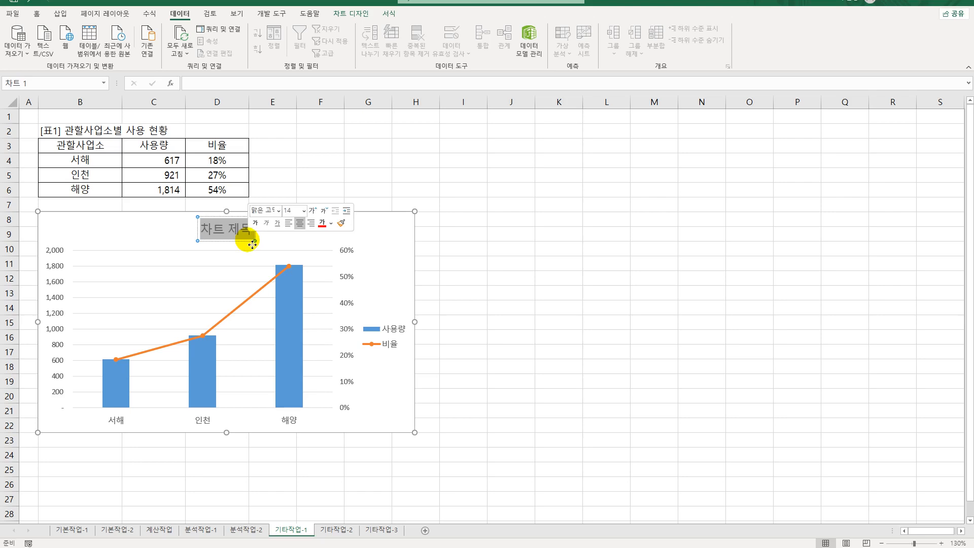
pyautogui.write('관할사')
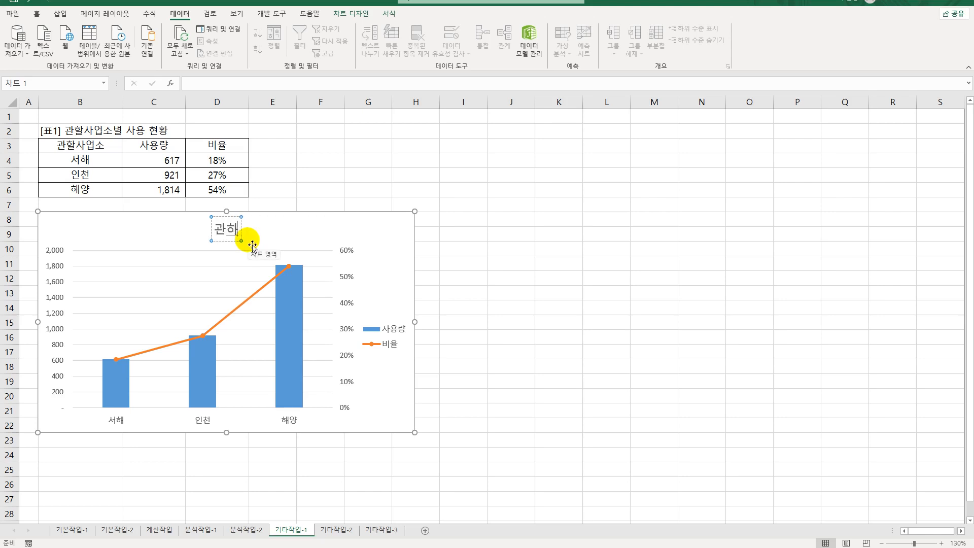
pyautogui.write('업소별')
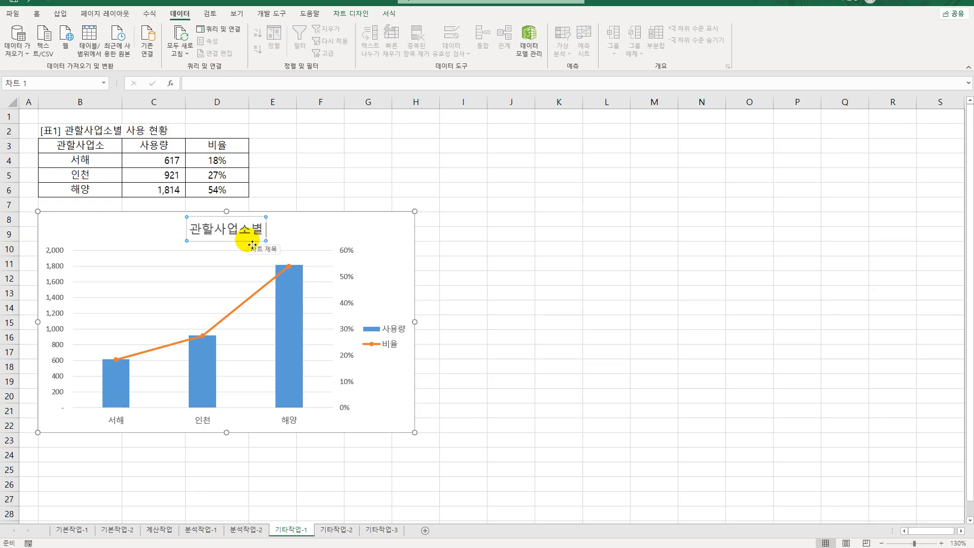
pyautogui.write(' 사용 현황')
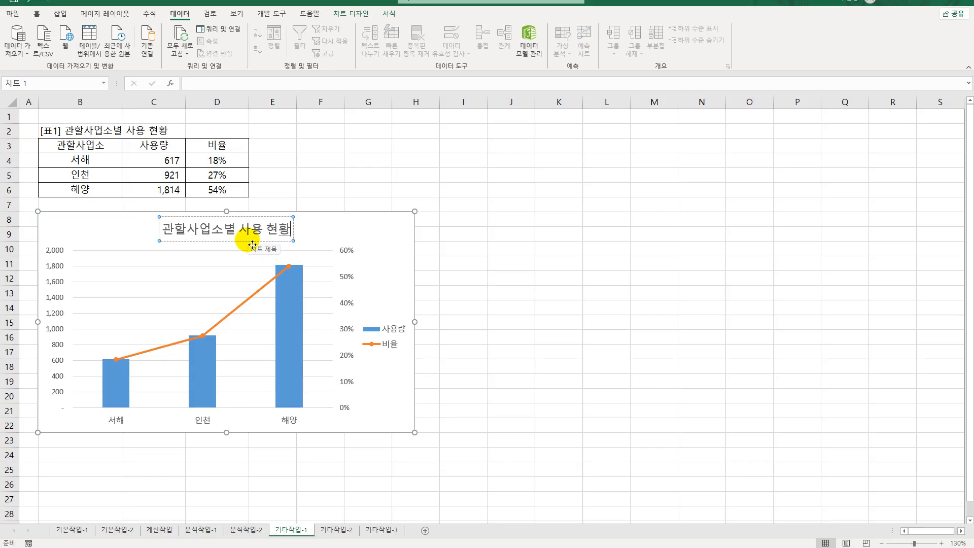
pyautogui.click(400, 244)
# Step: Add a primary vertical axis title (기본 세로) reading "사용량"
pyautogui.click(428, 219)
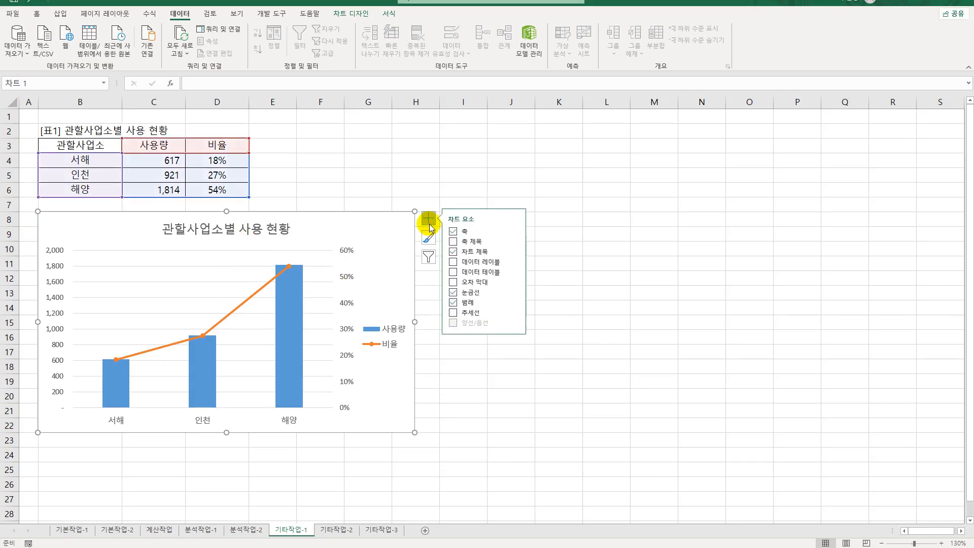
pyautogui.click(515, 243)
pyautogui.click(553, 253)
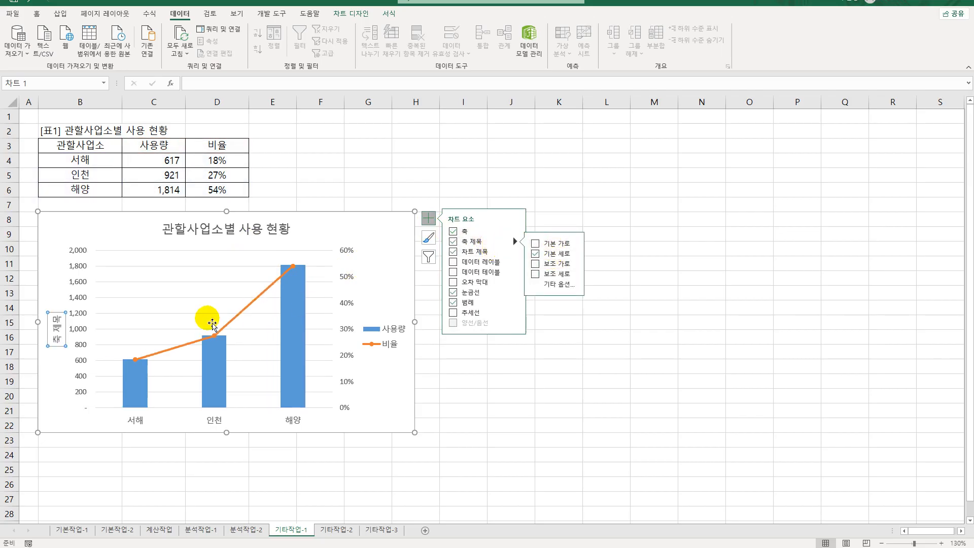
pyautogui.moveTo(49, 315); pyautogui.dragTo(67, 362)
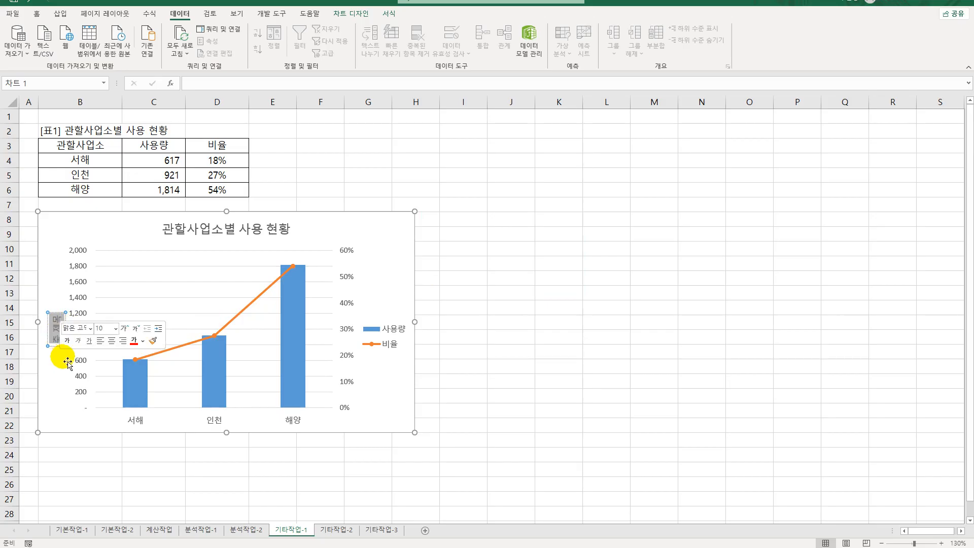
pyautogui.write('사용량')
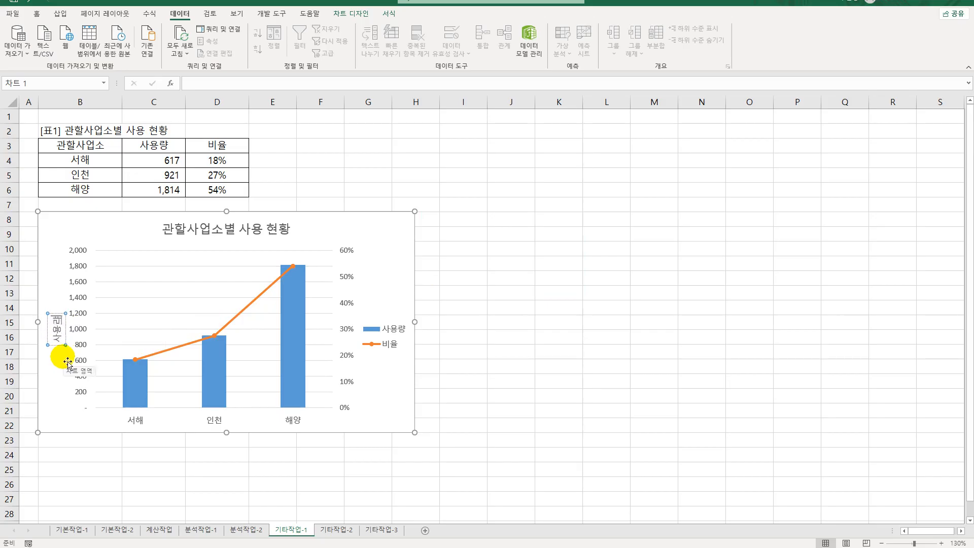
pyautogui.click(63, 349)
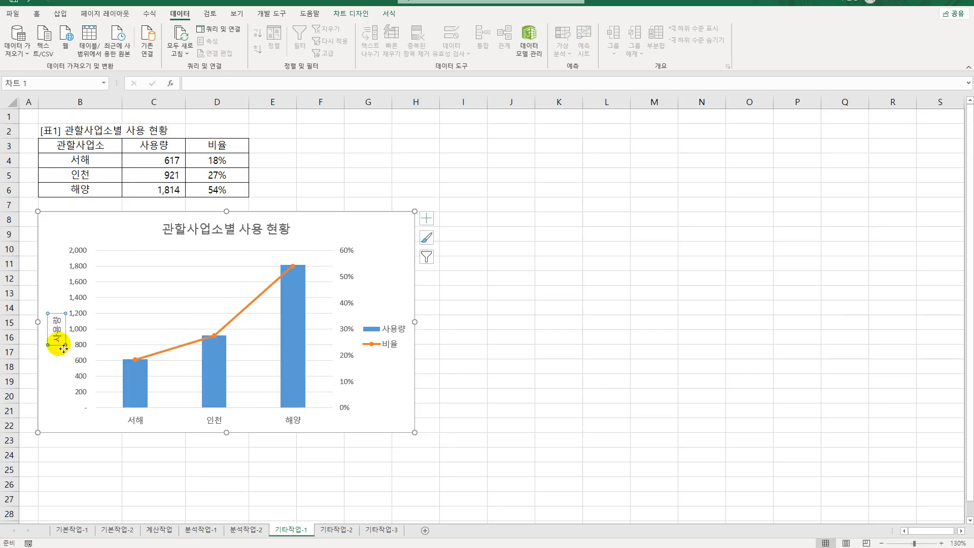
# Step: Set the text direction of the 사용량 axis title to 세로
pyautogui.rightClick(64, 348)
pyautogui.click(128, 457)
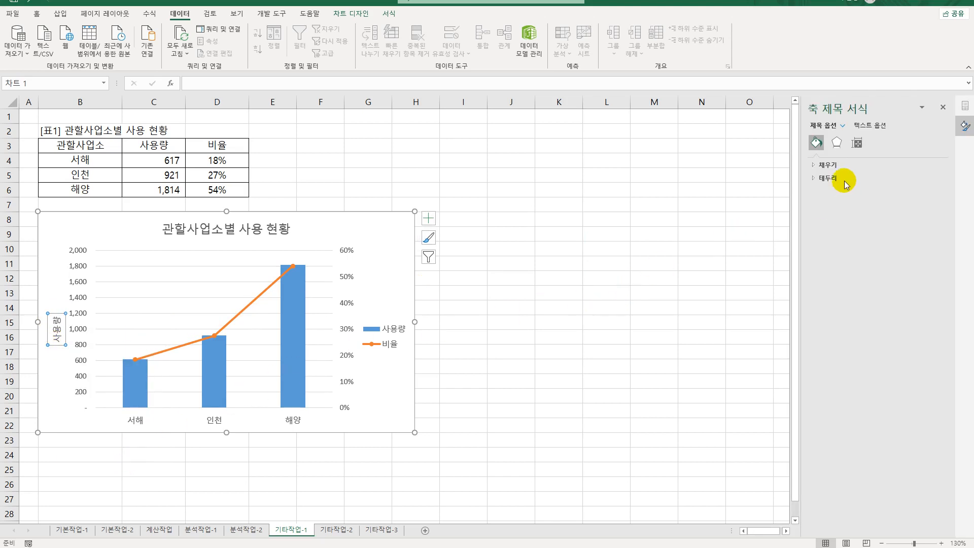
pyautogui.click(859, 145)
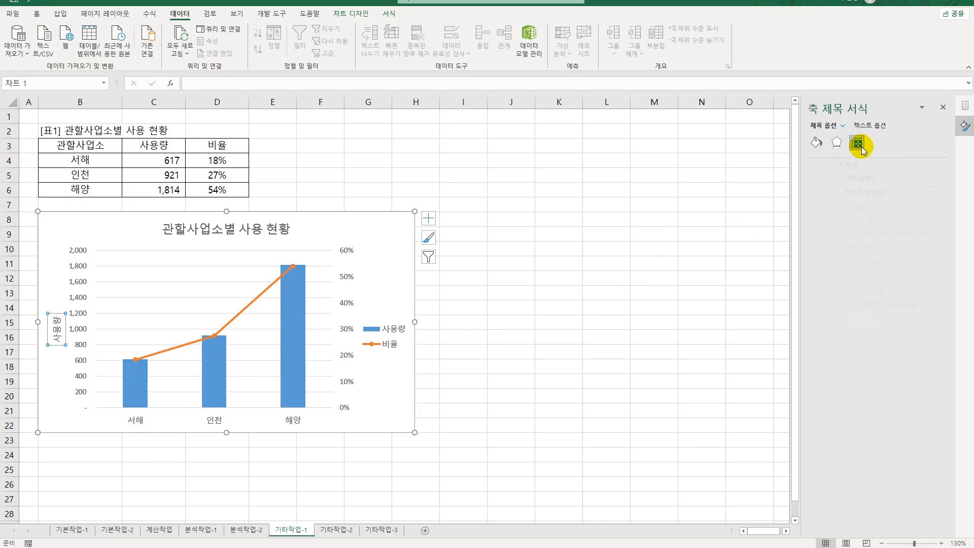
pyautogui.click(911, 197)
pyautogui.click(924, 239)
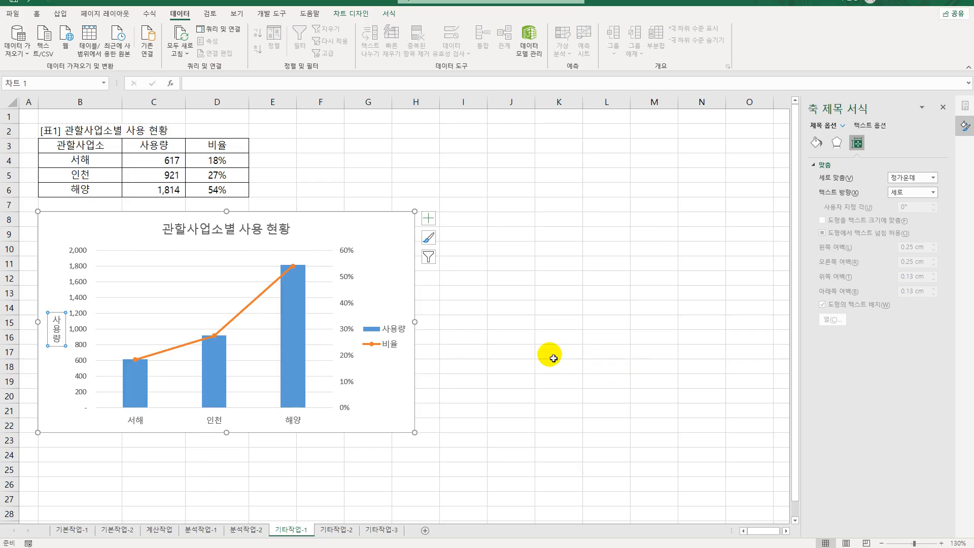
# Step: Set the primary vertical axis maximum to 2000 and its major unit to 400
pyautogui.click(80, 254)
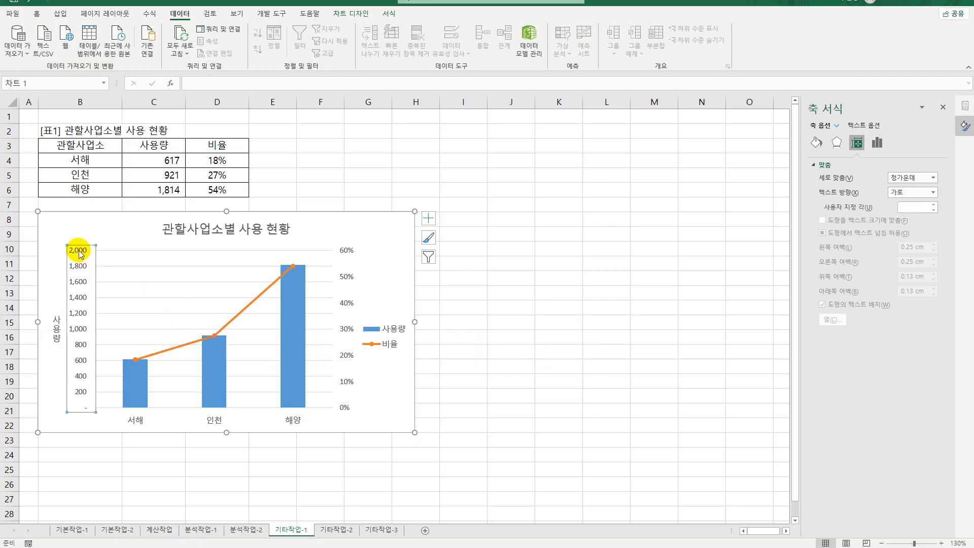
pyautogui.click(877, 144)
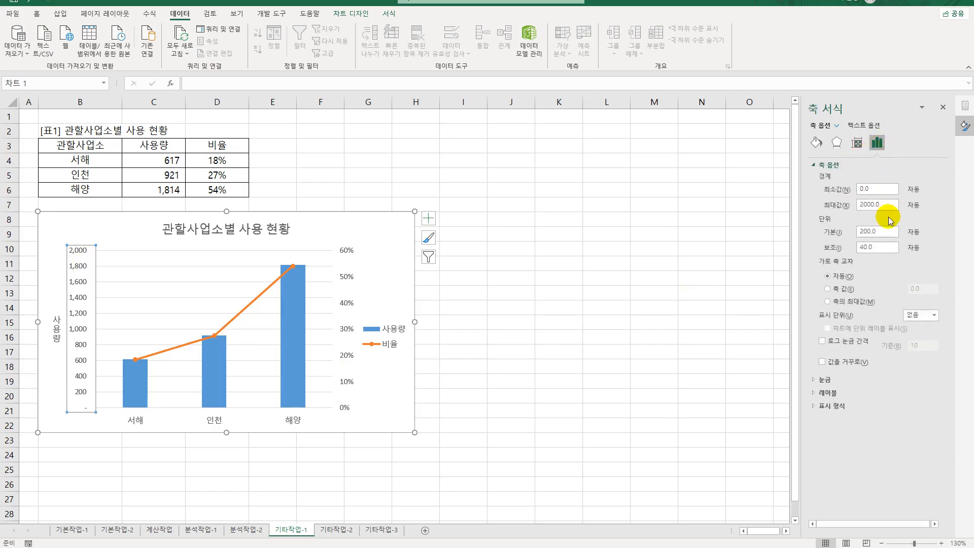
pyautogui.doubleClick(881, 205)
pyautogui.write('2')
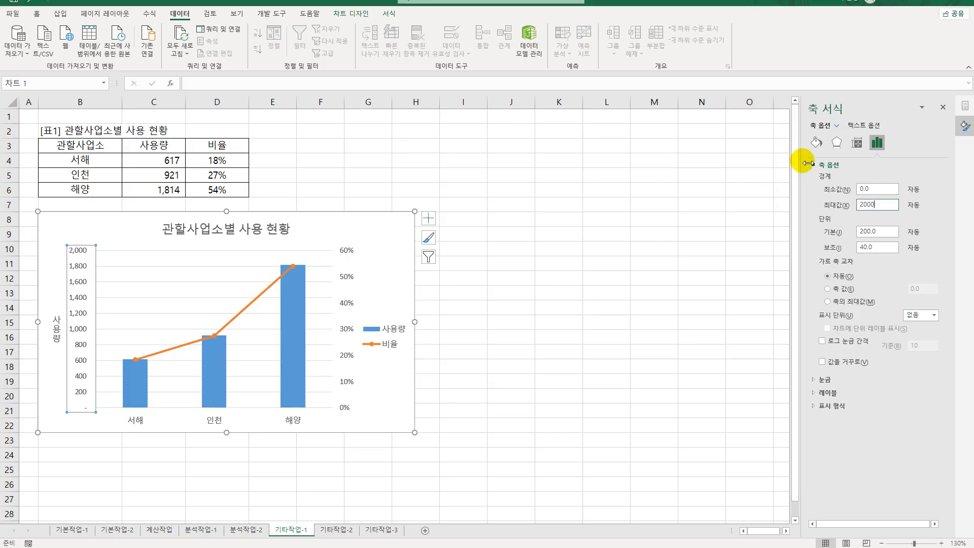
pyautogui.doubleClick(880, 231)
pyautogui.write('400')
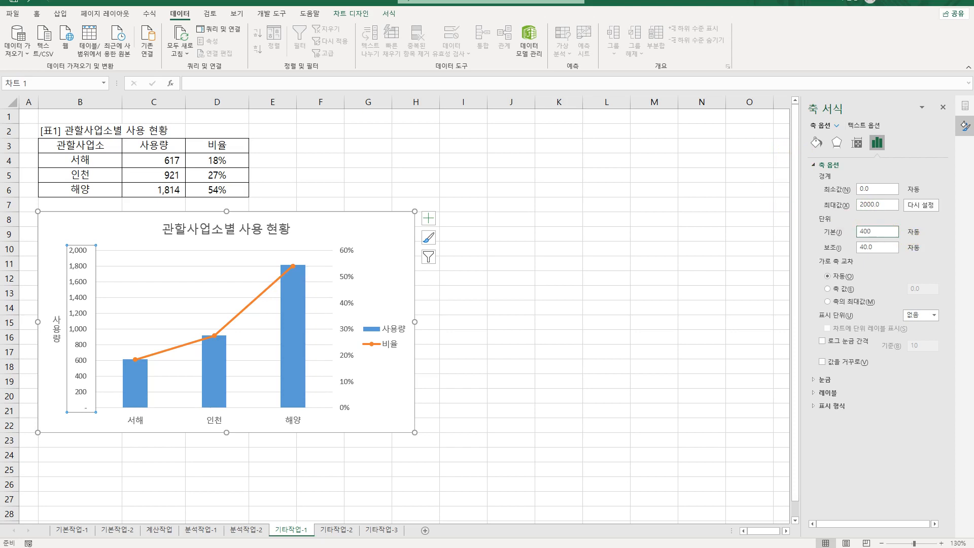
# Step: Enter 0.6 as the secondary vertical axis maximum and 0.1 as its major unit
pyautogui.click(354, 278)
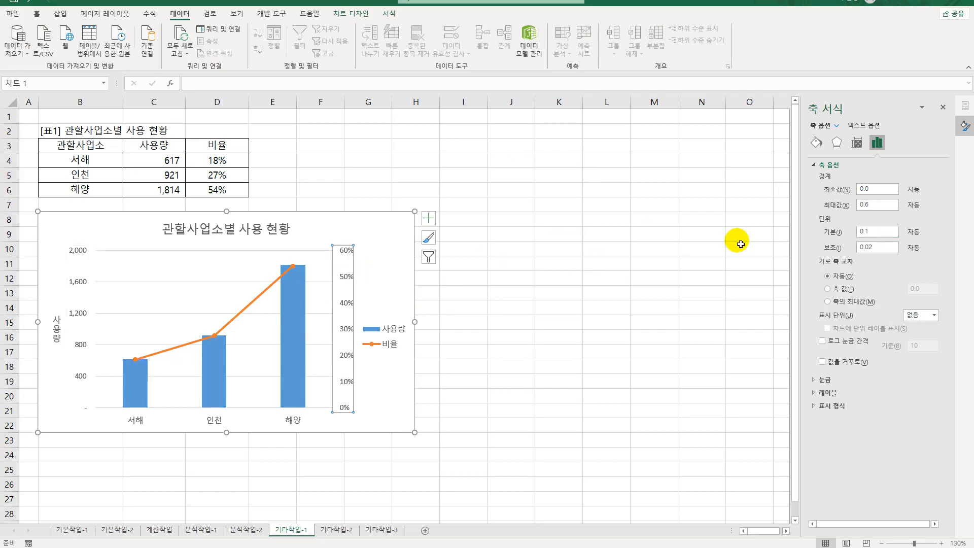
pyautogui.doubleClick(874, 208)
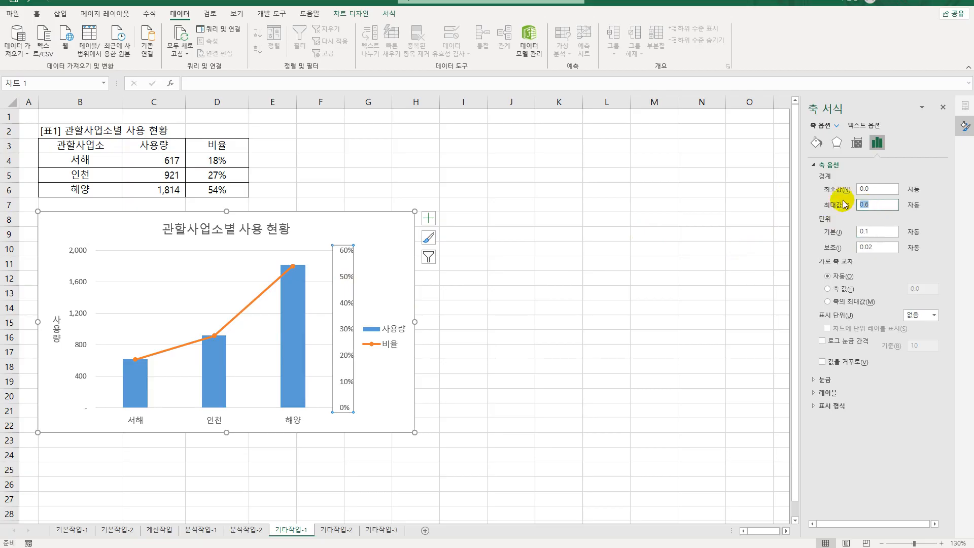
pyautogui.write('0')
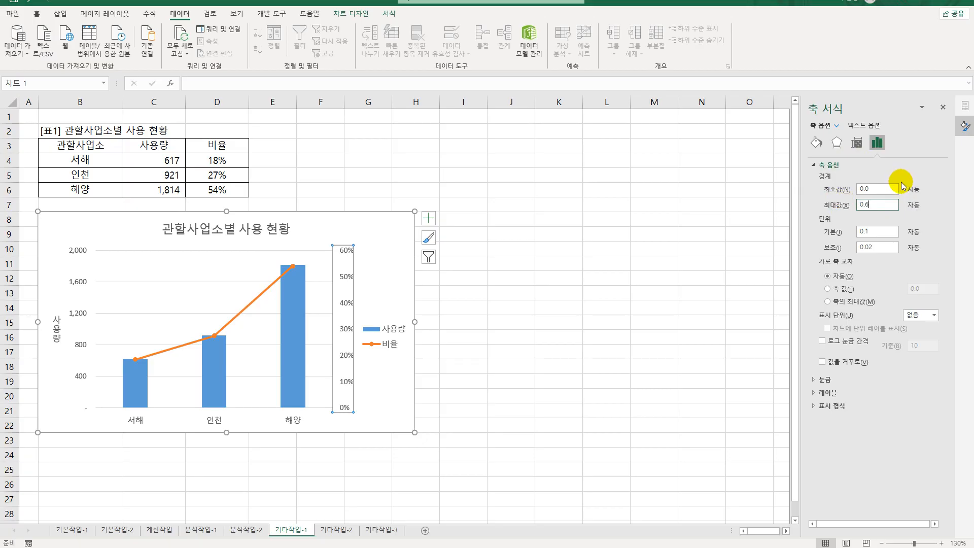
pyautogui.doubleClick(877, 232)
pyautogui.write('0')
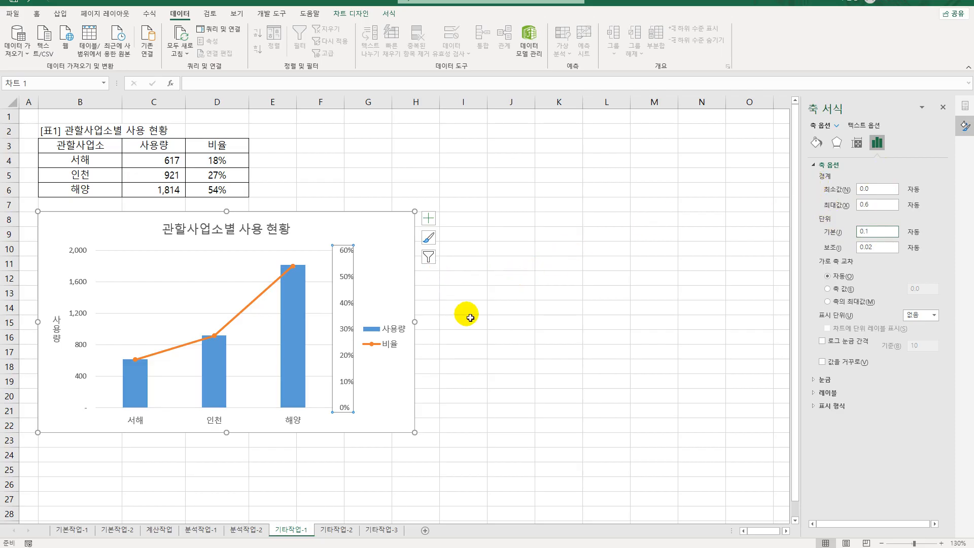
# Step: Apply the orange colored-outline theme shape style to the chart legend
pyautogui.click(405, 348)
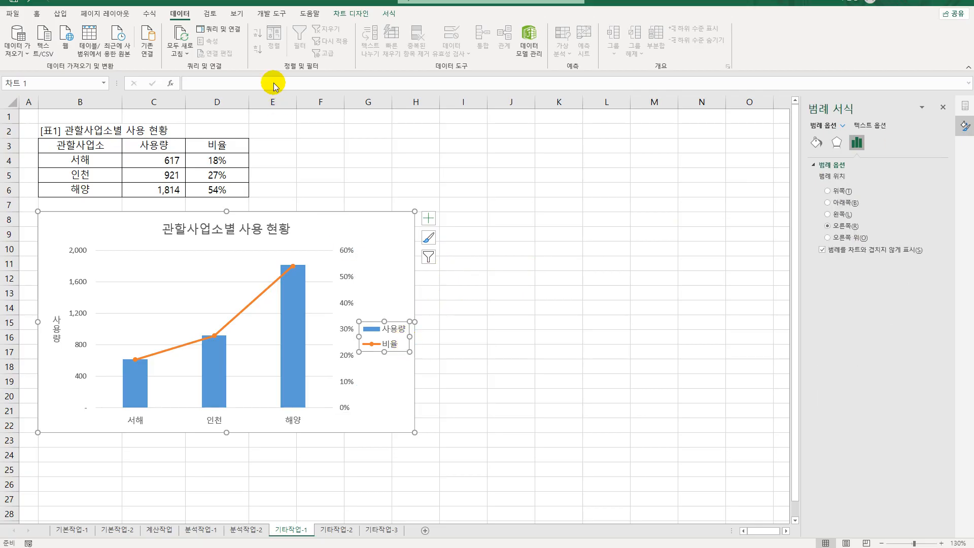
pyautogui.click(389, 15)
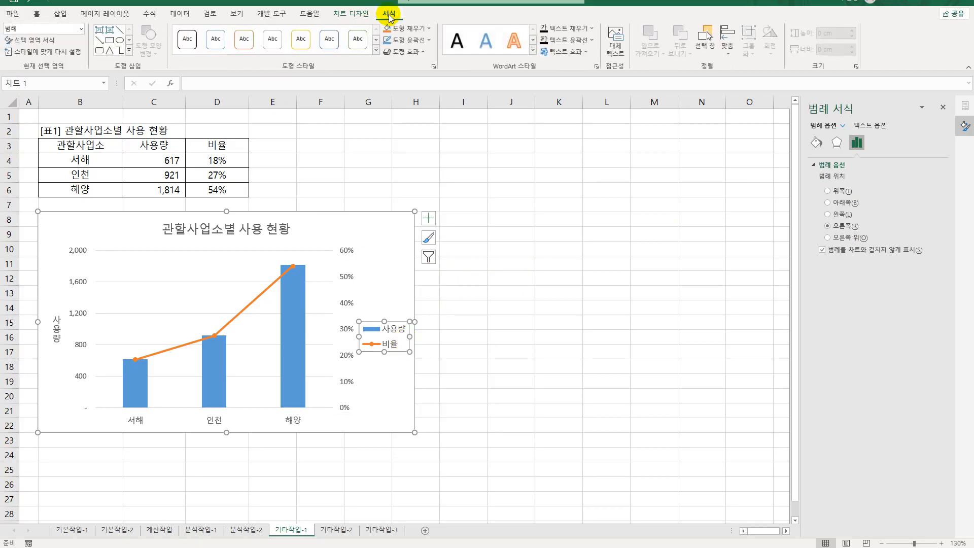
pyautogui.click(376, 49)
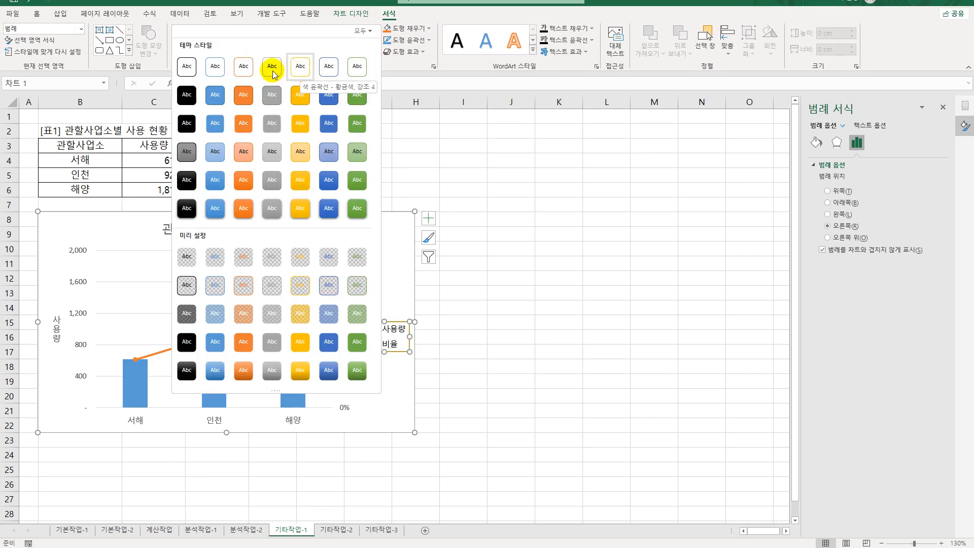
pyautogui.click(243, 67)
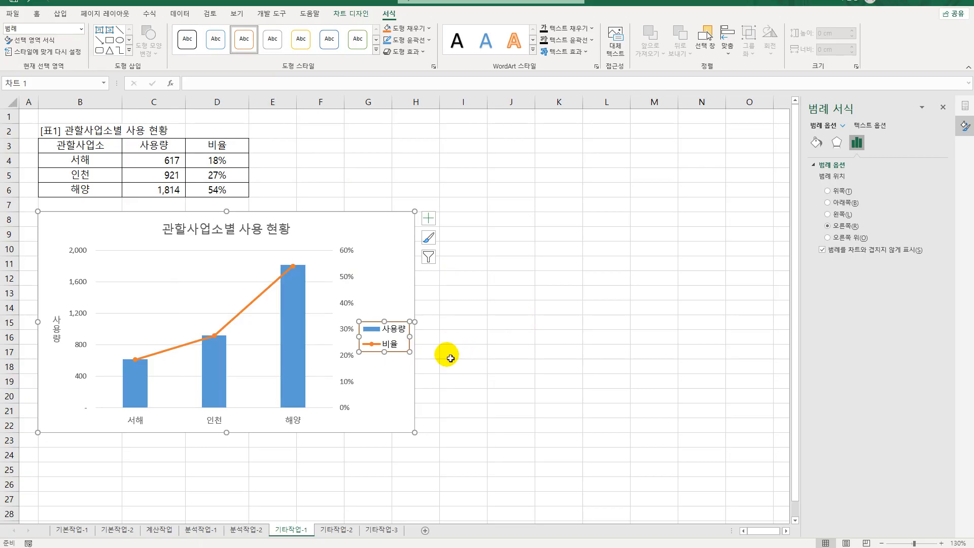
# Step: Apply the centered inner (안쪽) shadow preset to the chart area, then deselect the chart
pyautogui.click(391, 241)
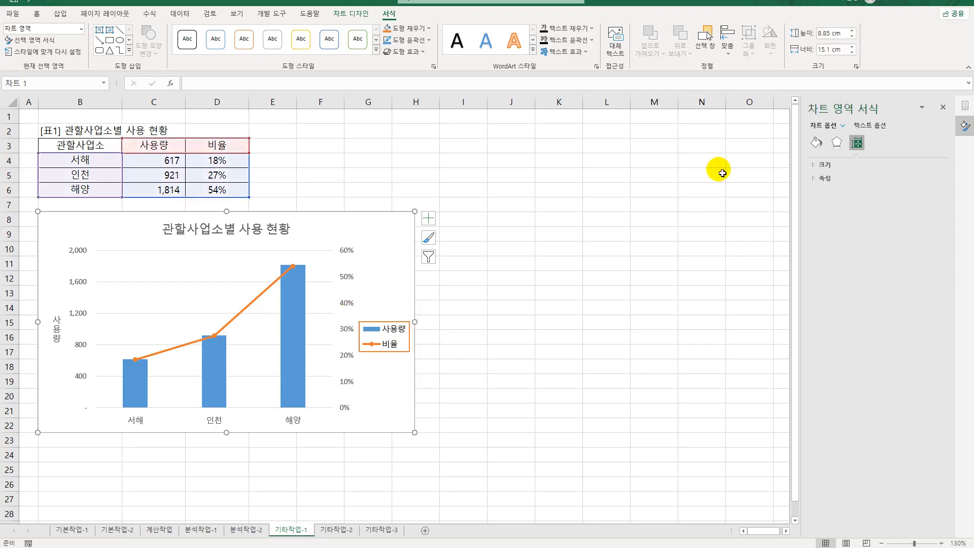
pyautogui.click(815, 145)
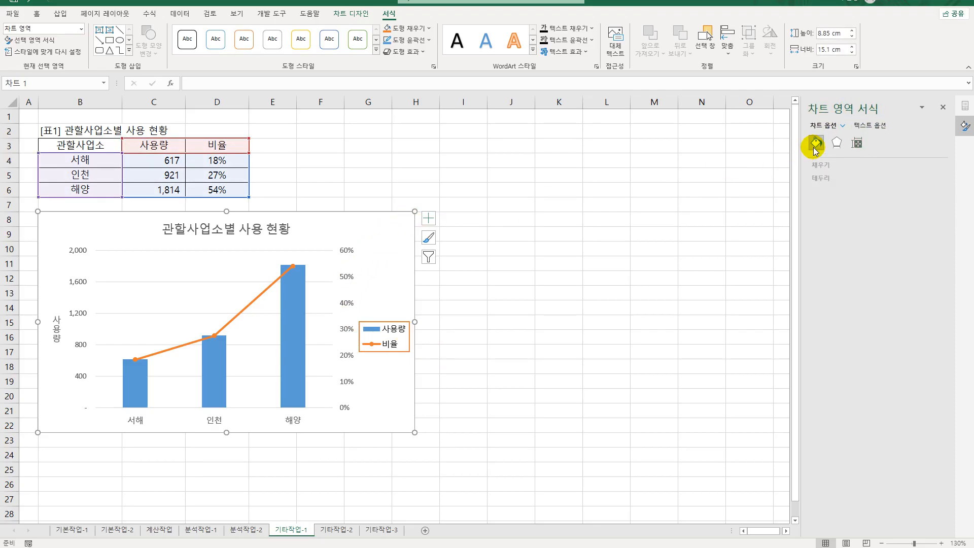
pyautogui.click(824, 180)
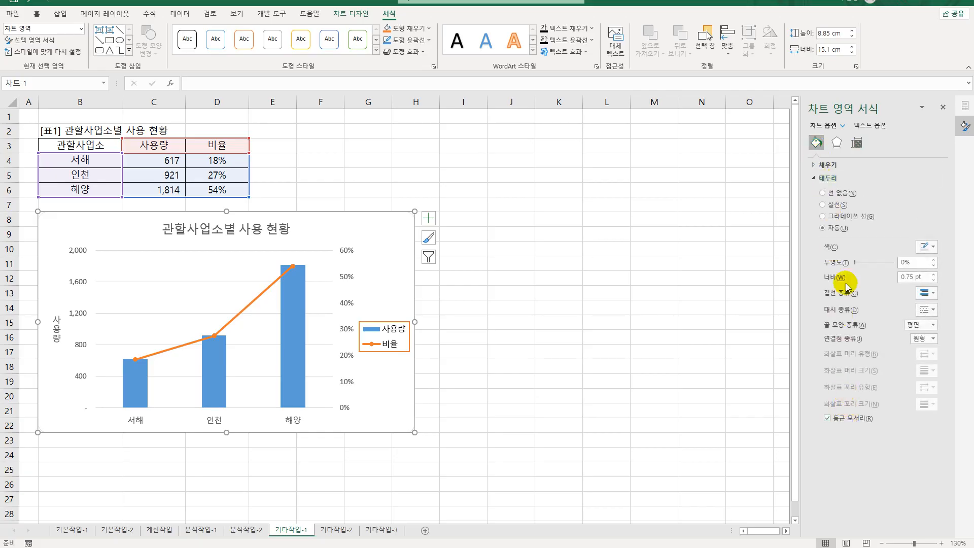
pyautogui.click(837, 143)
pyautogui.click(839, 171)
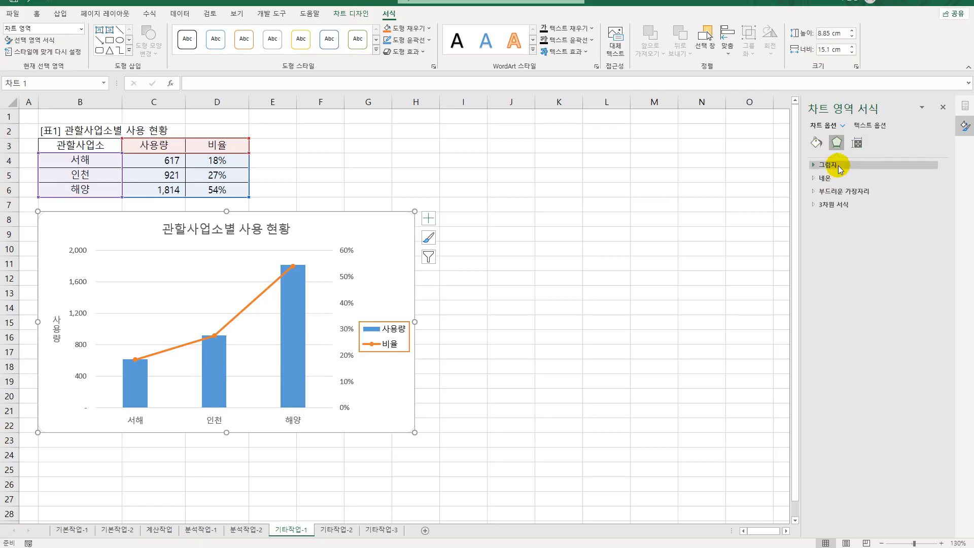
pyautogui.click(926, 178)
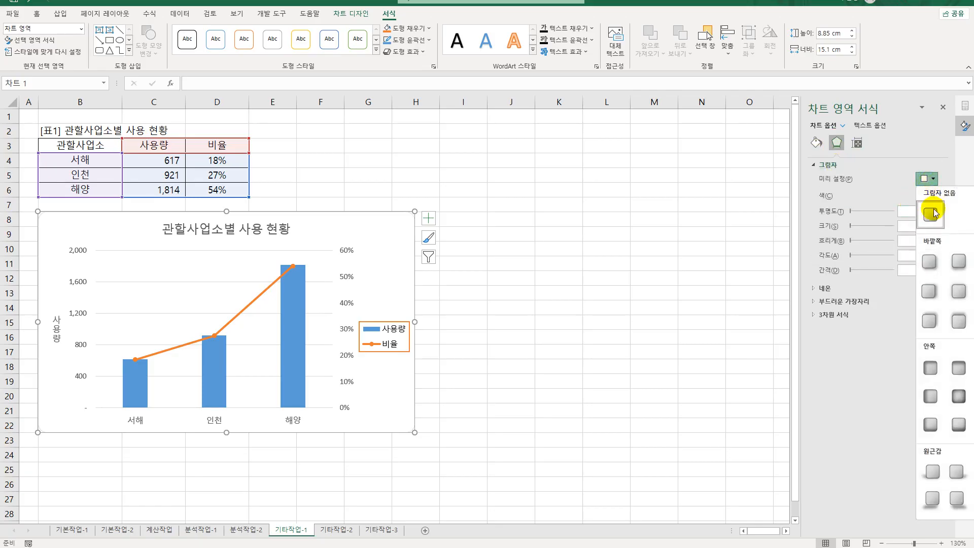
pyautogui.click(957, 410)
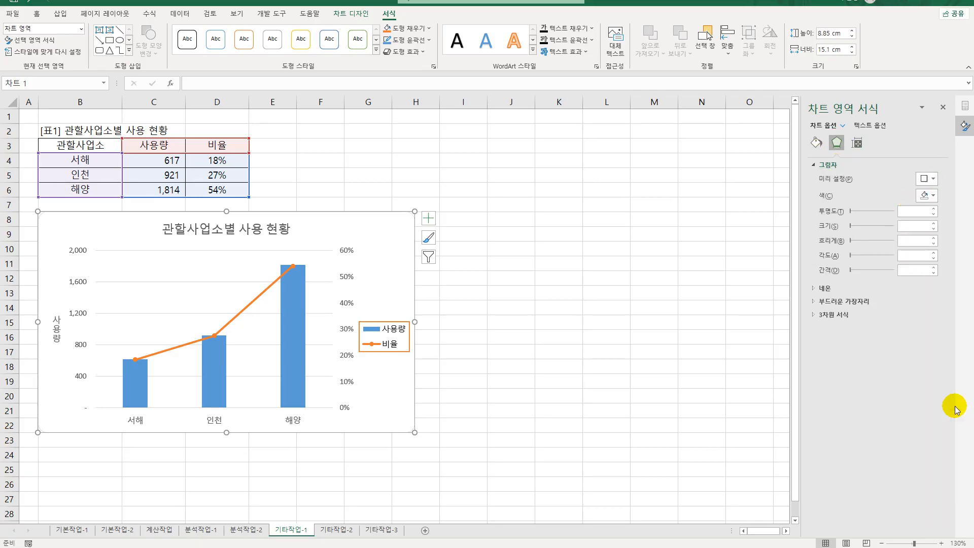
pyautogui.click(562, 390)
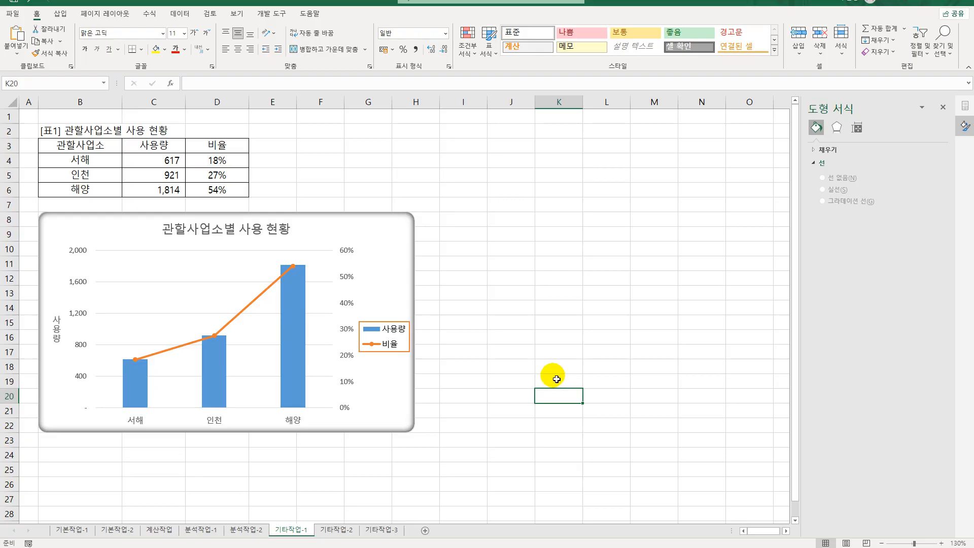
# Step: Start recording a macro named 서식적용 from cell A1 of the 기타작업-2 sheet, stored in the current workbook
pyautogui.click(335, 529)
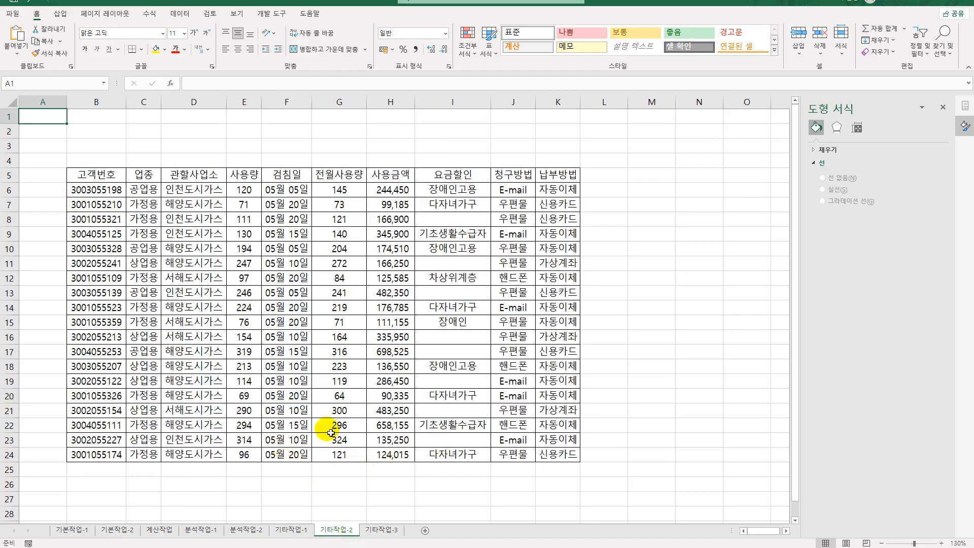
pyautogui.click(44, 131)
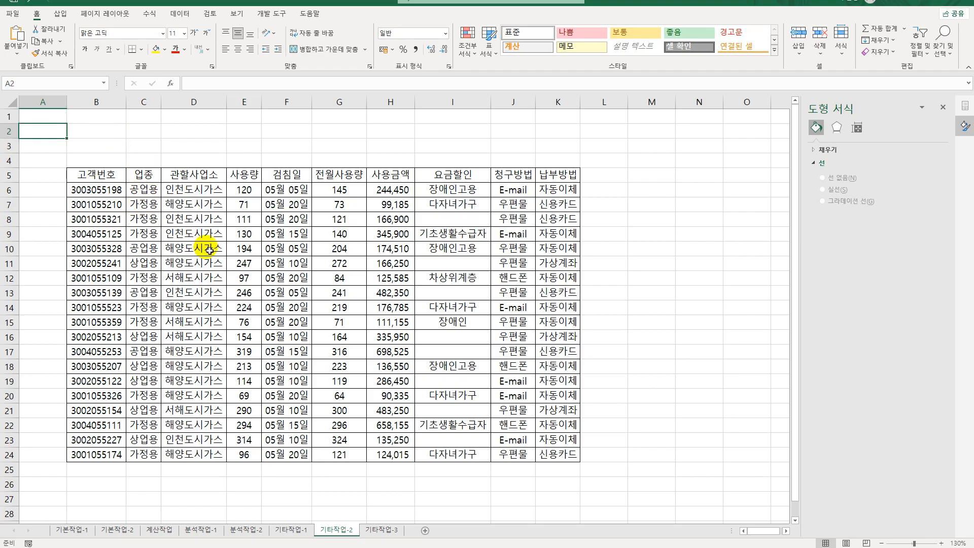
pyautogui.click(43, 117)
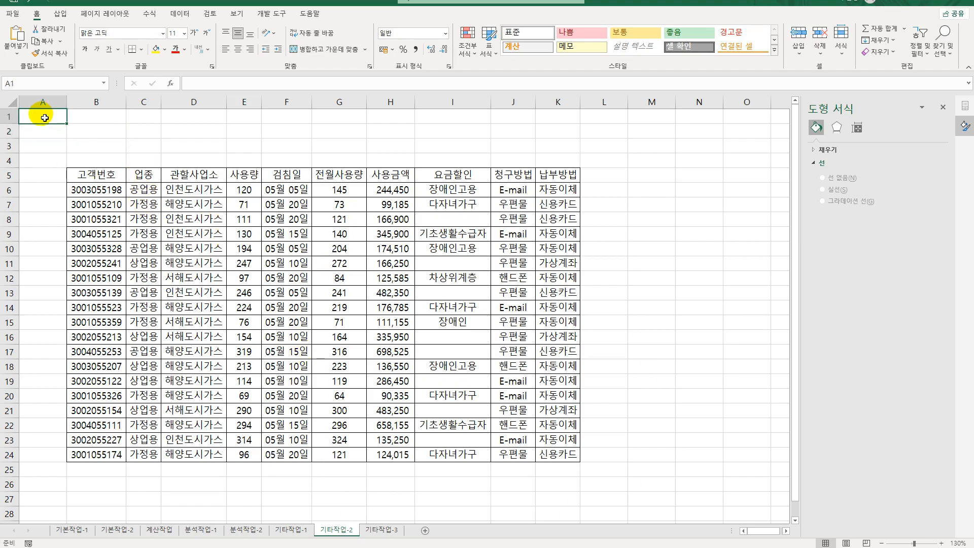
pyautogui.click(283, 17)
pyautogui.click(68, 29)
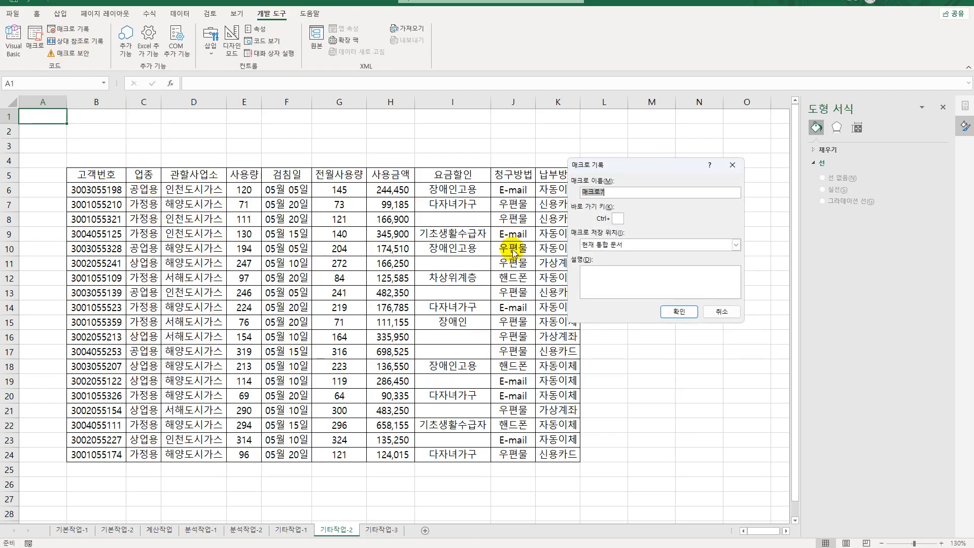
pyautogui.write('서식적용')
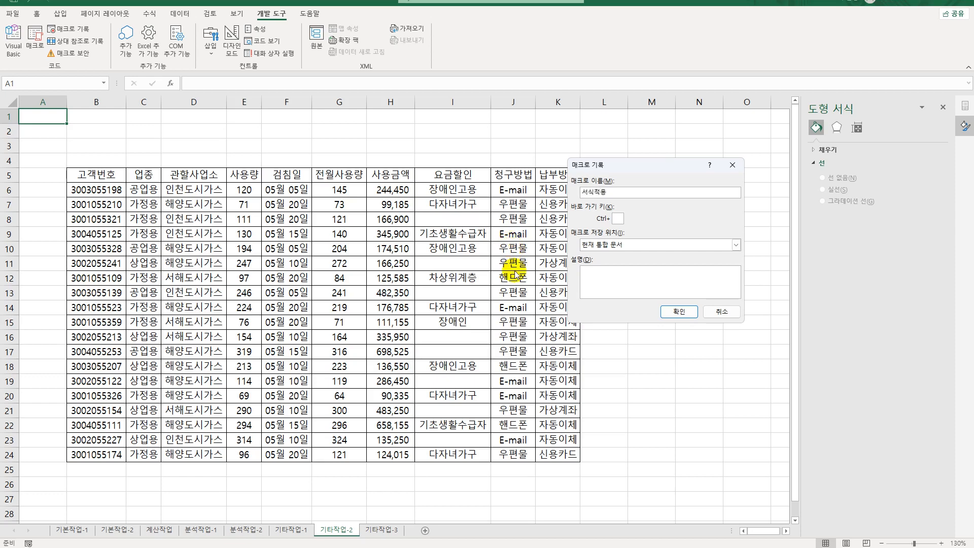
pyautogui.click(674, 313)
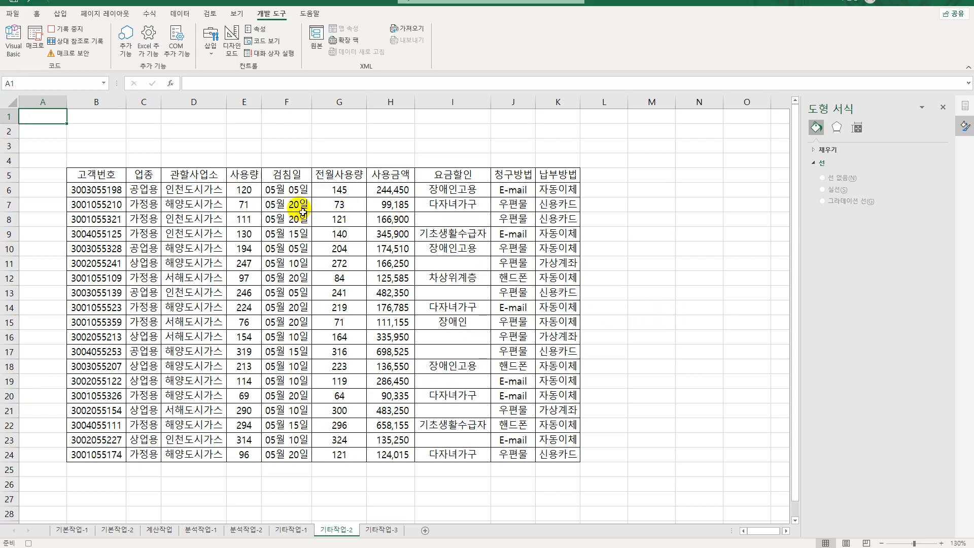
# Step: Apply the custom number format [빨강][>=200]#;[파랑][<=100]#;# to the 사용량 values in E6:E24
pyautogui.moveTo(253, 189); pyautogui.dragTo(243, 455)
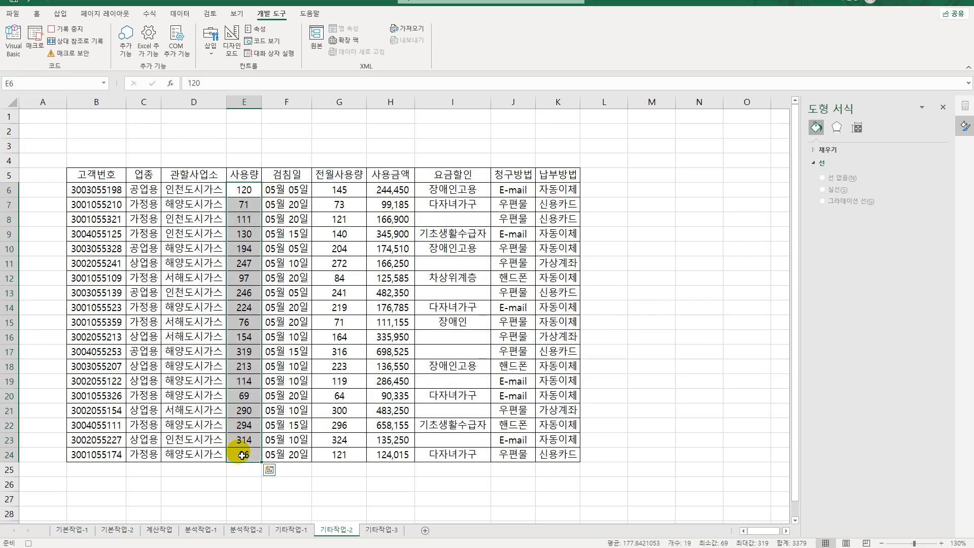
pyautogui.rightClick(247, 191)
pyautogui.click(331, 409)
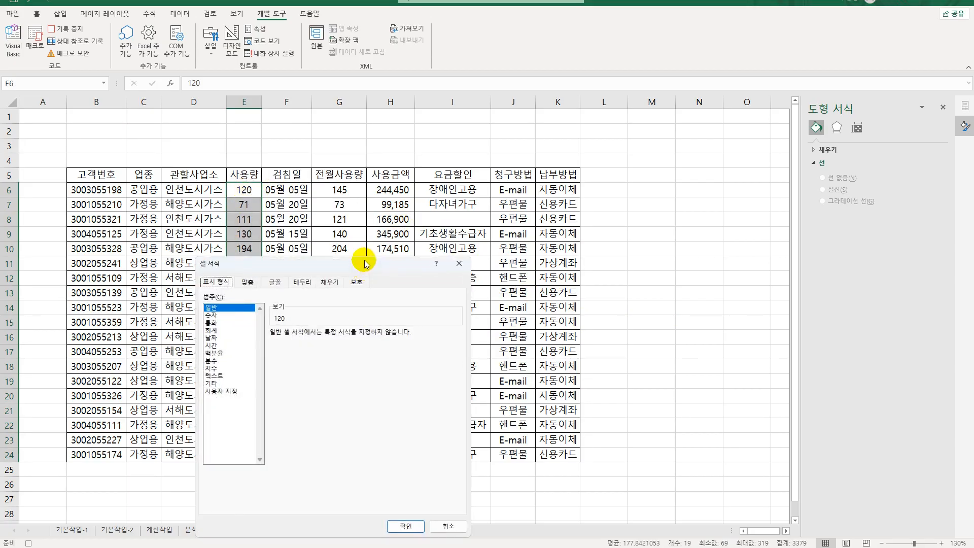
pyautogui.moveTo(366, 272); pyautogui.dragTo(579, 102)
pyautogui.click(434, 229)
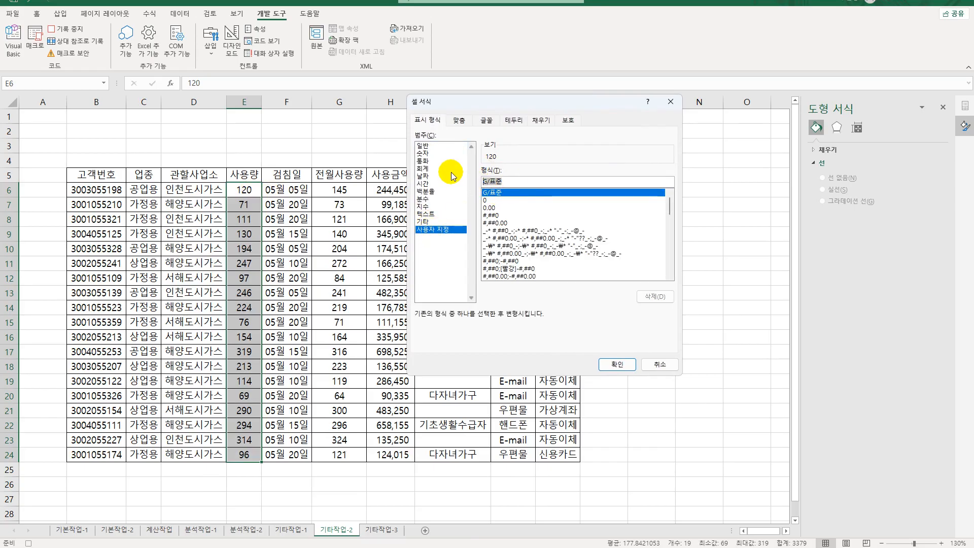
pyautogui.write('[')
pyautogui.write('빨')
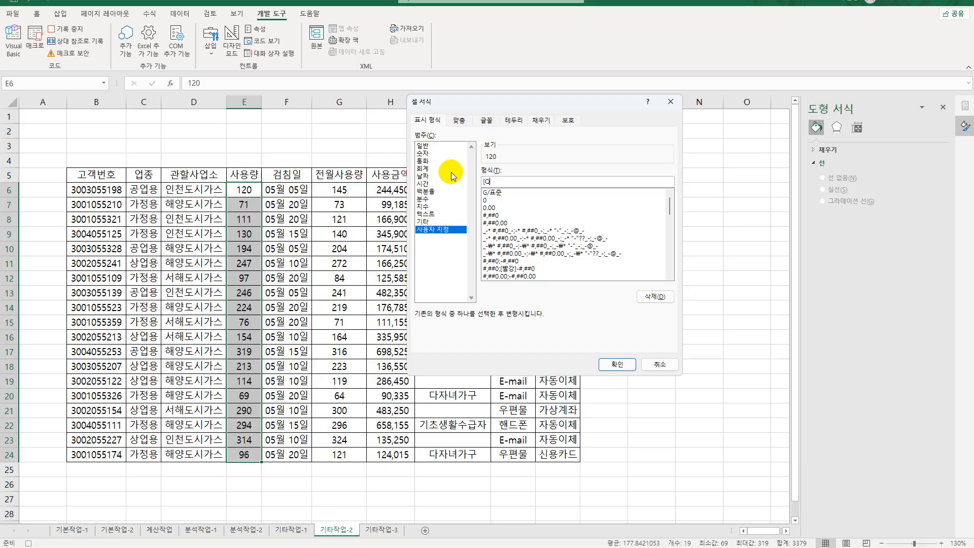
pyautogui.write('강][>=200]')
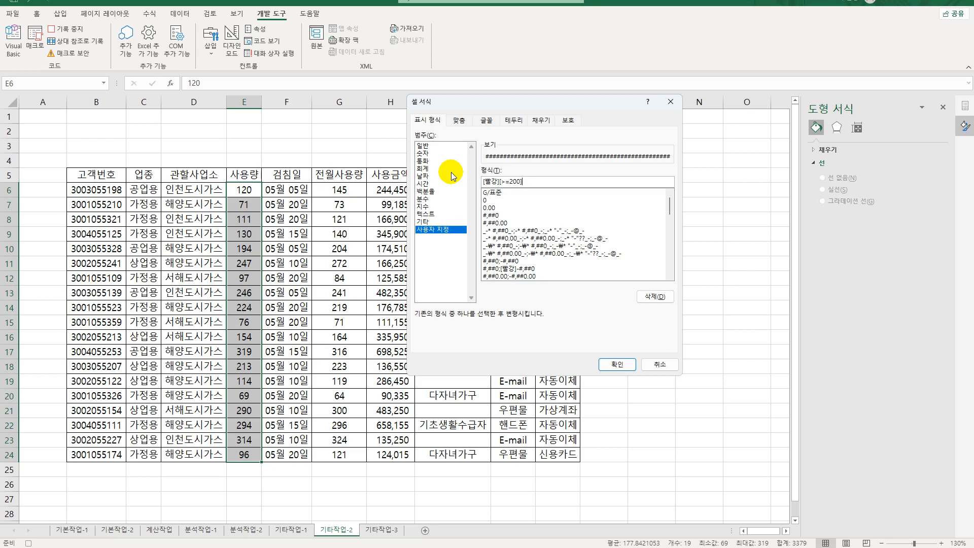
pyautogui.write('#')
pyautogui.write(',')
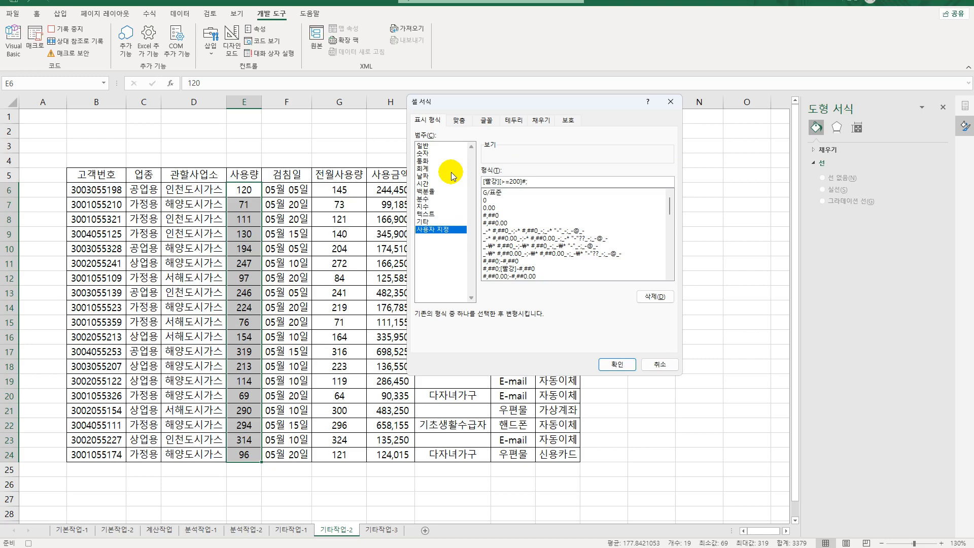
pyautogui.write(';[파랑][<=100#')
pyautogui.press('BackSpace')
pyautogui.write(']#')
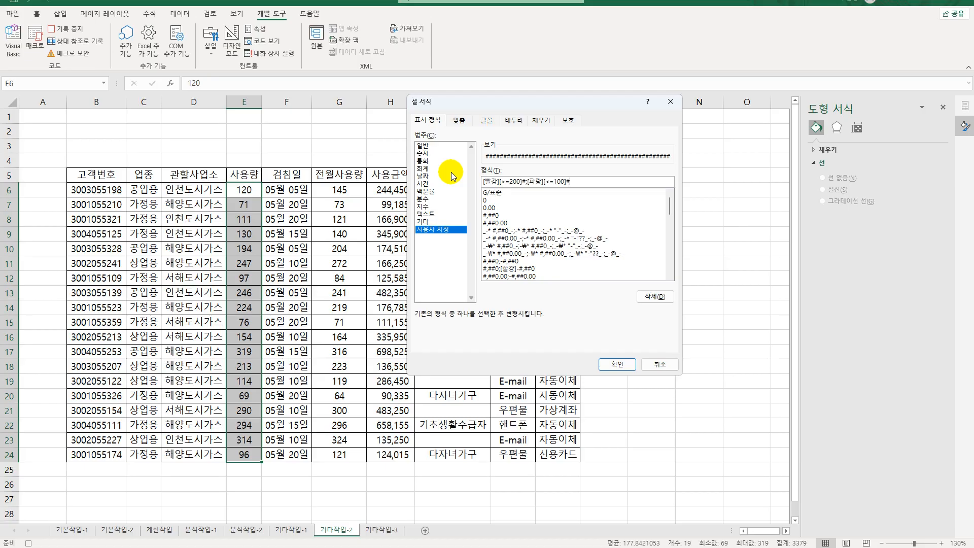
pyautogui.write(';')
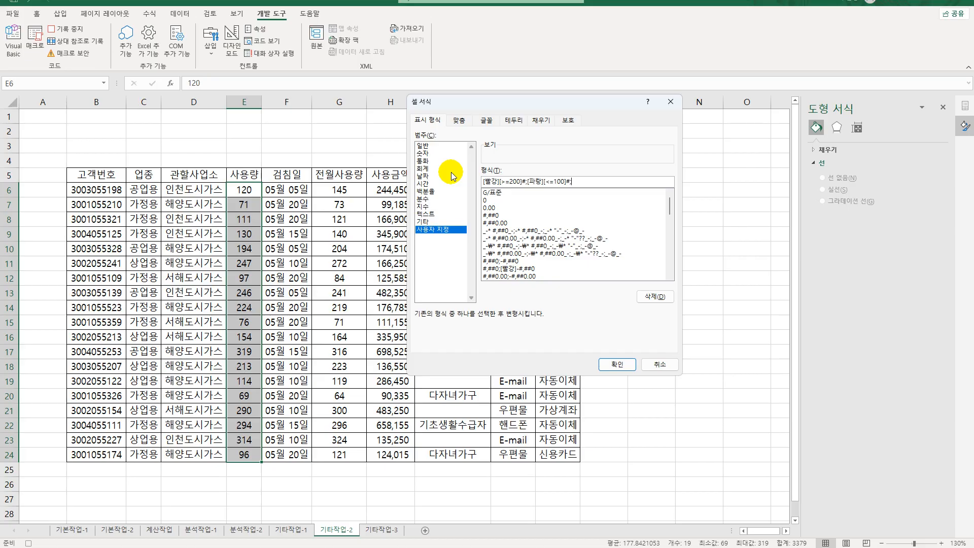
pyautogui.write('#')
pyautogui.click(616, 364)
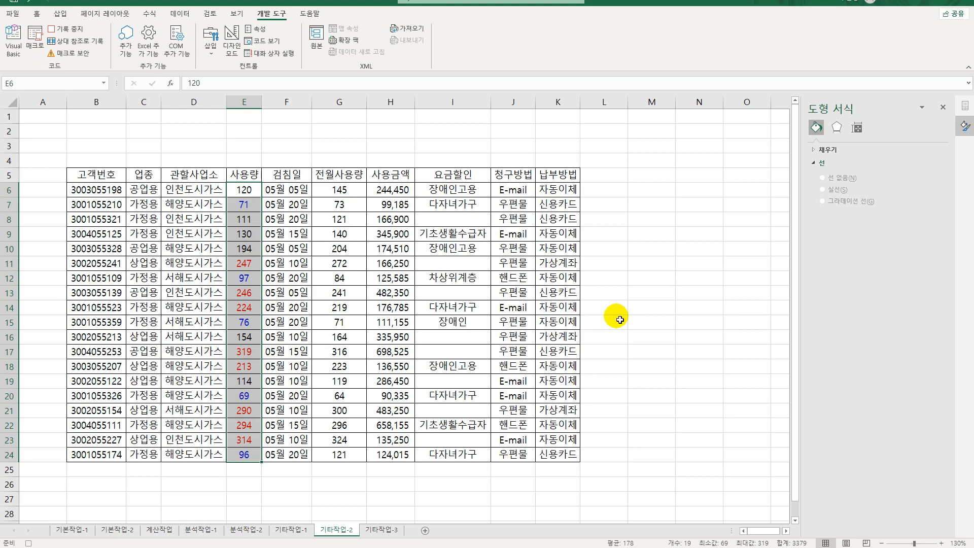
# Step: Select cell E6 to clear the range selection and stop recording the macro
pyautogui.click(244, 454)
pyautogui.click(245, 189)
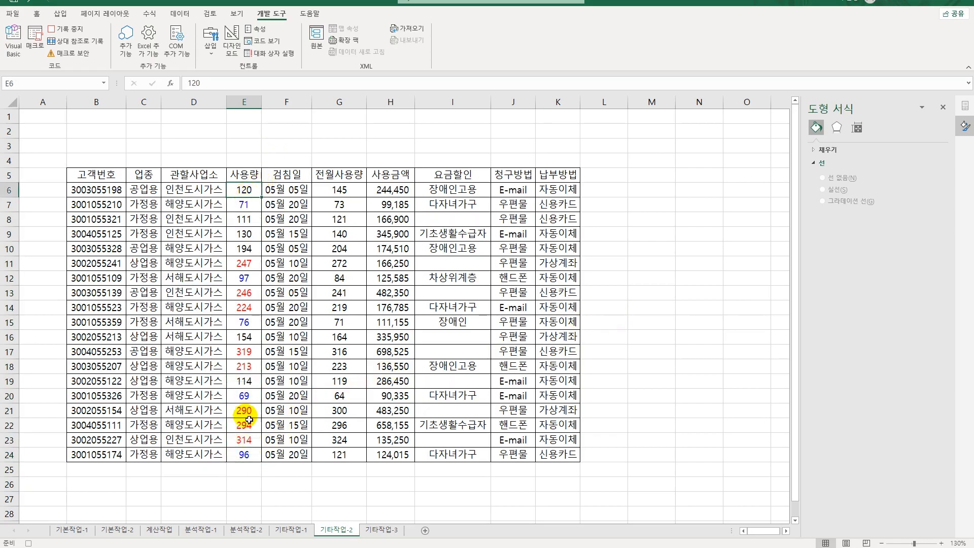
pyautogui.click(71, 30)
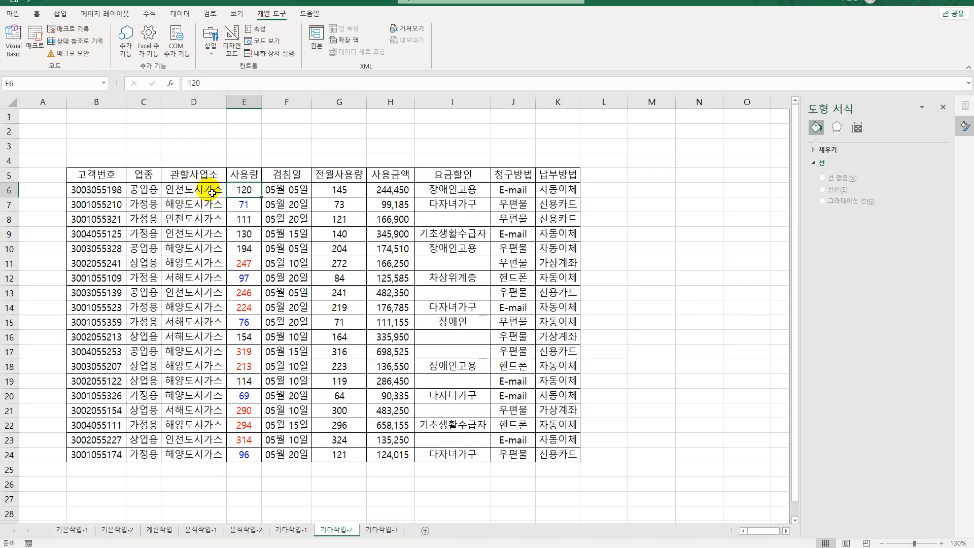
# Step: Insert a form control button covering B2:D3 and assign the 서식적용 macro to it
pyautogui.click(210, 53)
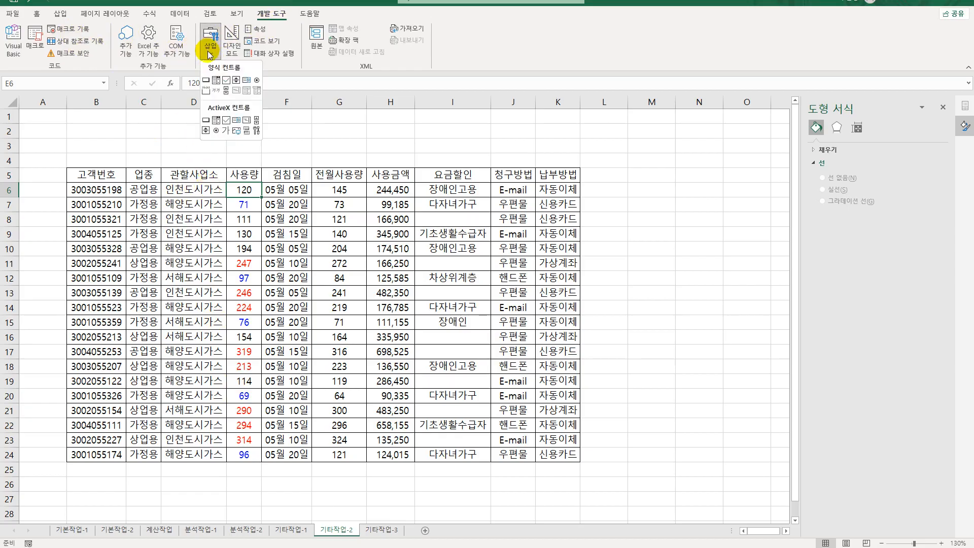
pyautogui.click(206, 81)
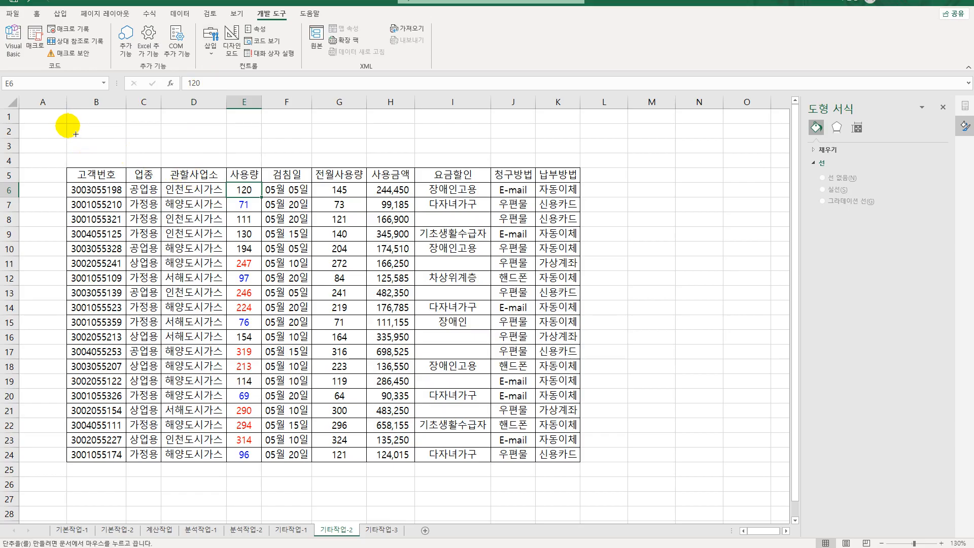
pyautogui.moveTo(67, 125); pyautogui.dragTo(216, 156)
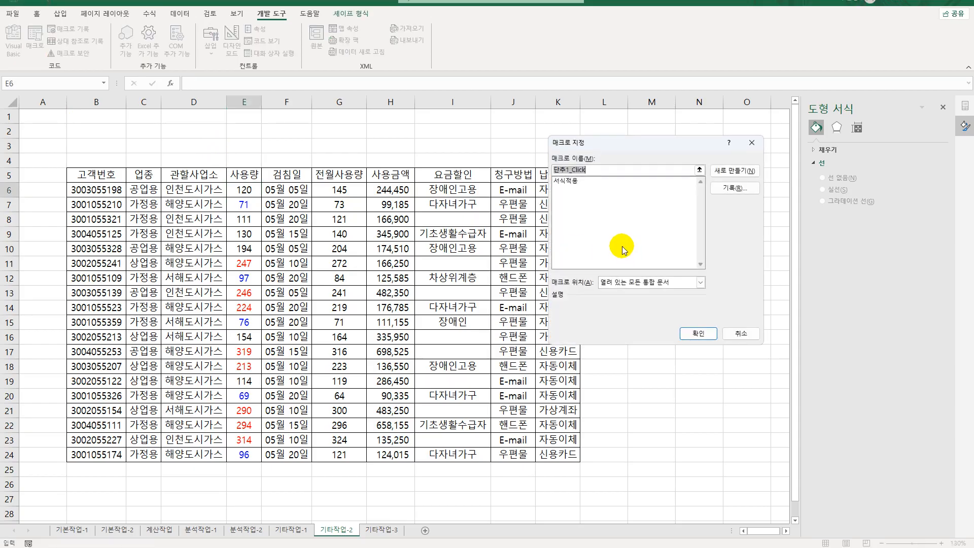
pyautogui.click(579, 181)
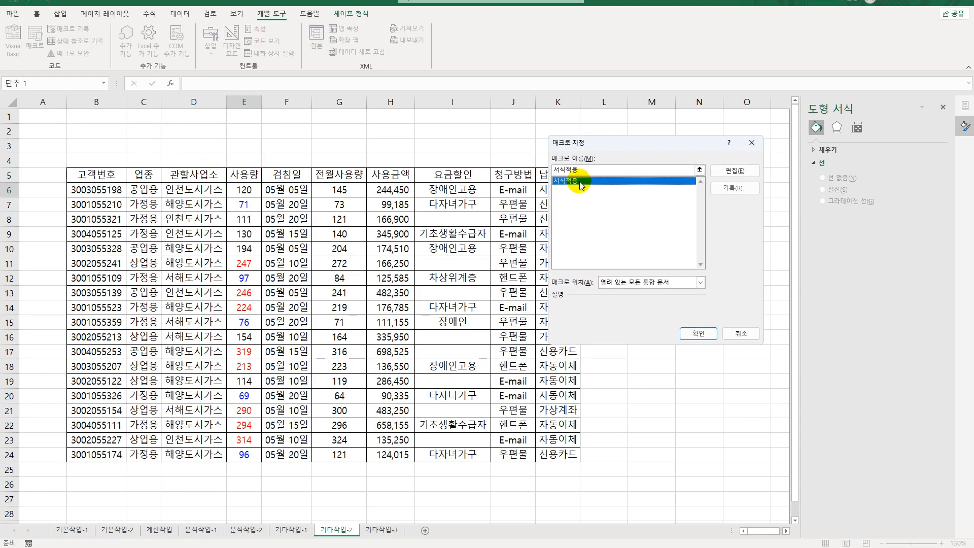
pyautogui.click(713, 334)
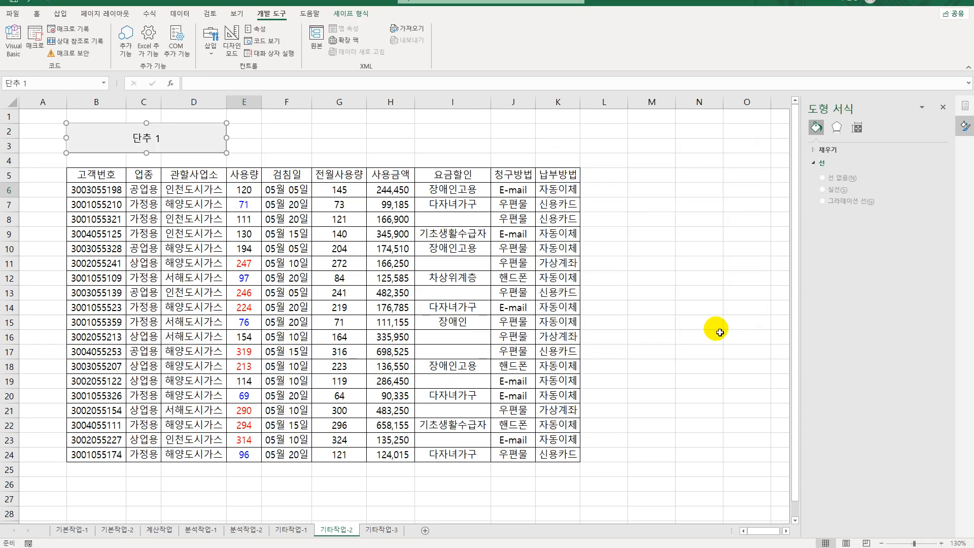
# Step: Label the new button 서식적용 and deselect it
pyautogui.write('서식적용')
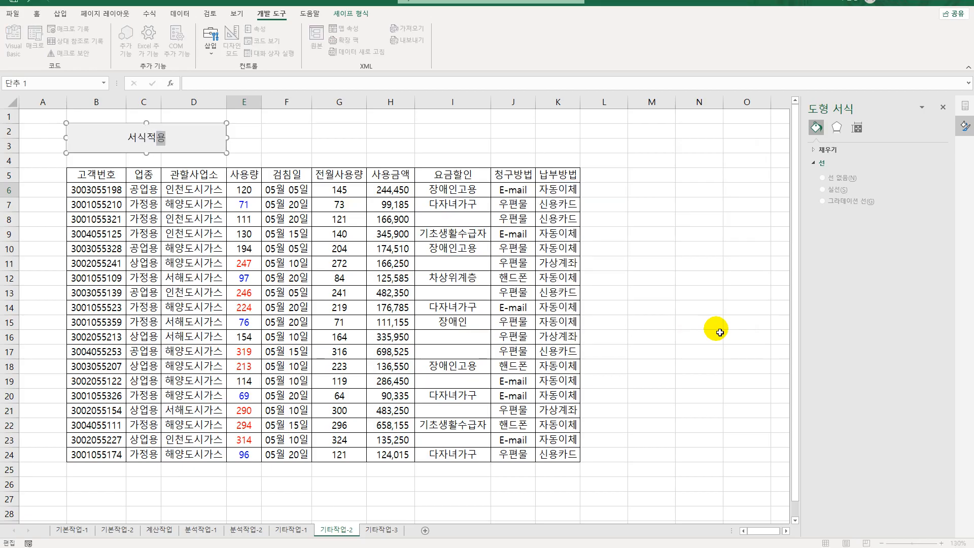
pyautogui.click(359, 161)
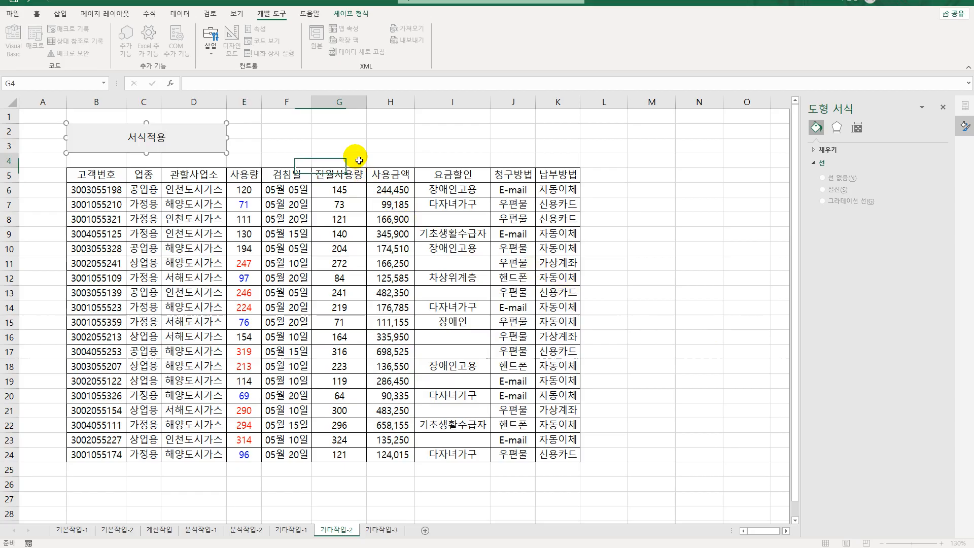
pyautogui.rightClick(195, 140)
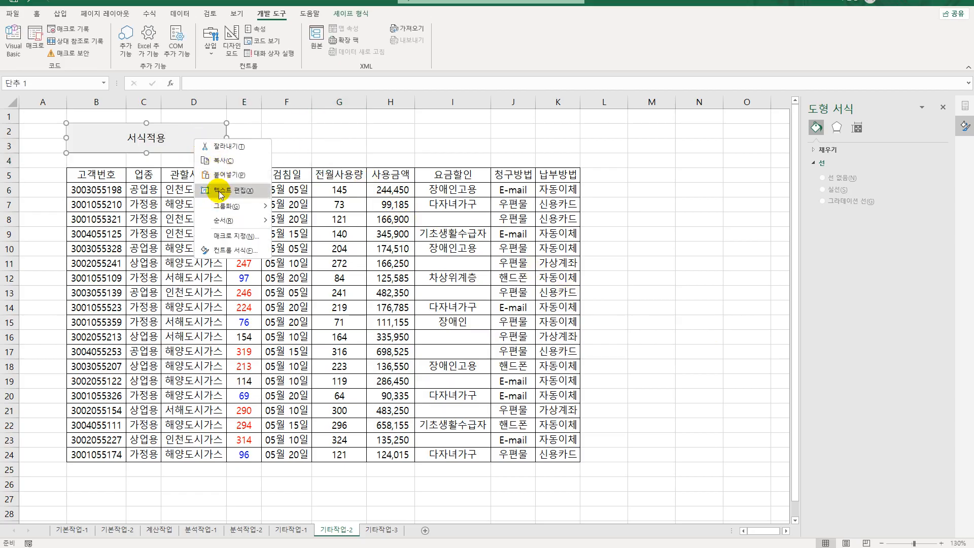
pyautogui.press('Escape')
pyautogui.click(681, 428)
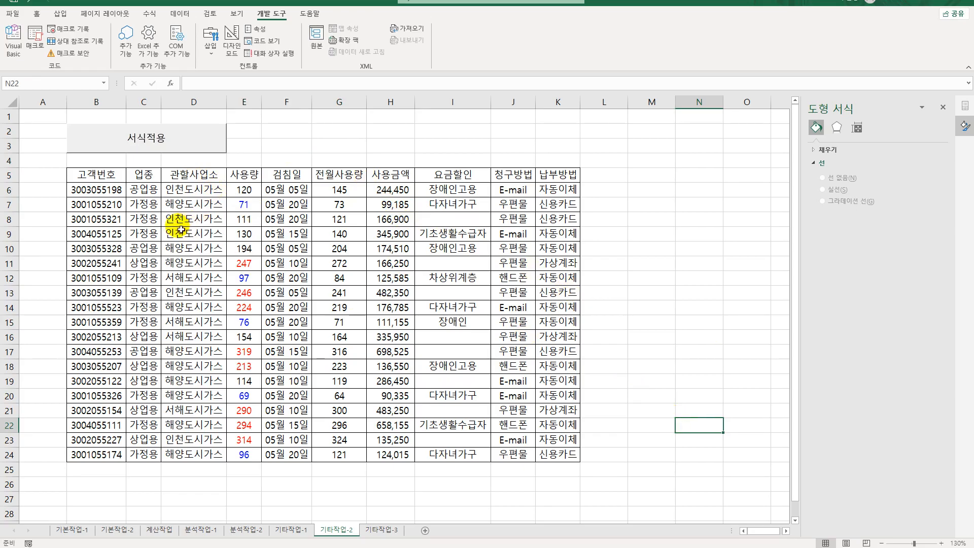
# Step: Start recording a new macro named 그래프보기 from an empty cell beside the table
pyautogui.click(391, 219)
pyautogui.click(686, 192)
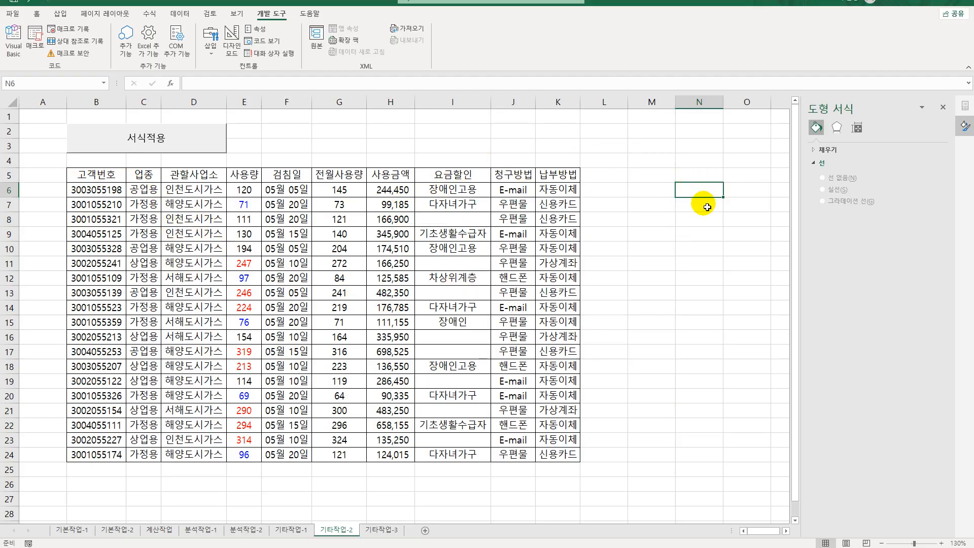
pyautogui.click(69, 29)
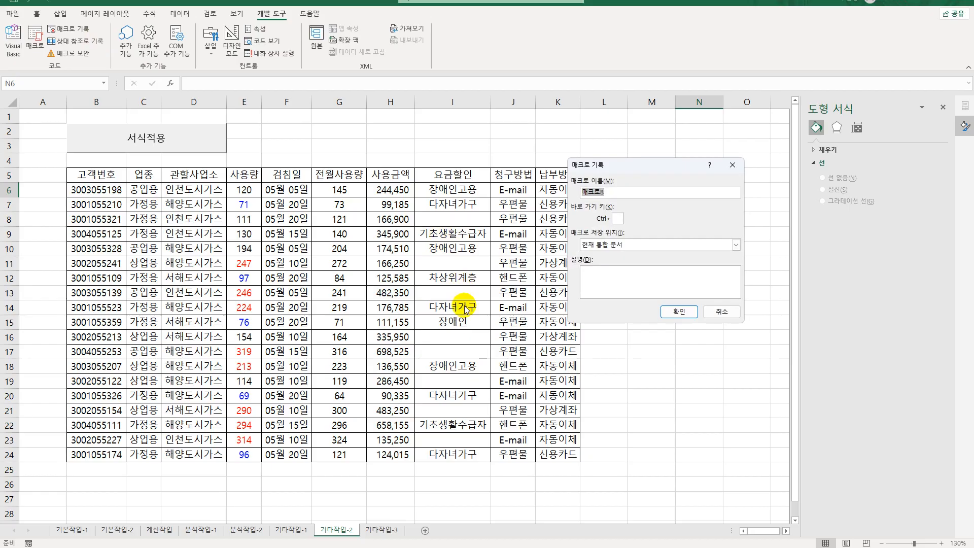
pyautogui.write('그래프보기')
pyautogui.press('Return')
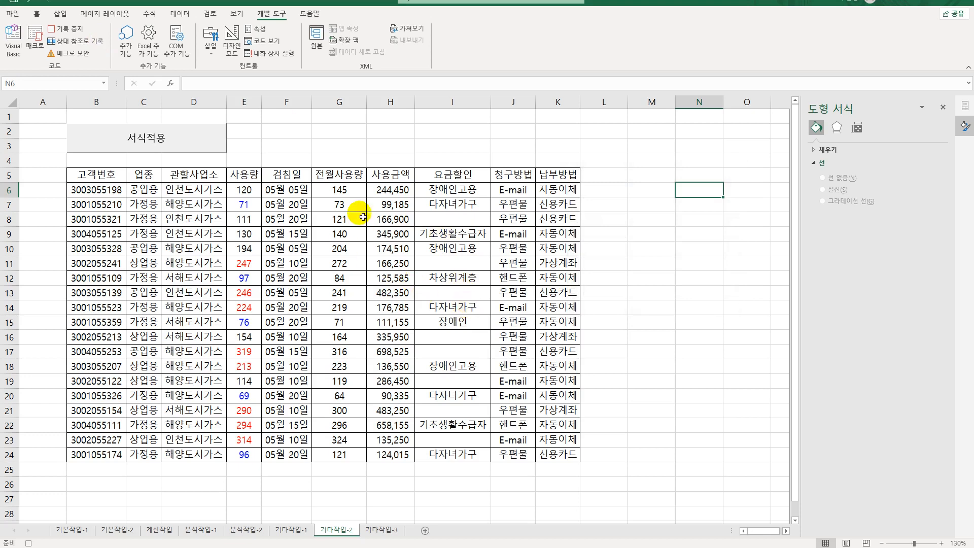
# Step: Start a new conditional formatting rule for the 사용금액 values in H6:H24 with the 데이터 막대 format style
pyautogui.moveTo(391, 190); pyautogui.dragTo(398, 463)
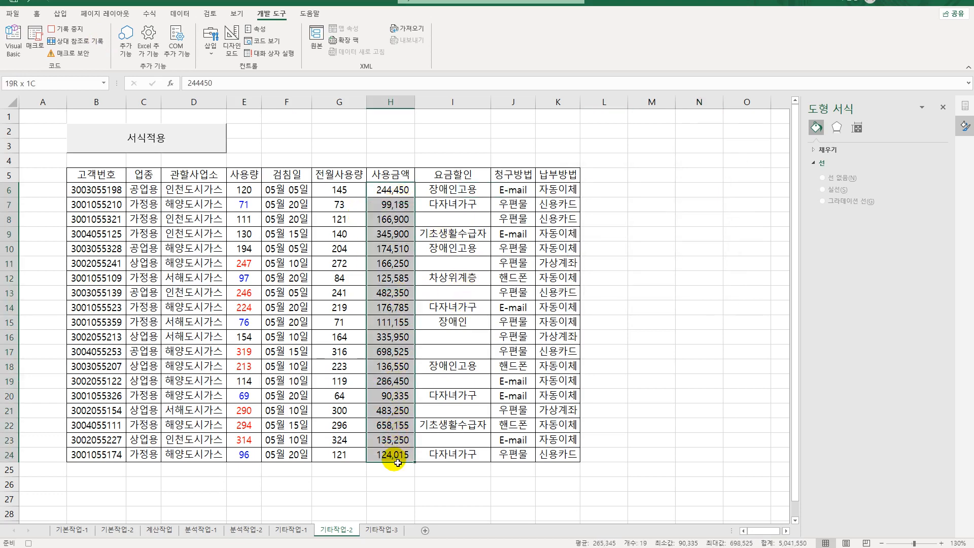
pyautogui.click(36, 14)
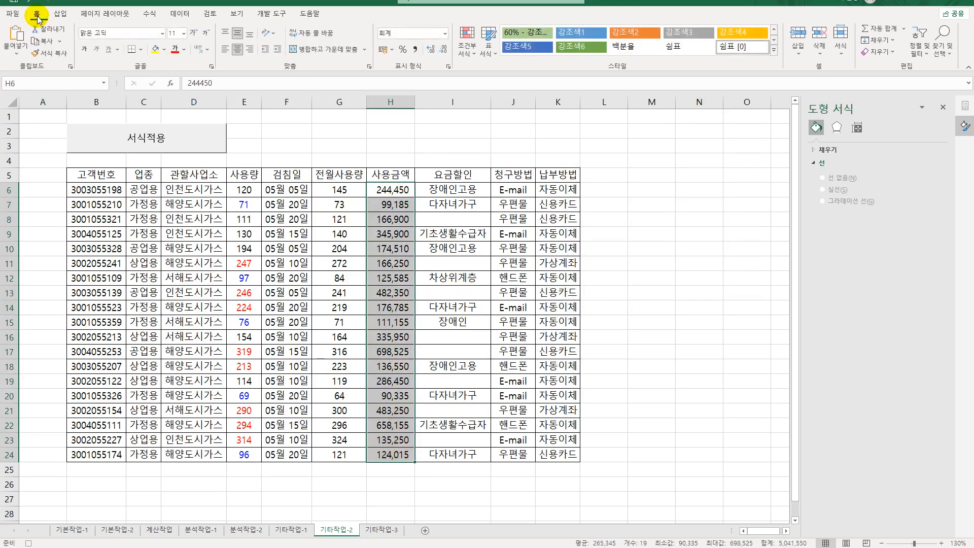
pyautogui.click(459, 53)
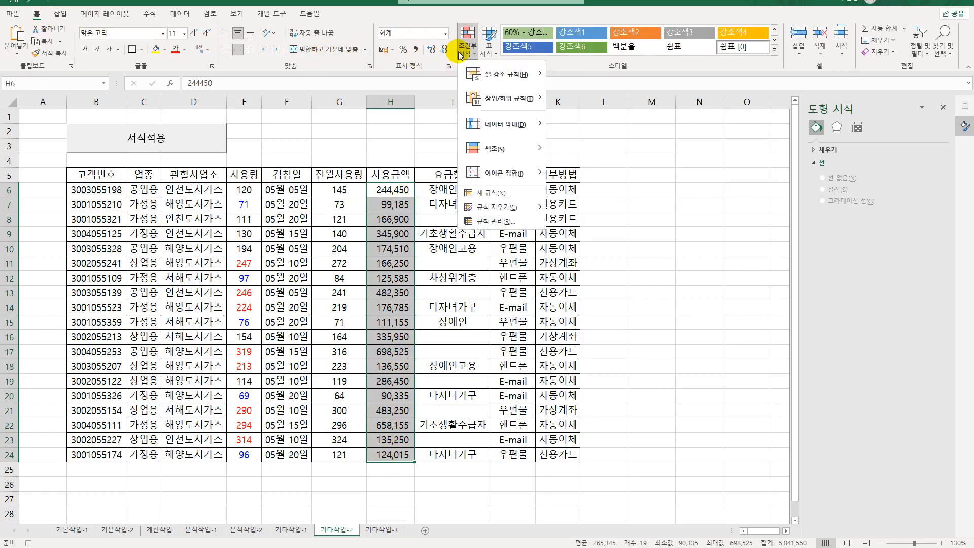
pyautogui.click(500, 195)
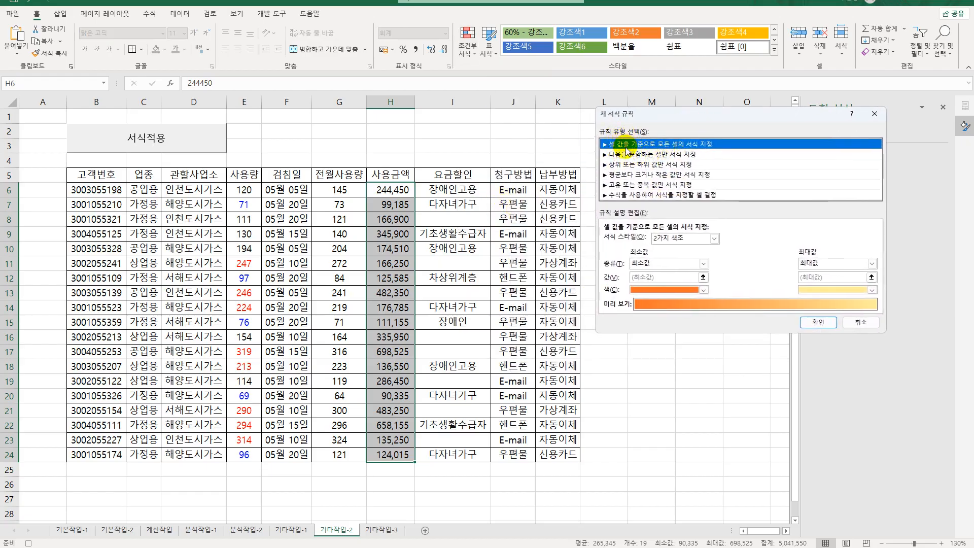
pyautogui.click(714, 239)
pyautogui.click(707, 268)
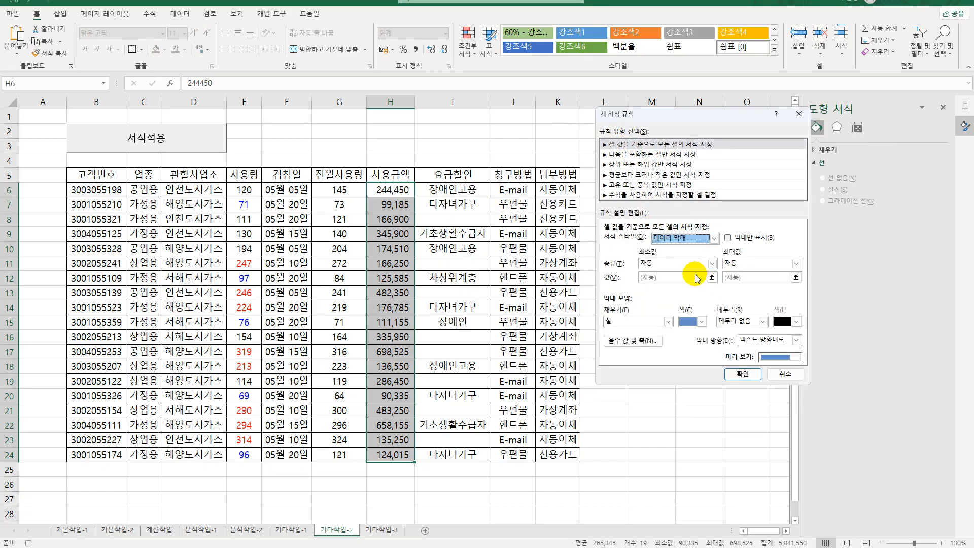
# Step: Set the data bar minimum to 백분위수 20 and the maximum to 백분위수 80
pyautogui.click(710, 263)
pyautogui.click(652, 311)
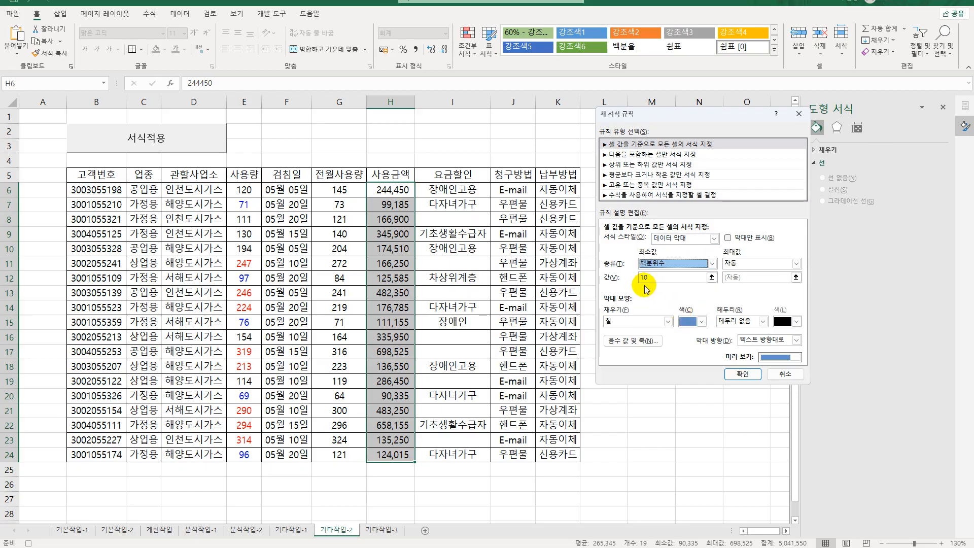
pyautogui.click(646, 278)
pyautogui.write('20')
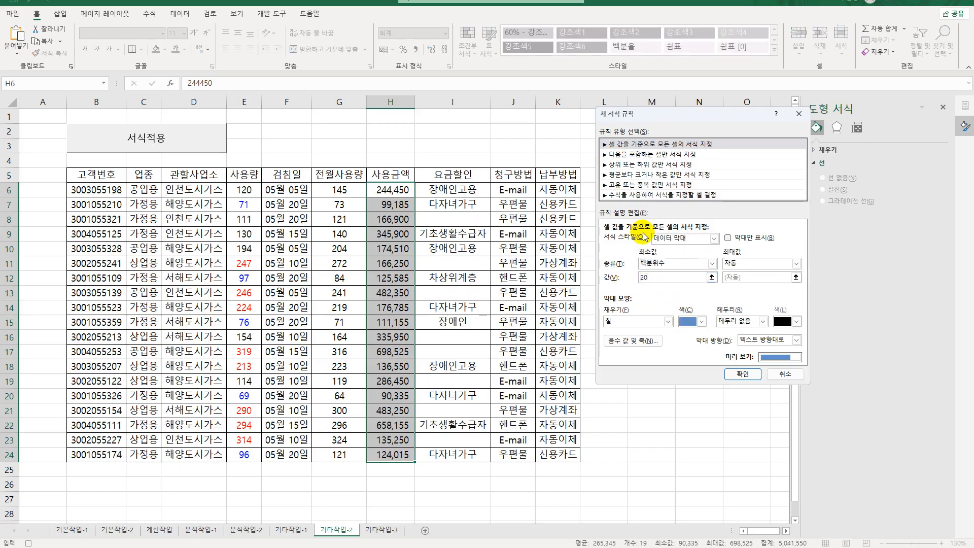
pyautogui.click(752, 263)
pyautogui.click(743, 311)
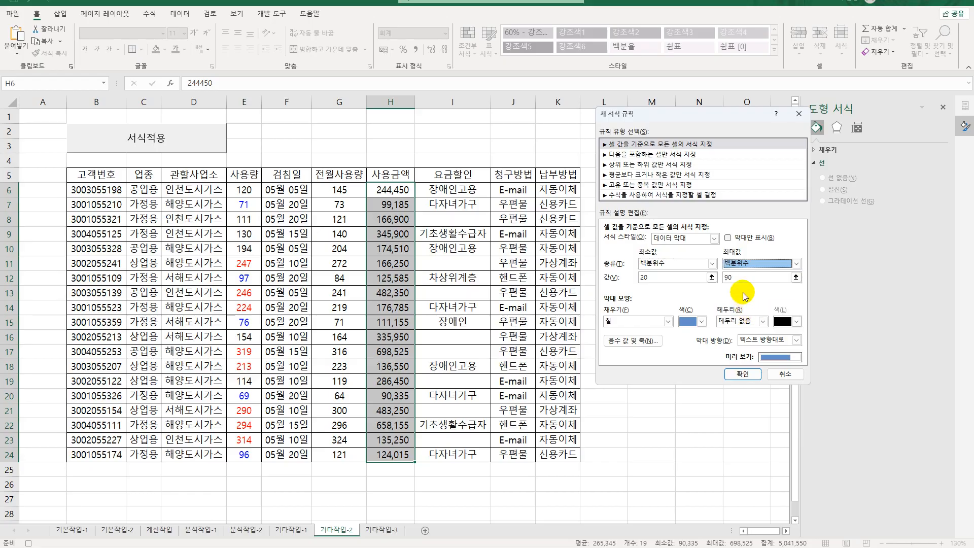
pyautogui.press('Tab')
pyautogui.write('80')
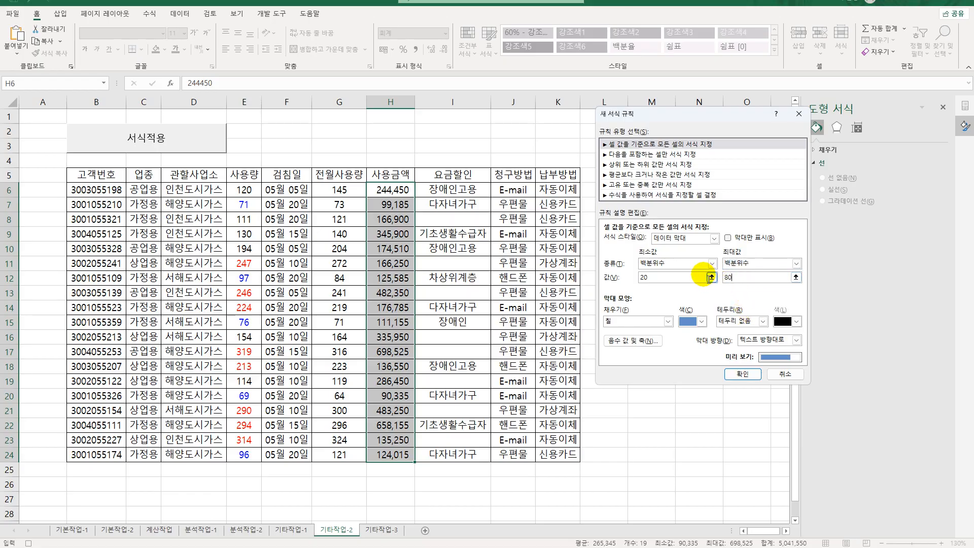
# Step: Give the data bars a 그라데이션 채우기 fill in standard yellow and apply the rule
pyautogui.click(667, 321)
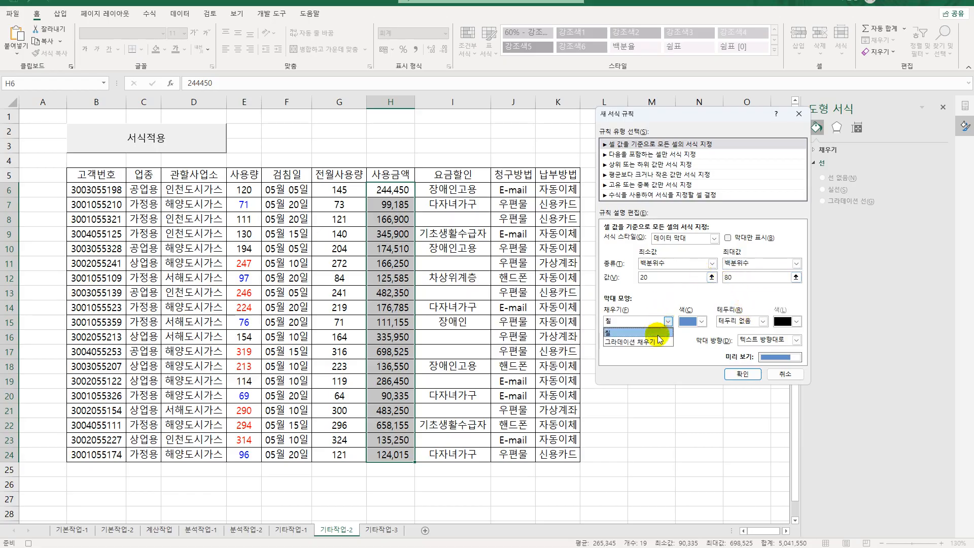
pyautogui.click(659, 342)
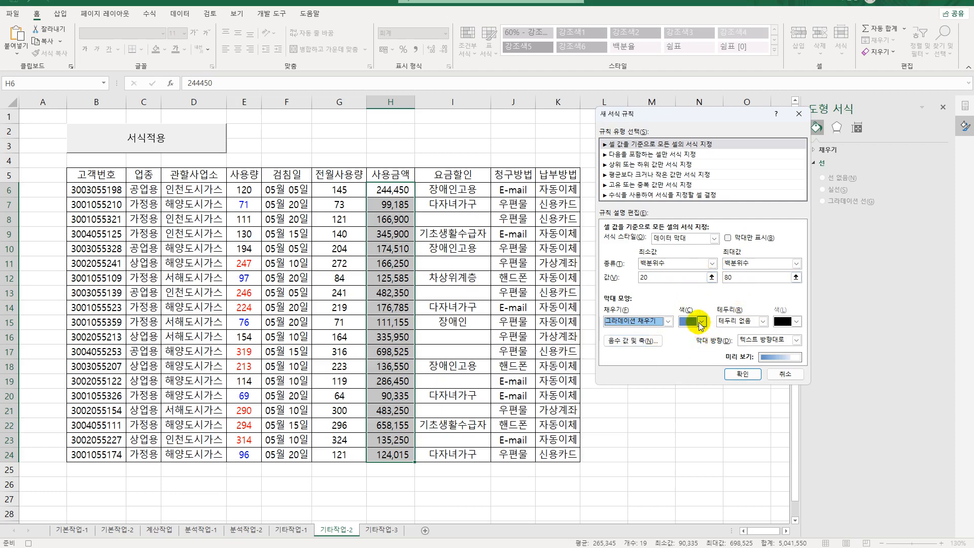
pyautogui.click(701, 322)
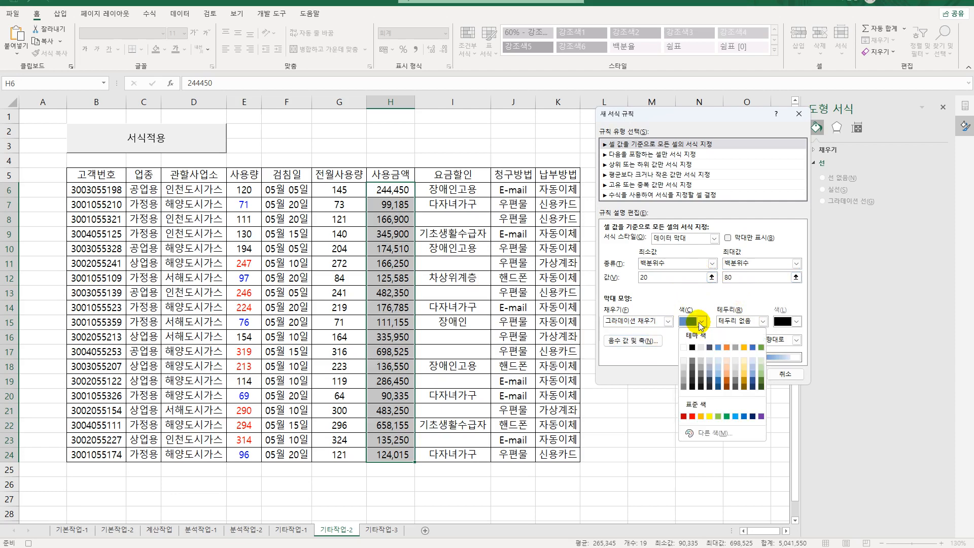
pyautogui.click(709, 417)
pyautogui.click(742, 374)
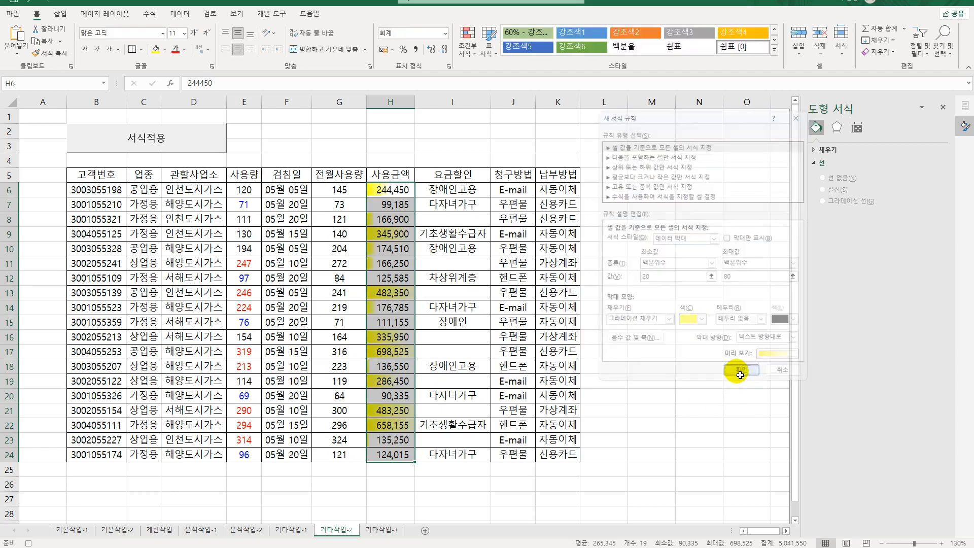
# Step: Select cell H24 to clear the range selection and stop recording the macro
pyautogui.click(394, 457)
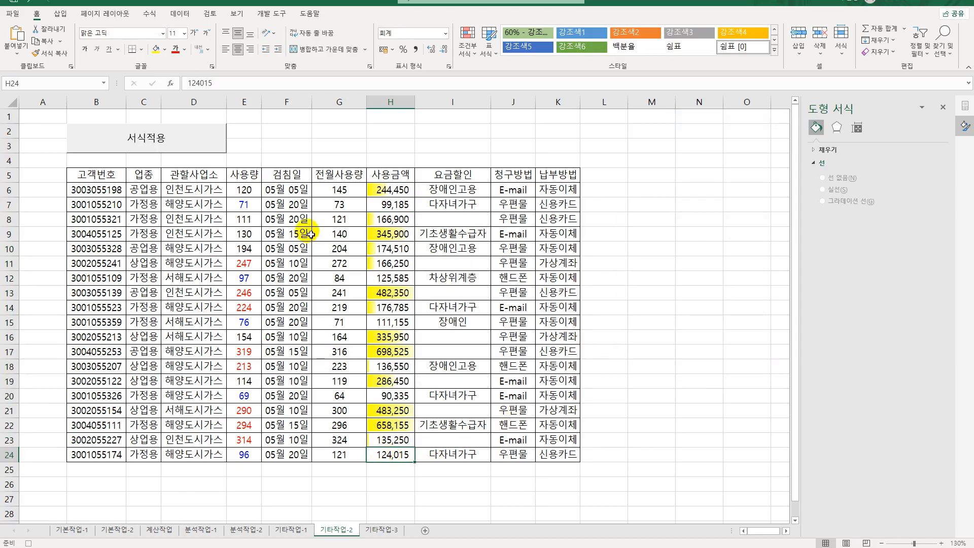
pyautogui.click(263, 15)
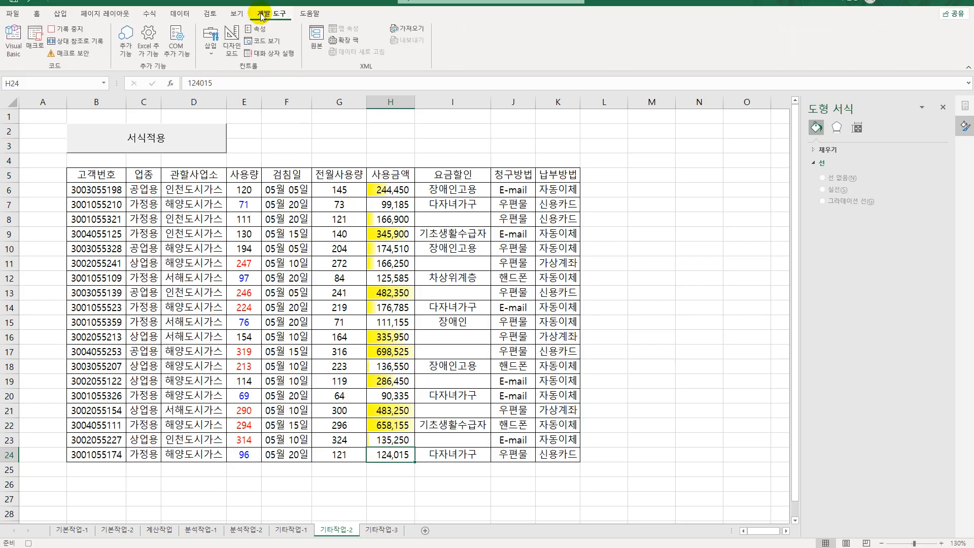
pyautogui.click(66, 29)
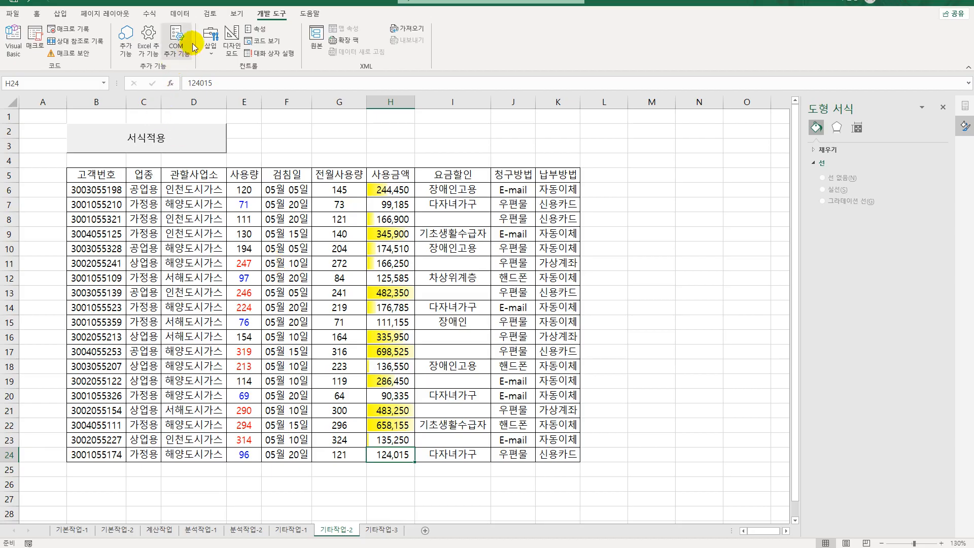
# Step: Insert a form control button covering F2:H3 and assign the 그래프보기 macro to it
pyautogui.click(210, 46)
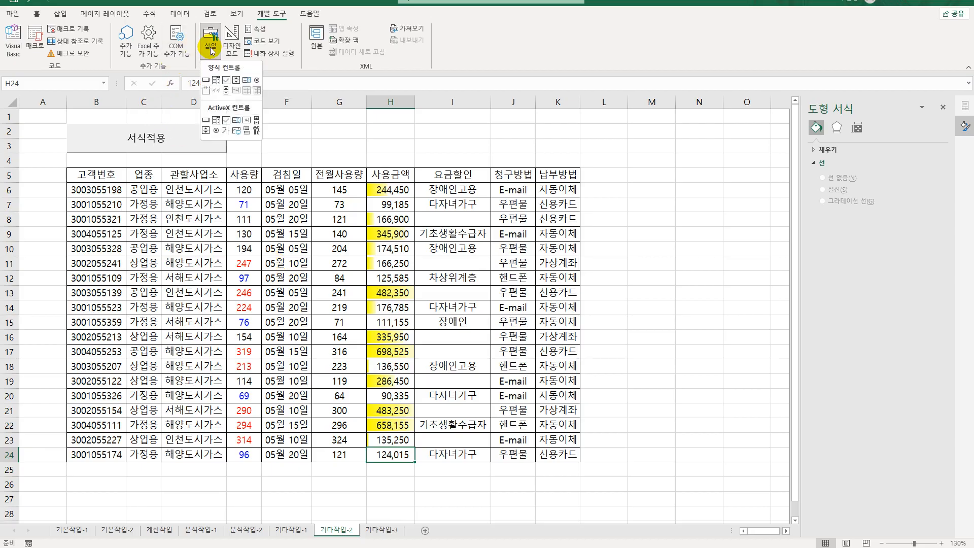
pyautogui.click(207, 81)
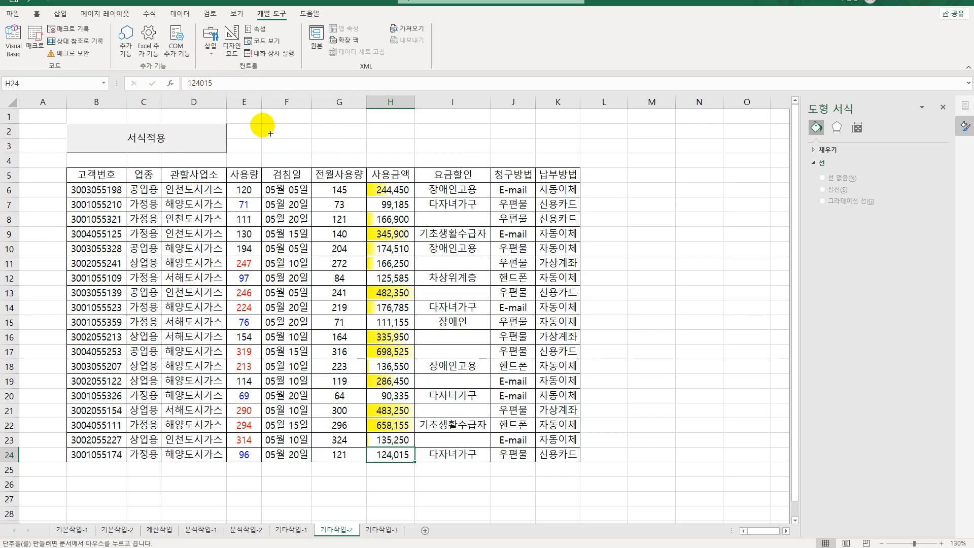
pyautogui.moveTo(270, 134); pyautogui.dragTo(410, 157)
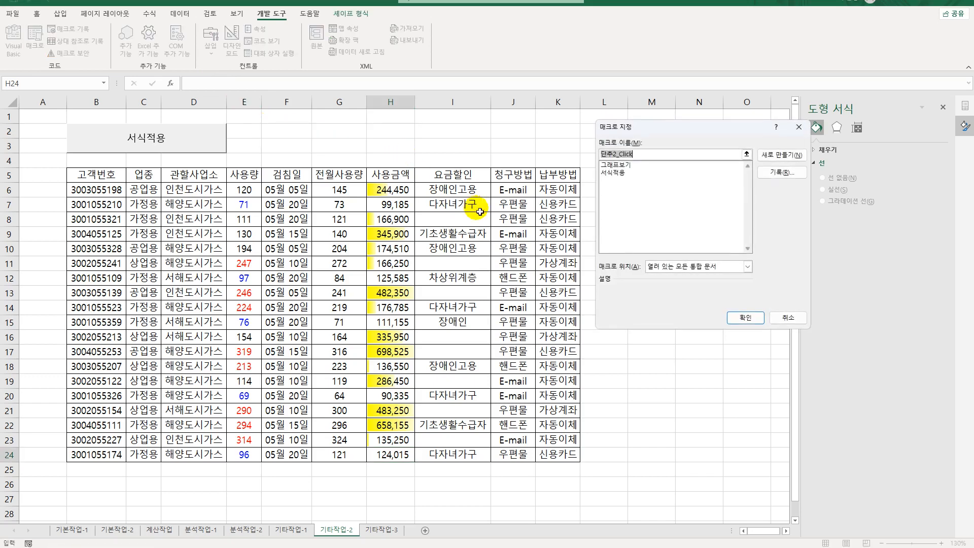
pyautogui.click(625, 165)
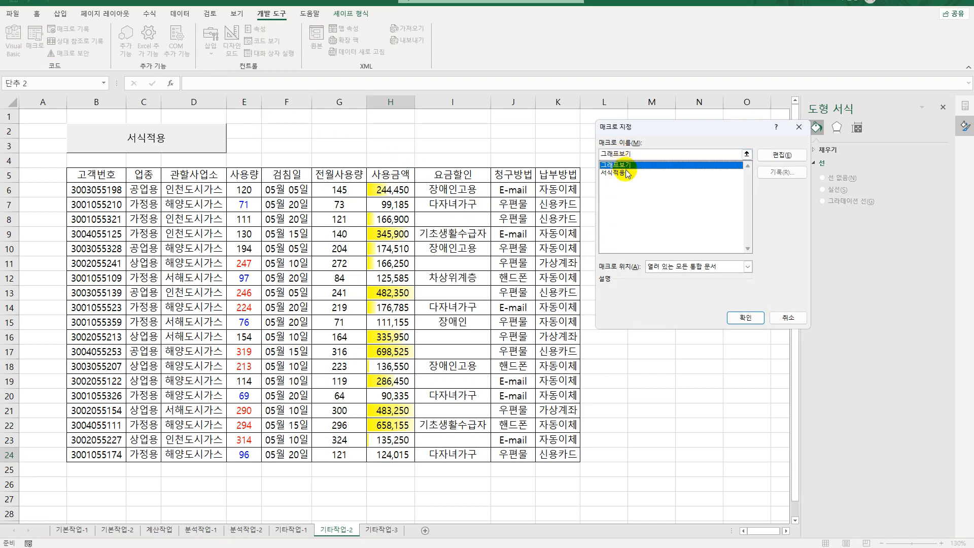
pyautogui.click(745, 318)
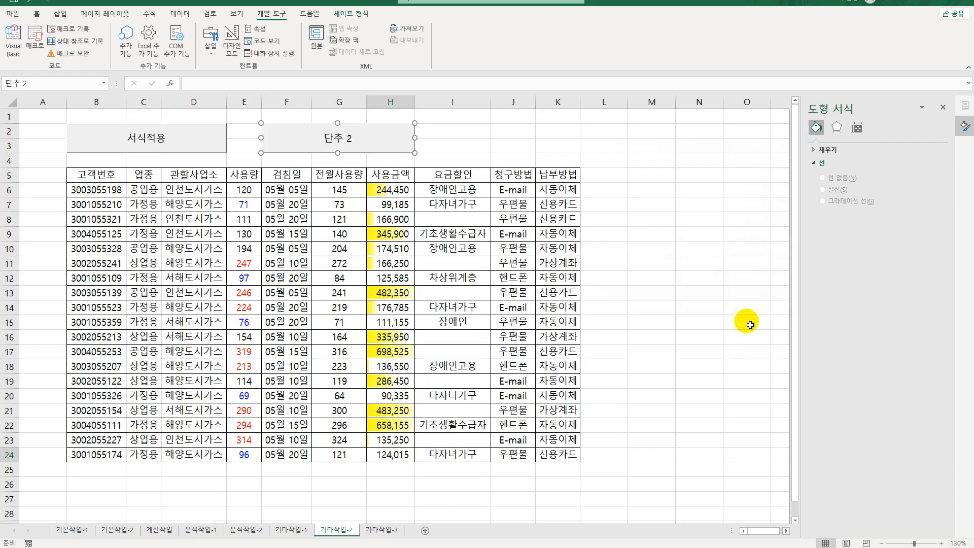
# Step: Label the new button 그래프보기, deselect it and close the shape formatting pane
pyautogui.write('그래프보기')
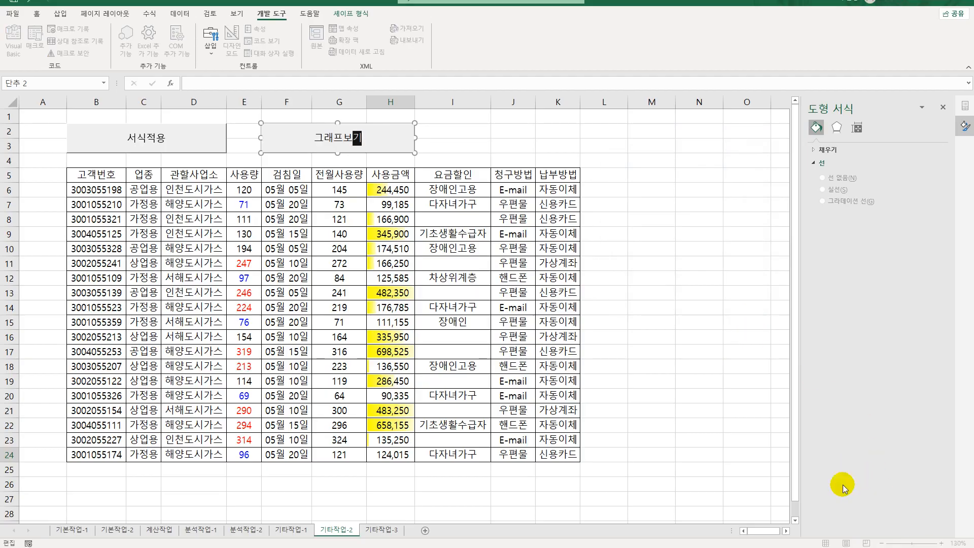
pyautogui.click(684, 360)
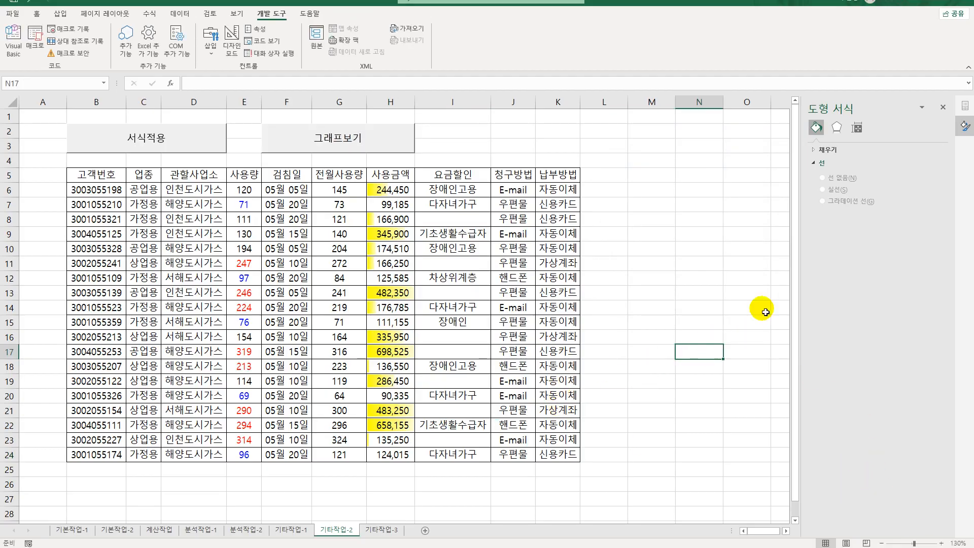
pyautogui.click(942, 107)
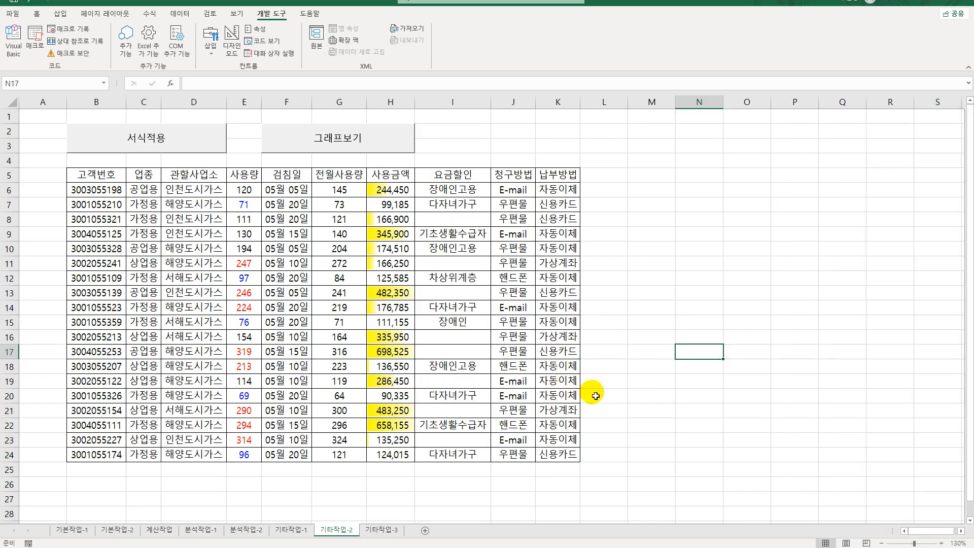
pyautogui.click(654, 395)
# Step: On the 기타작업-3 sheet, turn on design mode and open the click event procedure of the 등록 button
pyautogui.click(387, 533)
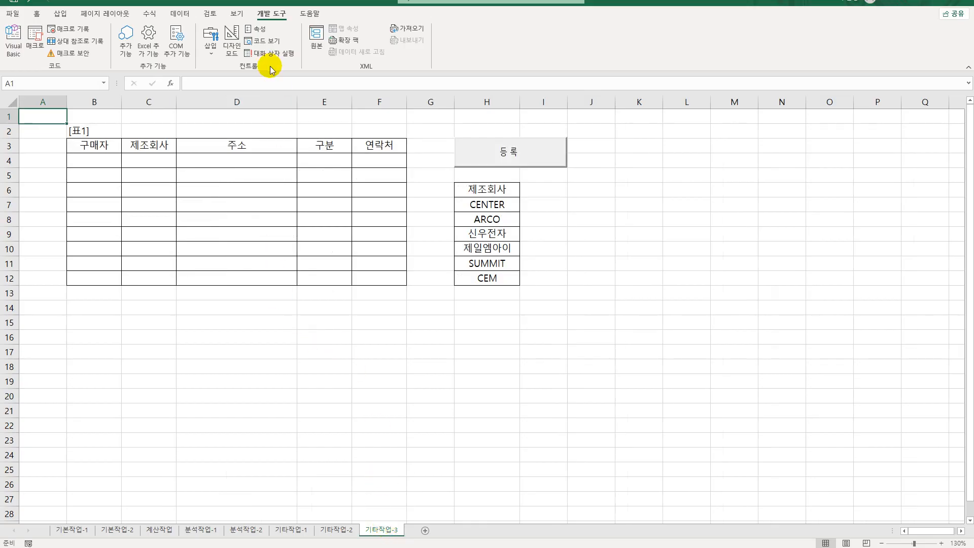
pyautogui.click(231, 51)
pyautogui.click(517, 159)
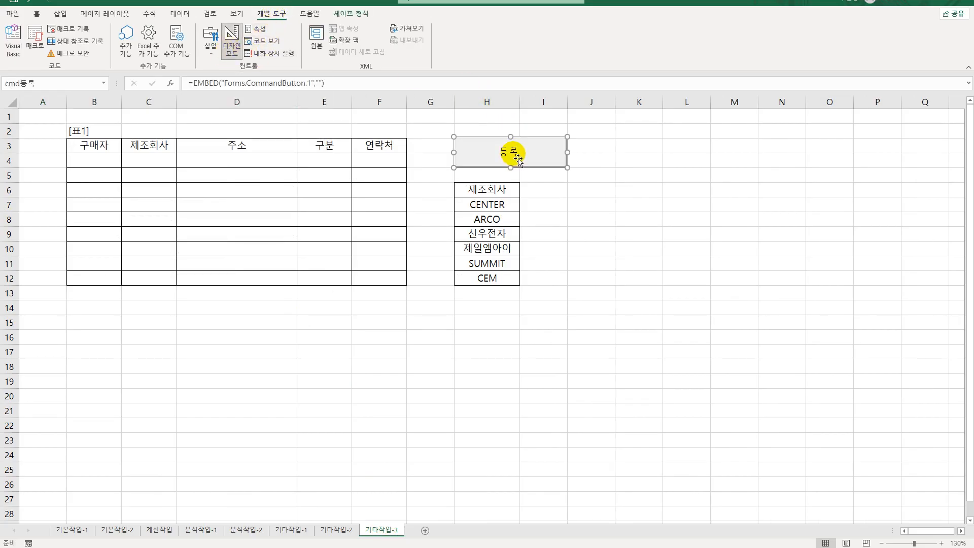
pyautogui.doubleClick(519, 158)
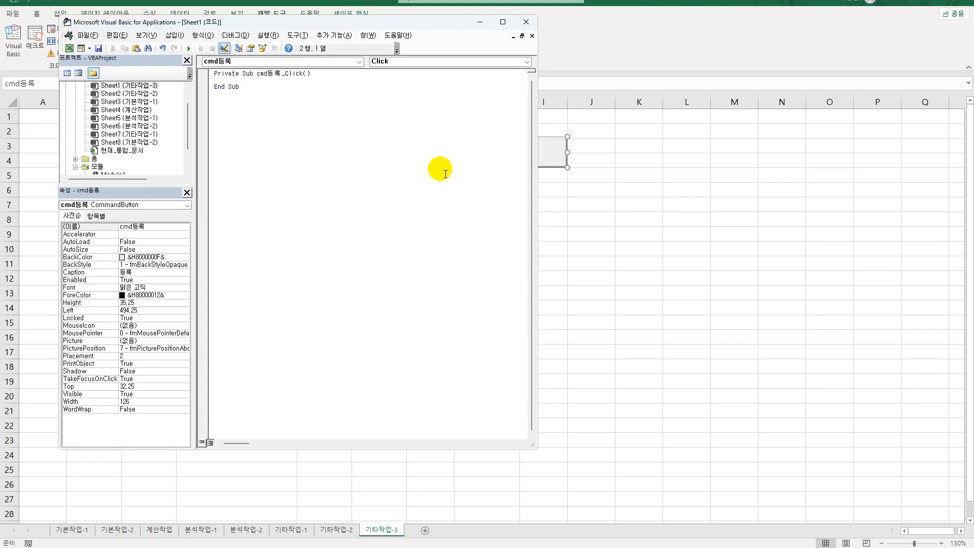
# Step: Add the statement 가스누출.Show to the cmd등록_Click procedure
pyautogui.press('Tab')
pyautogui.write('가스누출.')
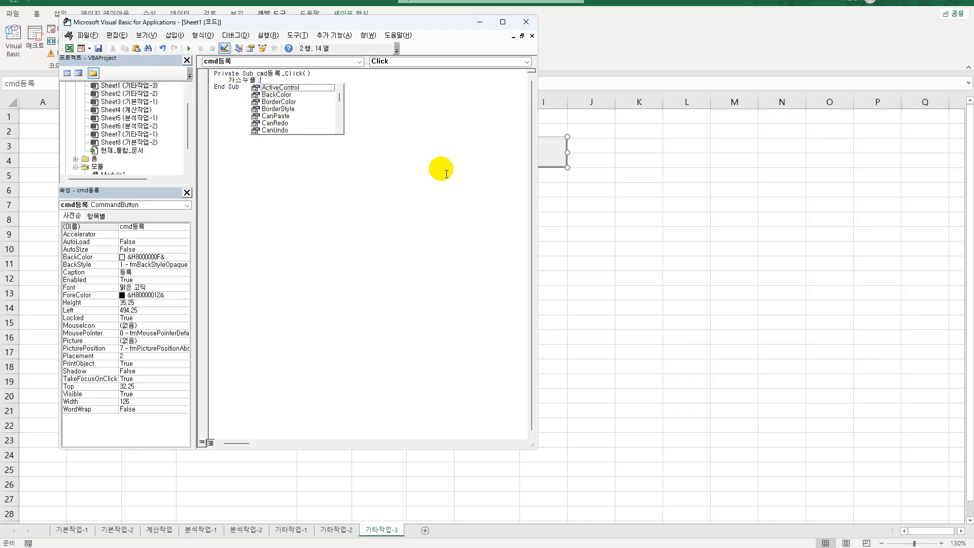
pyautogui.write('sh')
pyautogui.press('Tab')
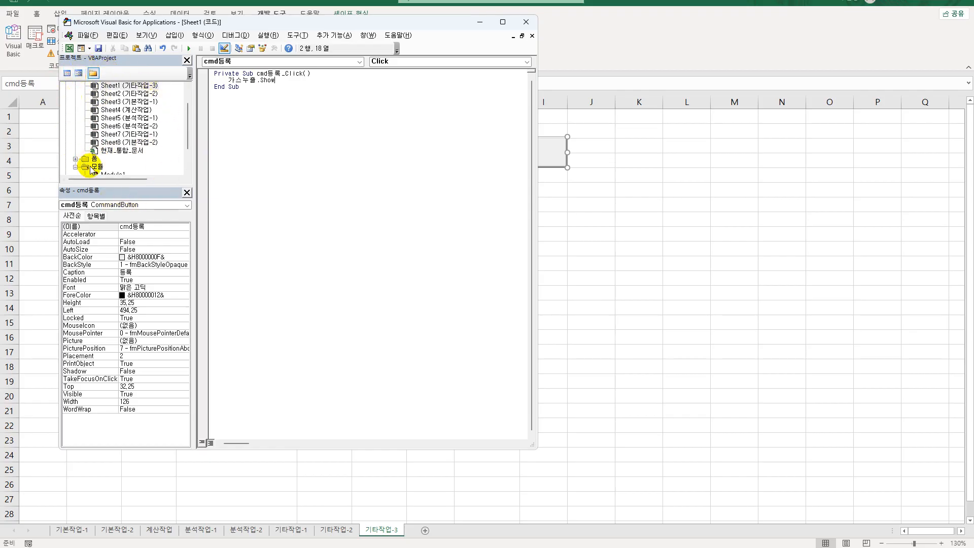
# Step: Expand the project's 폼 folder and open the 가스누출 user form in the designer
pyautogui.click(141, 36)
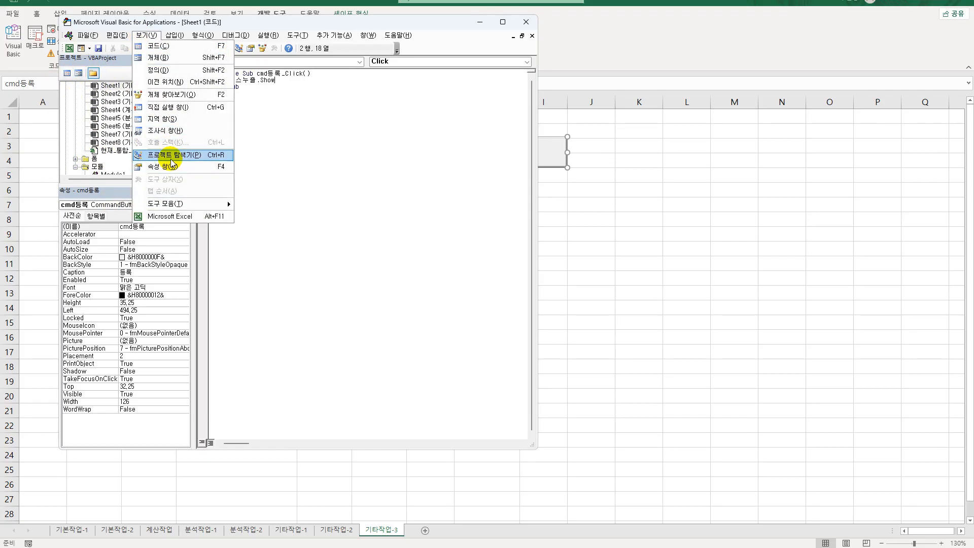
pyautogui.click(94, 158)
pyautogui.doubleClick(95, 159)
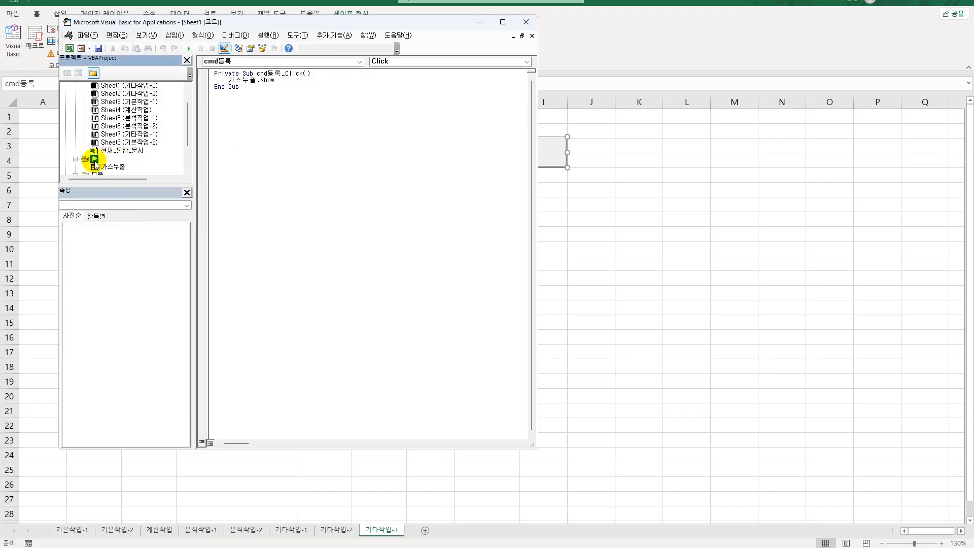
pyautogui.doubleClick(112, 167)
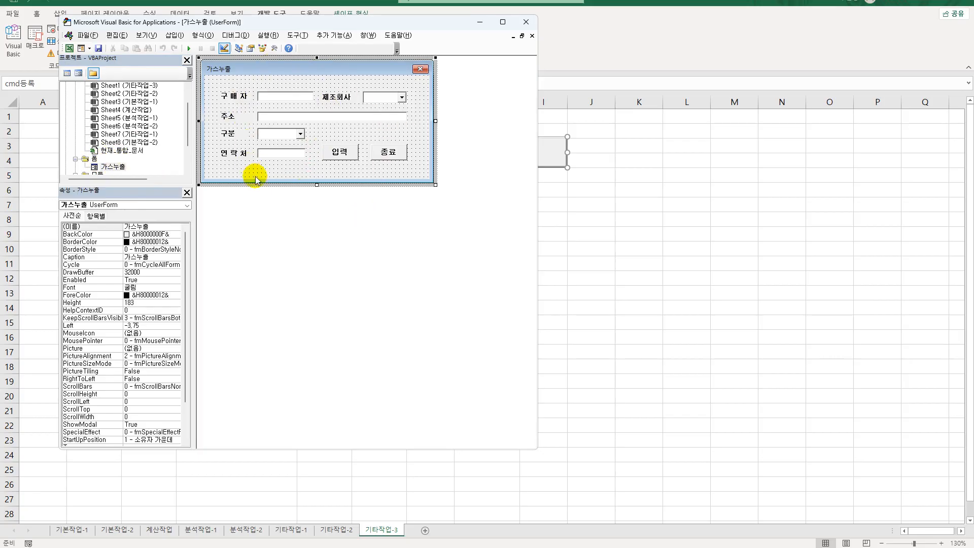
# Step: Open the code of the 가스누출 form and create its UserForm_Initialize event procedure
pyautogui.click(68, 72)
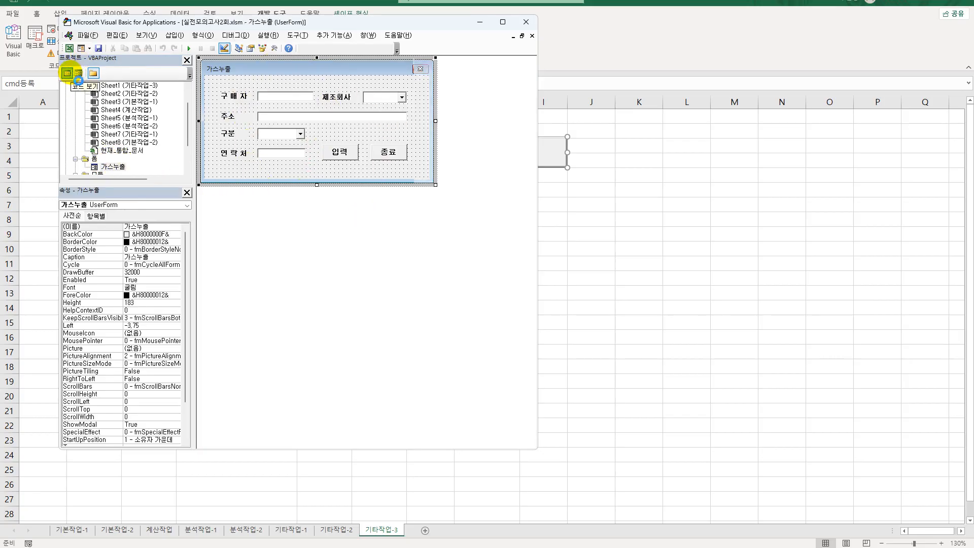
pyautogui.click(335, 60)
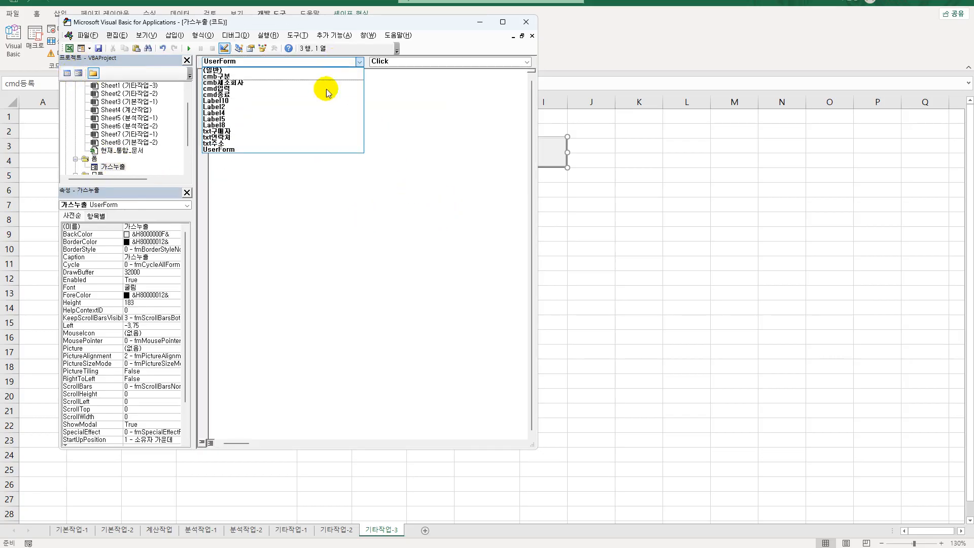
pyautogui.click(348, 148)
pyautogui.click(408, 60)
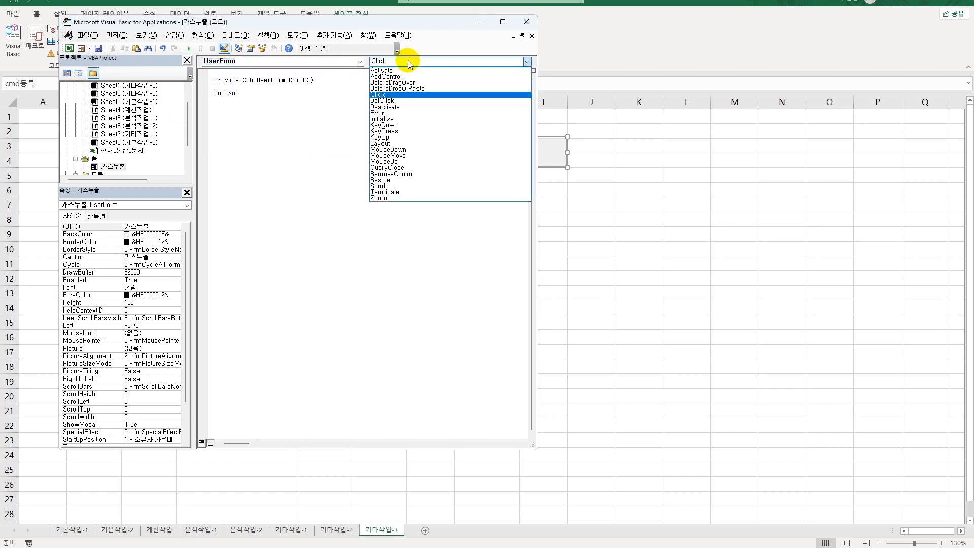
pyautogui.click(400, 119)
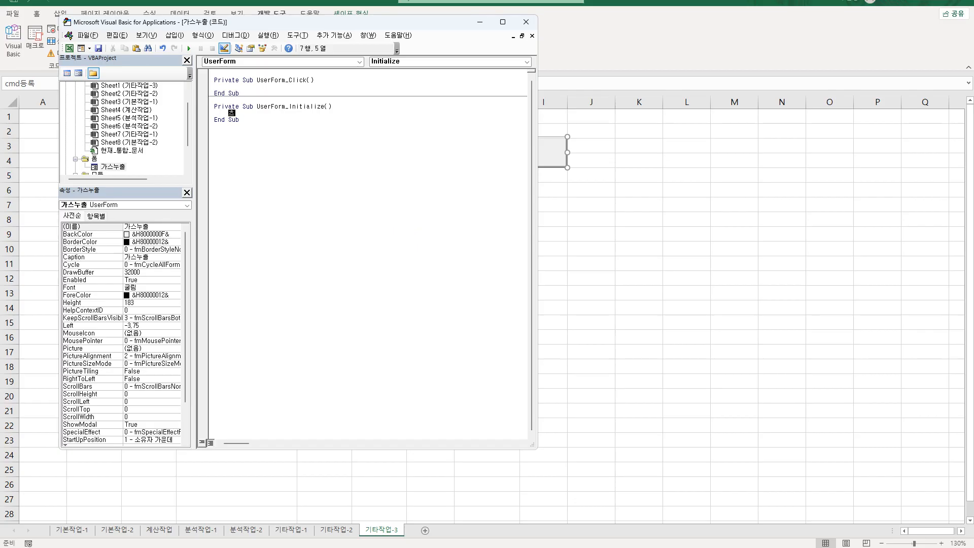
# Step: In UserForm_Initialize, set cmb제조회사.RowSource to "H7:H12" and leave a blank line below it
pyautogui.write('cmb제조회사.rowSource = "')
pyautogui.write('H7:H12"')
pyautogui.press('Return')
pyautogui.press('Return')
# Step: Add the statement cmb구분.AddItem "LPG-20A" to the UserForm_Initialize procedure
pyautogui.write('cm')
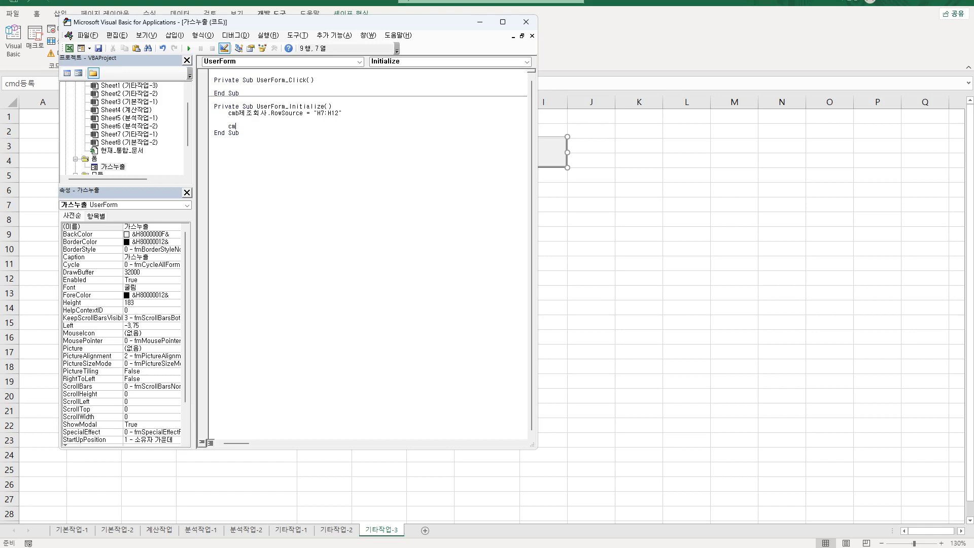
pyautogui.write('b구분.AddItem ')
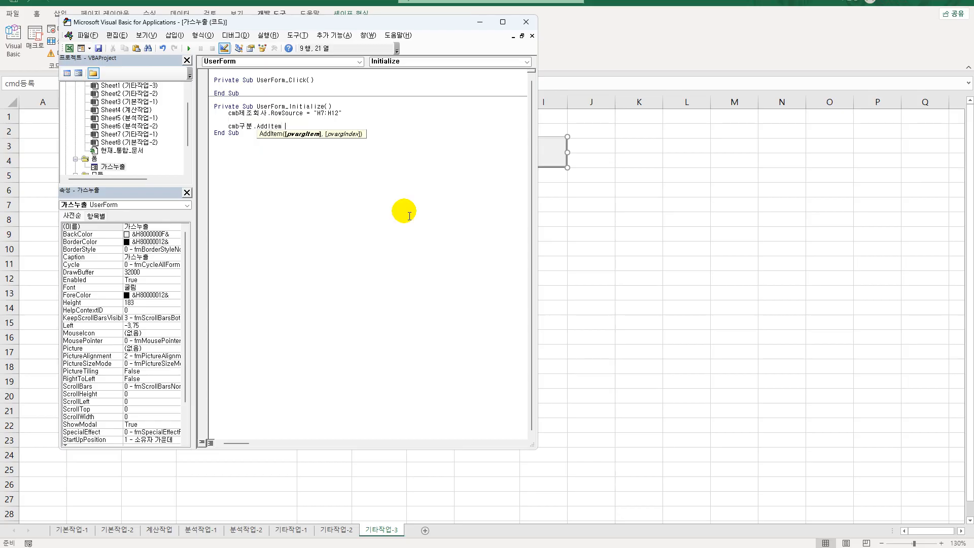
pyautogui.write('"')
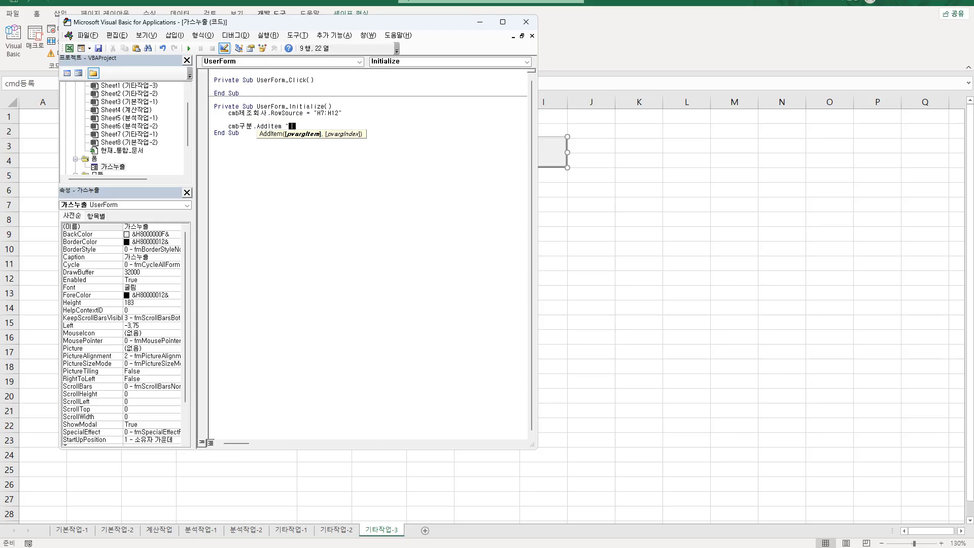
pyautogui.write('ㄴ')
pyautogui.write('PG-20A')
pyautogui.press('Return')
# Step: Copy the cmb구분.AddItem statement and paste it three times on the lines below
pyautogui.press('Up')
pyautogui.hotkey('shift', 'End')
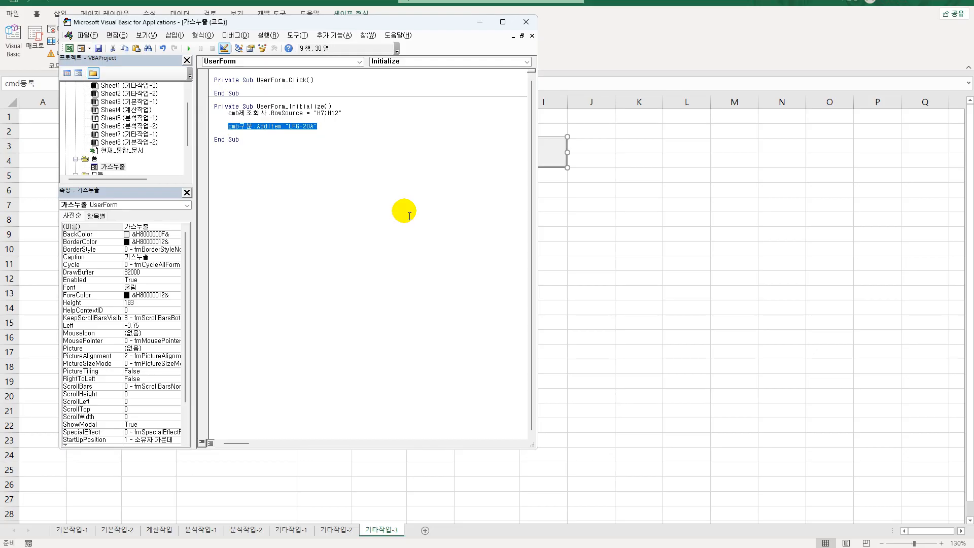
pyautogui.hotkey('ctrl', 'c')
pyautogui.press('Down')
pyautogui.hotkey('ctrl', 'v')
pyautogui.press('Return')
pyautogui.hotkey('ctrl', 'v')
pyautogui.press('Return')
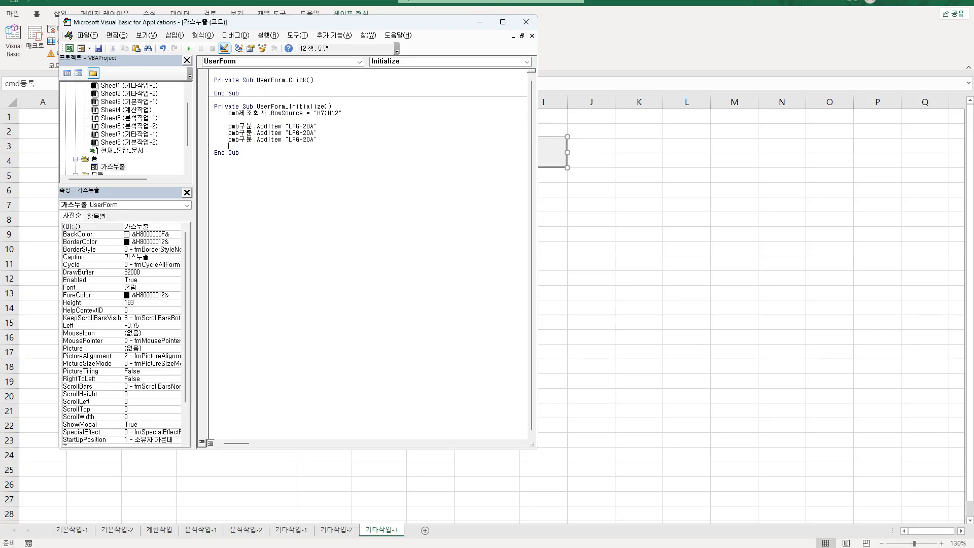
pyautogui.hotkey('ctrl', 'v')
# Step: Change the items in the three copied AddItem statements to LNG-20A, LPG-25A and LNG-25A
pyautogui.moveTo(292, 133); pyautogui.dragTo(297, 133)
pyautogui.press('Delete')
pyautogui.write('N')
pyautogui.write('5')
pyautogui.press('Delete')
pyautogui.press('Delete')
pyautogui.write('NG')
pyautogui.hotkey('shift', 'Right')
pyautogui.write('5')
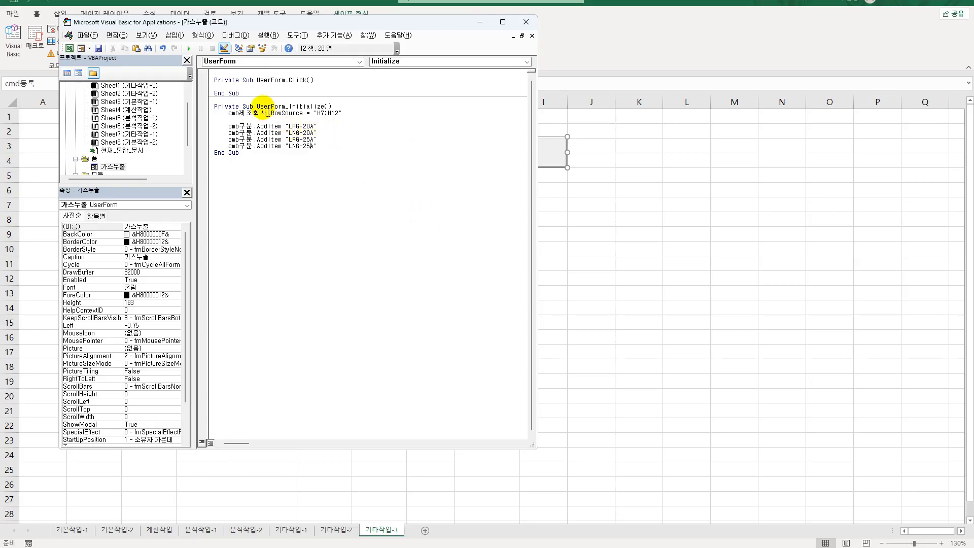
# Step: Review the RowSource and AddItem statements and insert a blank line before End Sub in UserForm_Initialize
pyautogui.moveTo(271, 113); pyautogui.dragTo(304, 113)
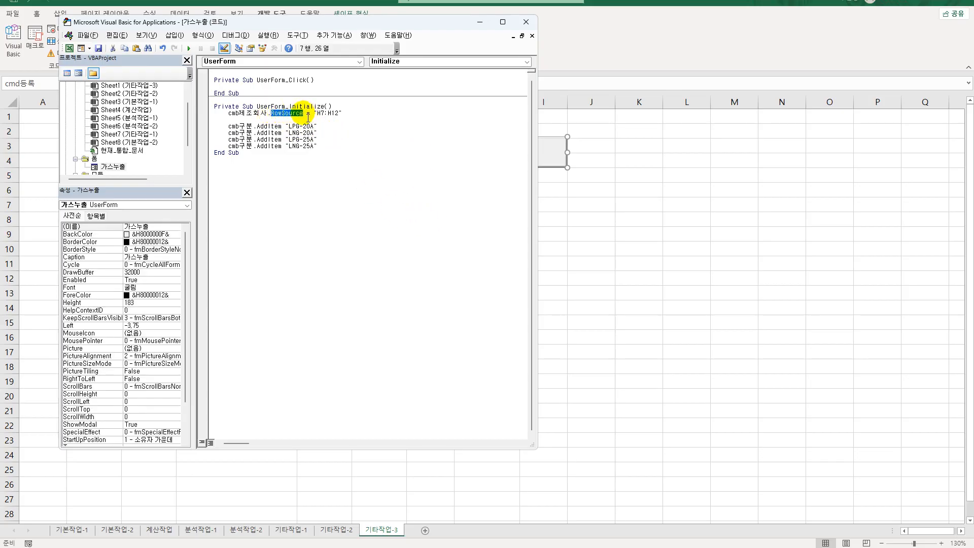
pyautogui.click(303, 180)
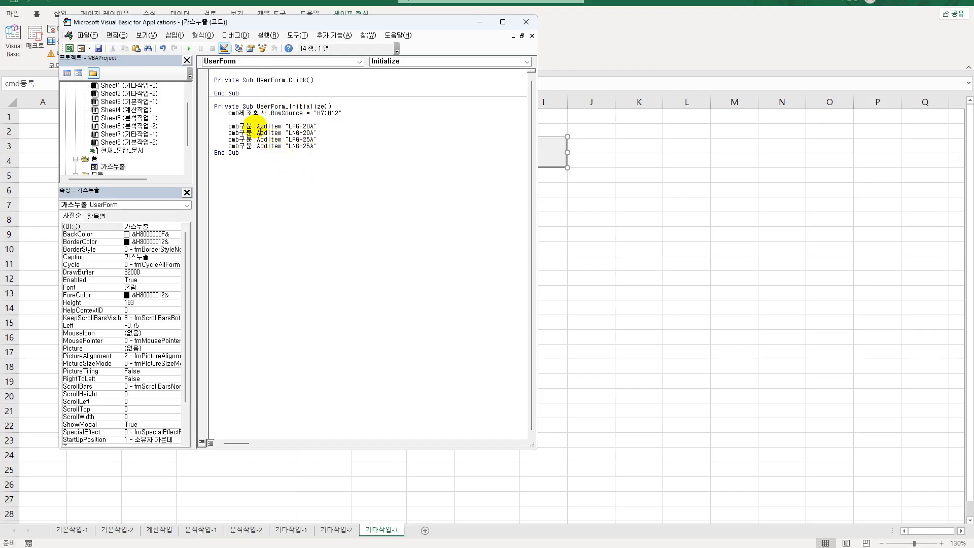
pyautogui.click(260, 126)
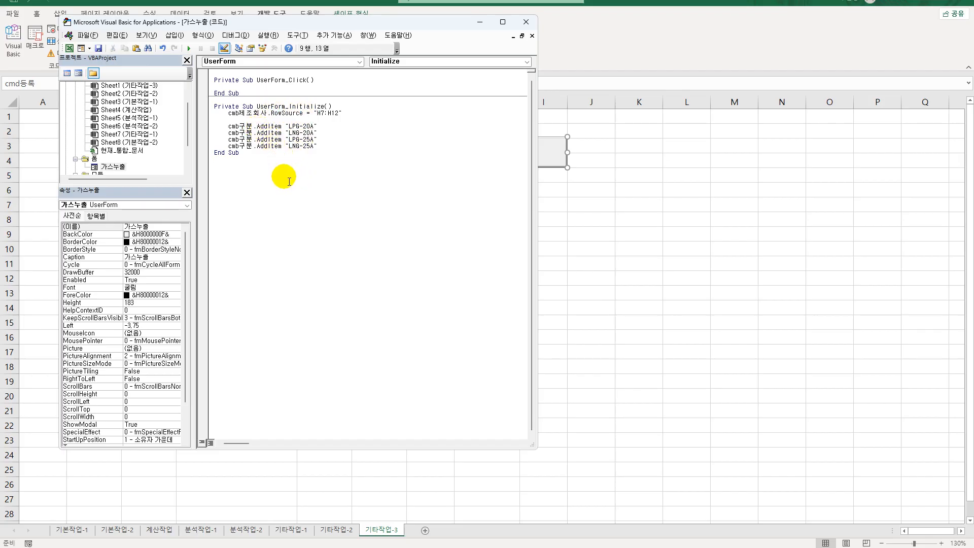
pyautogui.click(312, 145)
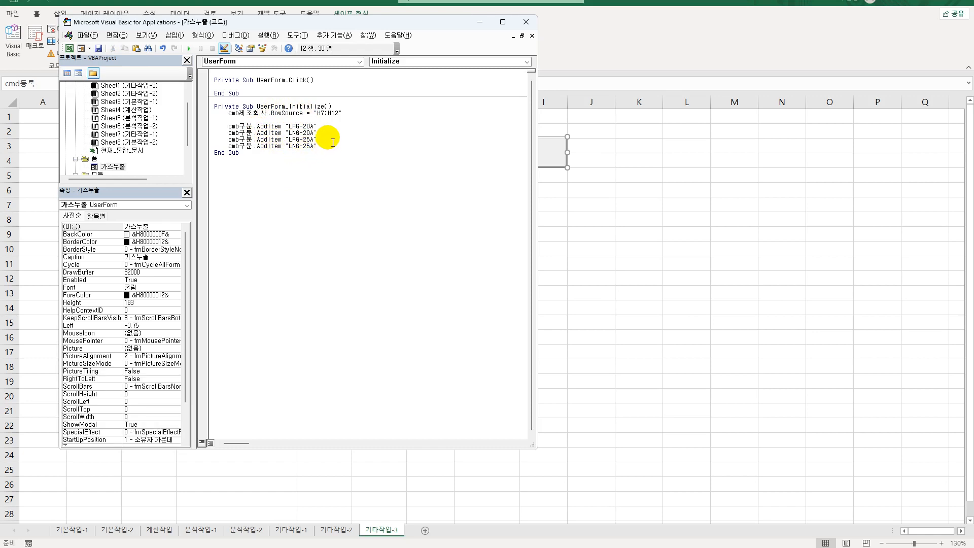
pyautogui.press('Return')
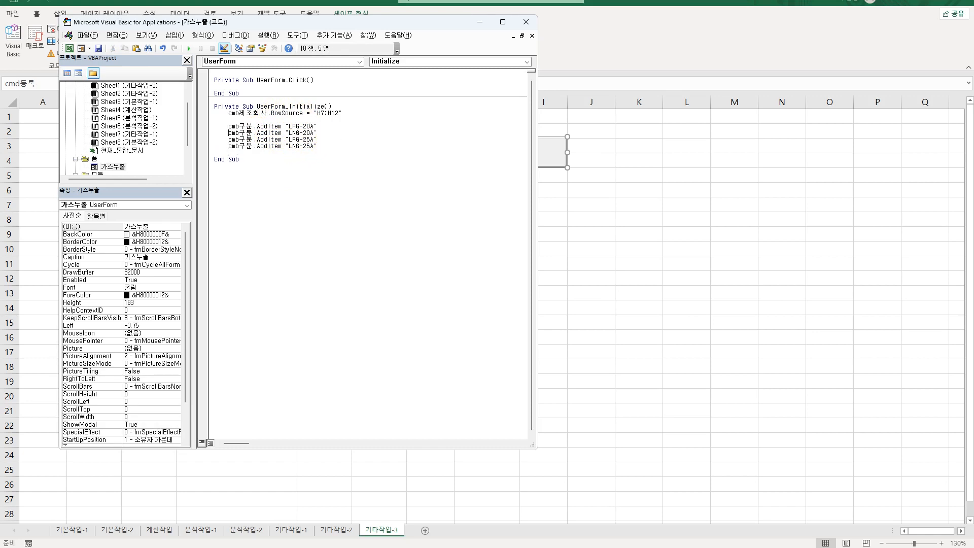
pyautogui.press('Up')
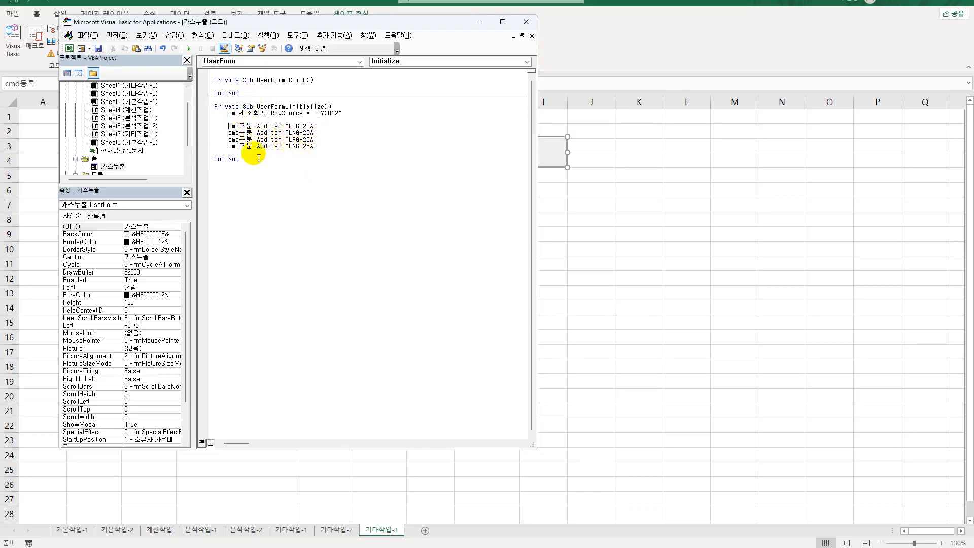
# Step: Close the VBA editor, turn off design mode and run the 등록 button to show the 가스누출 form
pyautogui.click(526, 22)
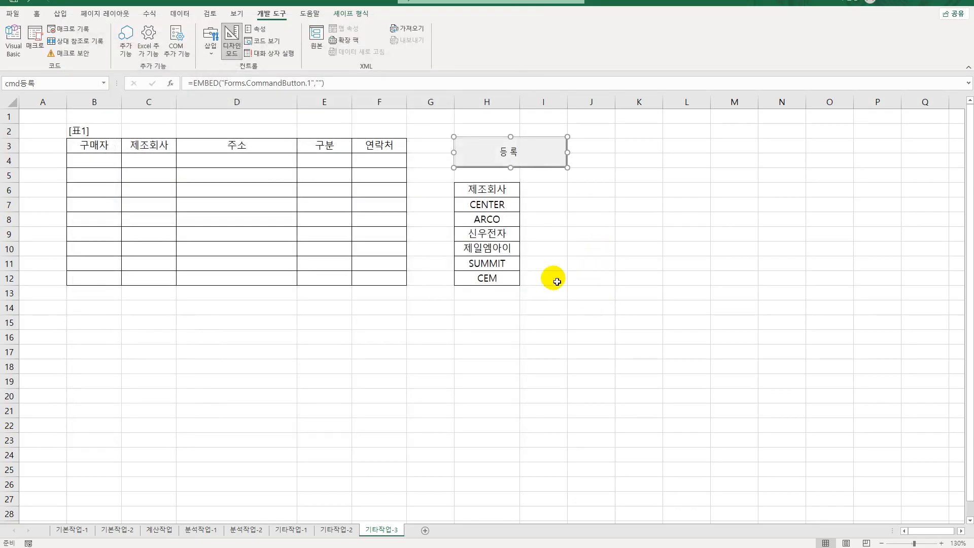
pyautogui.click(231, 43)
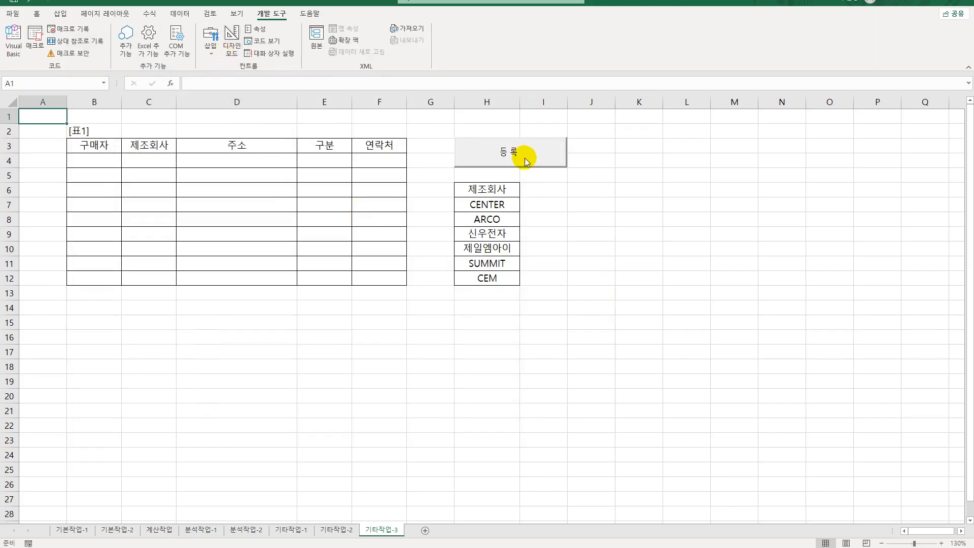
pyautogui.click(525, 157)
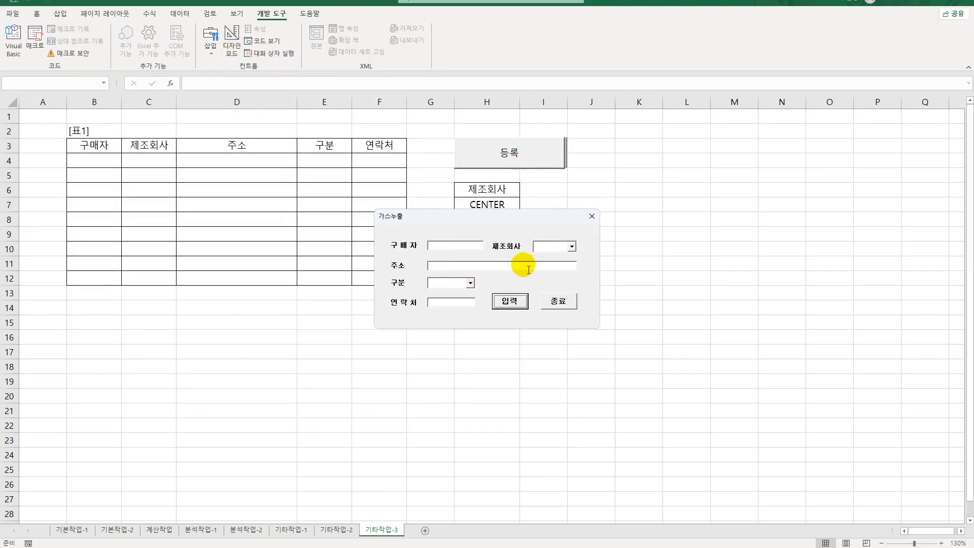
# Step: Check the choices in the form's 제조회사 and 구분 lists, and close the form
pyautogui.click(572, 247)
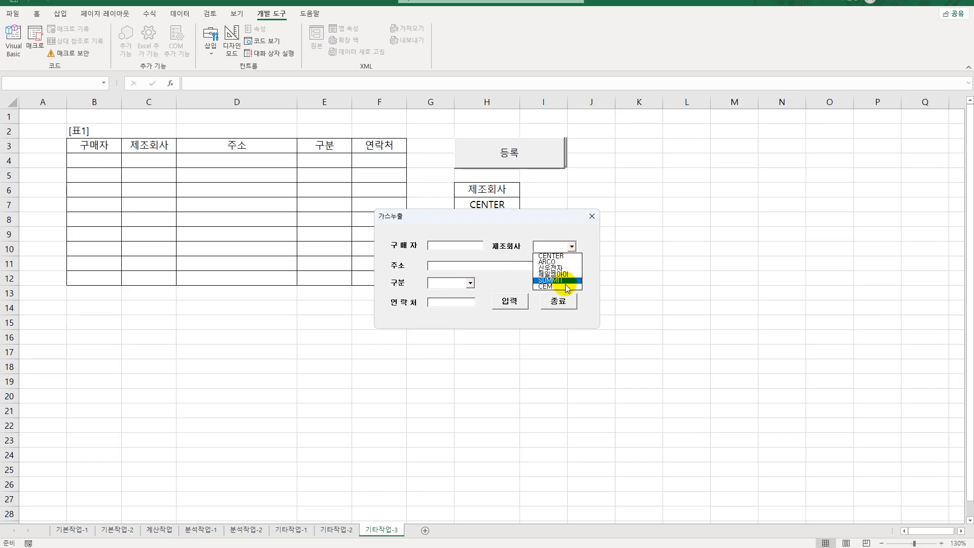
pyautogui.click(471, 282)
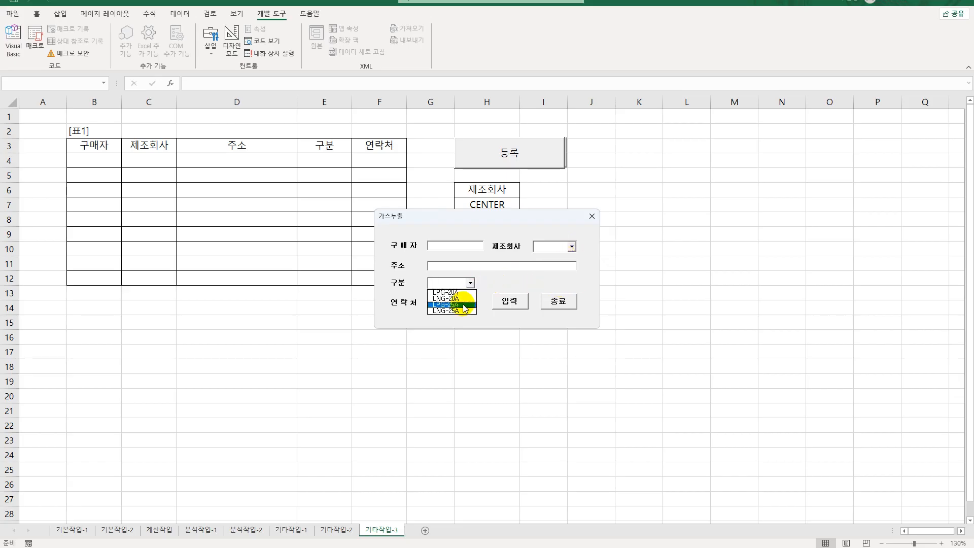
pyautogui.click(492, 279)
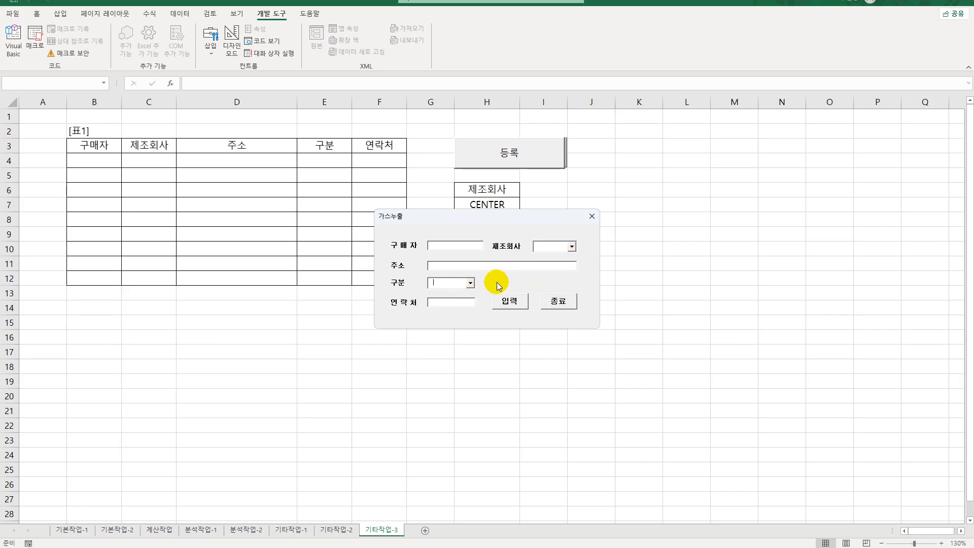
pyautogui.click(591, 217)
pyautogui.click(636, 232)
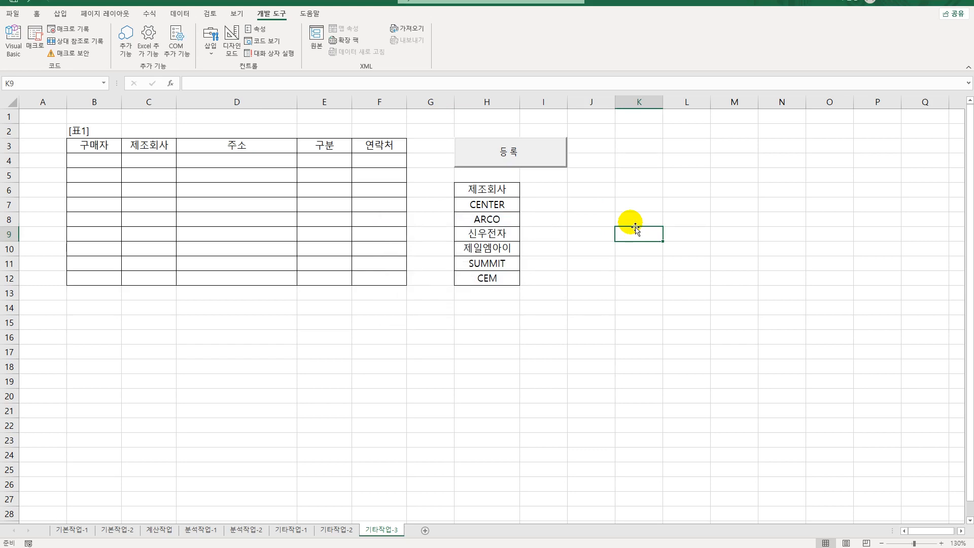
# Step: Back in the VBA editor, create the click procedure of the form's 종료 button with the statement Unload Me
pyautogui.click(11, 41)
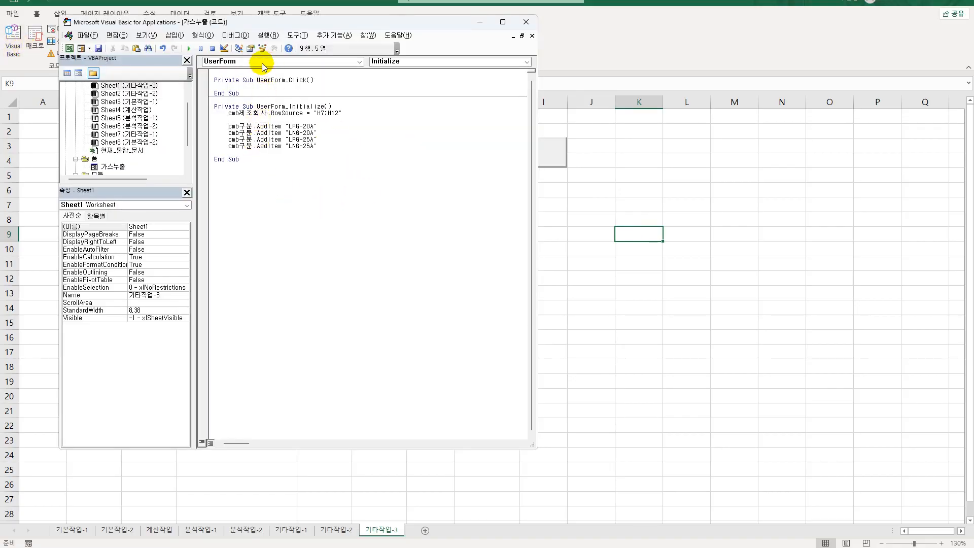
pyautogui.doubleClick(113, 167)
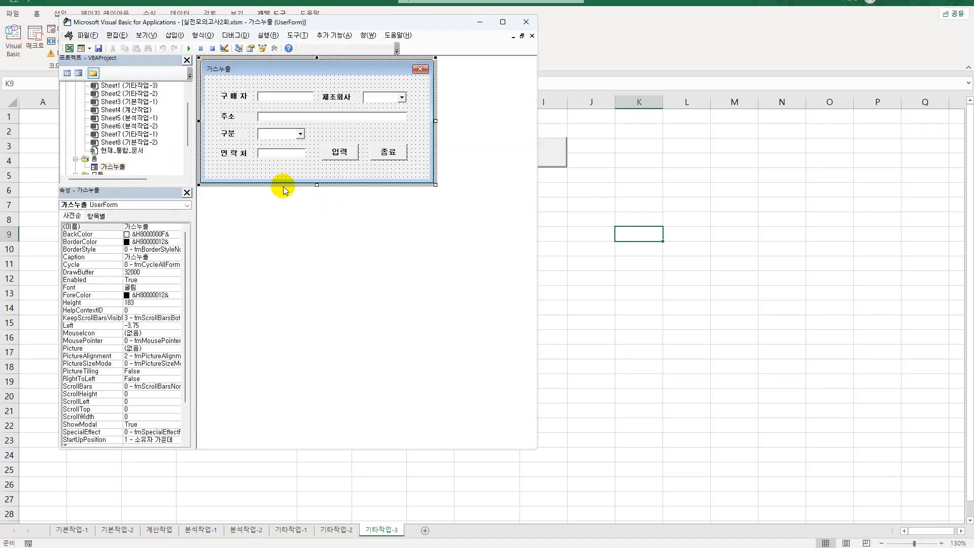
pyautogui.doubleClick(388, 153)
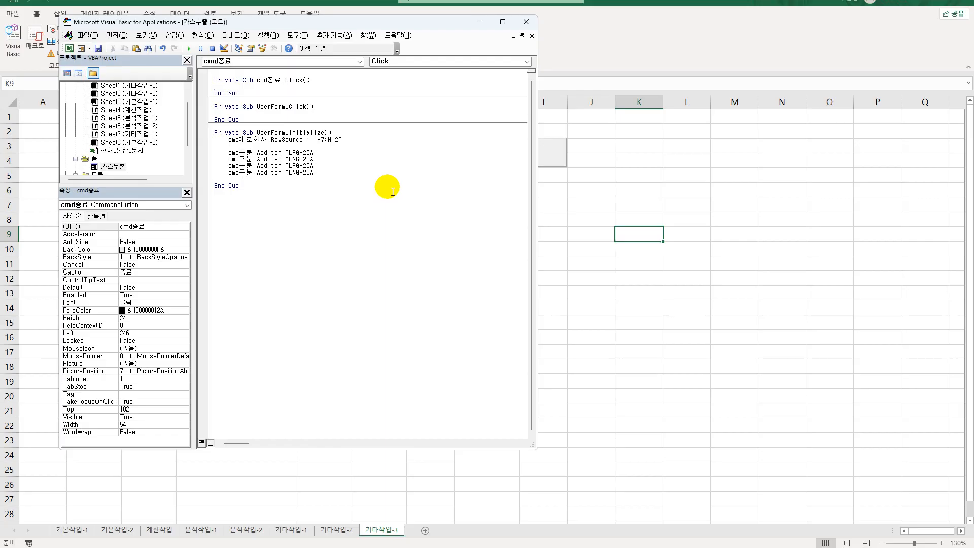
pyautogui.press('Tab')
pyautogui.write('unload me')
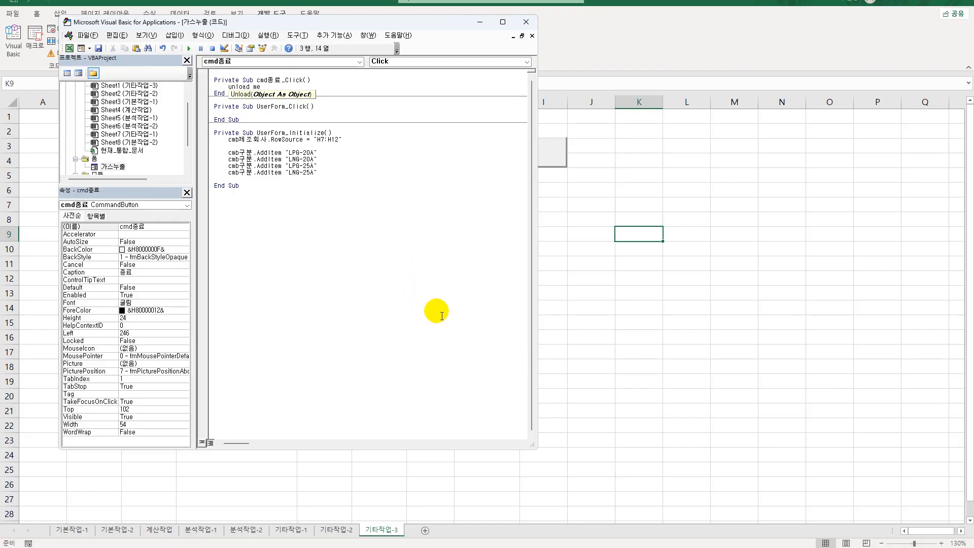
pyautogui.click(416, 299)
# Step: Place the VBA editor beside the sheet's table and create the click procedure of the form's 입력 button
pyautogui.doubleClick(113, 169)
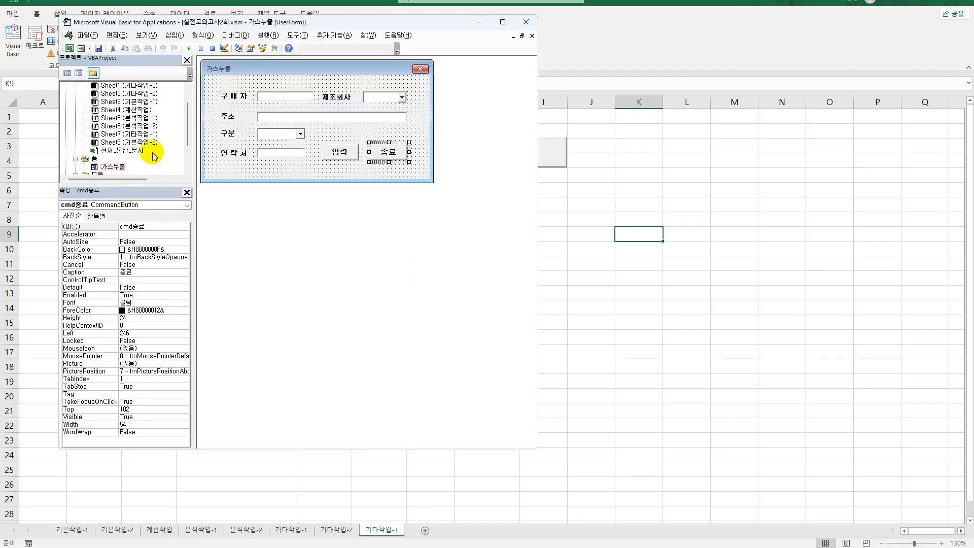
pyautogui.moveTo(285, 23); pyautogui.dragTo(647, 37)
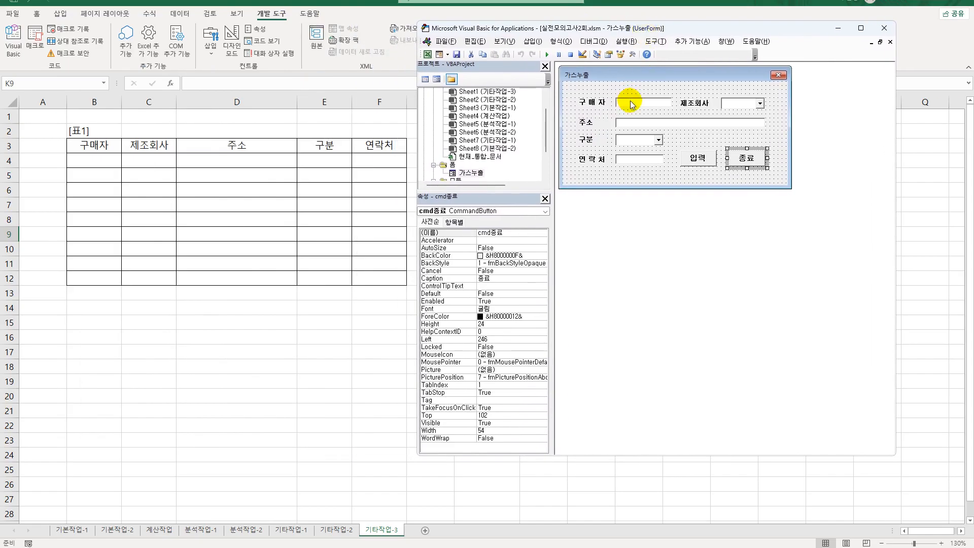
pyautogui.click(704, 169)
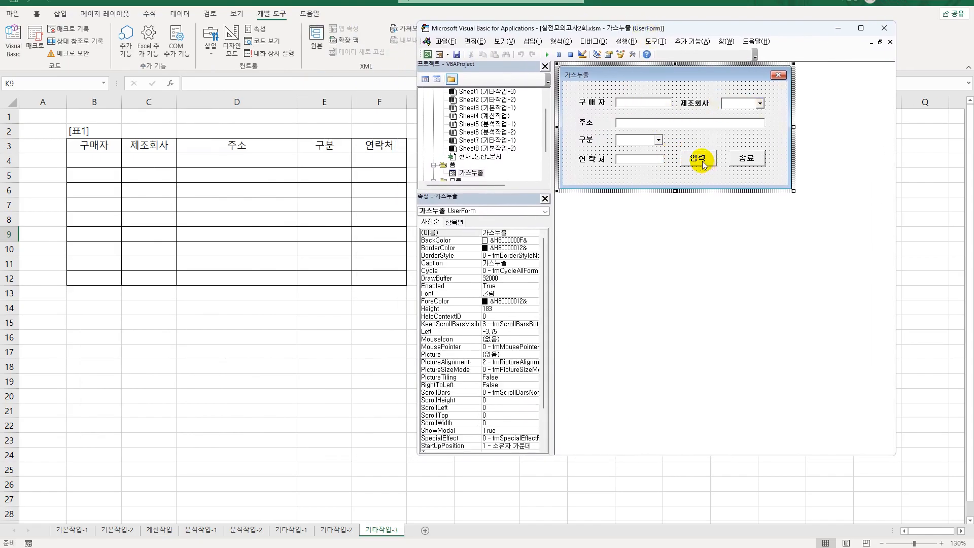
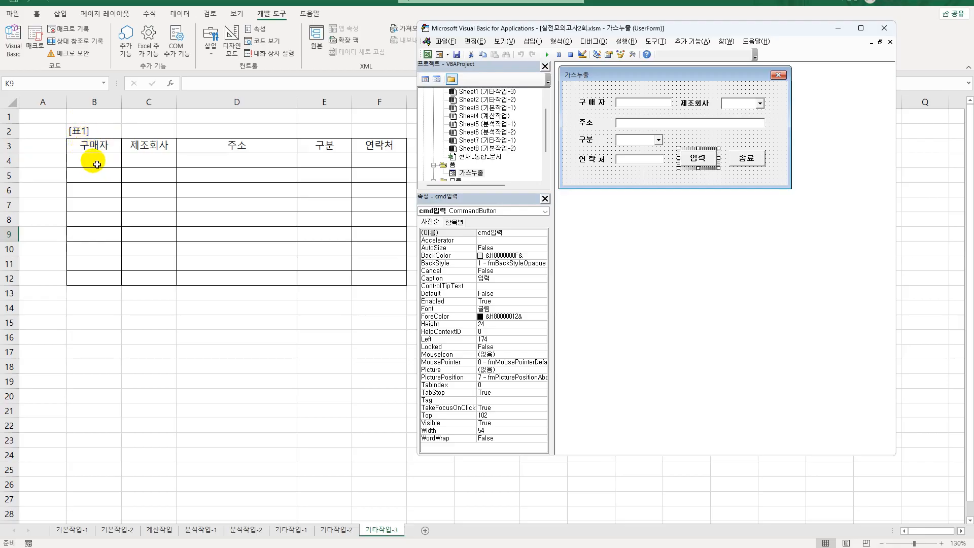
pyautogui.doubleClick(713, 159)
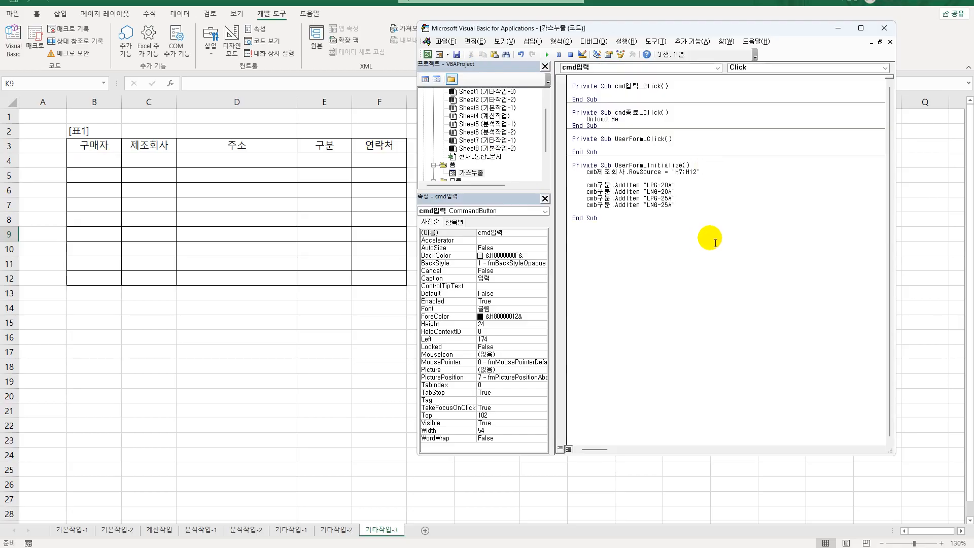
# Step: In the 입력 button's click procedure, write the row calculation i = Range("B3").CurrentRegion.Rows.Count + 2
pyautogui.press('Tab')
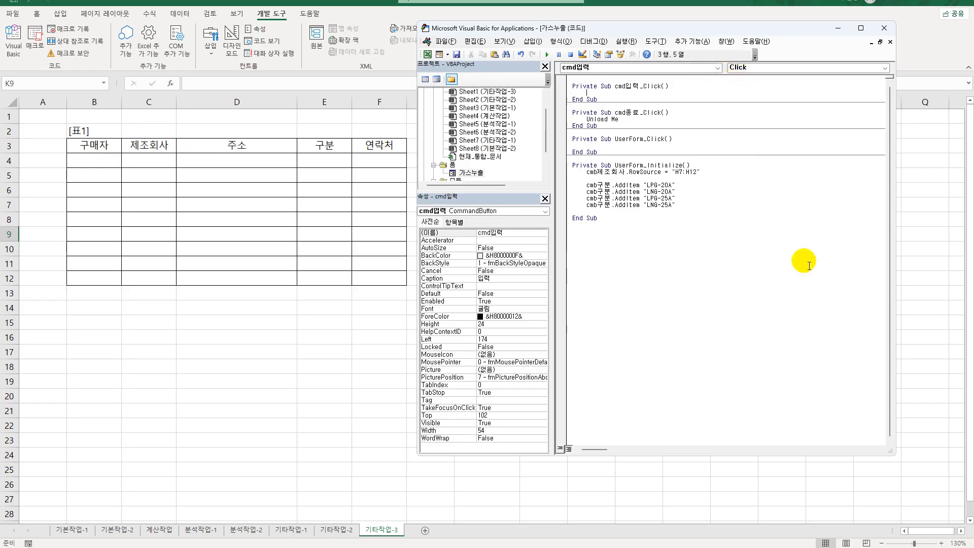
pyautogui.press('Return')
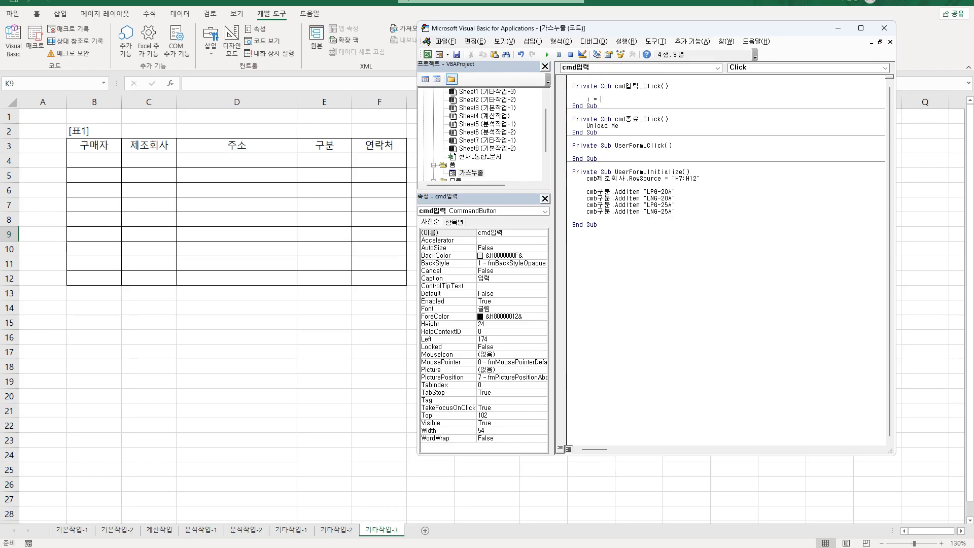
pyautogui.write('range("')
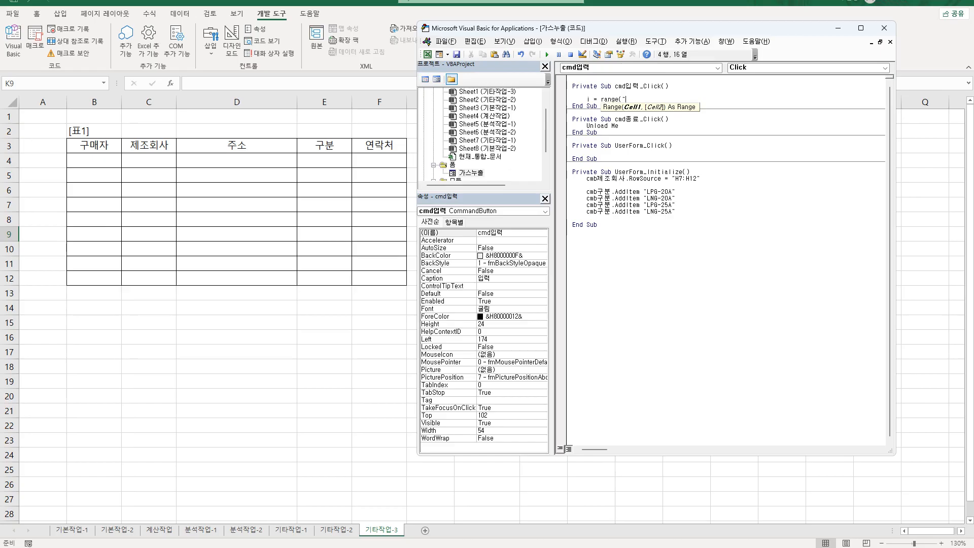
pyautogui.write('B3").cu')
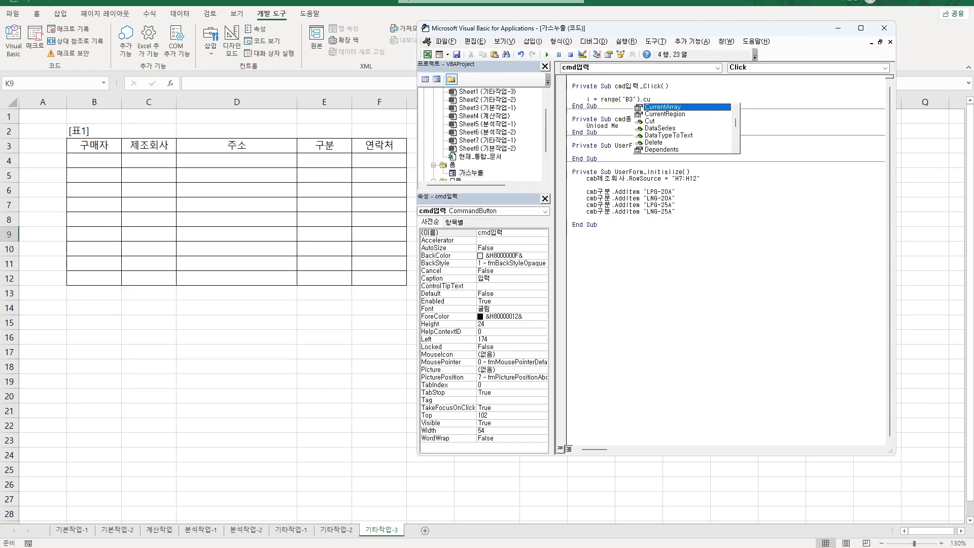
pyautogui.write('r')
pyautogui.press('Tab')
pyautogui.write('.ro')
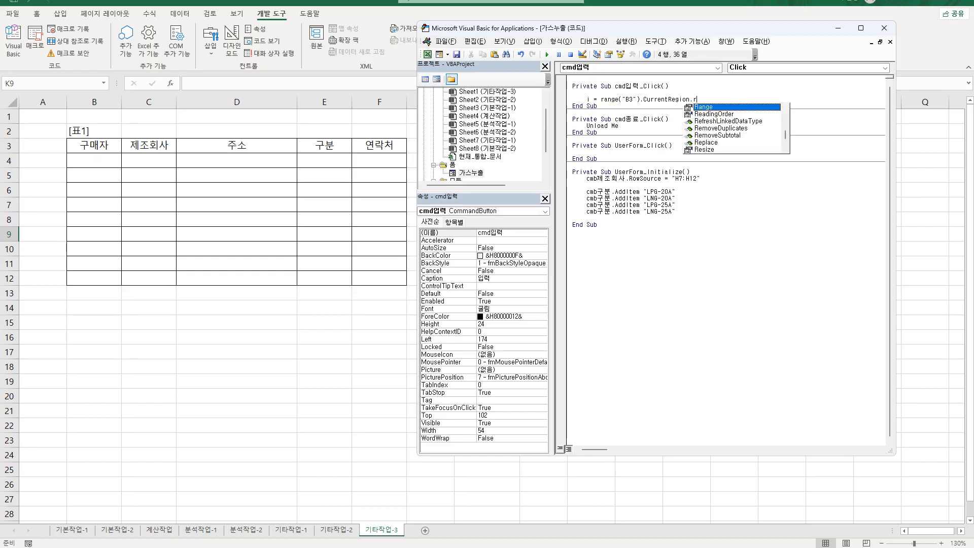
pyautogui.press('Tab')
pyautogui.write('.cou')
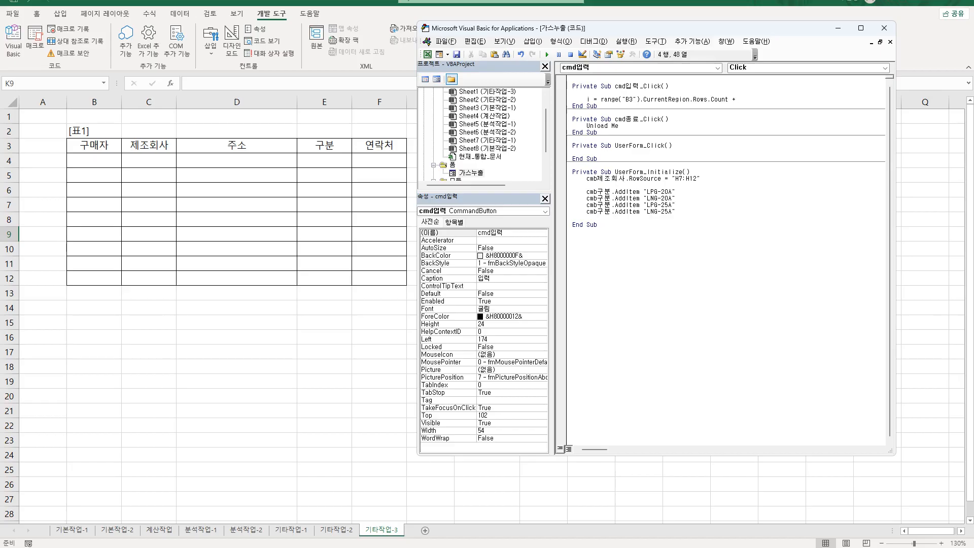
pyautogui.write('2')
pyautogui.press('Return')
pyautogui.press('Return')
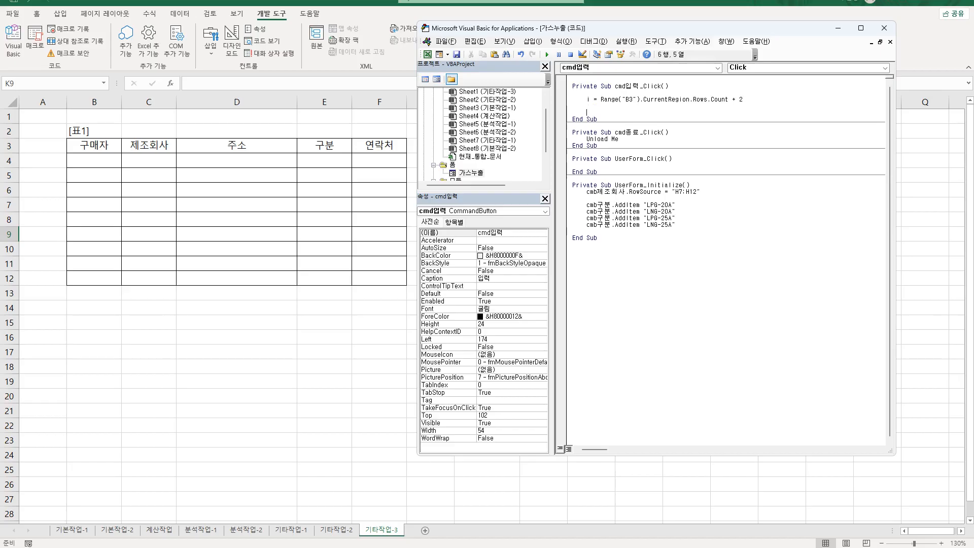
# Step: Begin an assignment statement for Cells(i, 2) below the row calculation, up to the equals sign
pyautogui.write('cells(')
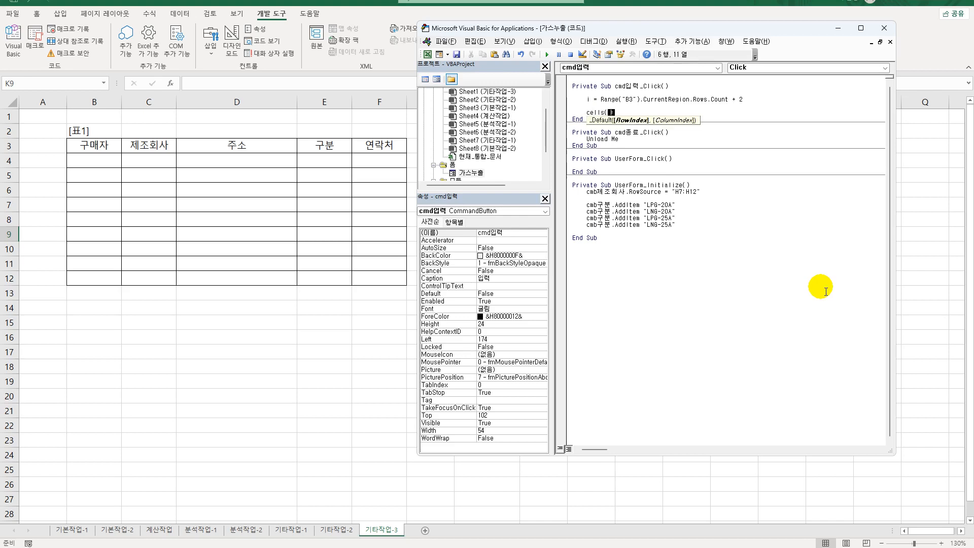
pyautogui.write('i,')
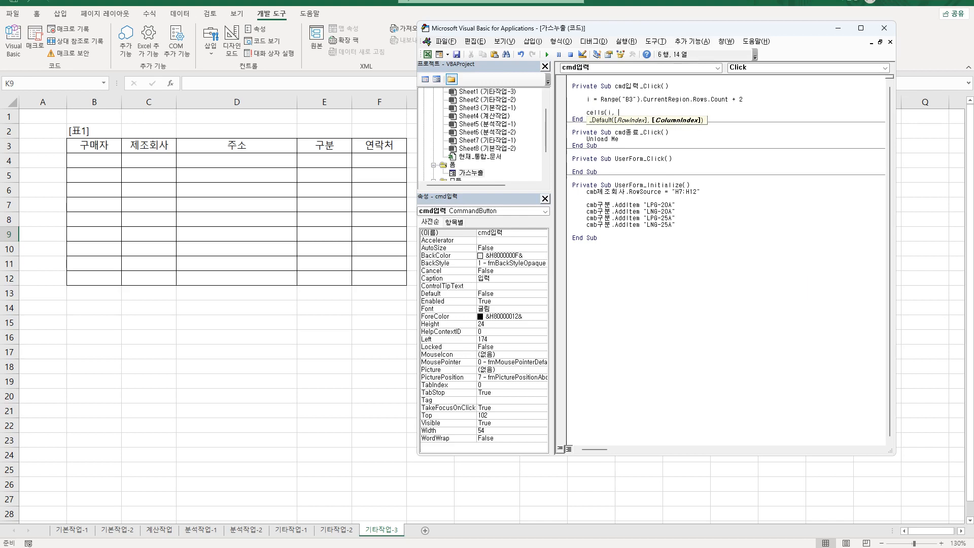
pyautogui.write(' 2) =')
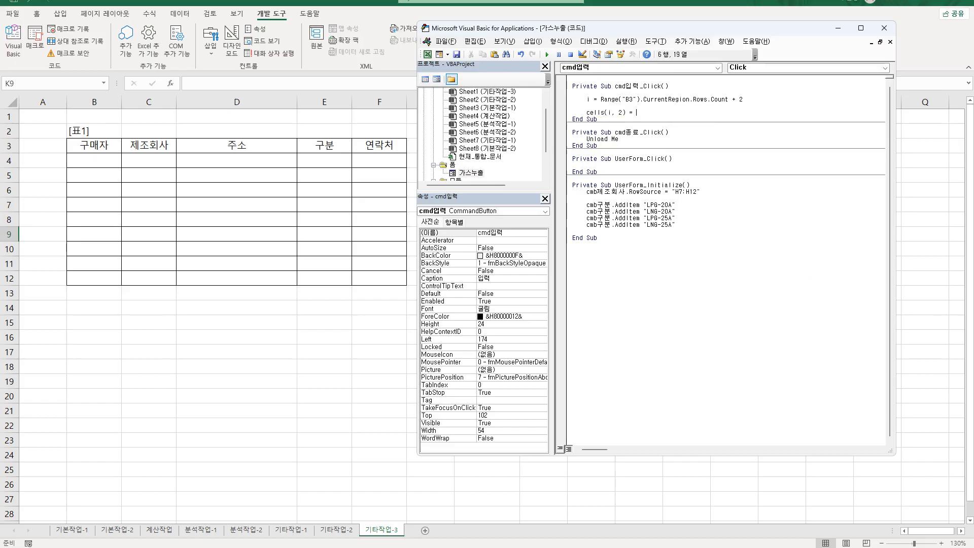
# Step: Open the 가스누출 form design, check the control names of its five input fields, and return to the 입력 button's code
pyautogui.click(466, 173)
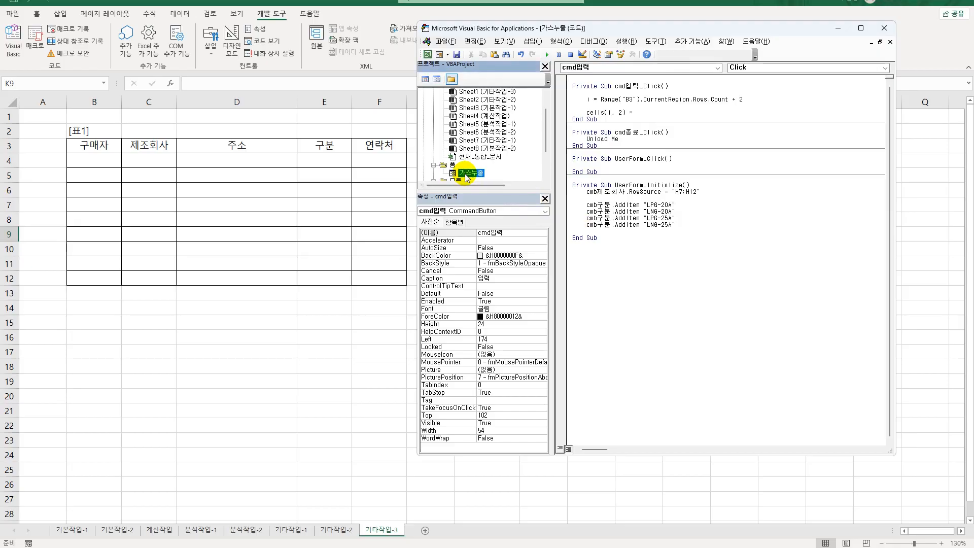
pyautogui.doubleClick(466, 173)
pyautogui.click(634, 101)
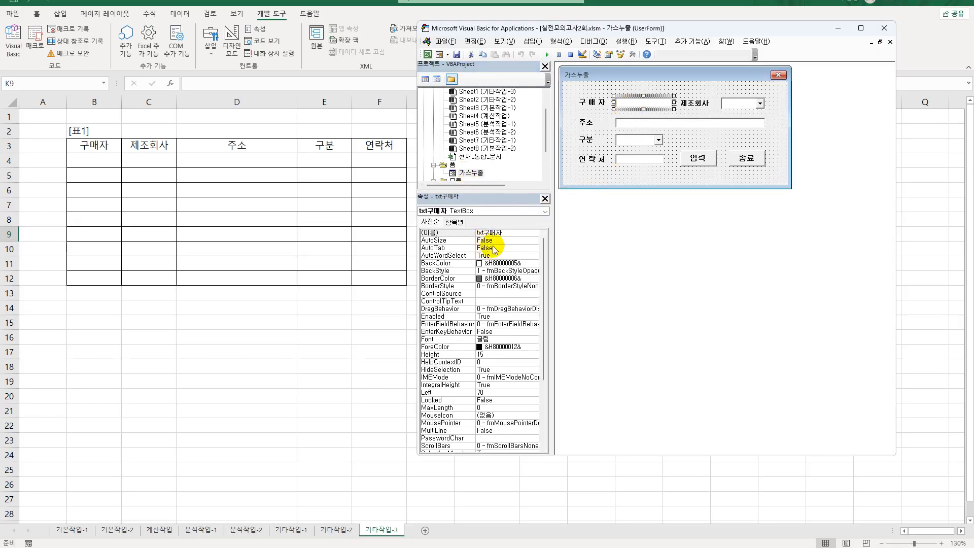
pyautogui.click(489, 233)
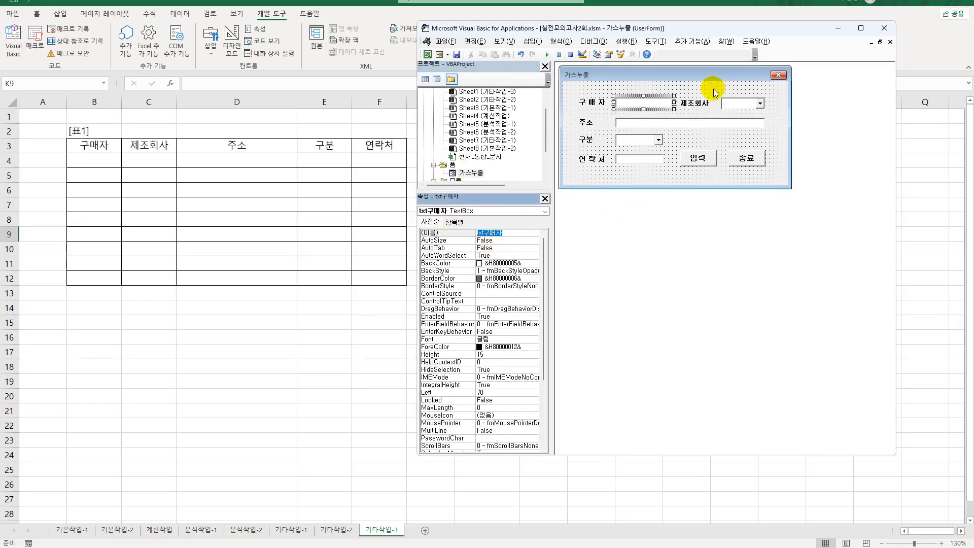
pyautogui.click(740, 103)
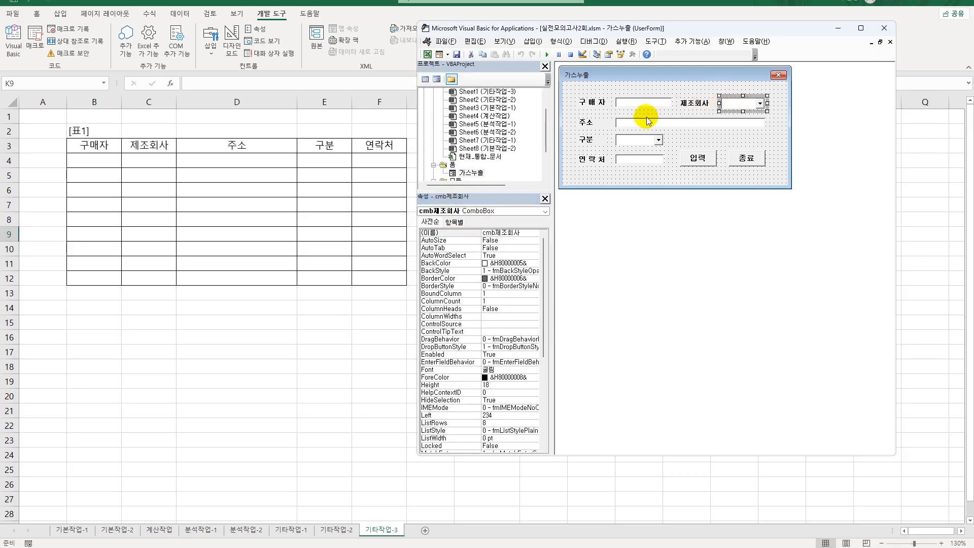
pyautogui.click(630, 123)
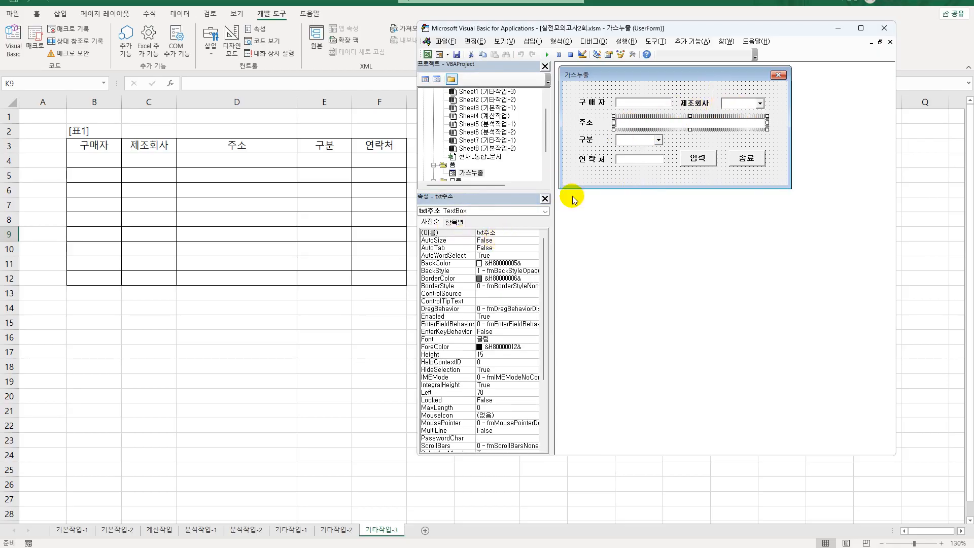
pyautogui.click(633, 140)
pyautogui.click(637, 162)
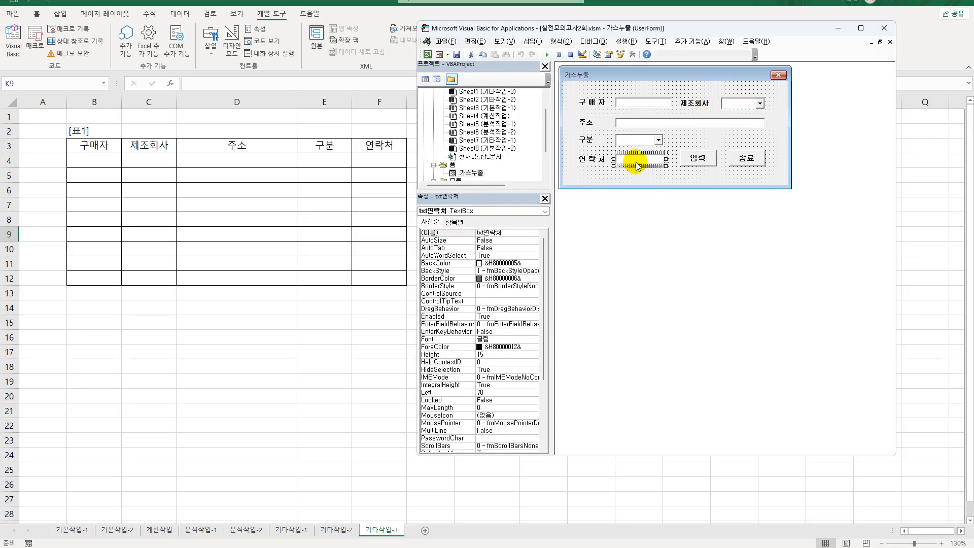
pyautogui.doubleClick(698, 158)
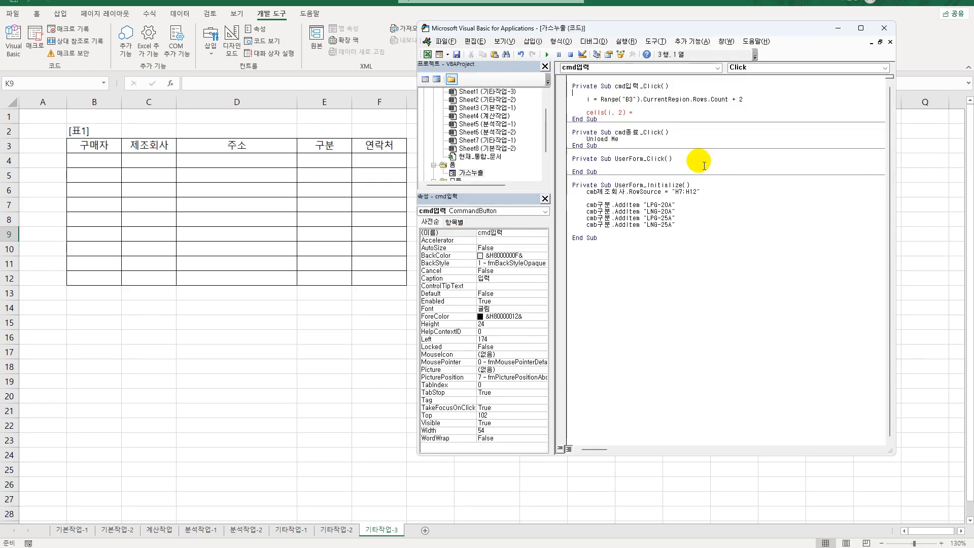
# Step: Complete the Cells(i, 2) assignment with the control name txt구매자
pyautogui.click(638, 113)
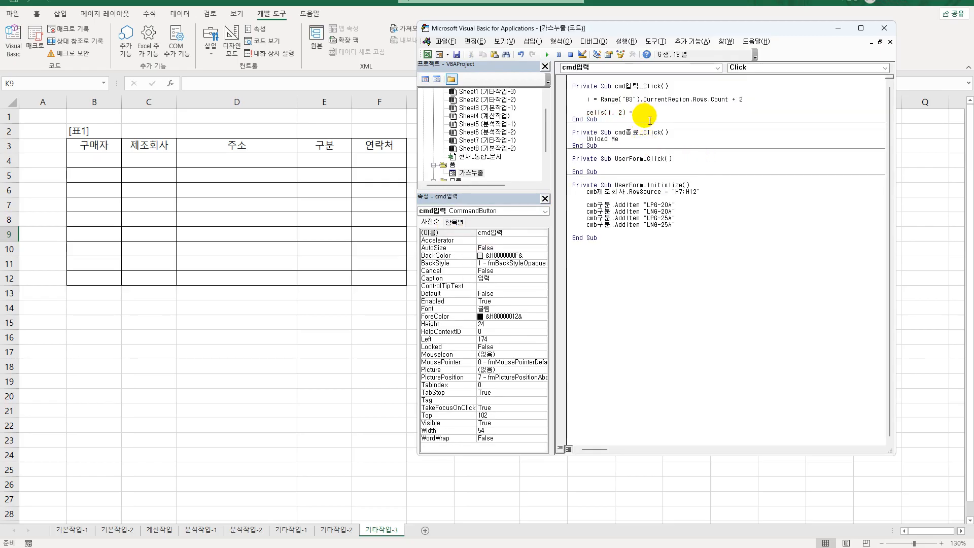
pyautogui.write('txt구매자')
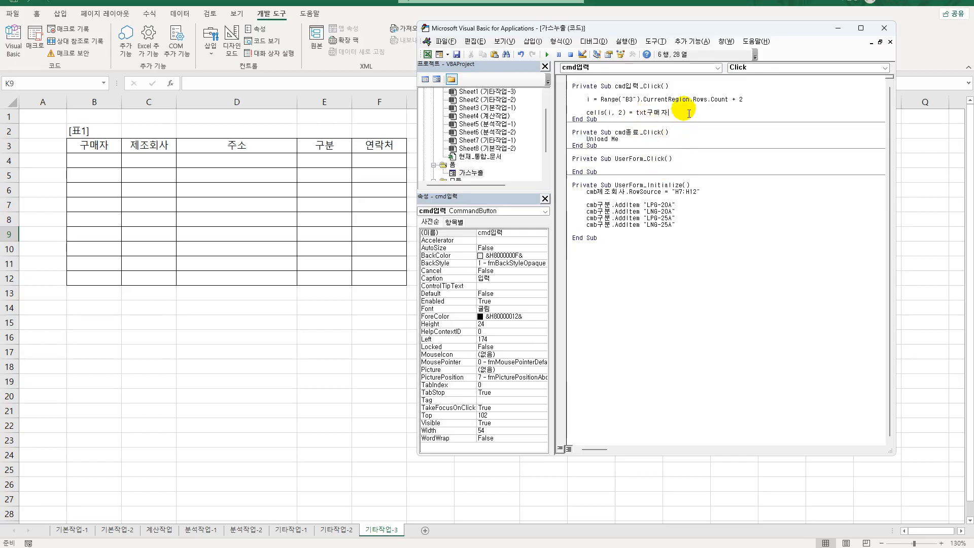
pyautogui.press('Return')
# Step: Copy the Cells(i, 2) = txt구매자 line and paste it four times below
pyautogui.press('Up')
pyautogui.hotkey('shift', 'End')
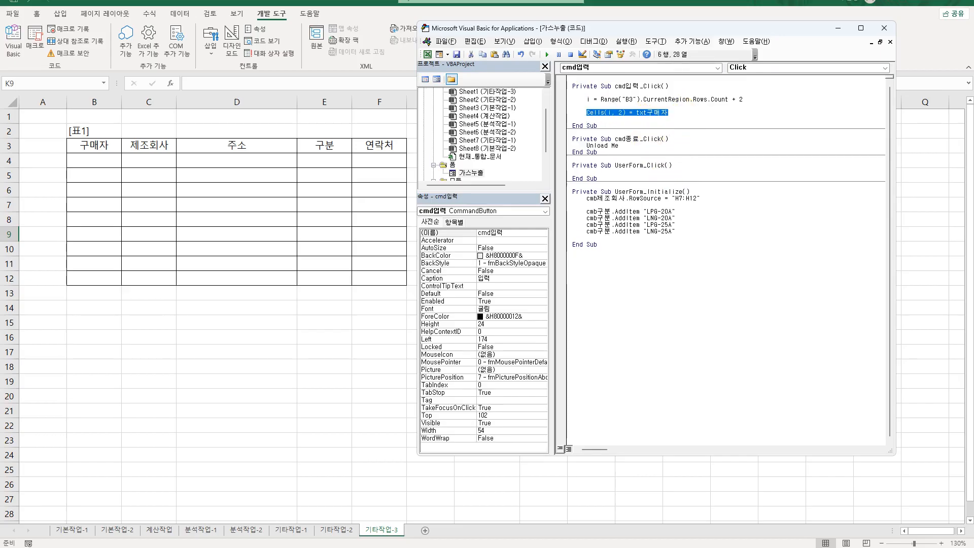
pyautogui.hotkey('ctrl', 'c')
pyautogui.press('End')
pyautogui.press('Return')
pyautogui.hotkey('ctrl', 'v')
pyautogui.press('Return')
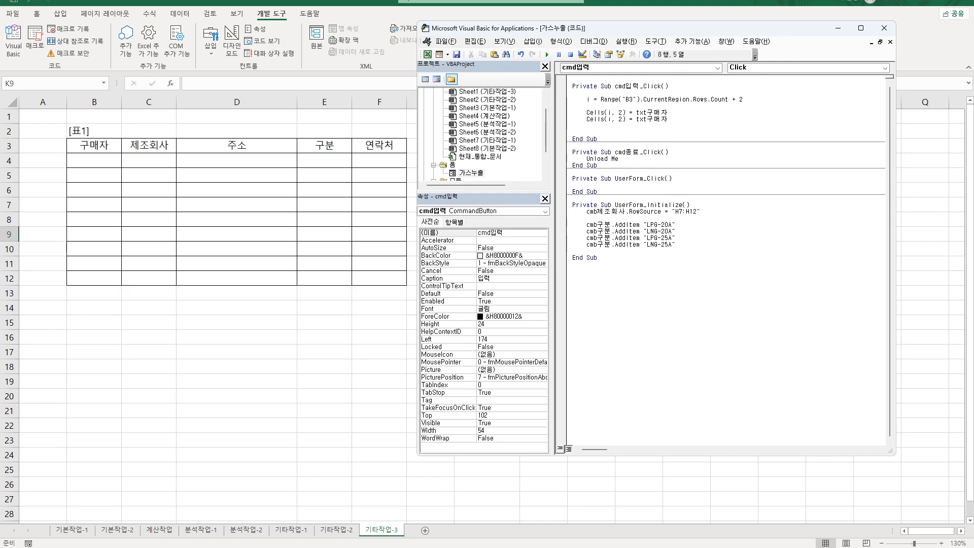
pyautogui.hotkey('ctrl', 'v')
pyautogui.press('Return')
pyautogui.hotkey('ctrl', 'v')
pyautogui.press('Return')
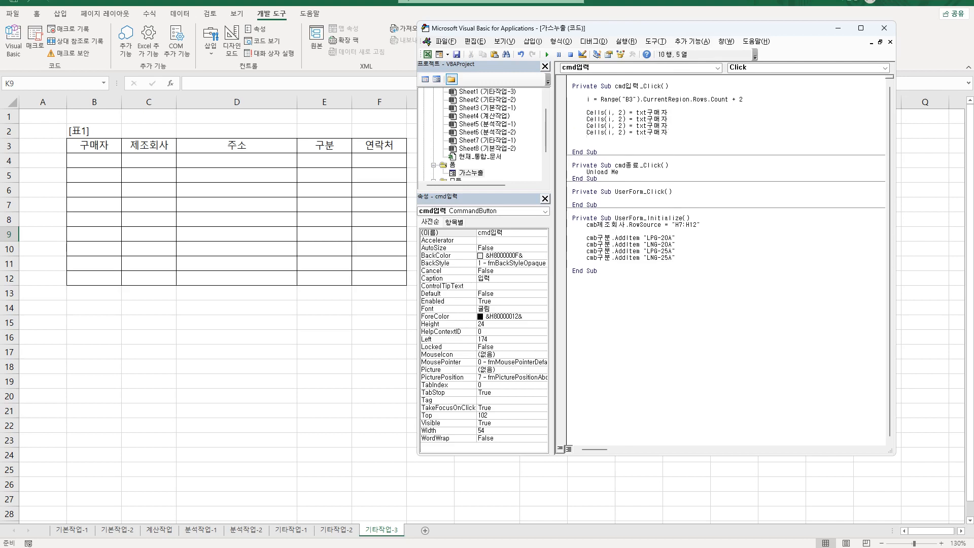
pyautogui.hotkey('ctrl', 'v')
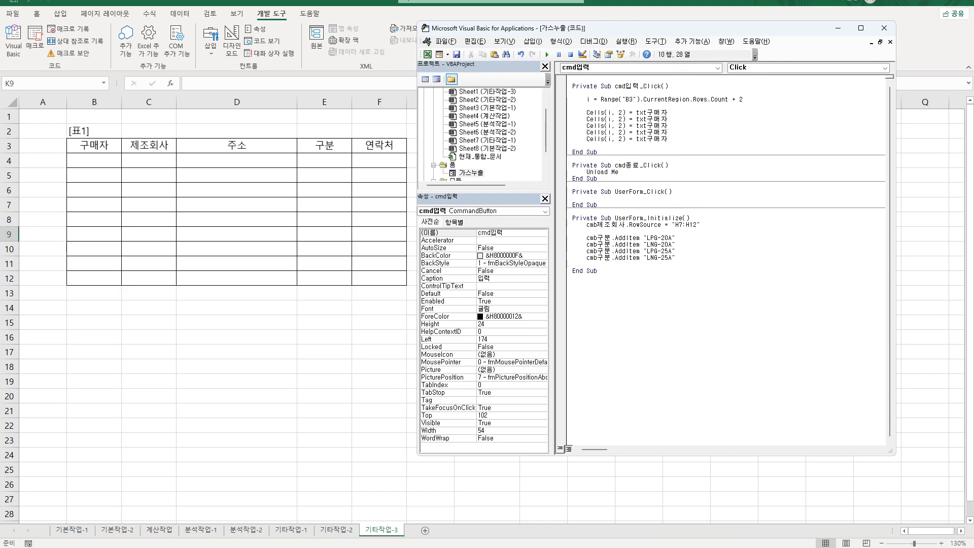
# Step: Change the column numbers in the four copied Cells lines to 3, 4, 5 and 6
pyautogui.click(624, 126)
pyautogui.press('BackSpace')
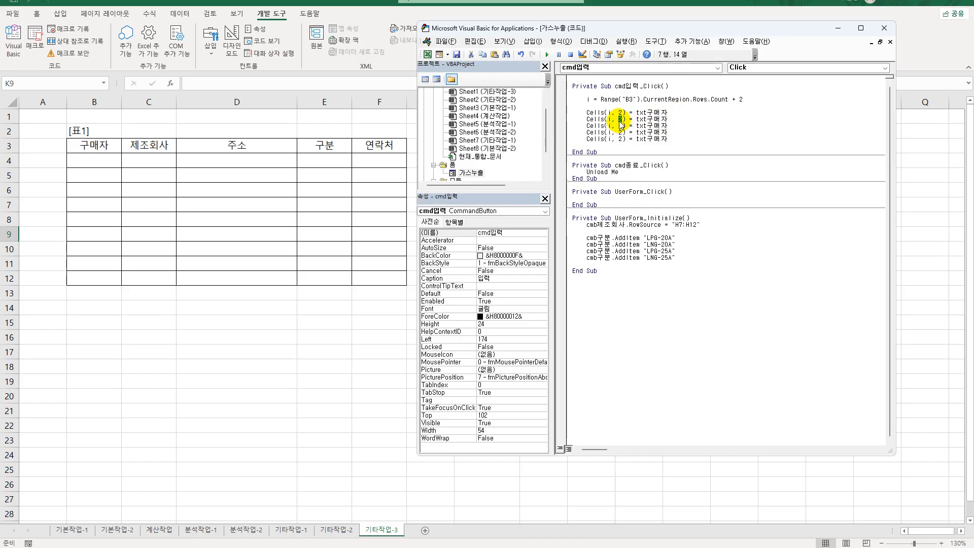
pyautogui.write('3')
pyautogui.click(621, 125)
pyautogui.press('BackSpace')
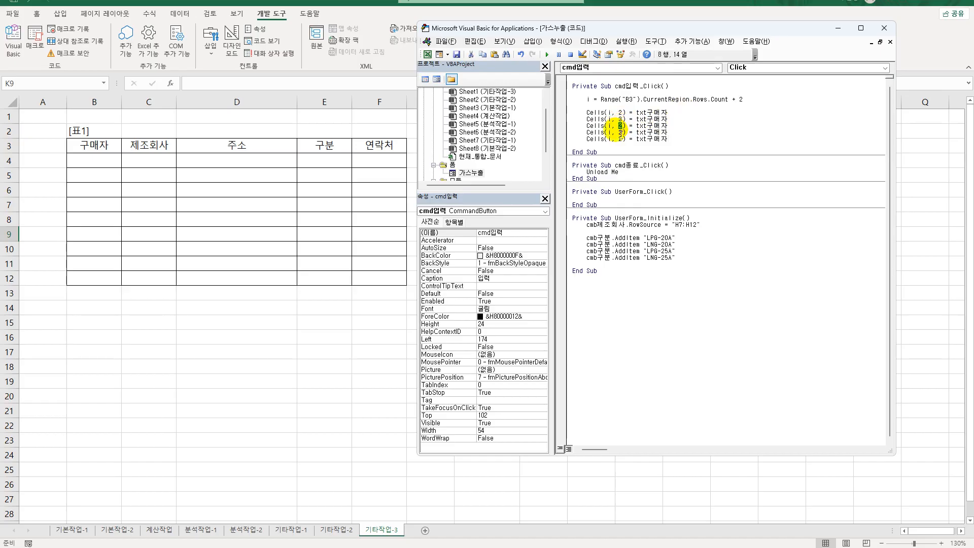
pyautogui.write('4')
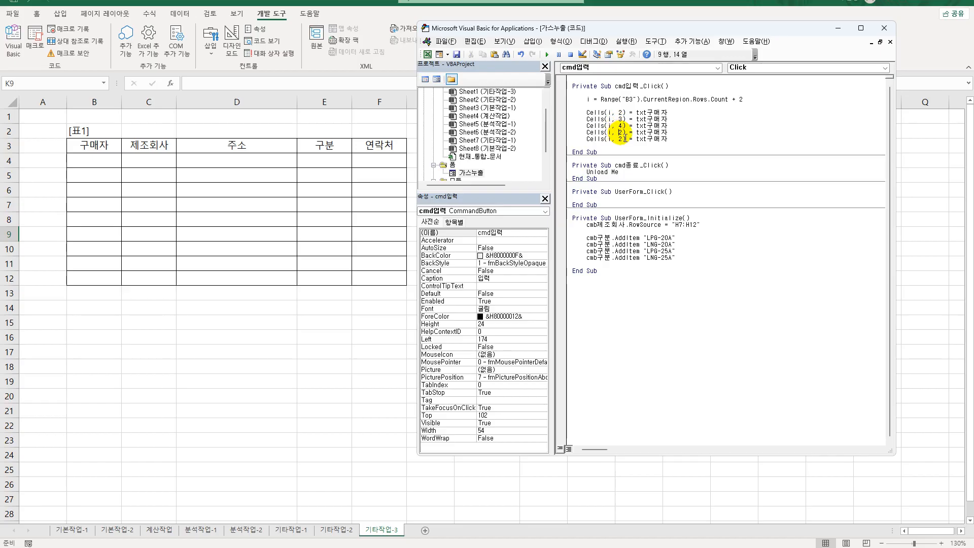
pyautogui.doubleClick(620, 132)
pyautogui.write('5')
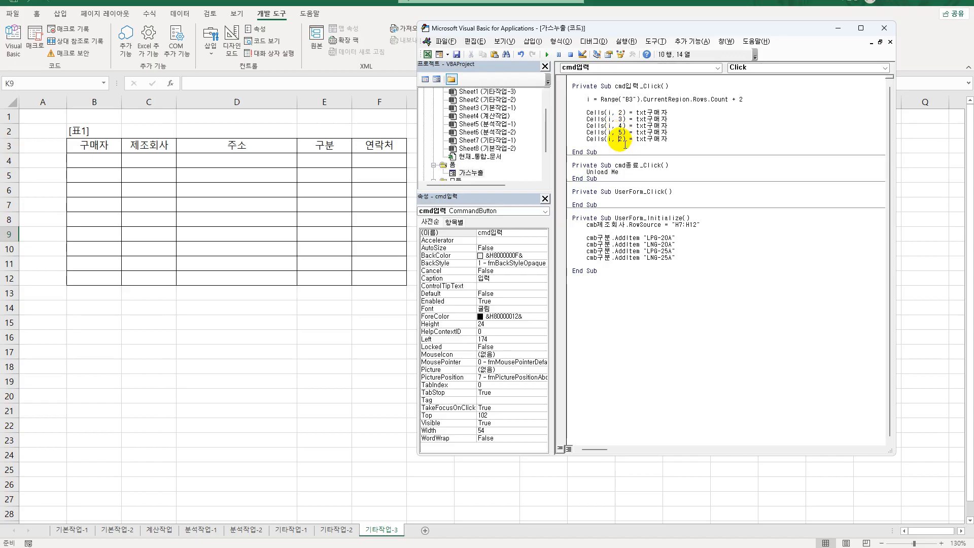
pyautogui.doubleClick(620, 138)
pyautogui.write('6')
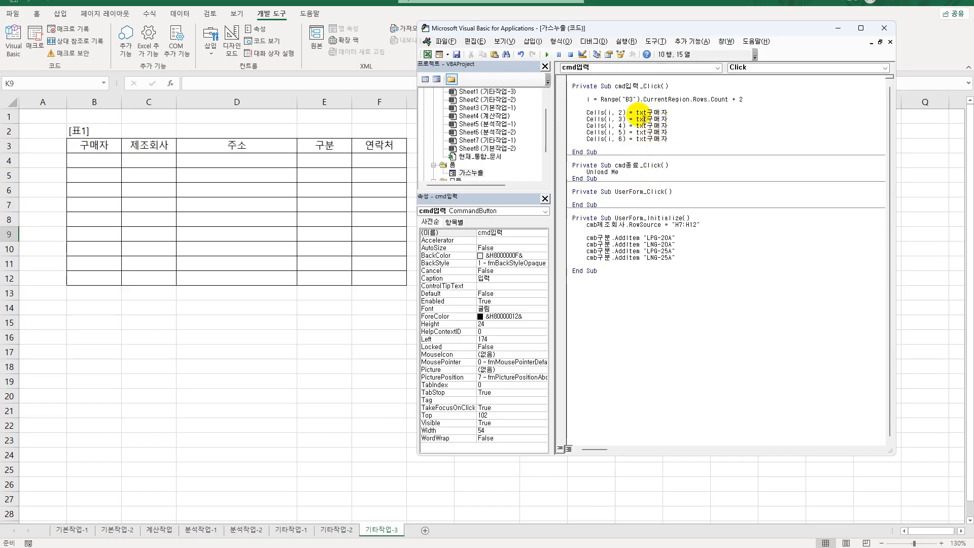
# Step: Replace the control name in the Cells(i, 3) assignment with cmb제조회사
pyautogui.click(638, 118)
pyautogui.hotkey('shift', 'End')
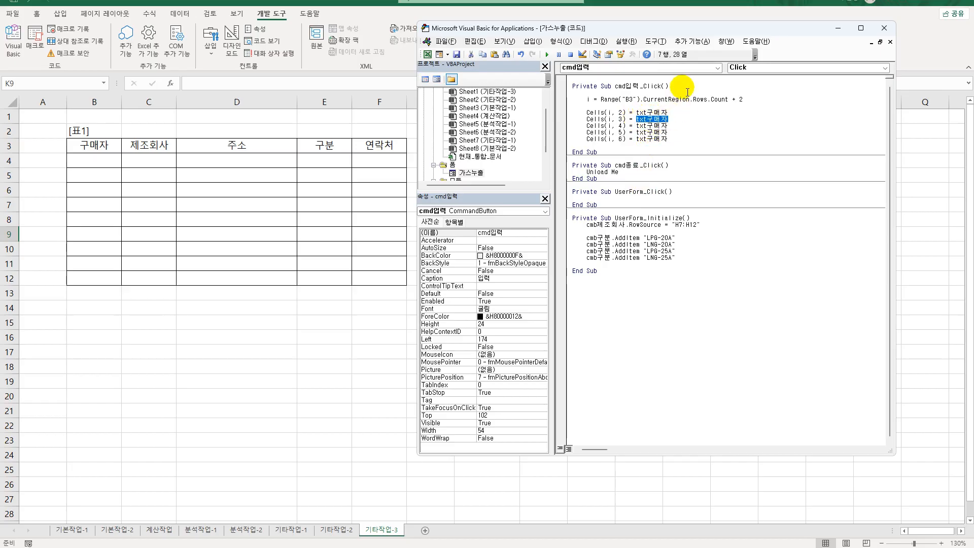
pyautogui.press('Delete')
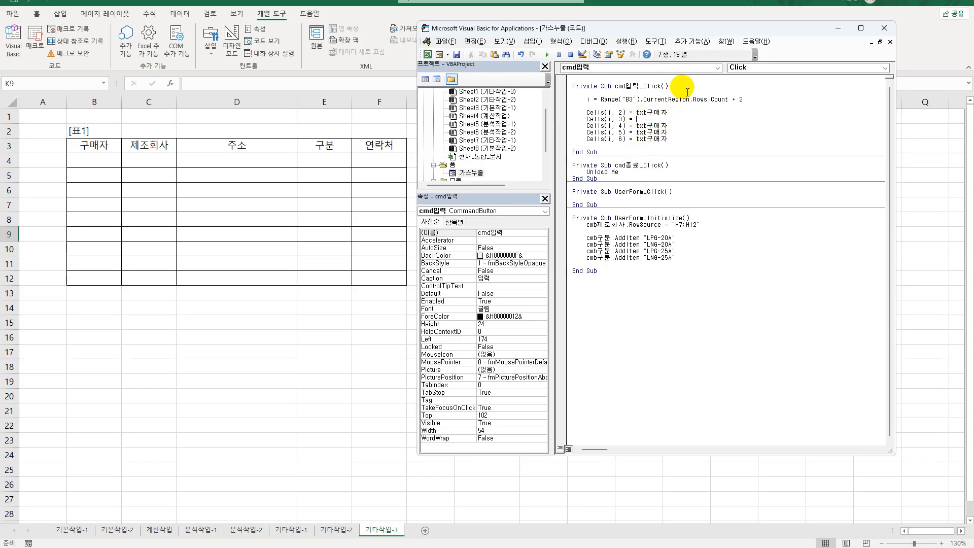
pyautogui.write('cmb제조회사')
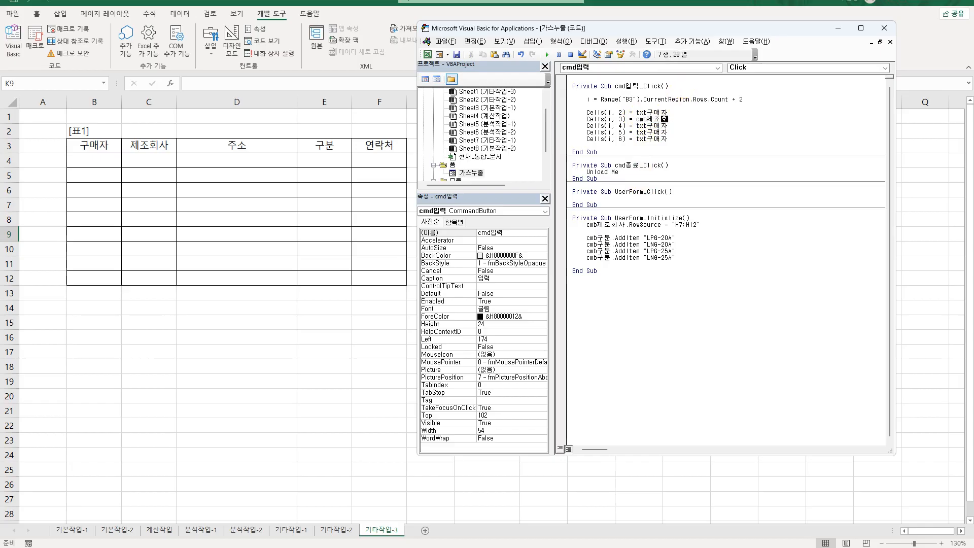
# Step: Set the Cells(i, 4) assignment to txt주소.Value and append .Value to the txt구매자 and cmb제조회사 references in columns 2 and 3
pyautogui.press('Down')
pyautogui.hotkey('shift', 'Left')
pyautogui.hotkey('shift', 'Left')
pyautogui.hotkey('shift', 'Left')
pyautogui.write('w')
pyautogui.write('주소.')
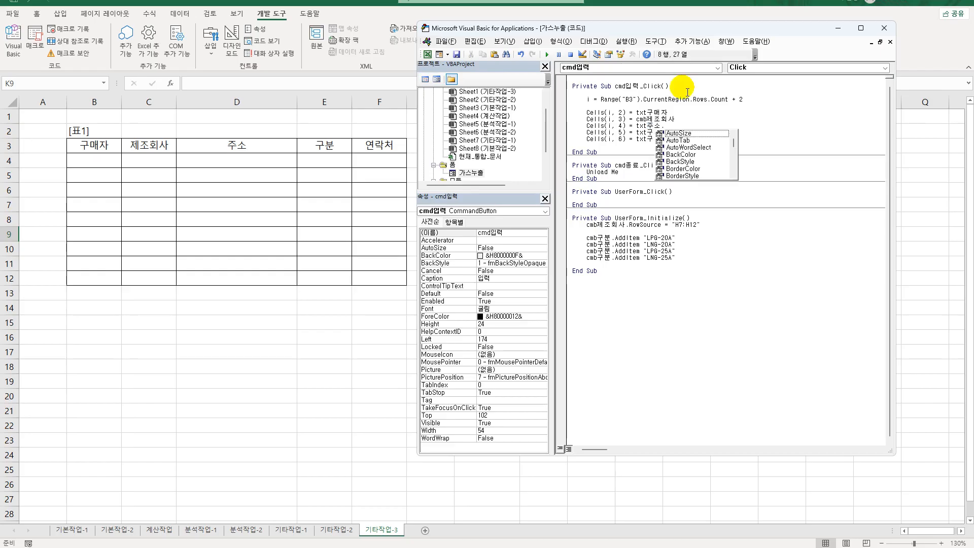
pyautogui.write('Value')
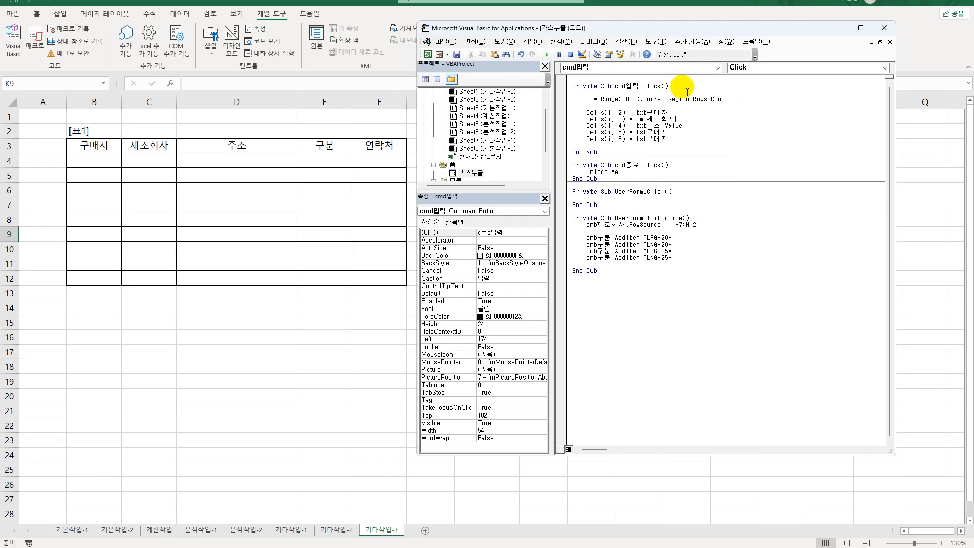
pyautogui.write('.Value.Value')
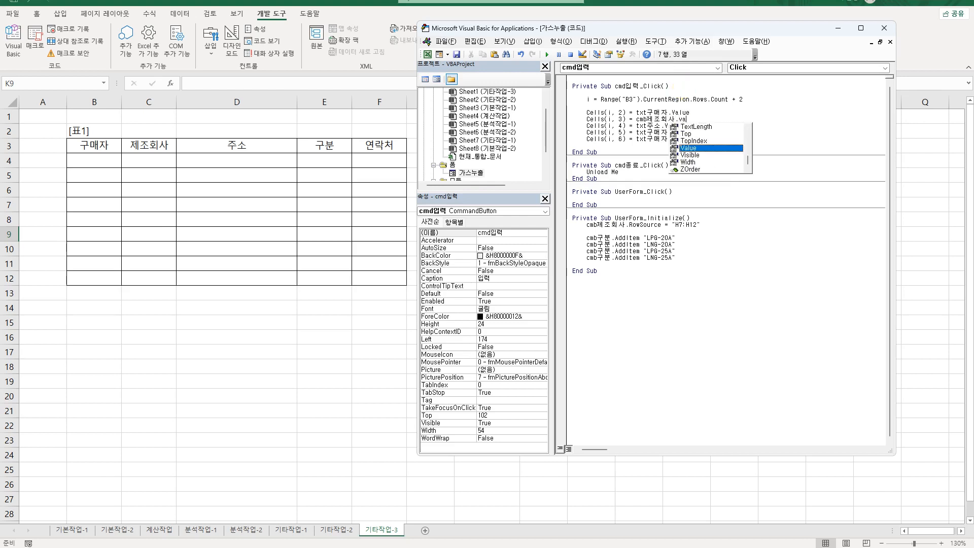
# Step: Replace the txt구매자 reference in the Cells(i, 5) assignment with cmb구분.Value
pyautogui.hotkey('shift', 'Left')
pyautogui.hotkey('shift', 'Left')
pyautogui.hotkey('shift', 'Left')
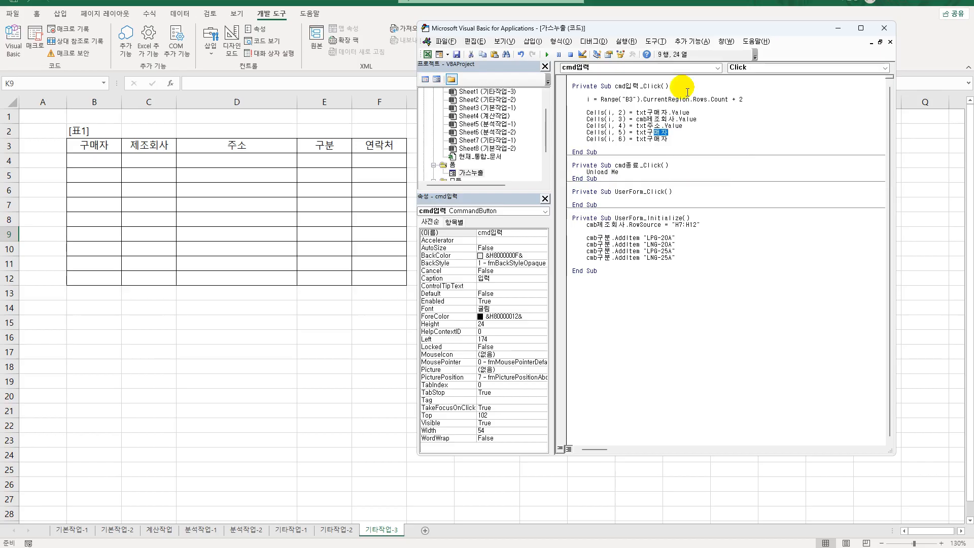
pyautogui.write('r')
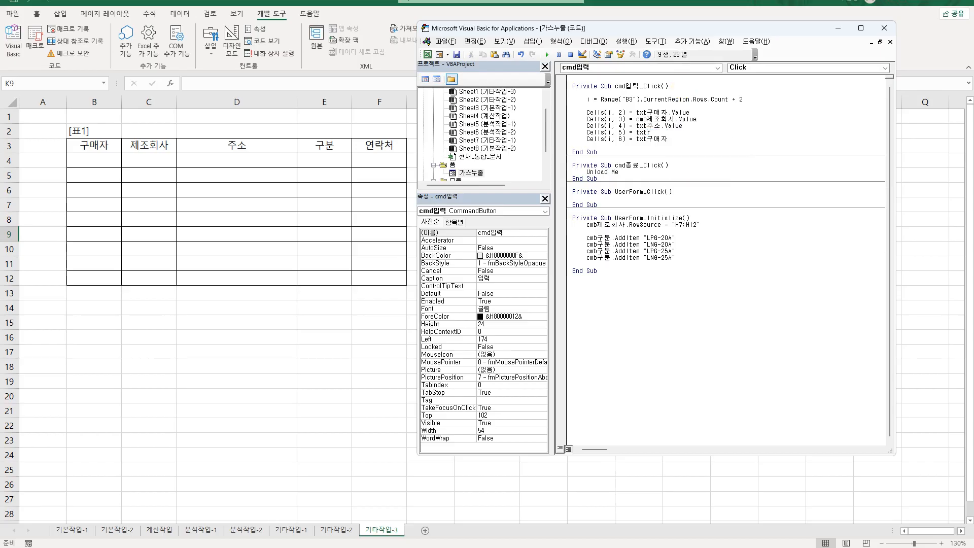
pyautogui.press('BackSpace')
pyautogui.press('BackSpace')
pyautogui.press('BackSpace')
pyautogui.write('츠')
pyautogui.press('BackSpace')
pyautogui.write('cmb구분.Value')
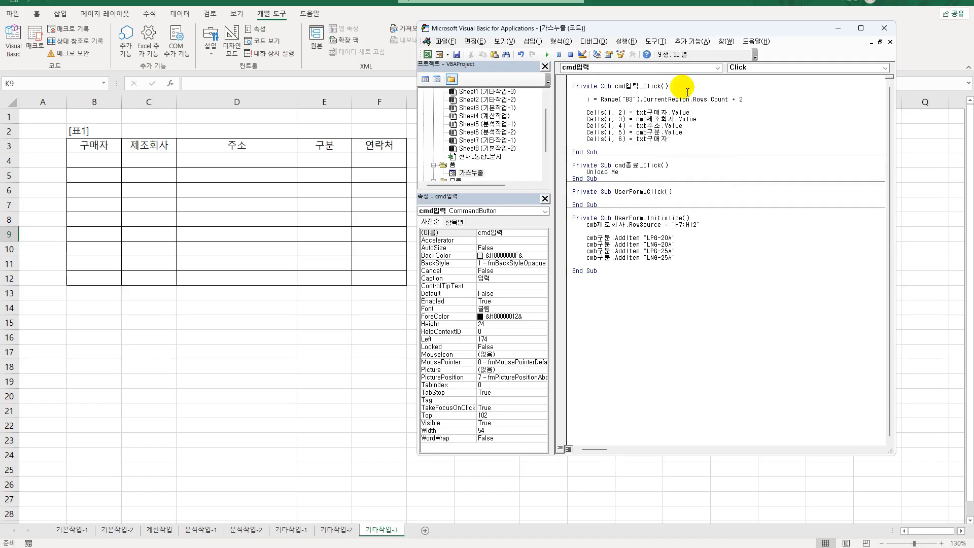
# Step: Change the Cells(i, 6) assignment to txt연락처.Value
pyautogui.press('Down')
pyautogui.hotkey('shift', 'Left')
pyautogui.hotkey('shift', 'Left')
pyautogui.hotkey('shift', 'Left')
pyautogui.write('연락처.Value')
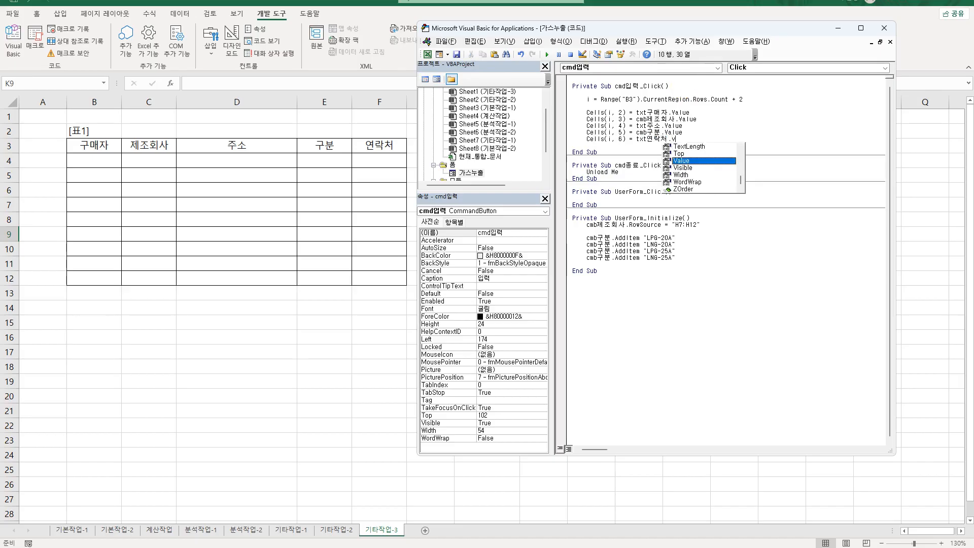
pyautogui.press('Tab')
pyautogui.press('Down')
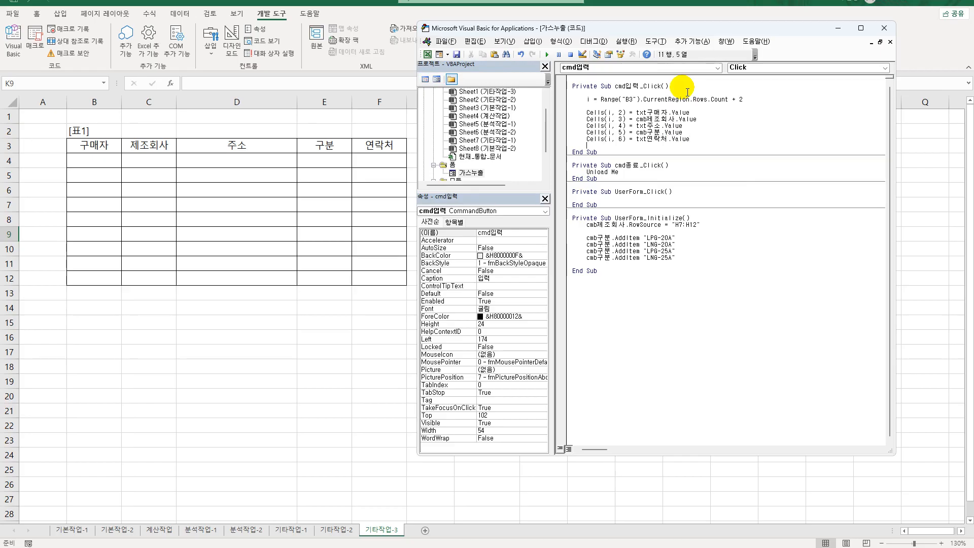
# Step: Return to the sheet and open the 가스누출 form, filling in the purchaser's name and choosing ARCO as 제조회사
pyautogui.click(884, 28)
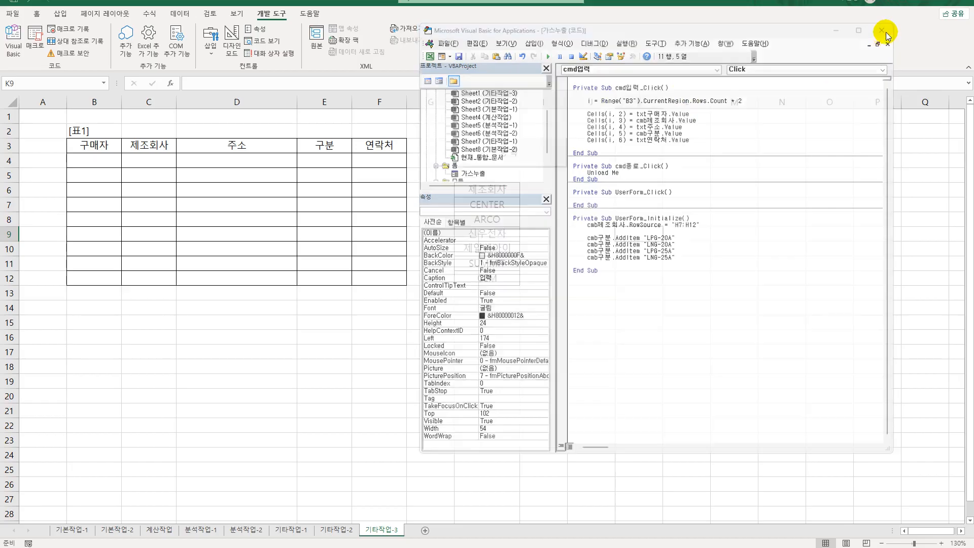
pyautogui.click(492, 151)
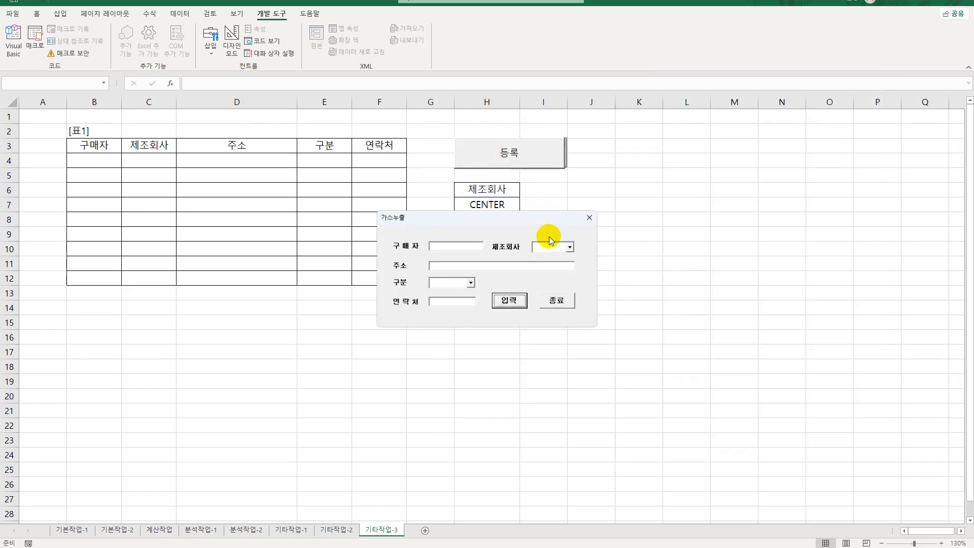
pyautogui.click(477, 246)
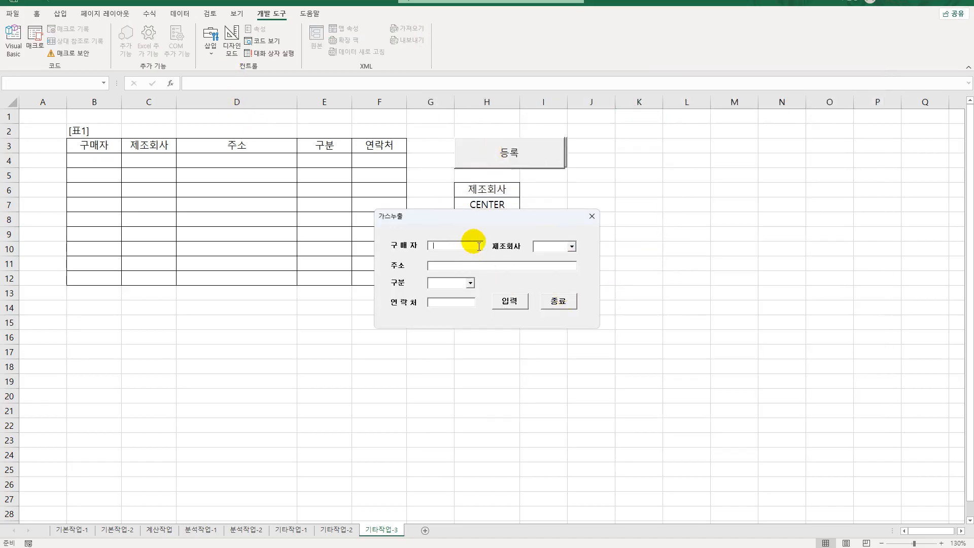
pyautogui.write('홍길동')
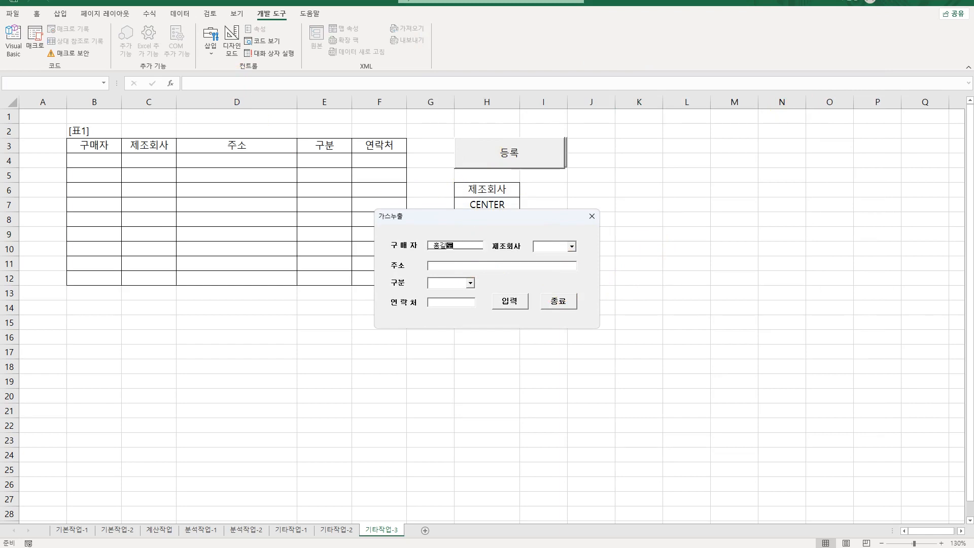
pyautogui.click(572, 247)
pyautogui.click(571, 263)
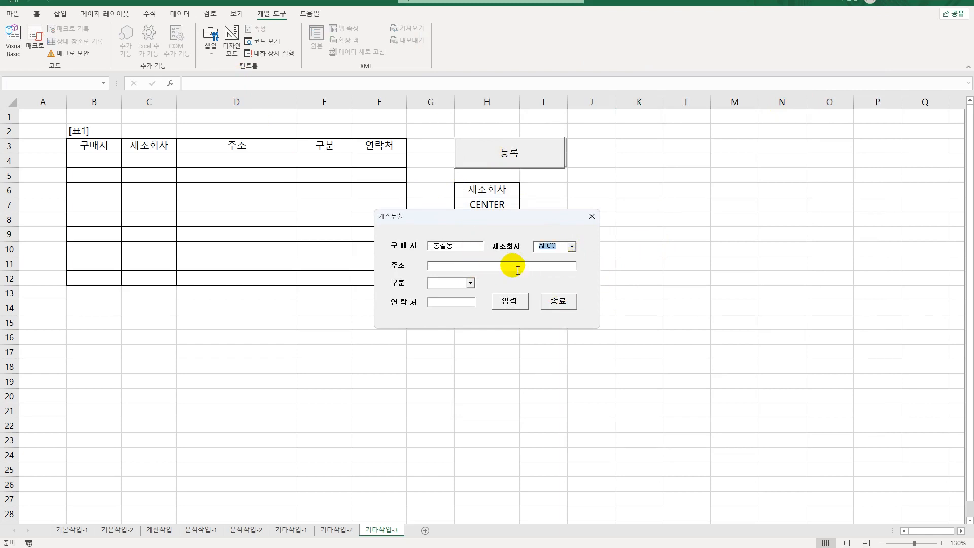
# Step: Fill in the purchaser's address in the form, choose LPG-20A as 구분 and enter the contact phone number
pyautogui.click(455, 266)
pyautogui.write('경')
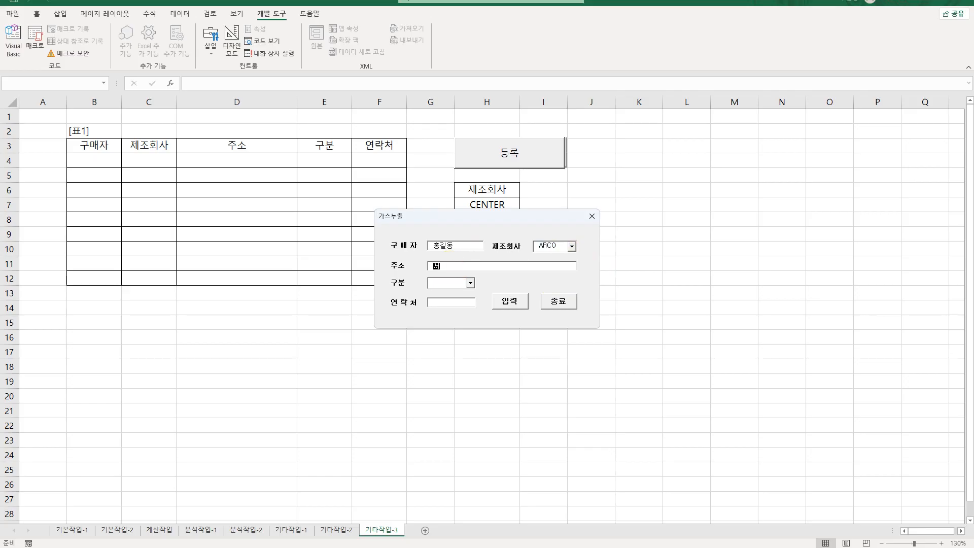
pyautogui.write('초구')
pyautogui.press('Tab')
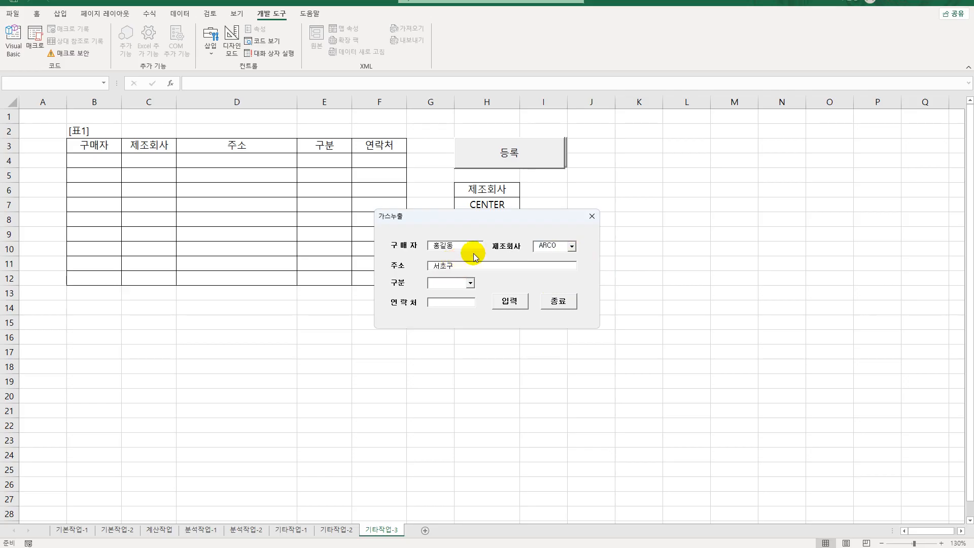
pyautogui.click(470, 282)
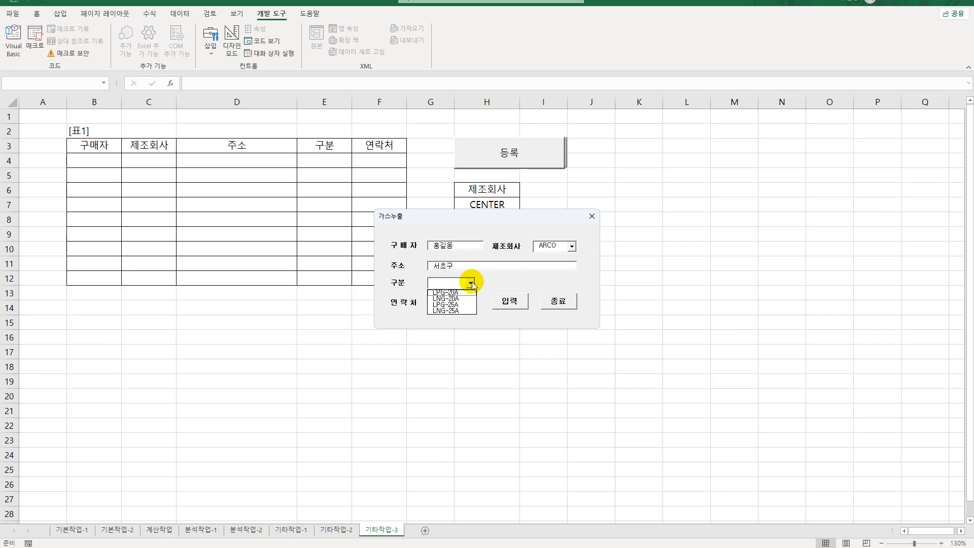
pyautogui.click(461, 307)
pyautogui.write('01')
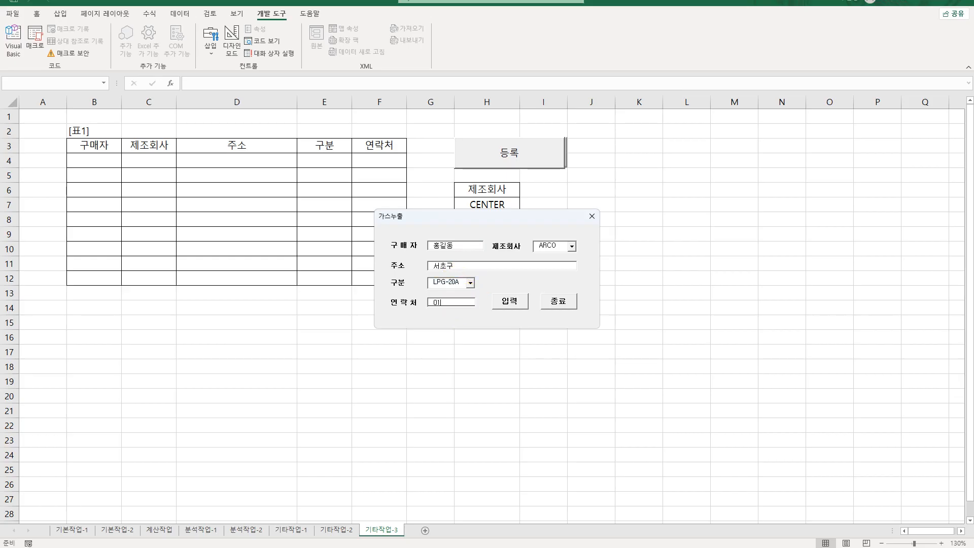
pyautogui.write('0-0000-0000')
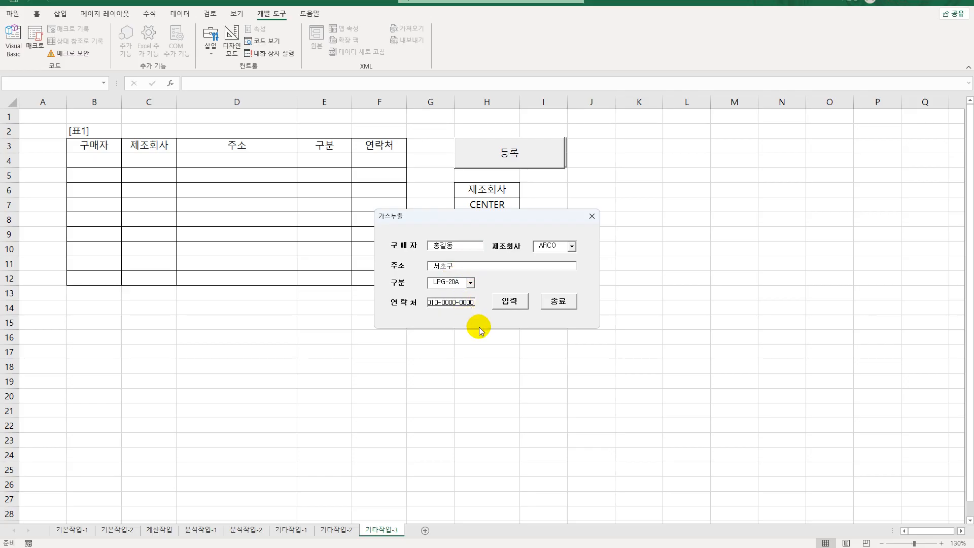
# Step: Submit the completed entry to the table, close the form and autofit the width of column F
pyautogui.click(511, 301)
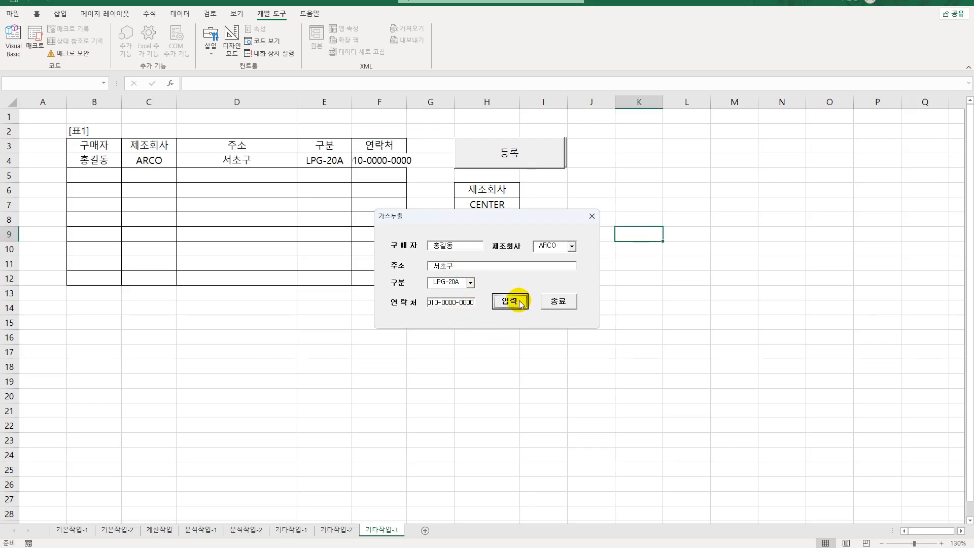
pyautogui.click(553, 302)
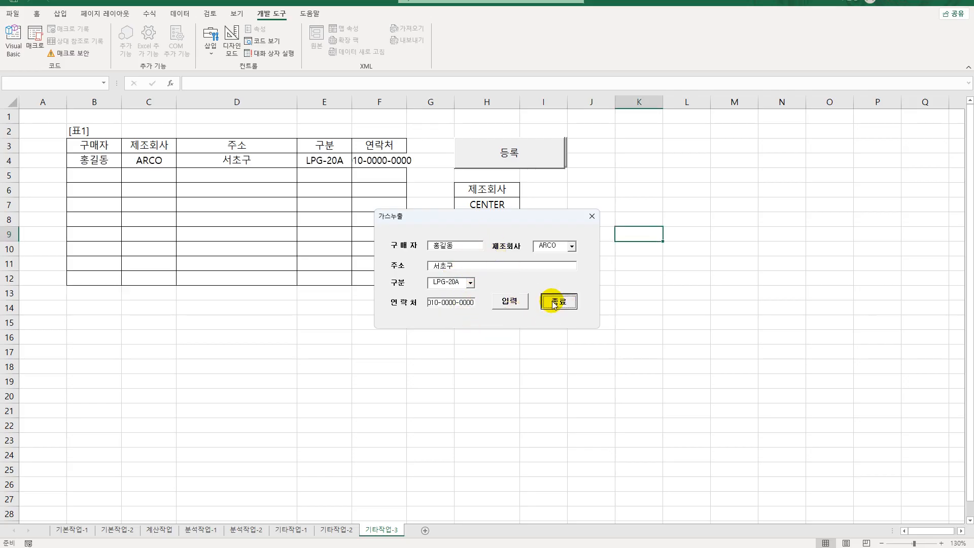
pyautogui.doubleClick(415, 102)
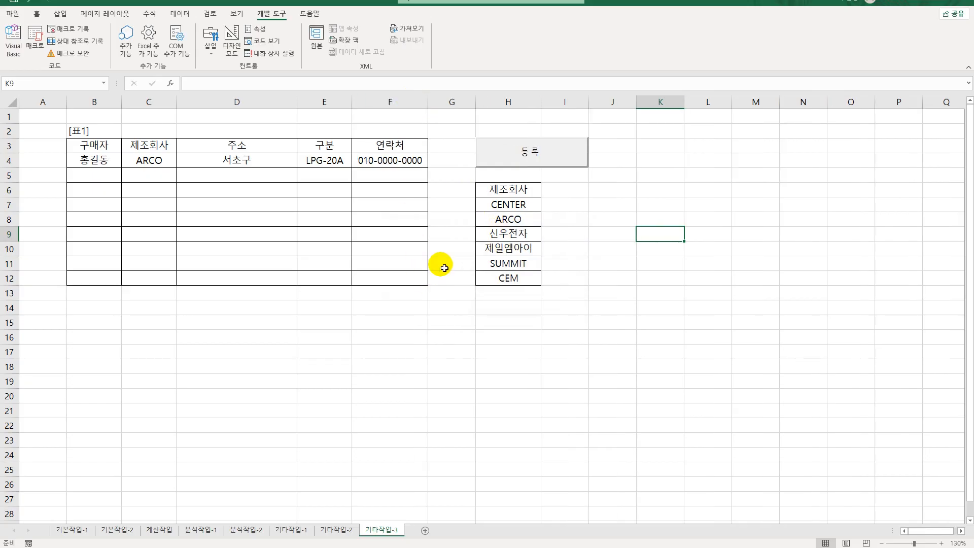